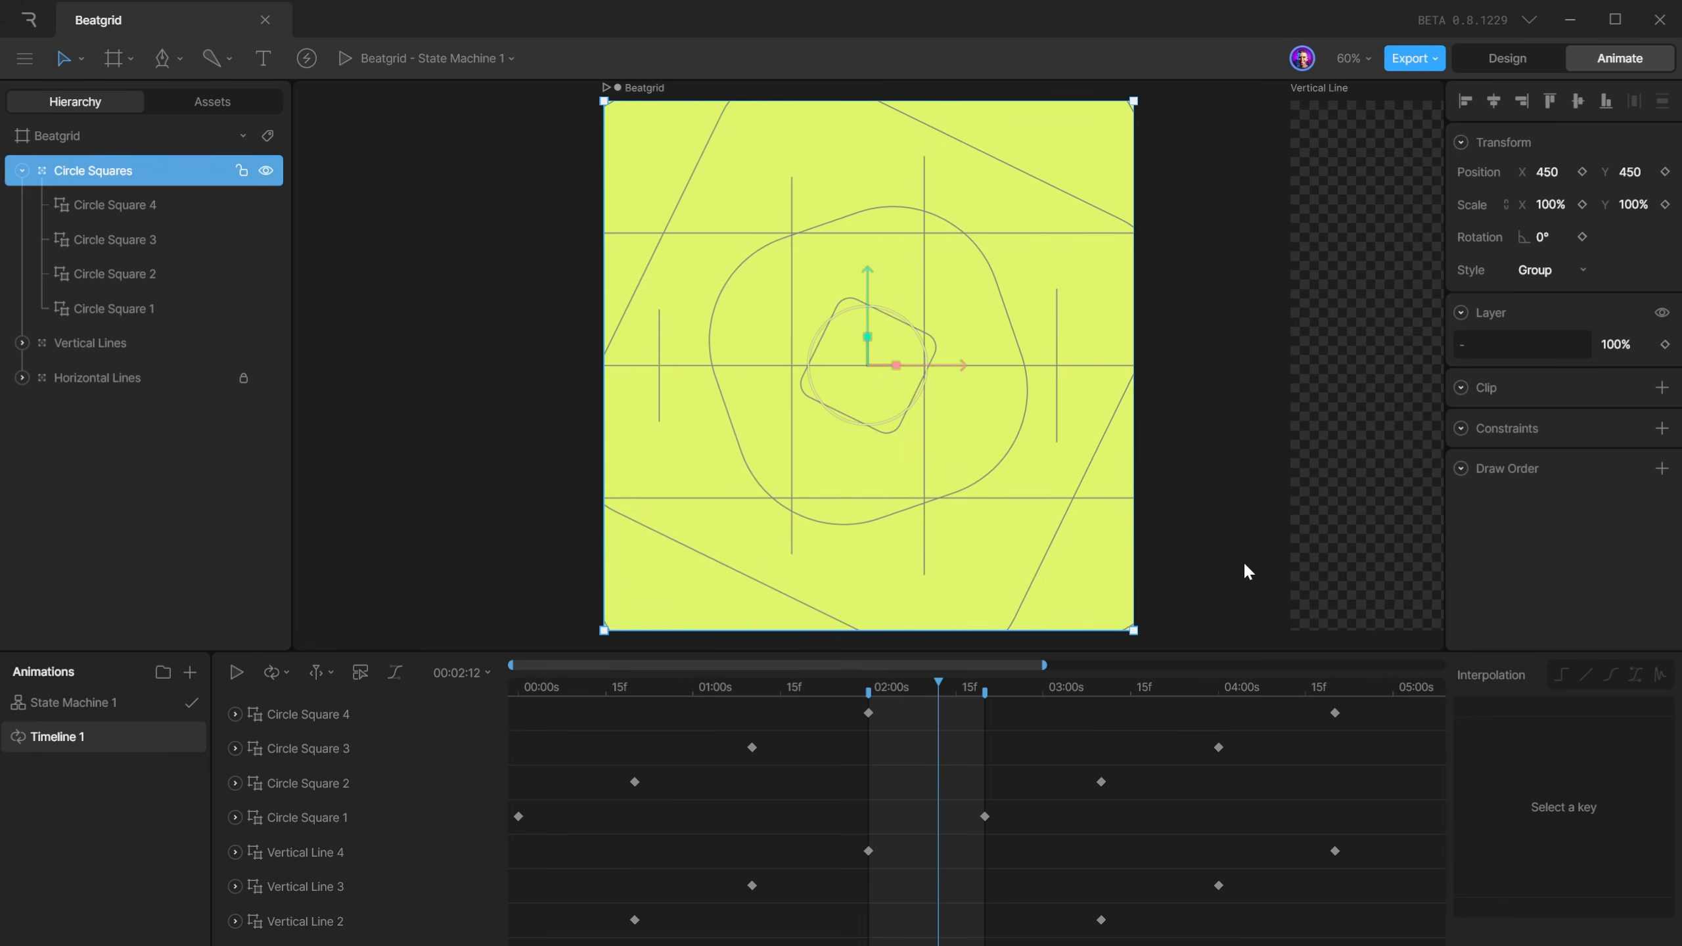
Select the Circle Square artboard in the Beatgrid file and play its Timeline 1 animation.
scroll(1246, 565, "down", 8)
scroll(1245, 566, "right", 8)
left_click(744, 180)
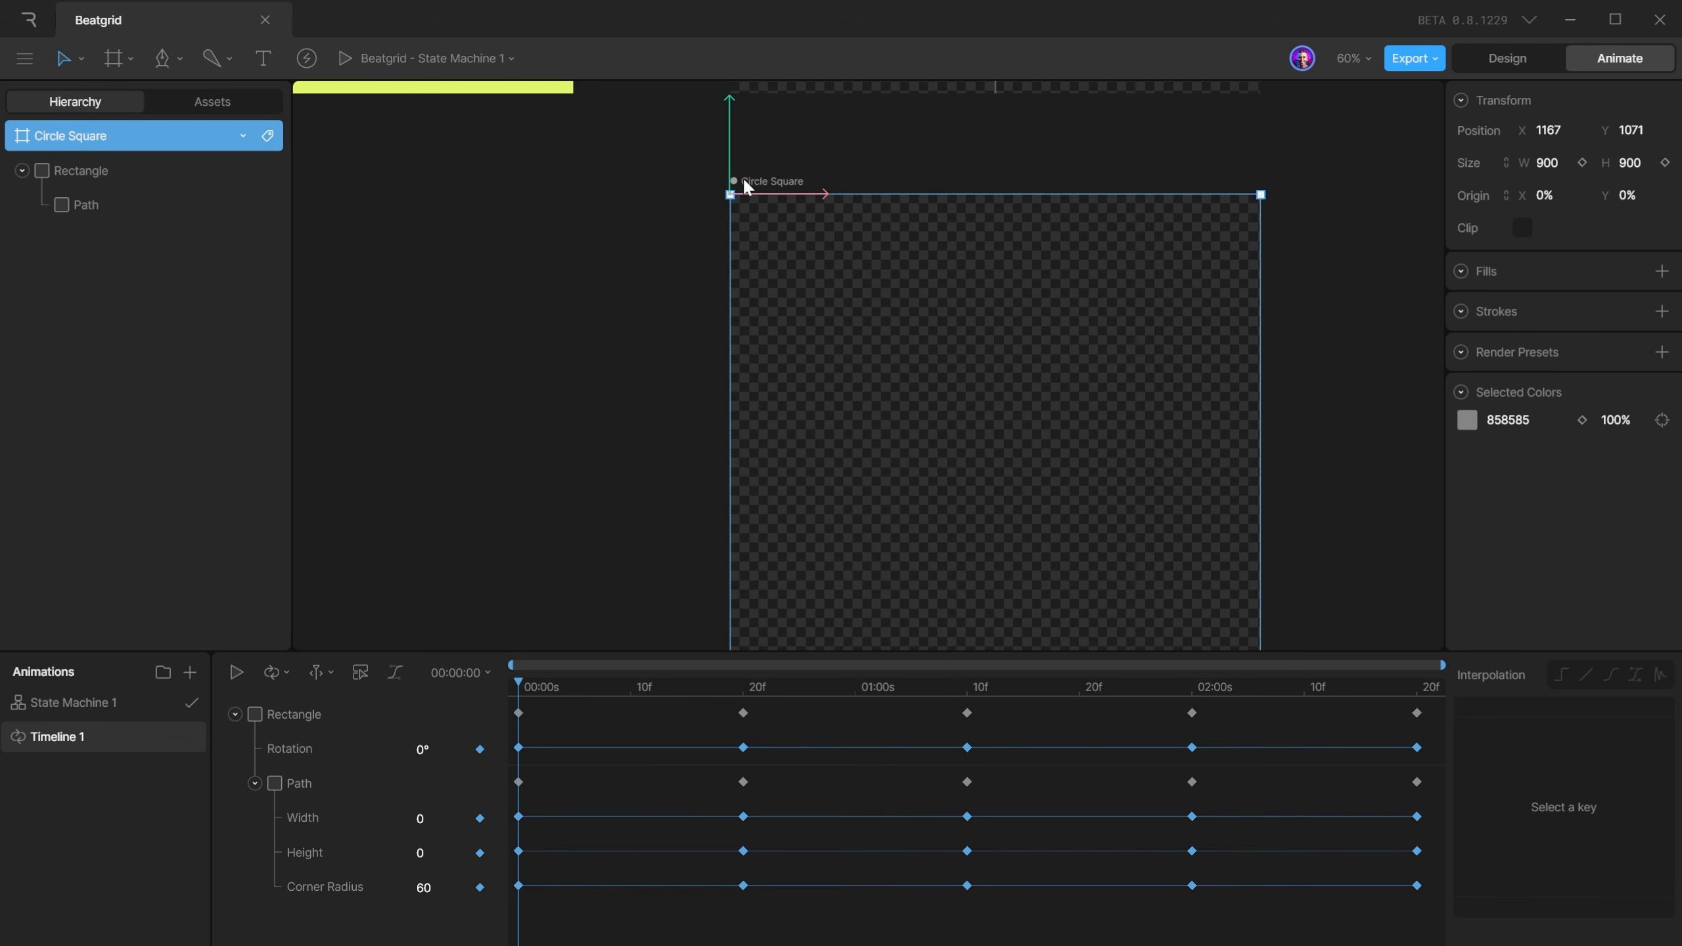
scroll(946, 620, "down", 3)
scroll(946, 619, "right", 4)
key("space")
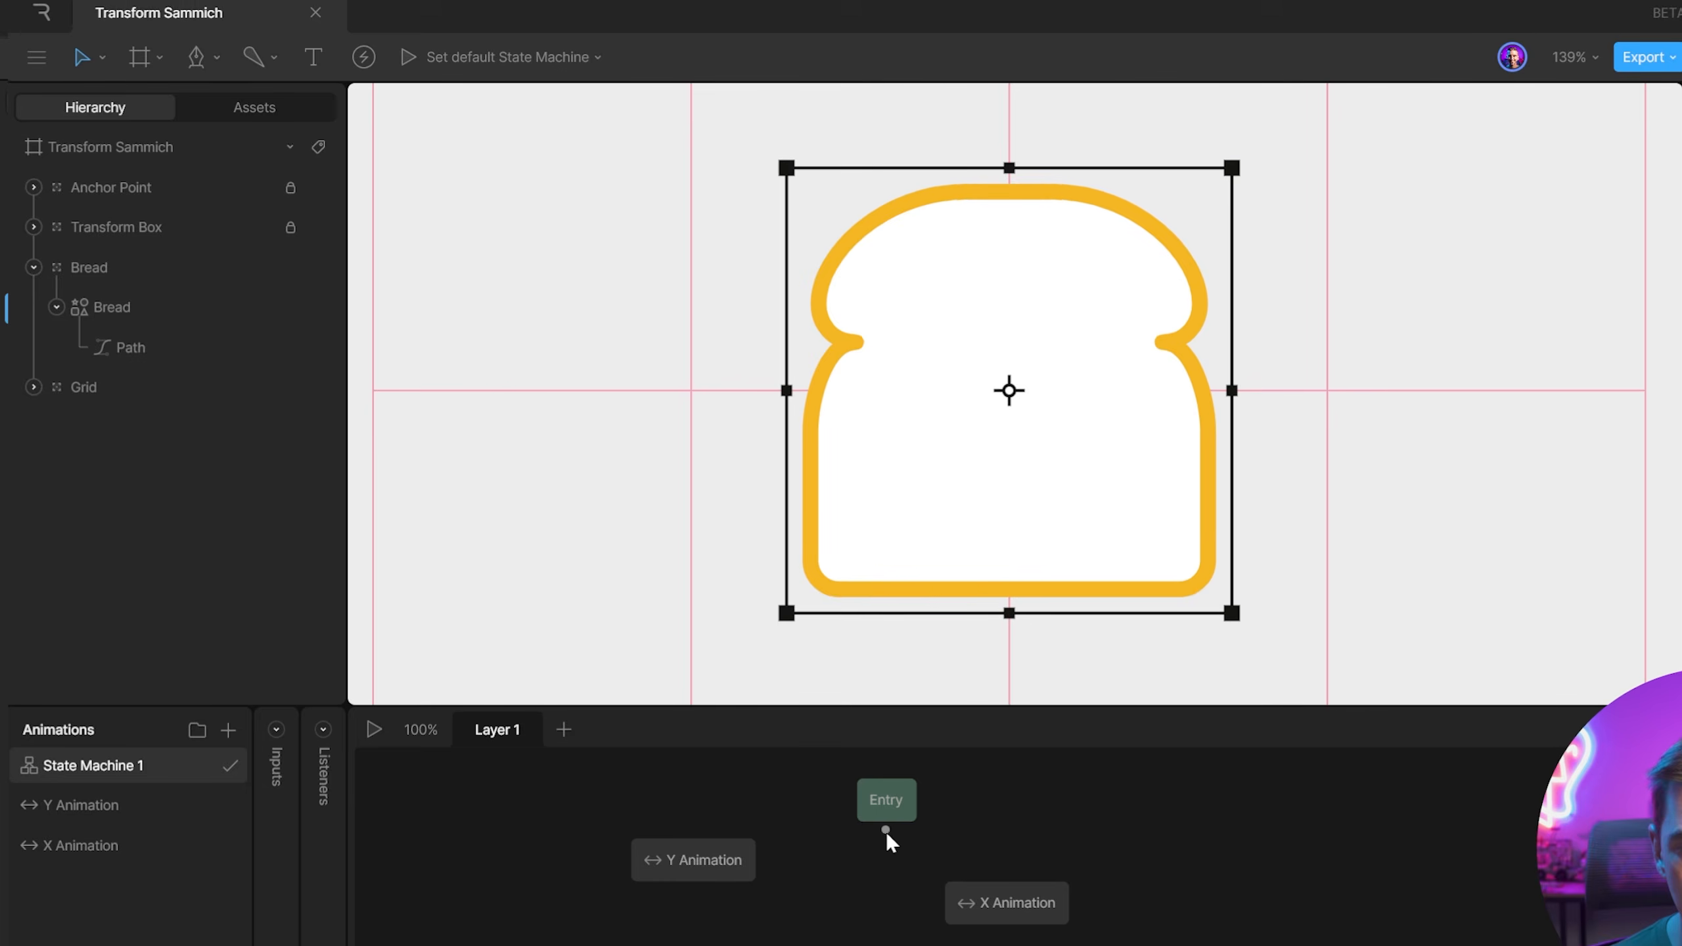
Connect the Entry state to the Y Animation state in Layer 1 of State Machine 1.
left_click_drag(886, 830, 761, 829)
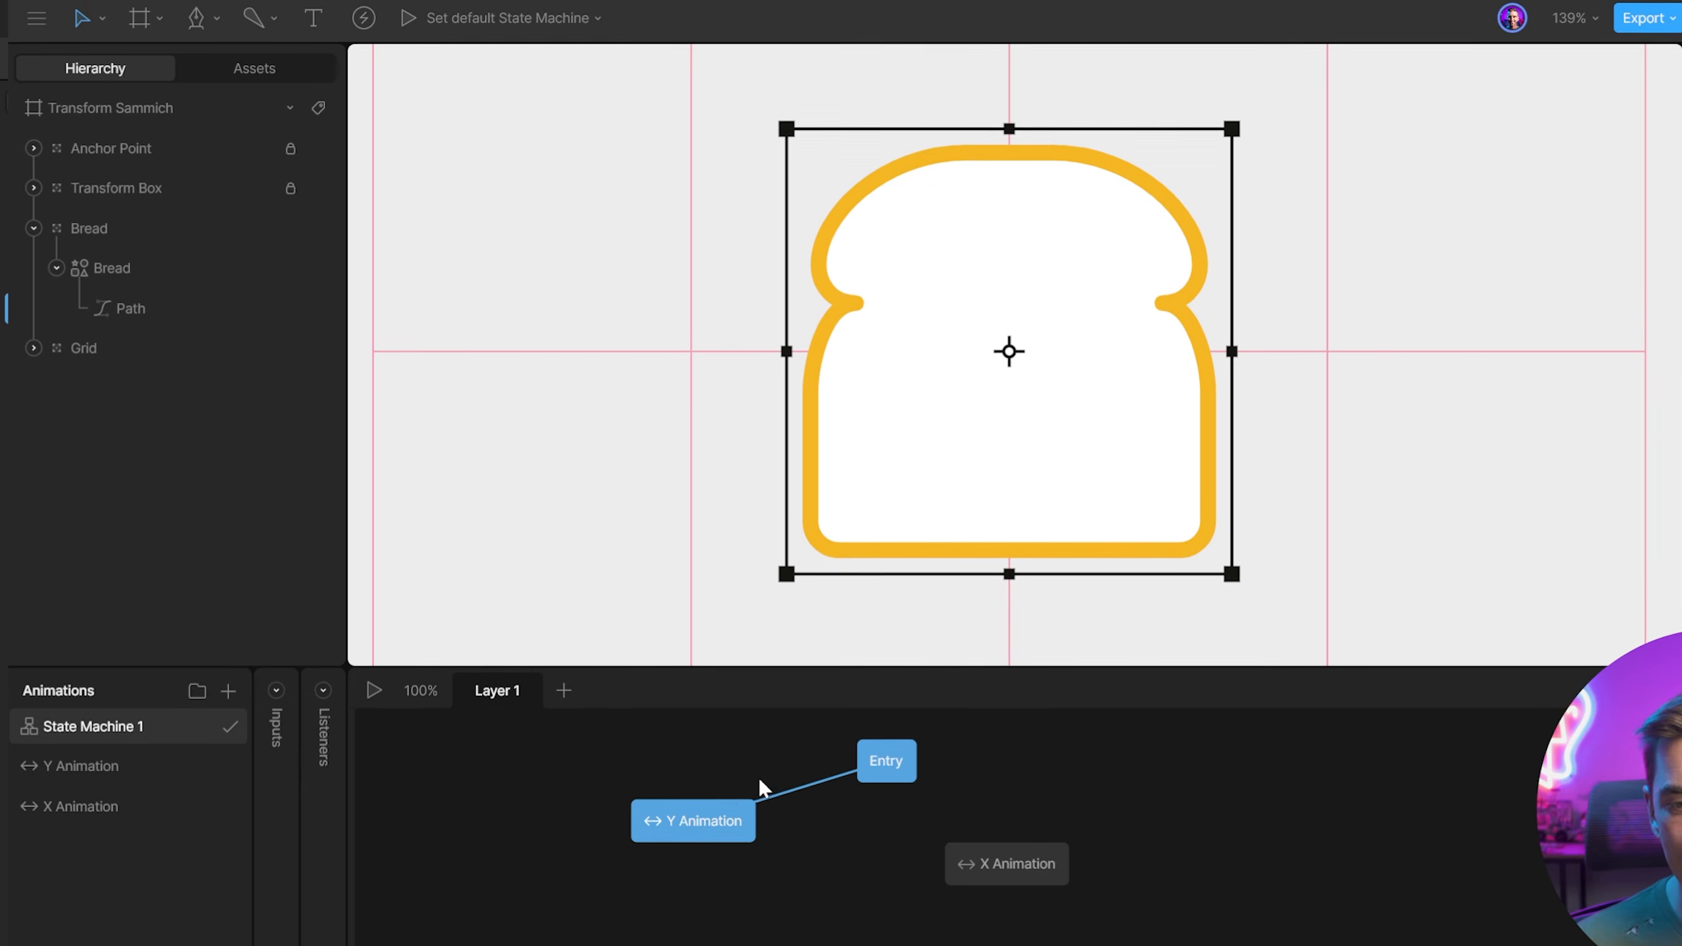
left_click(748, 821)
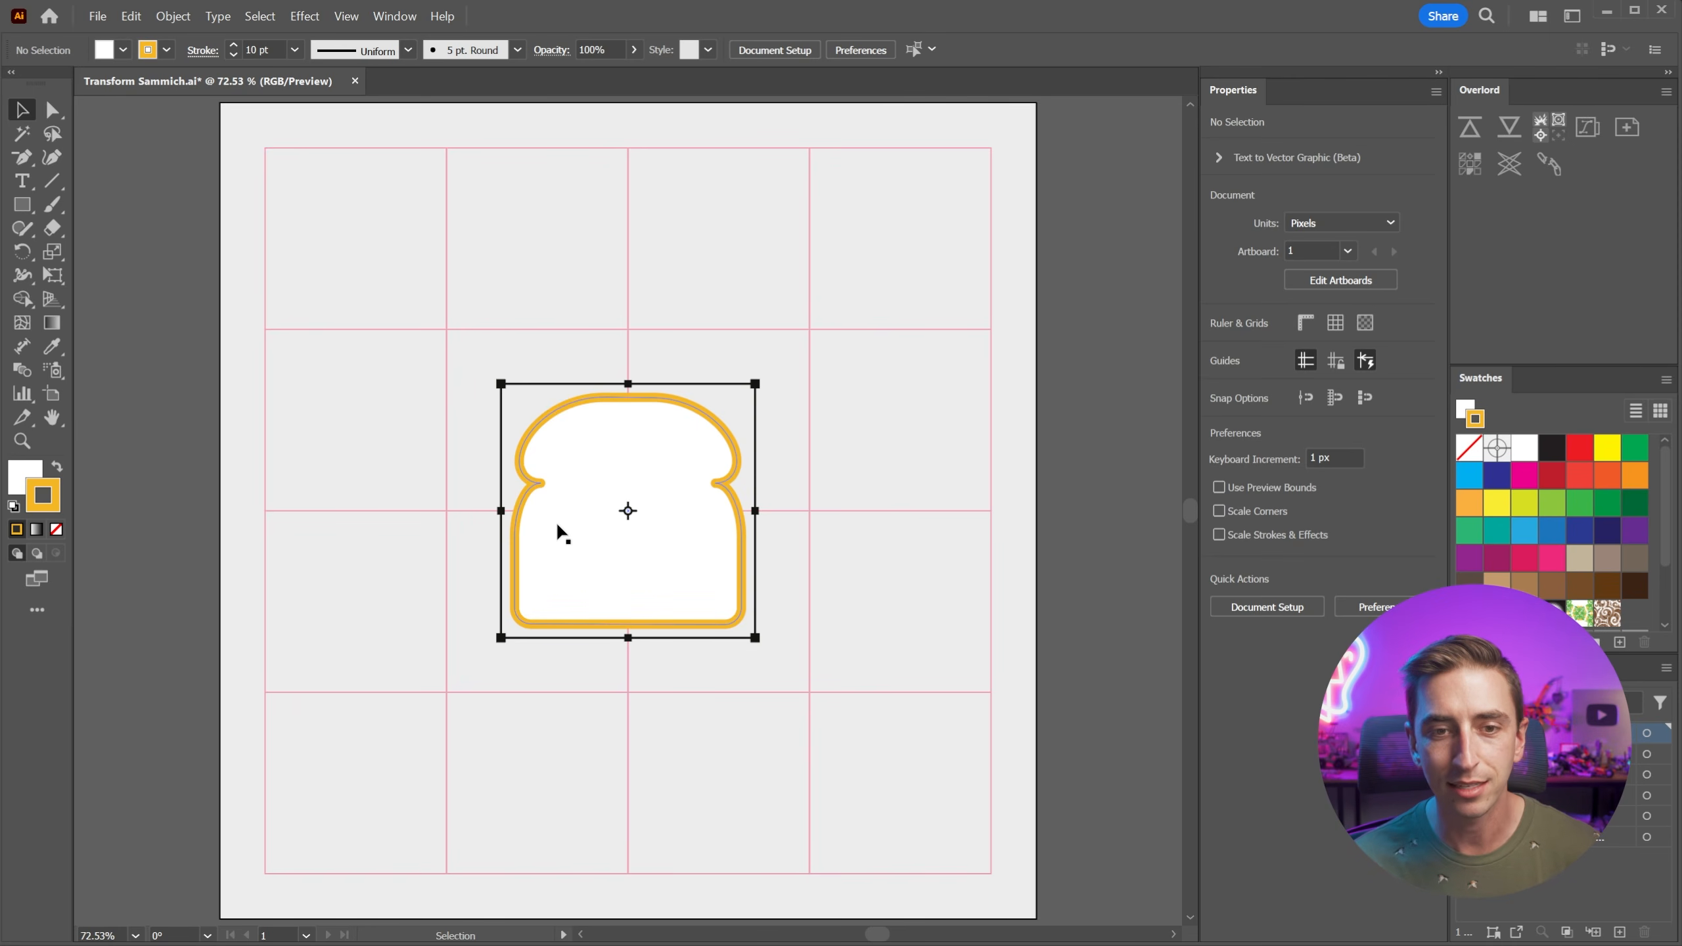
Copy the bread shape from the Illustrator document and paste it as an SVG into the Transform Sammich assets in Rive.
left_click(556, 530)
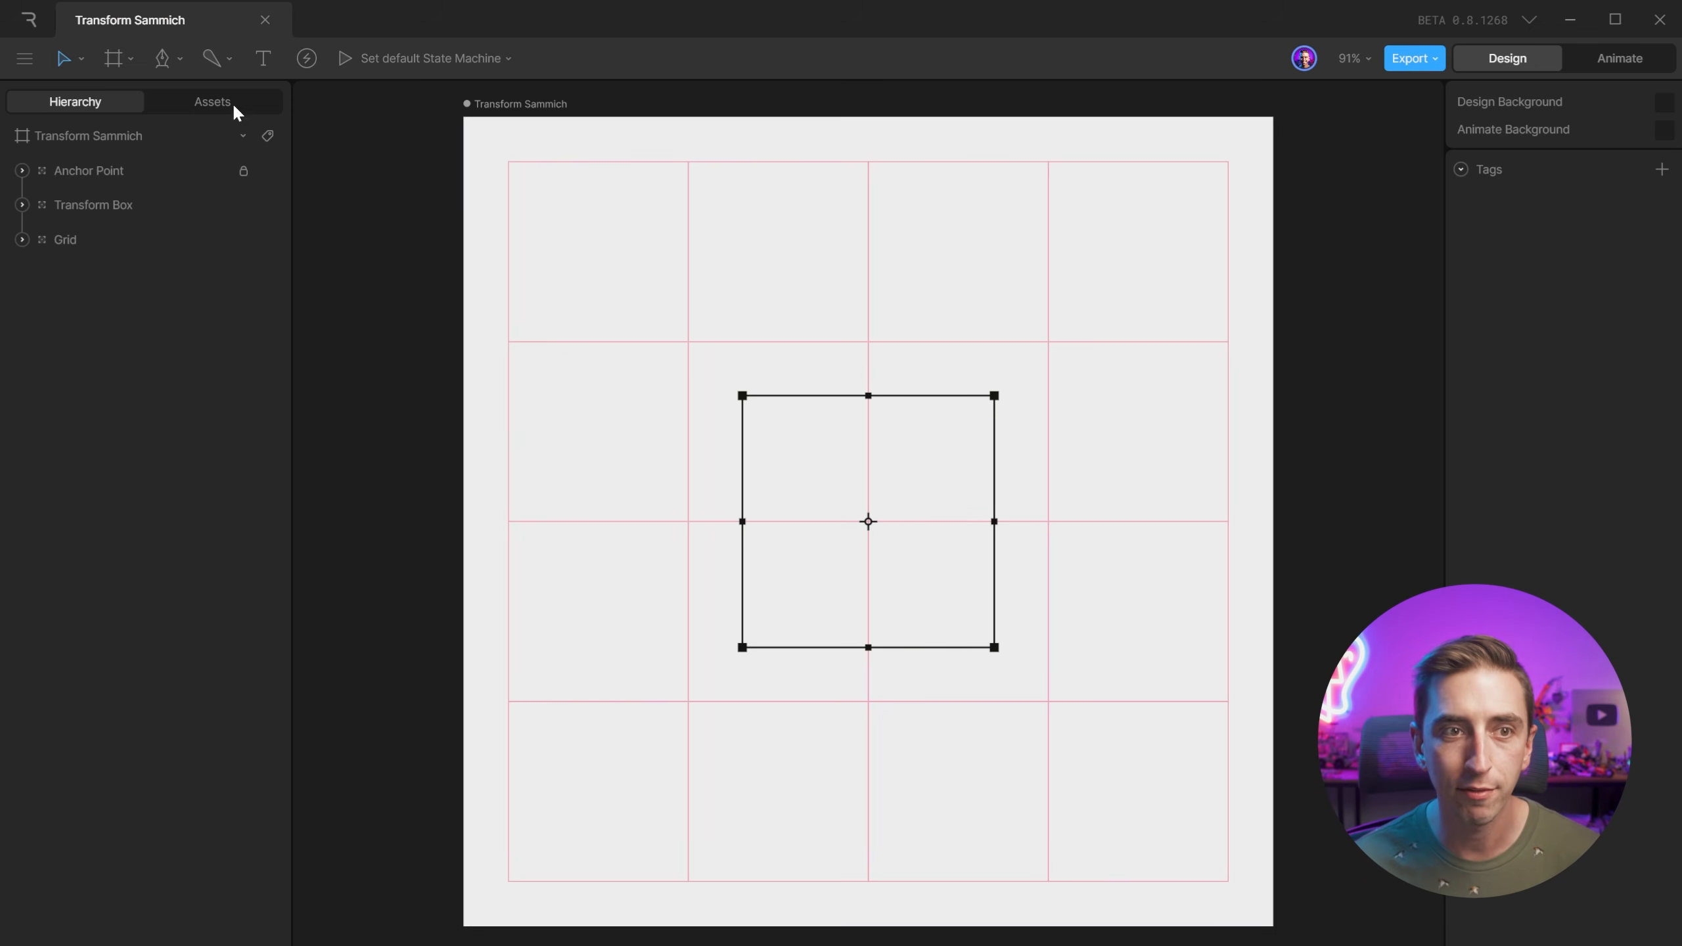
left_click(214, 101)
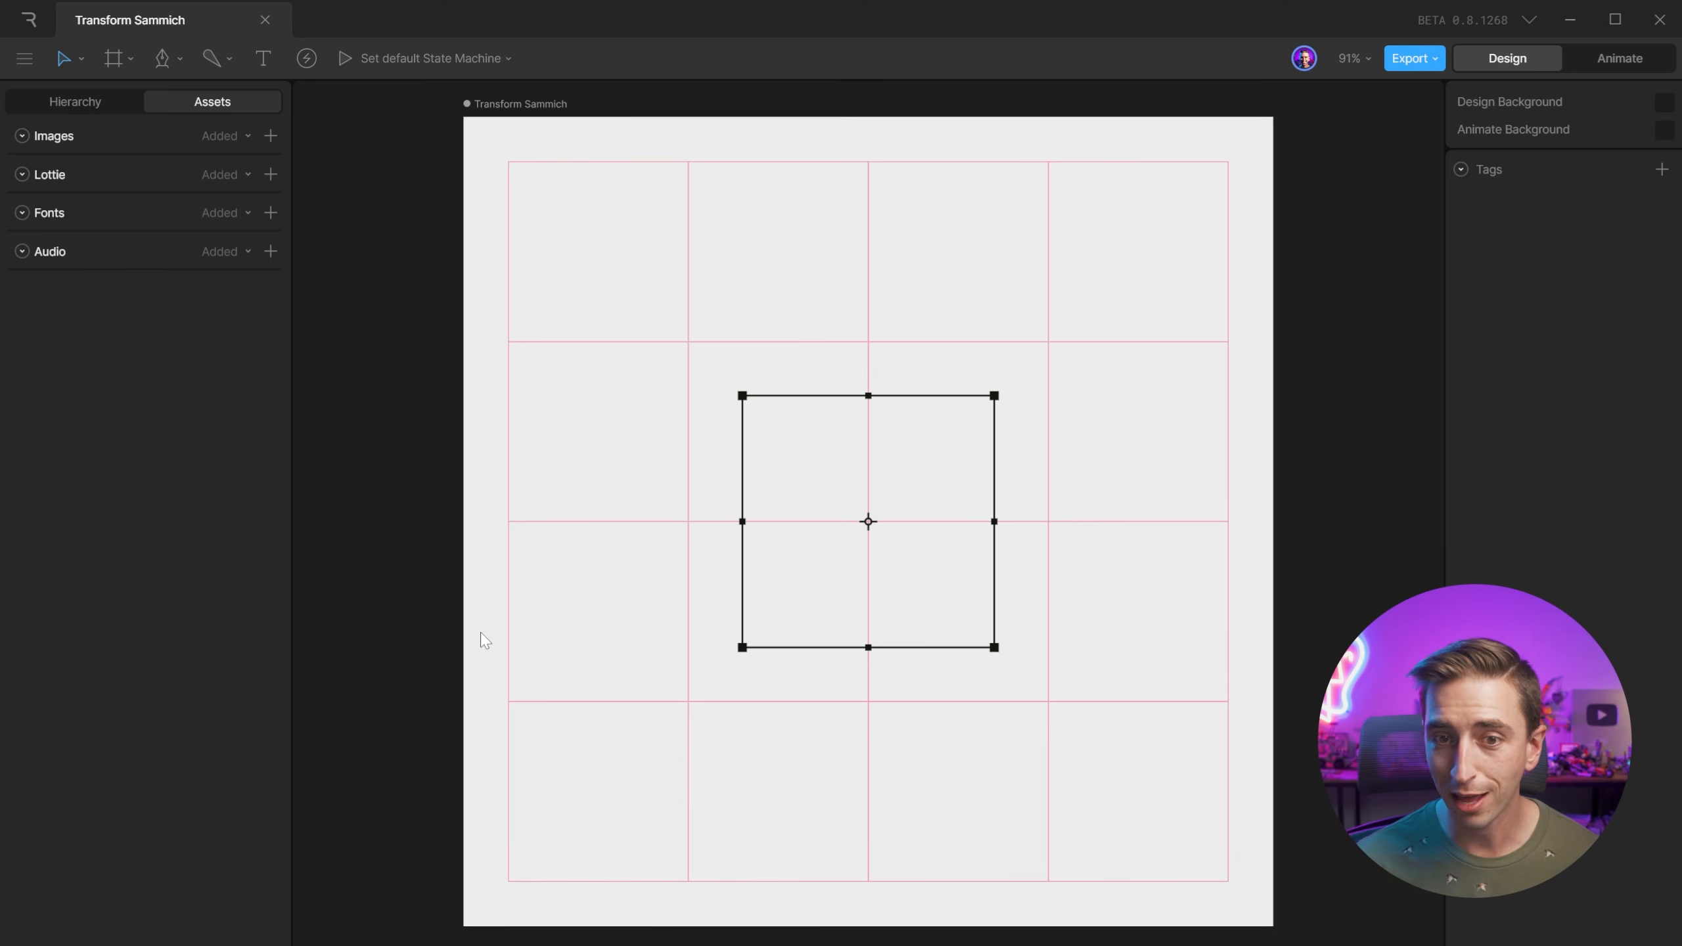
key("ctrl+v")
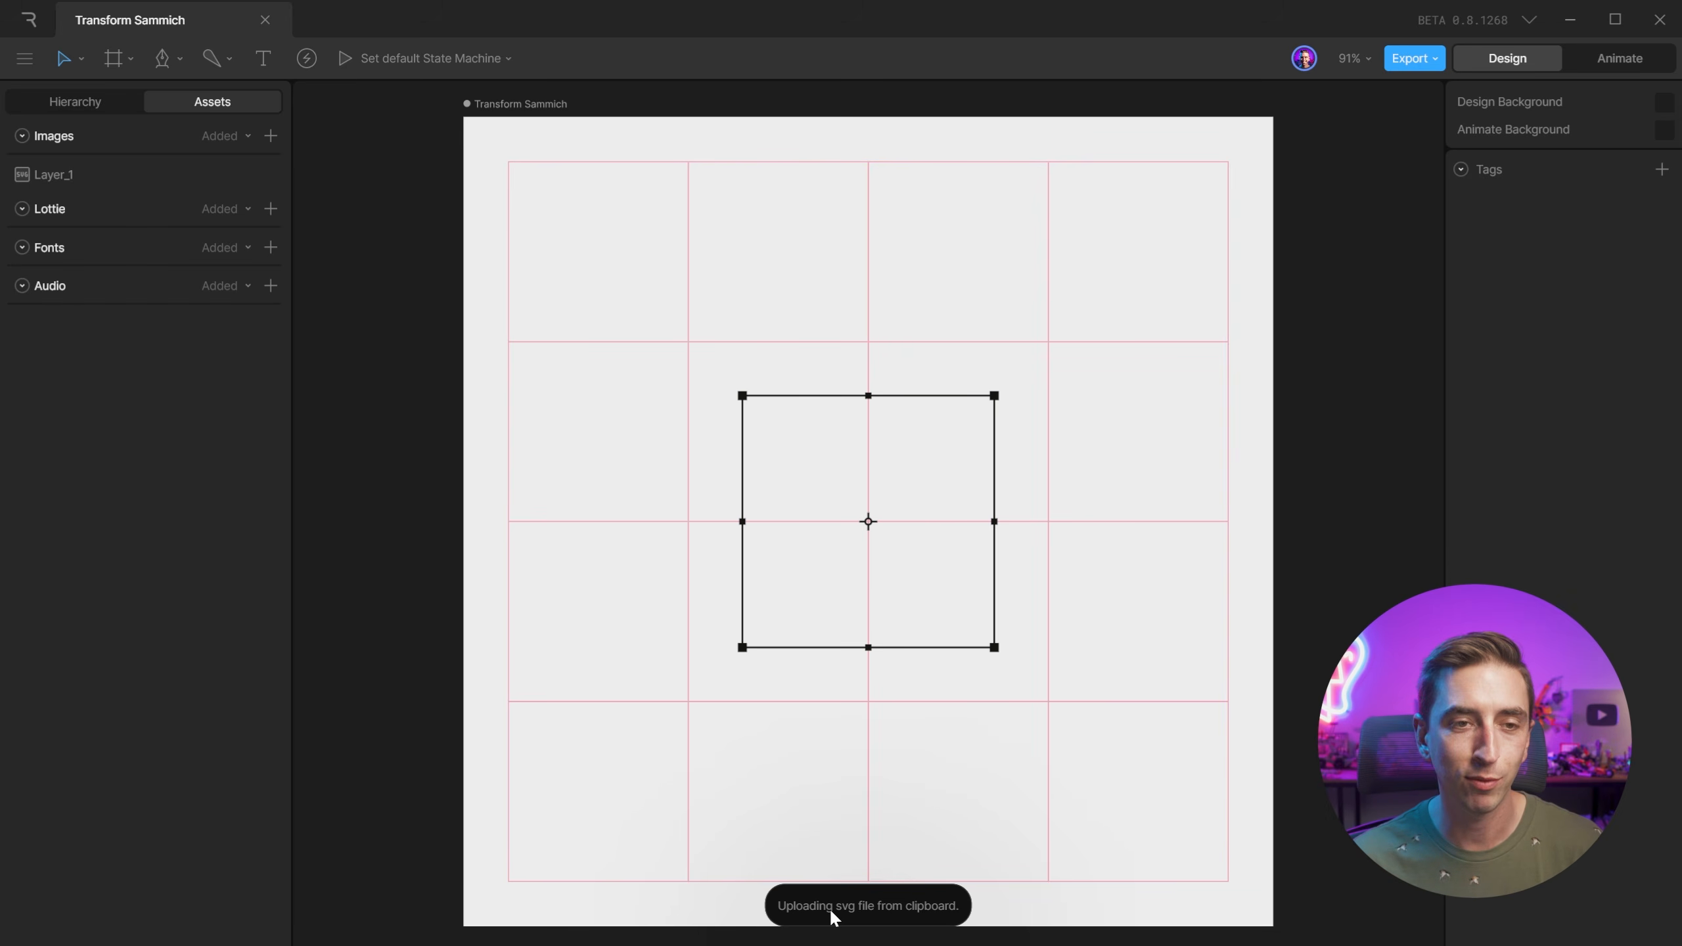
Place the Layer_1 asset on the Transform Sammich artboard and centre it horizontally and vertically.
left_click(60, 176)
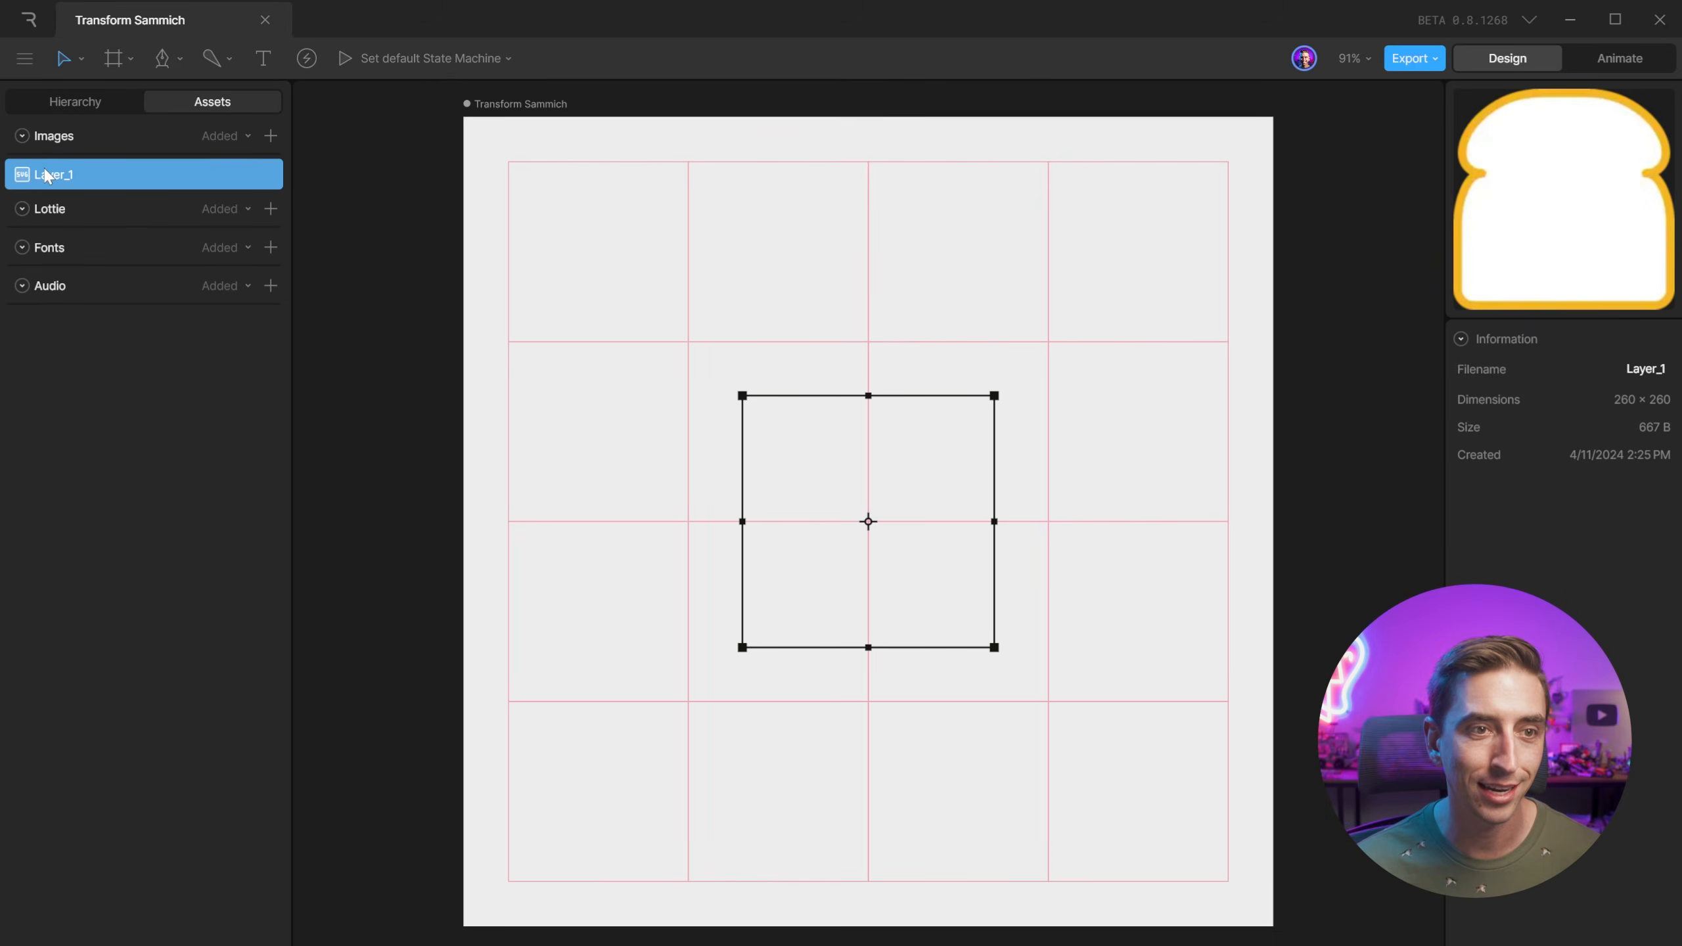
left_click_drag(48, 171, 907, 302)
left_click(1494, 101)
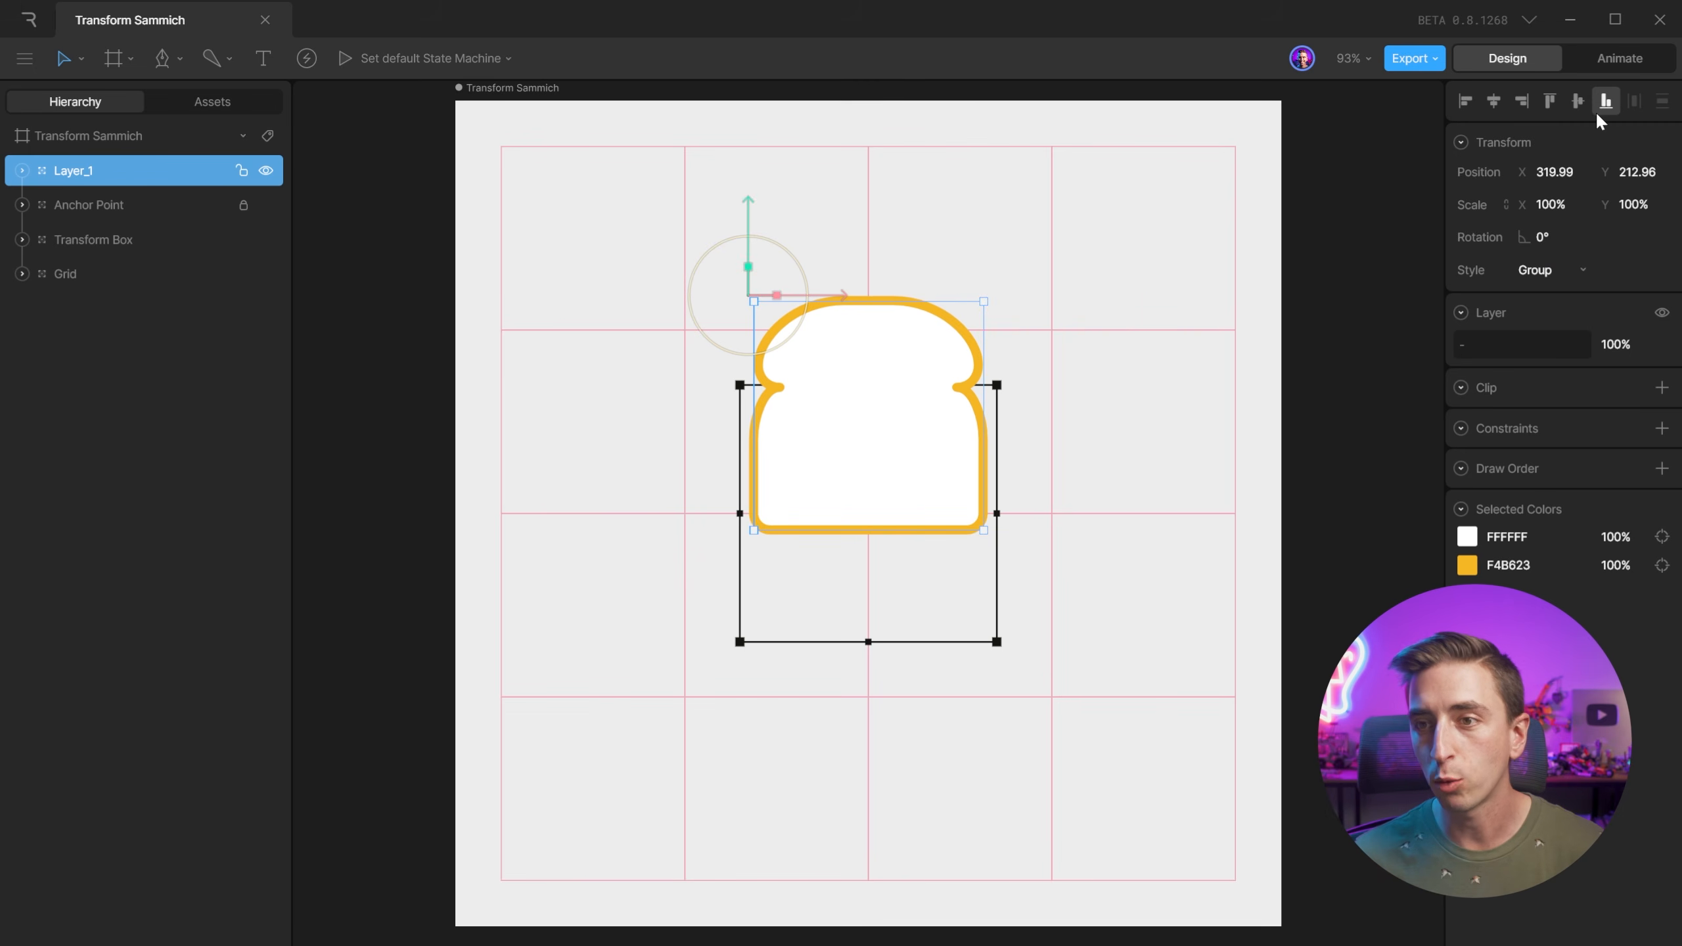
left_click(1578, 101)
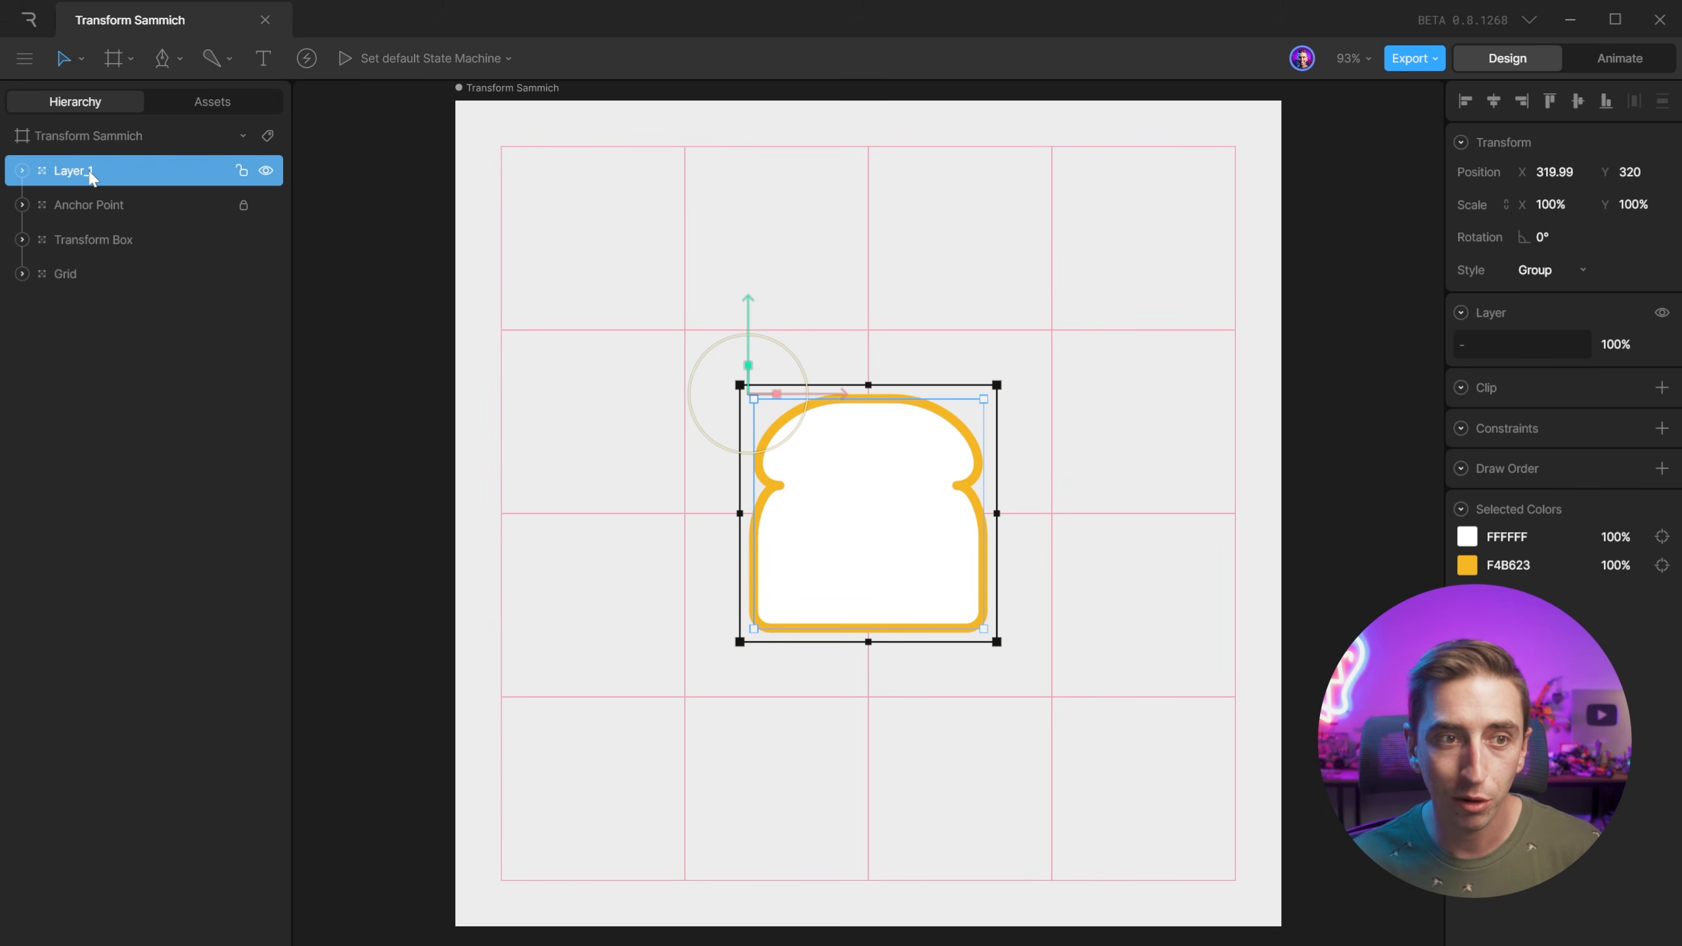
Move the Layer_1 group between Transform Box and Grid in the hierarchy and rename it Bread.
left_click_drag(90, 170, 74, 248)
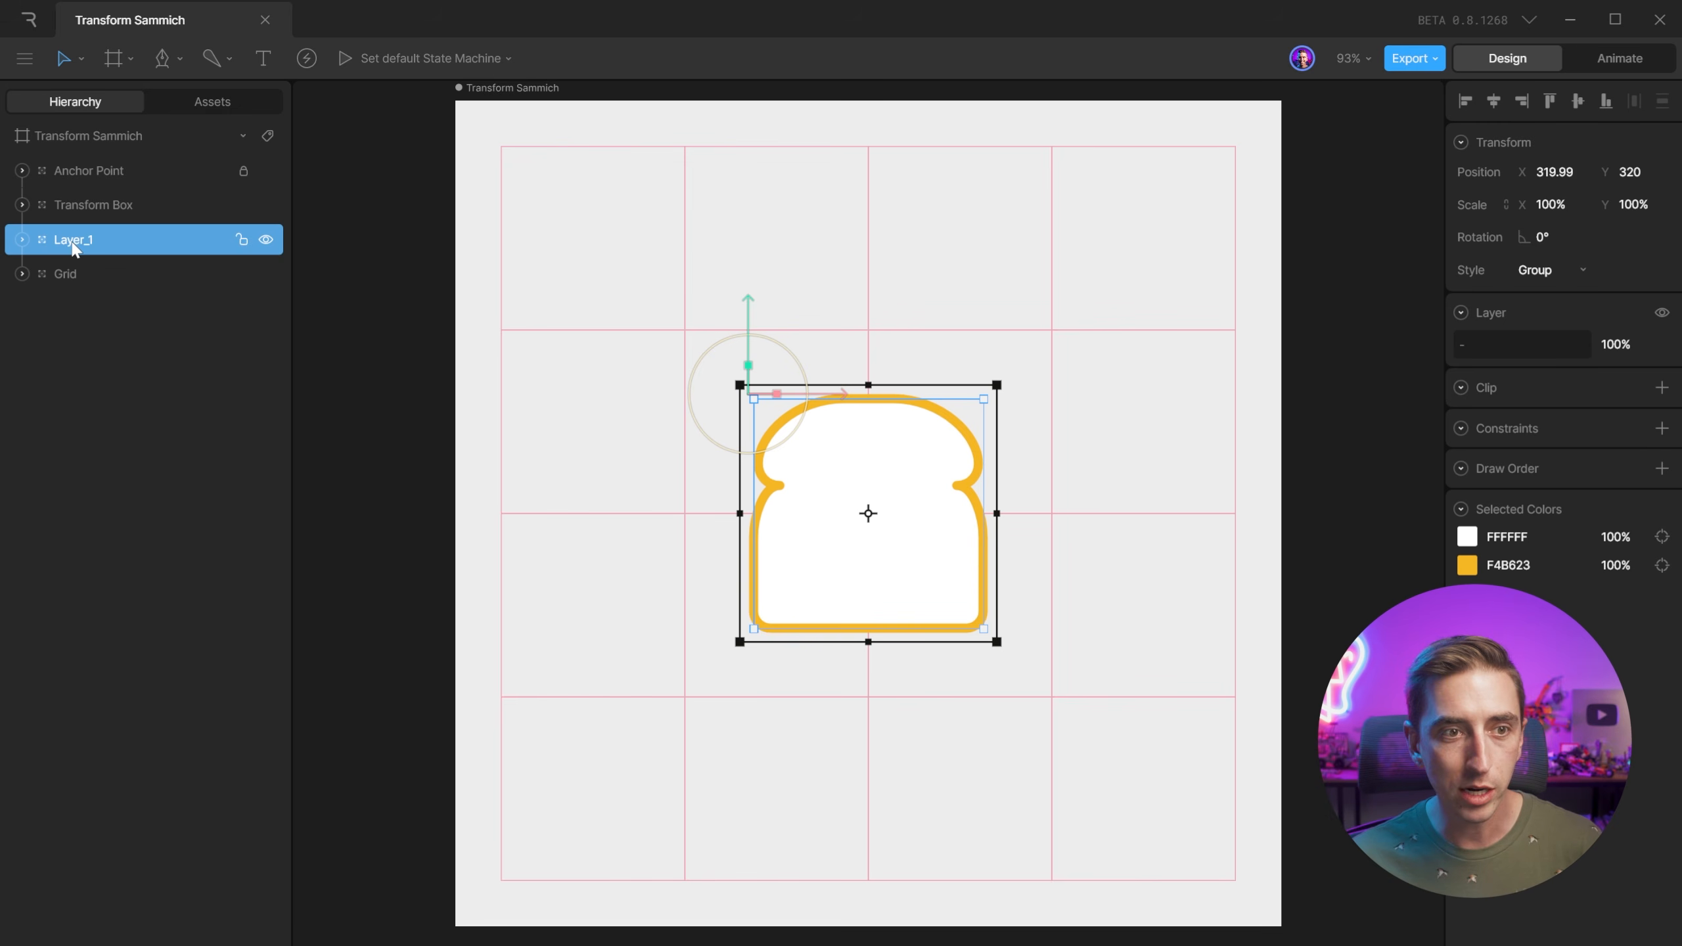
type("Bread")
key("Return")
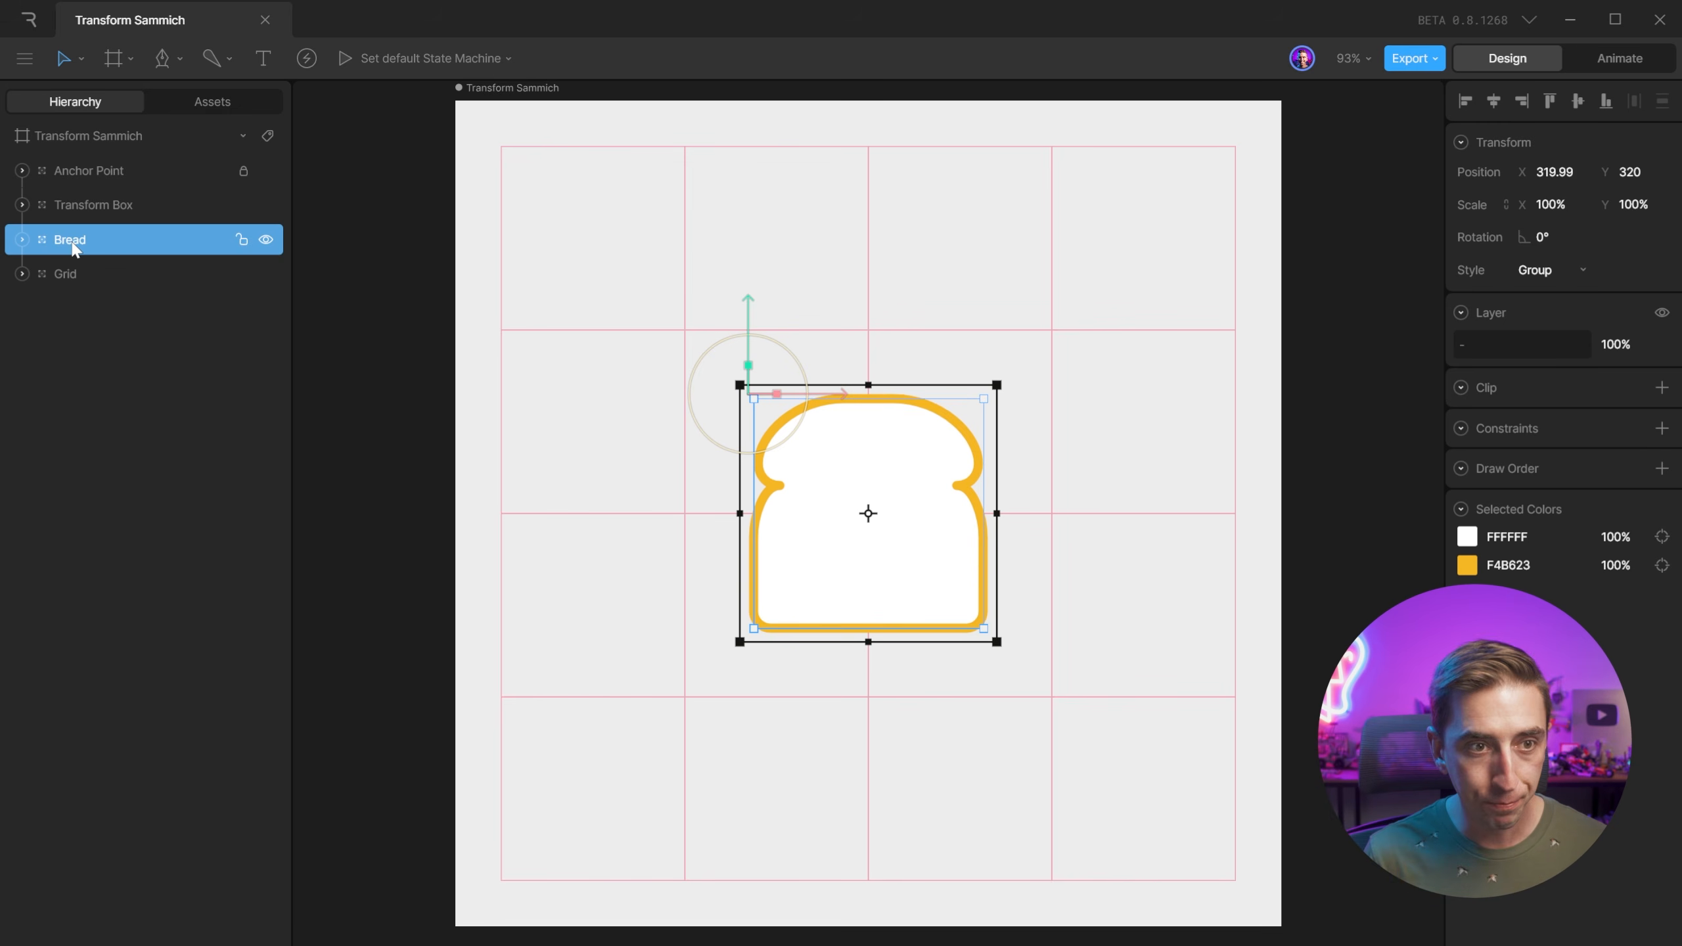
Expand the Bread group down to its Path and start editing the path's vertices.
left_click(21, 239)
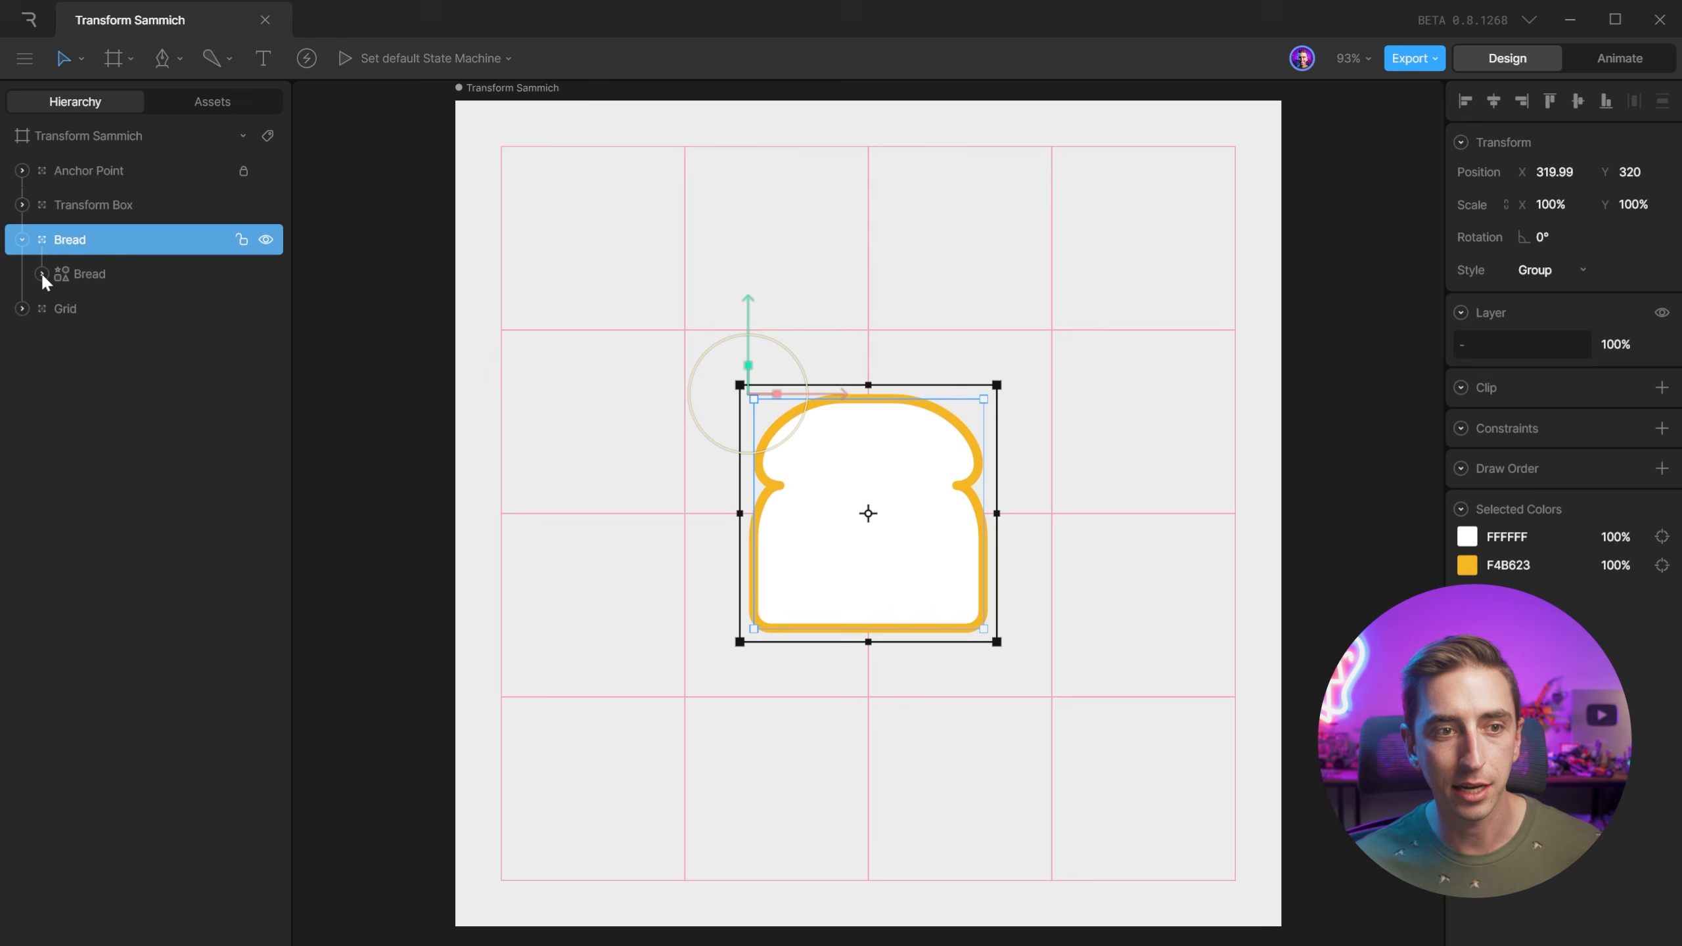
left_click(41, 272)
left_click(79, 278)
left_click(103, 310)
left_click(104, 285)
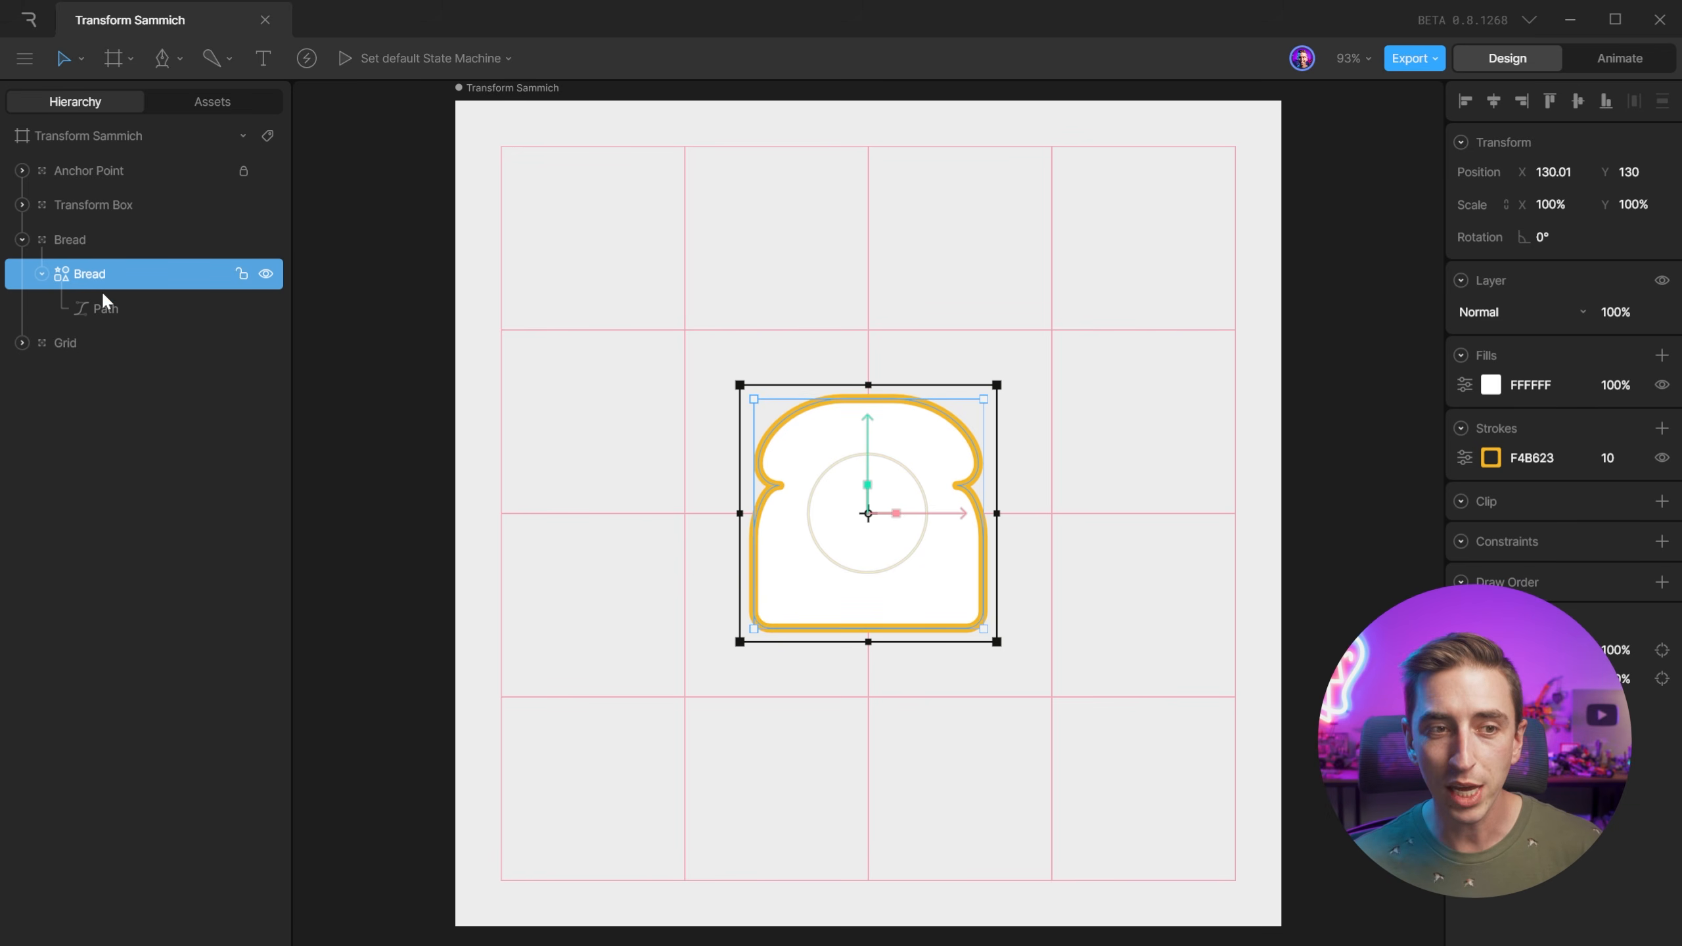
left_click(107, 310)
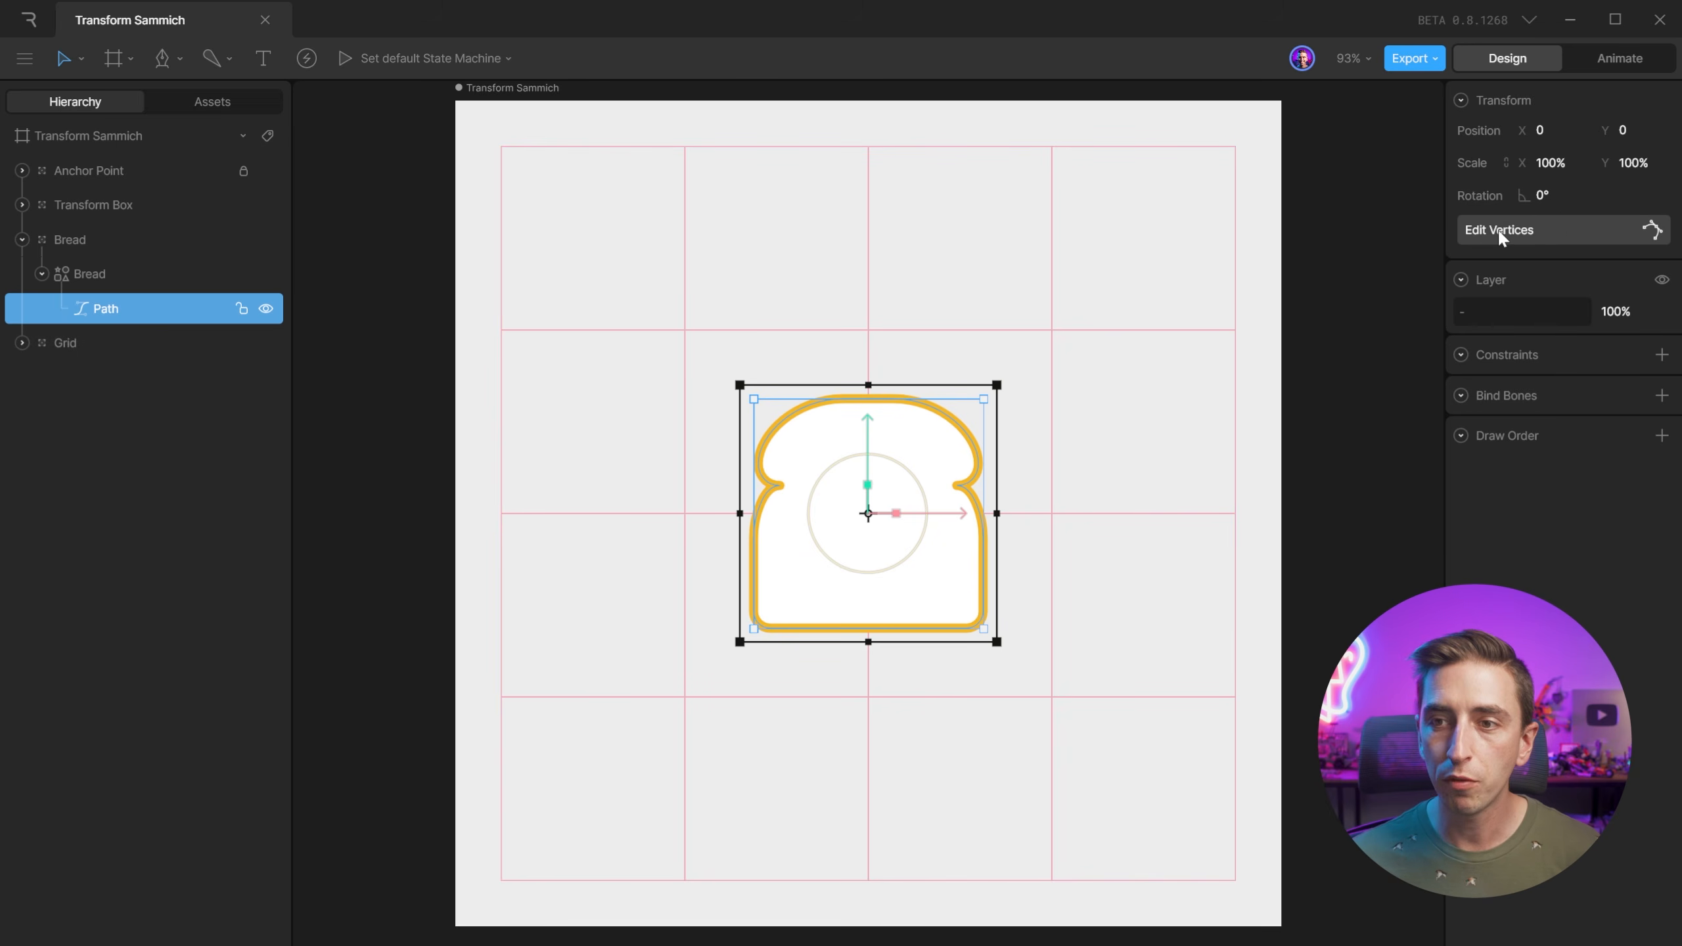
left_click(1516, 232)
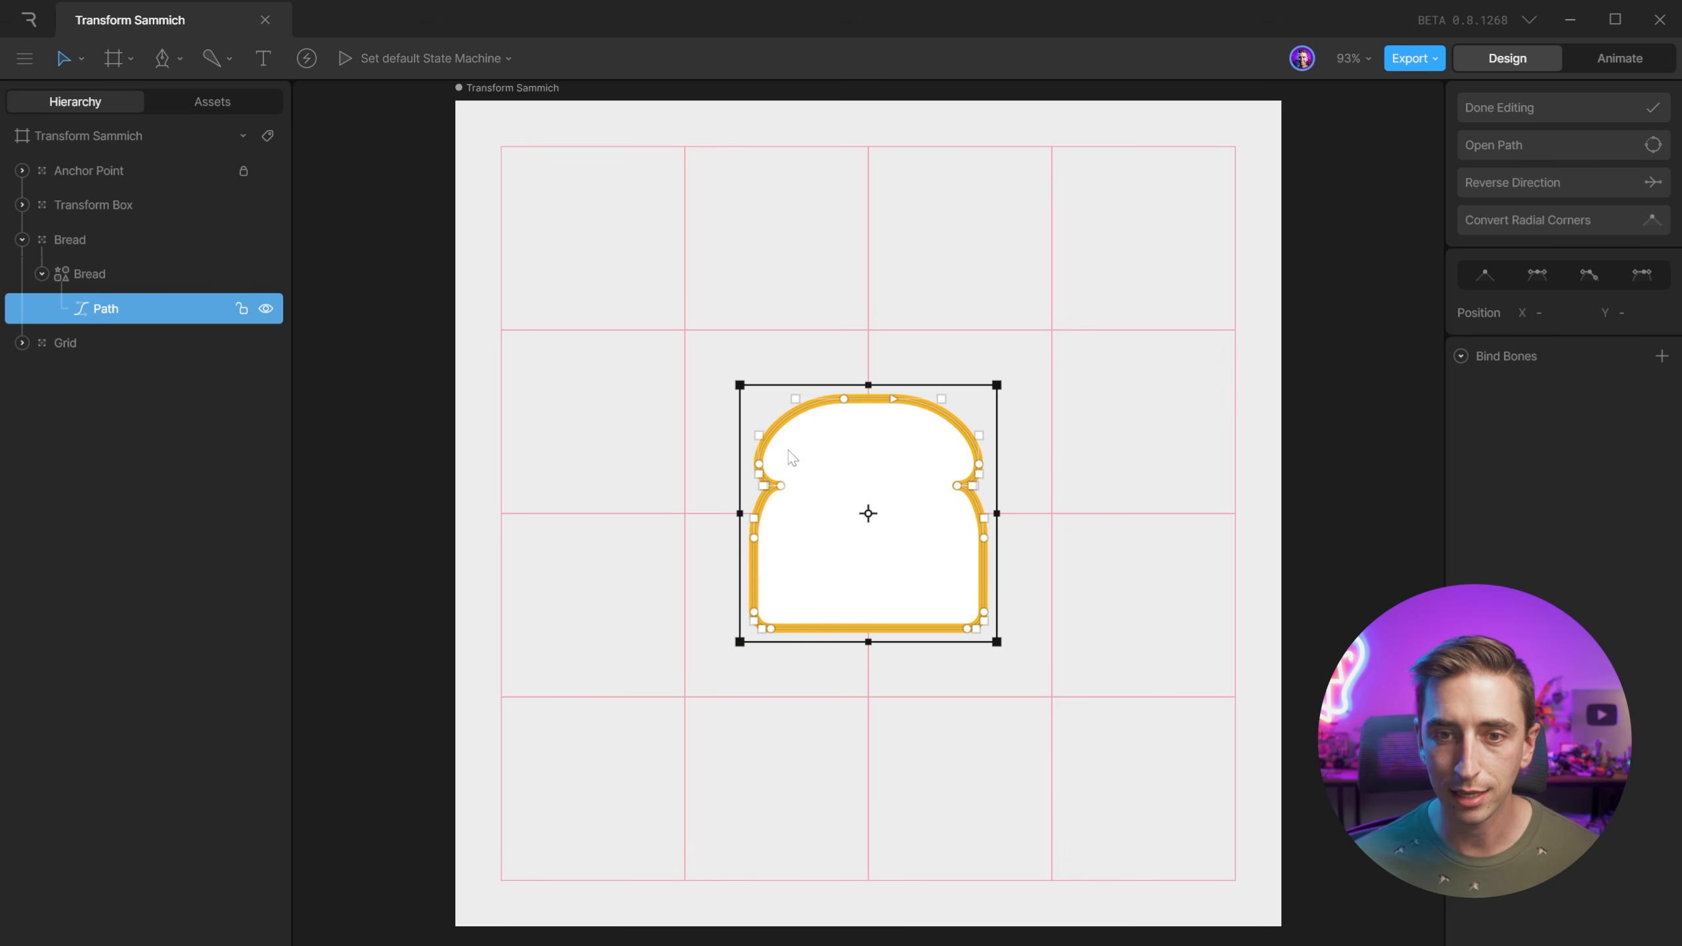
Try moving the bread's upper-right vertex to X 125, Y -200 and pulling its bezier handle upward, undoing each change.
left_click_drag(894, 399, 984, 335)
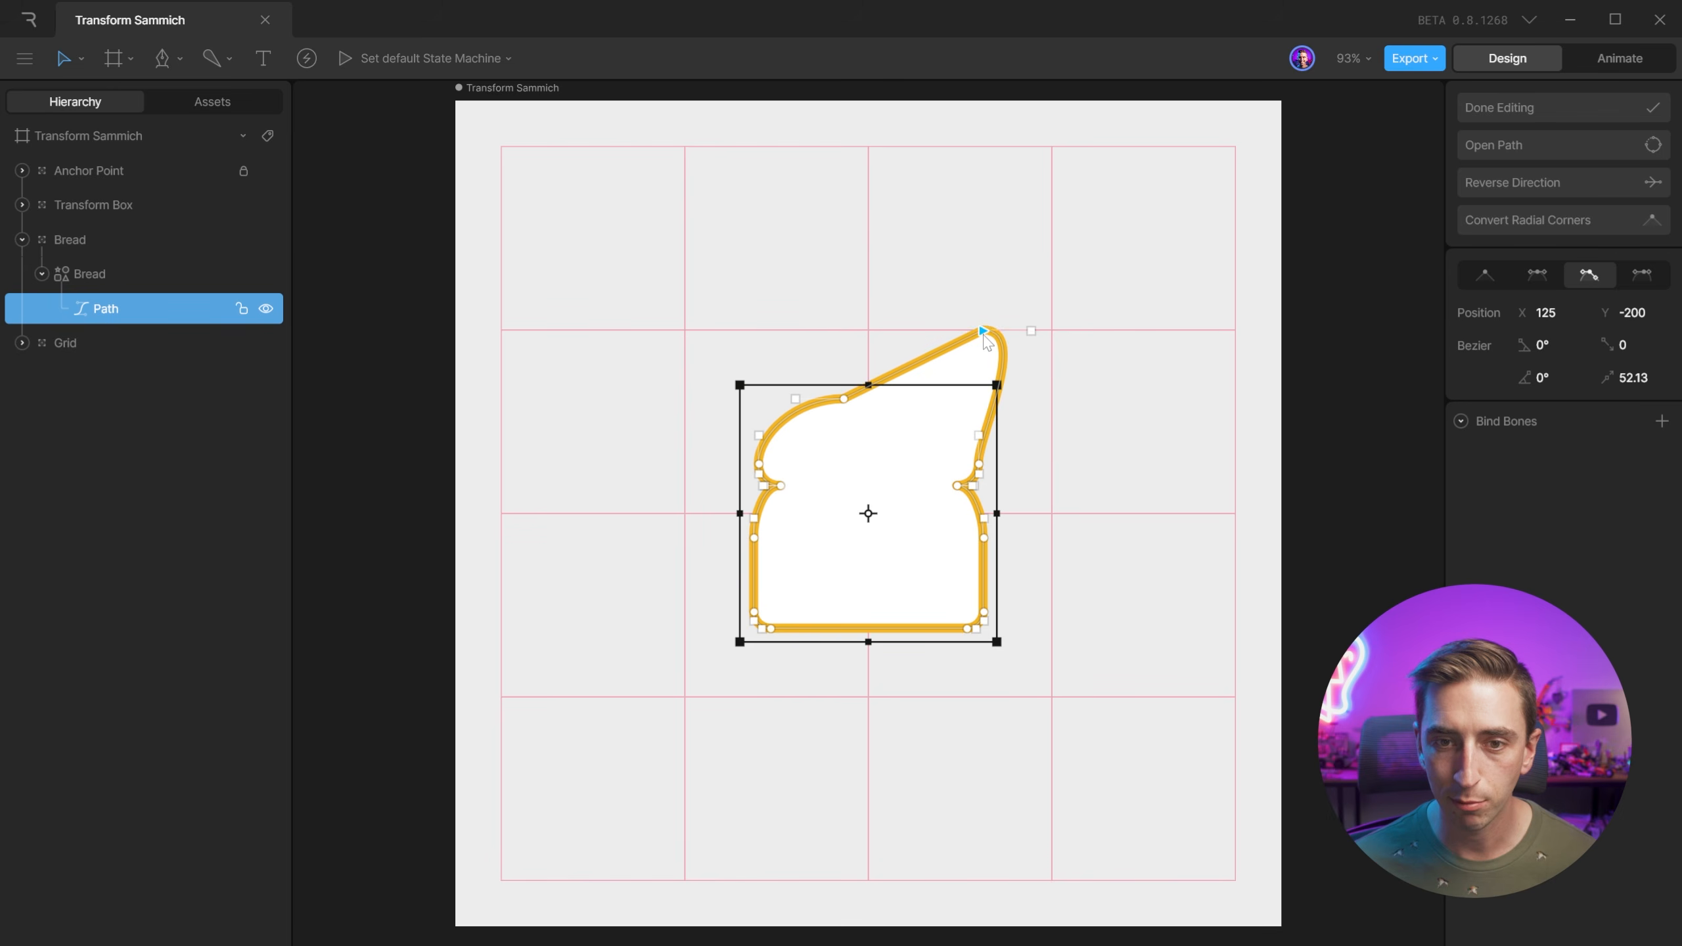
key("ctrl+z")
left_click_drag(940, 399, 945, 340)
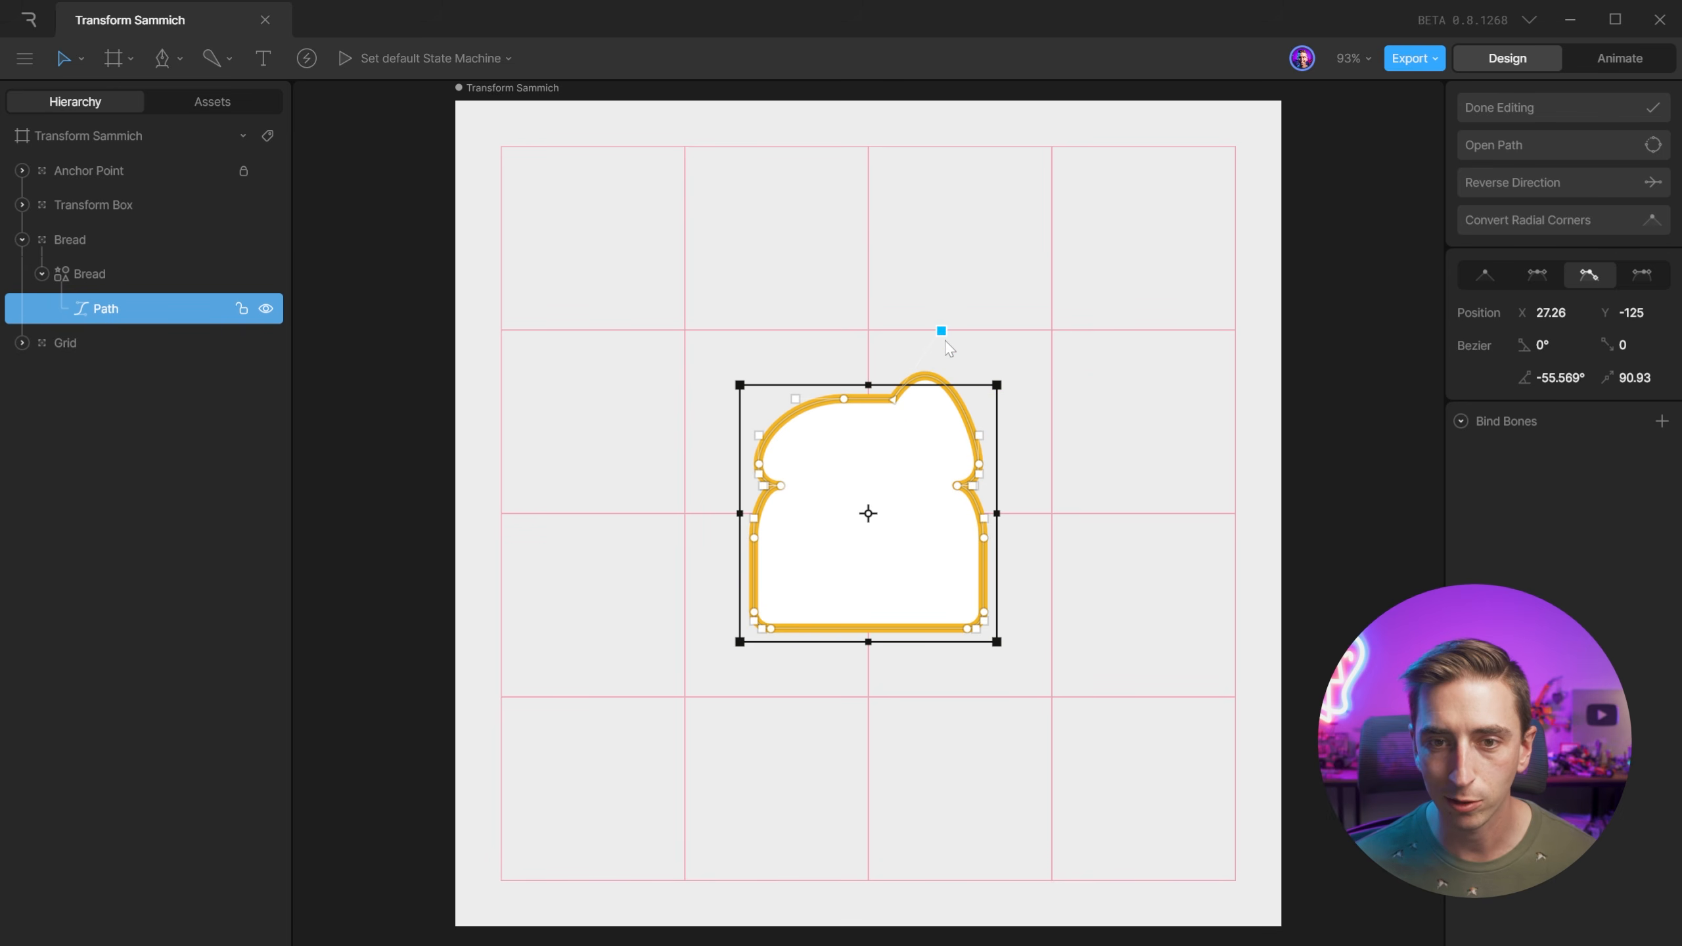
key("ctrl+z")
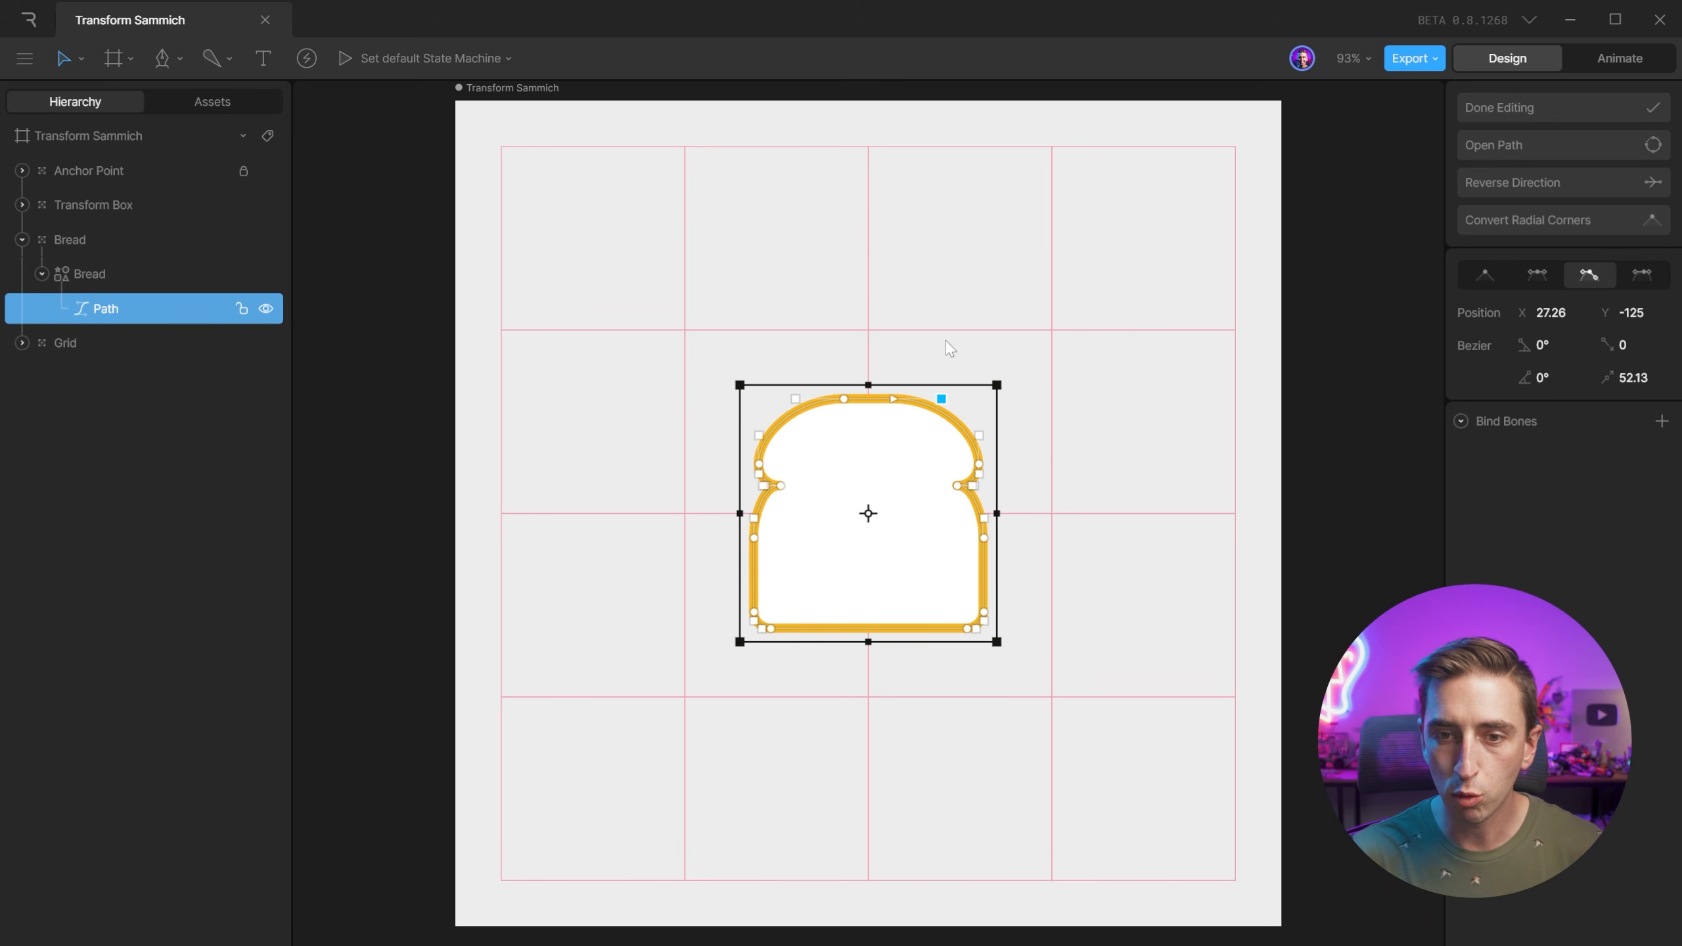
Try the upper-right vertex as Straight, moved to about X 96, Y -223 with corner radius 56, and undo the changes.
left_click(893, 398)
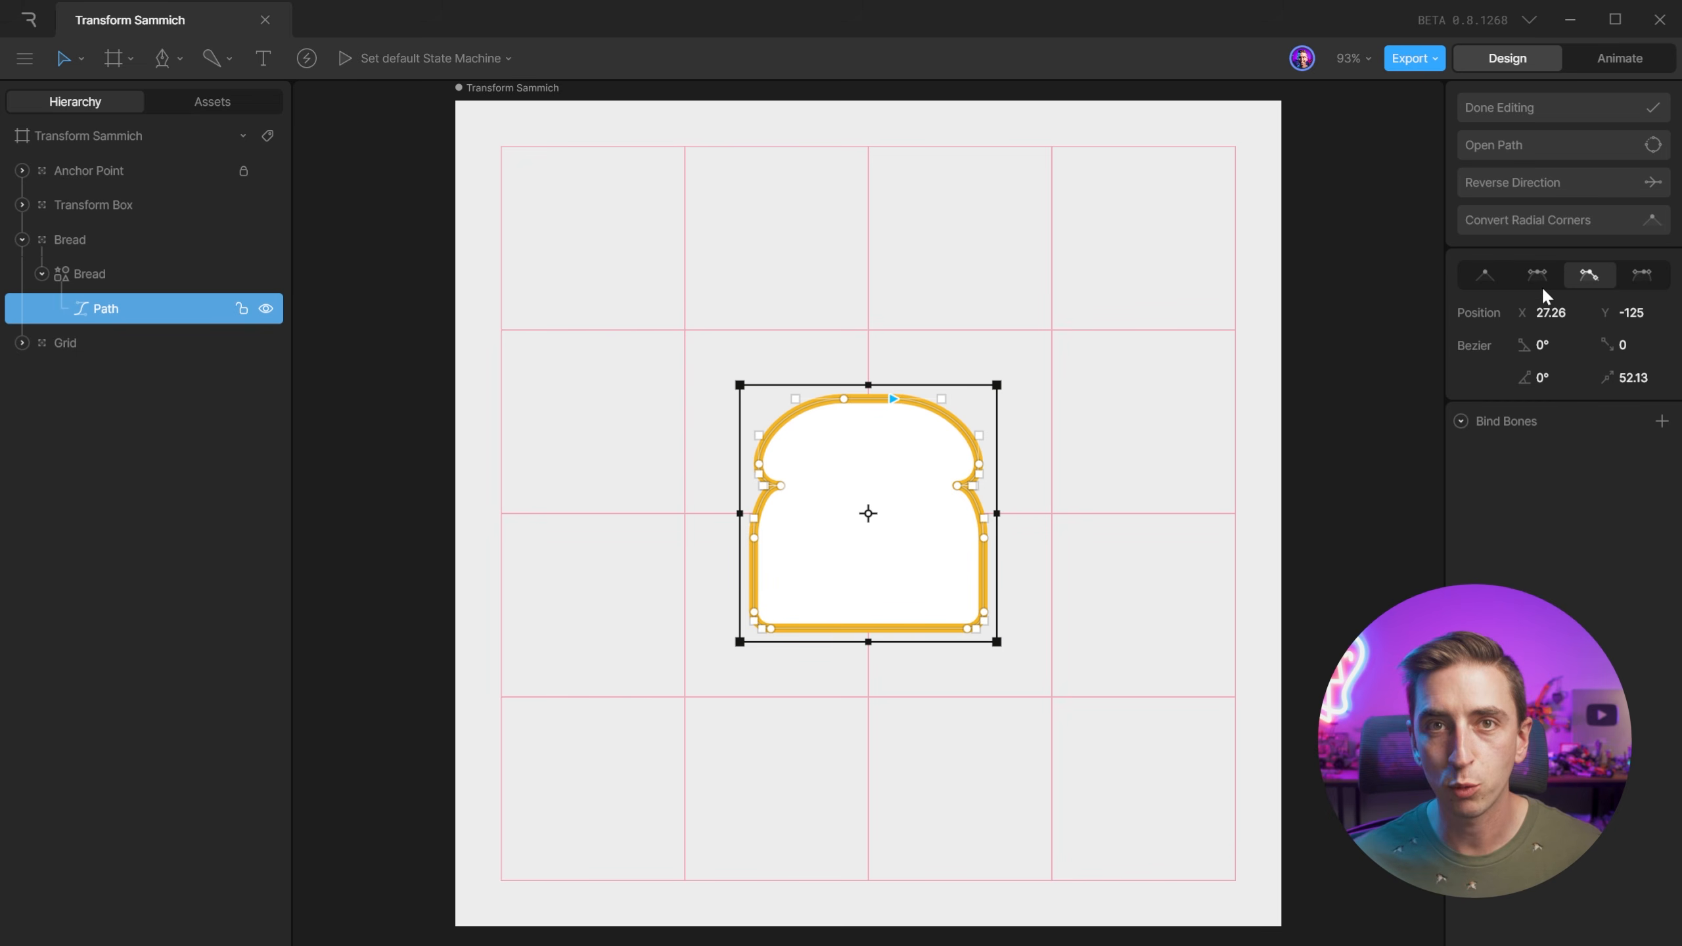
left_click(1484, 273)
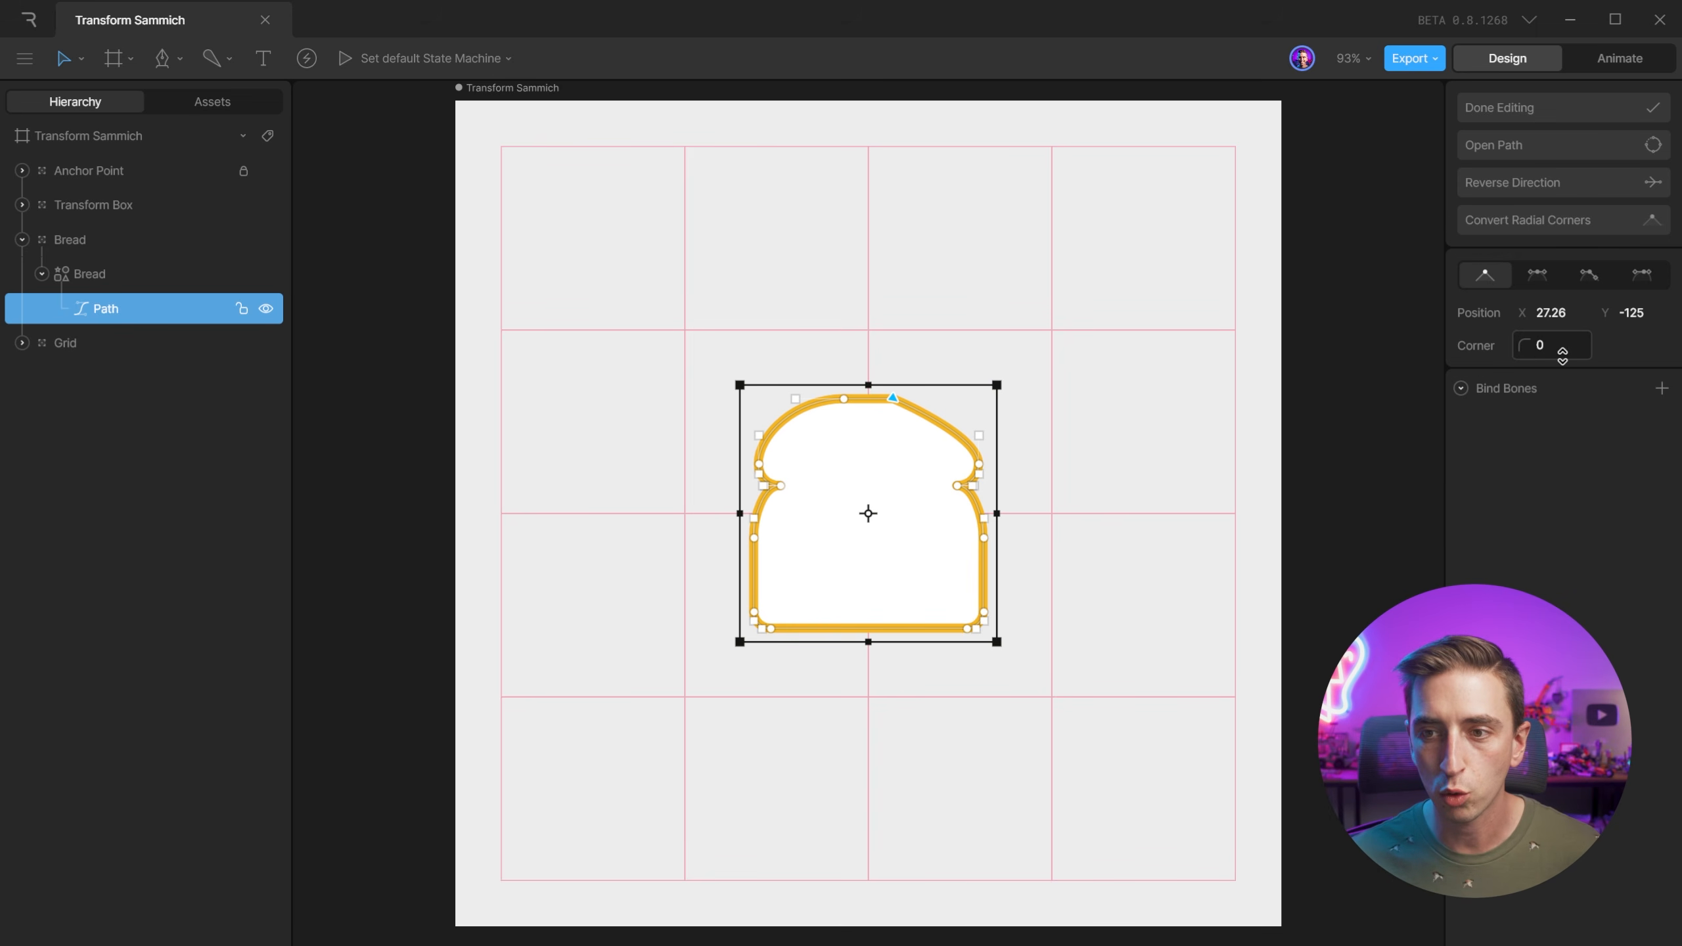
mouse_move(1544, 346)
left_mouse_down()
mouse_move(1551, 251)
mouse_move(1543, 367)
left_mouse_up()
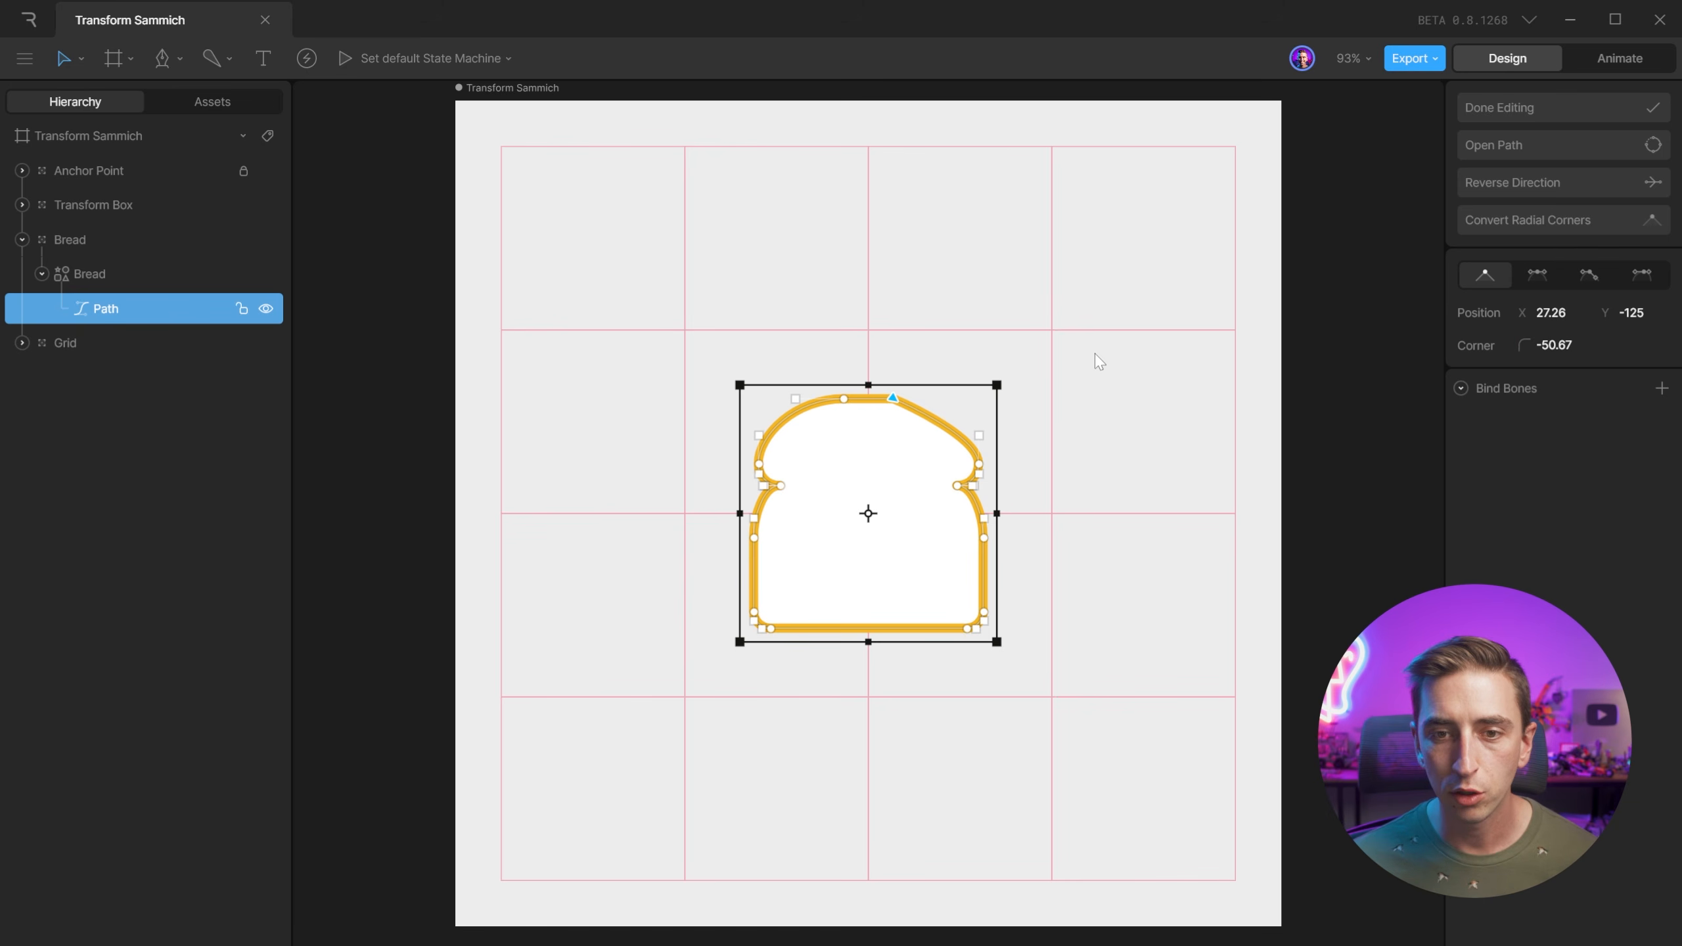
key("ctrl+z")
left_click_drag(890, 399, 956, 309)
left_click_drag(1541, 344, 1576, 298)
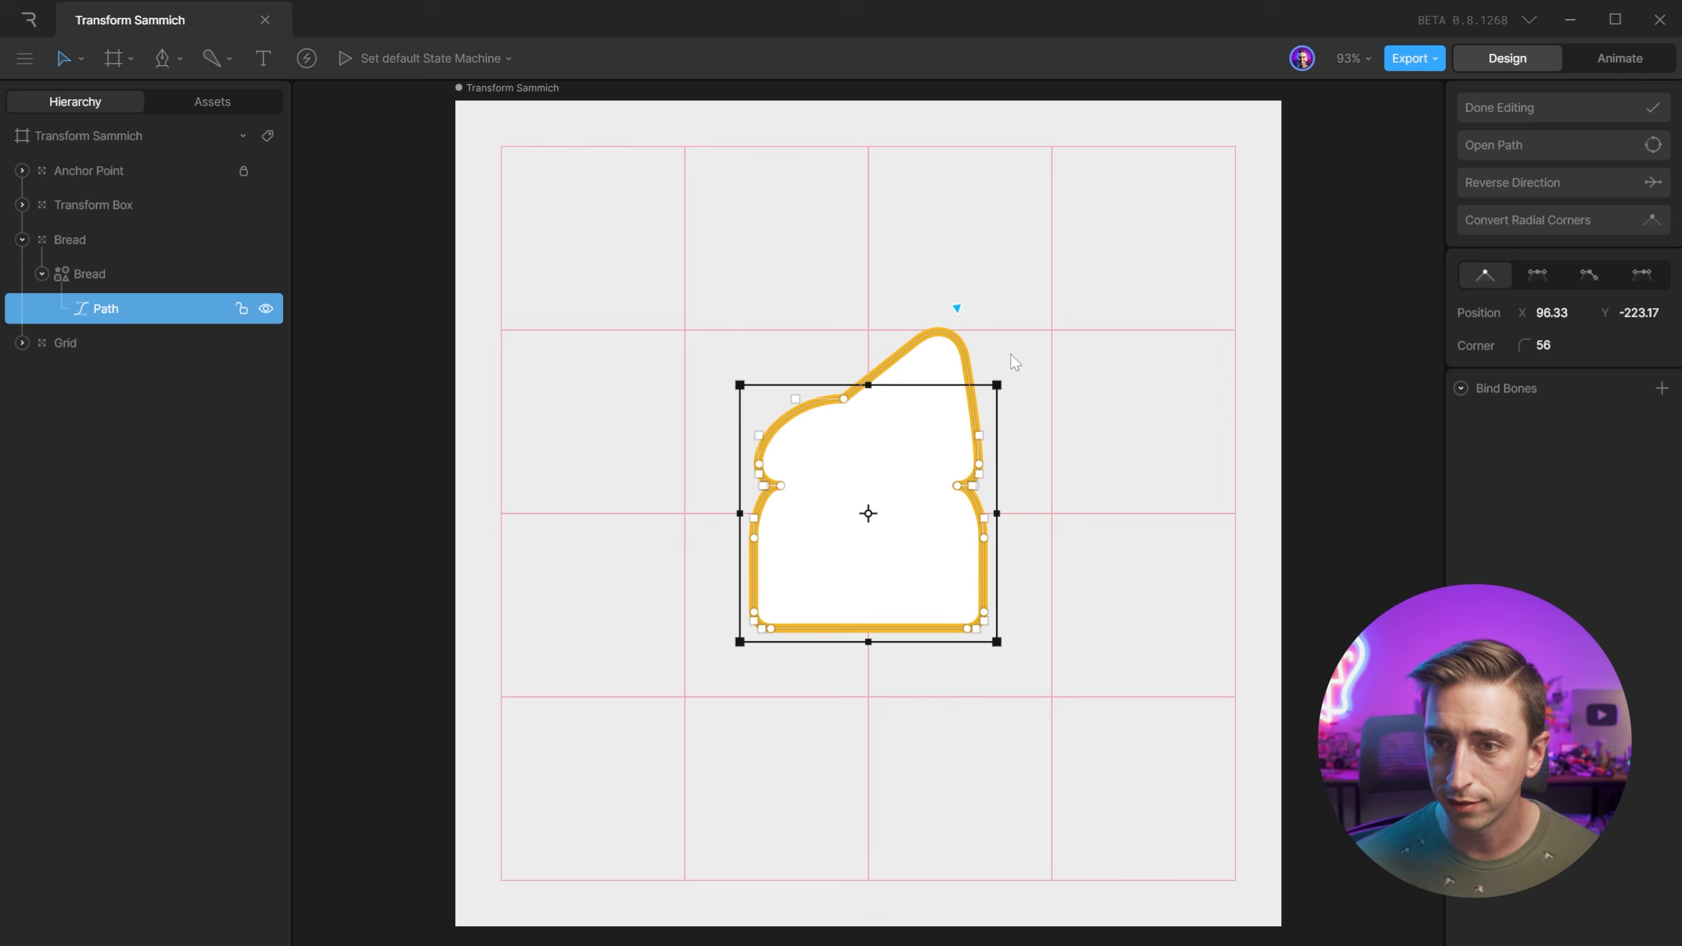
key("ctrl+z")
key("ctrl+z")
key("ctrl+z")
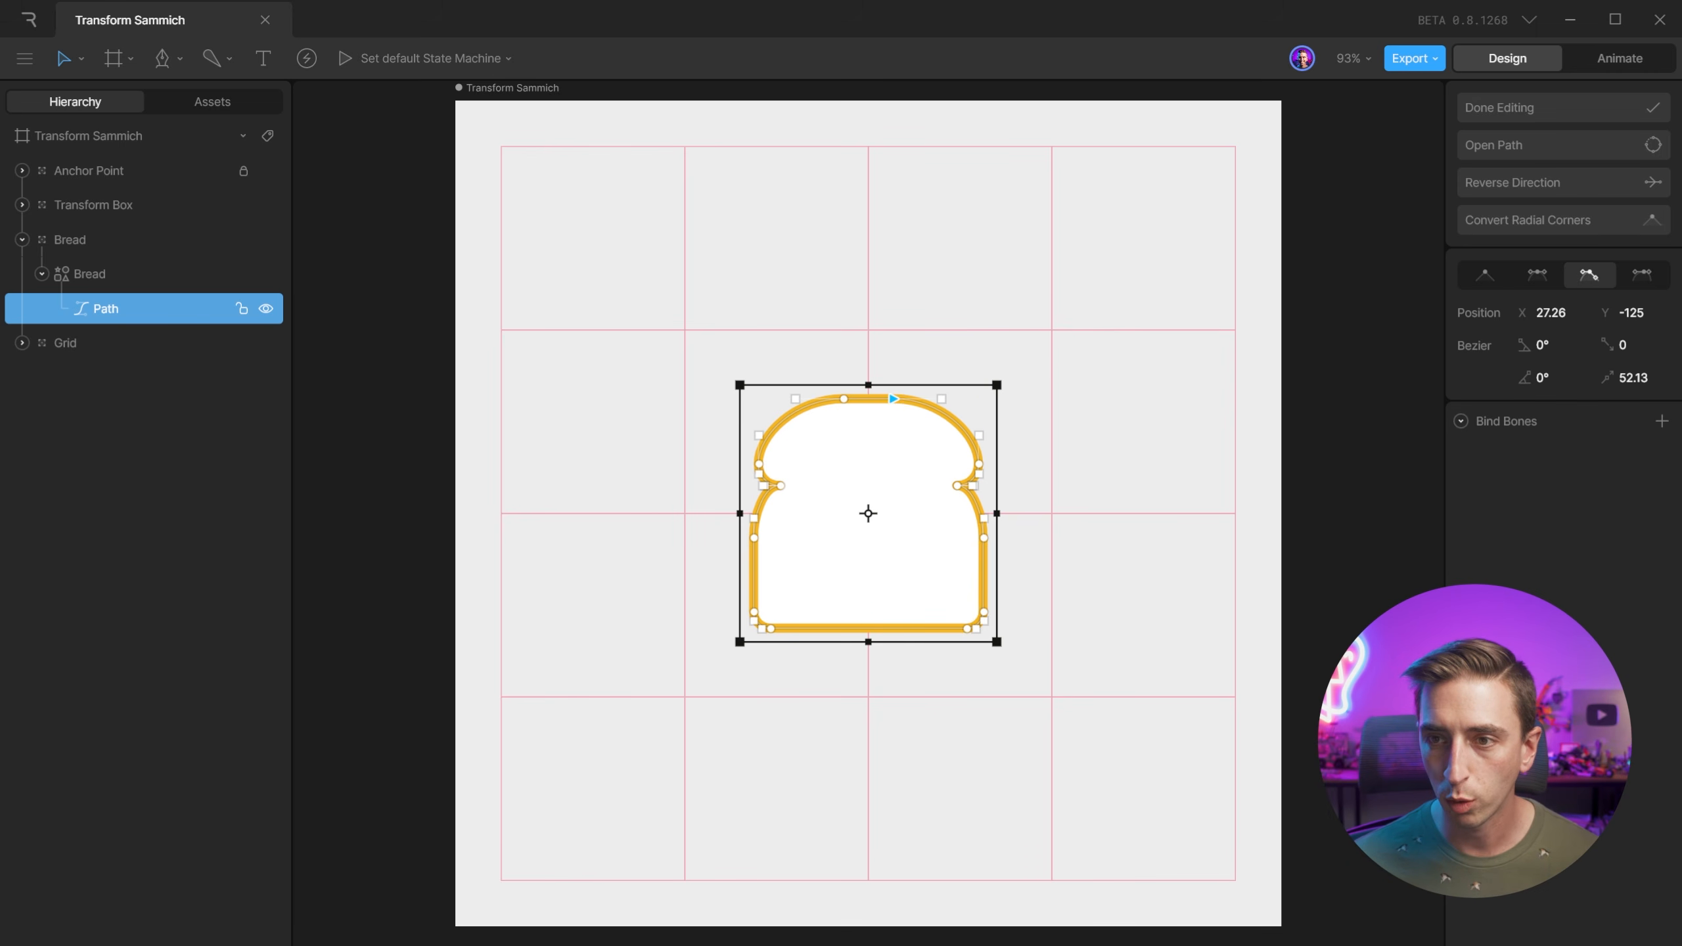
Try the upper-right vertex as Mirrored, moved to about X 45, Y -187 with handles tilted about -6°, and undo the moves.
left_click(1537, 274)
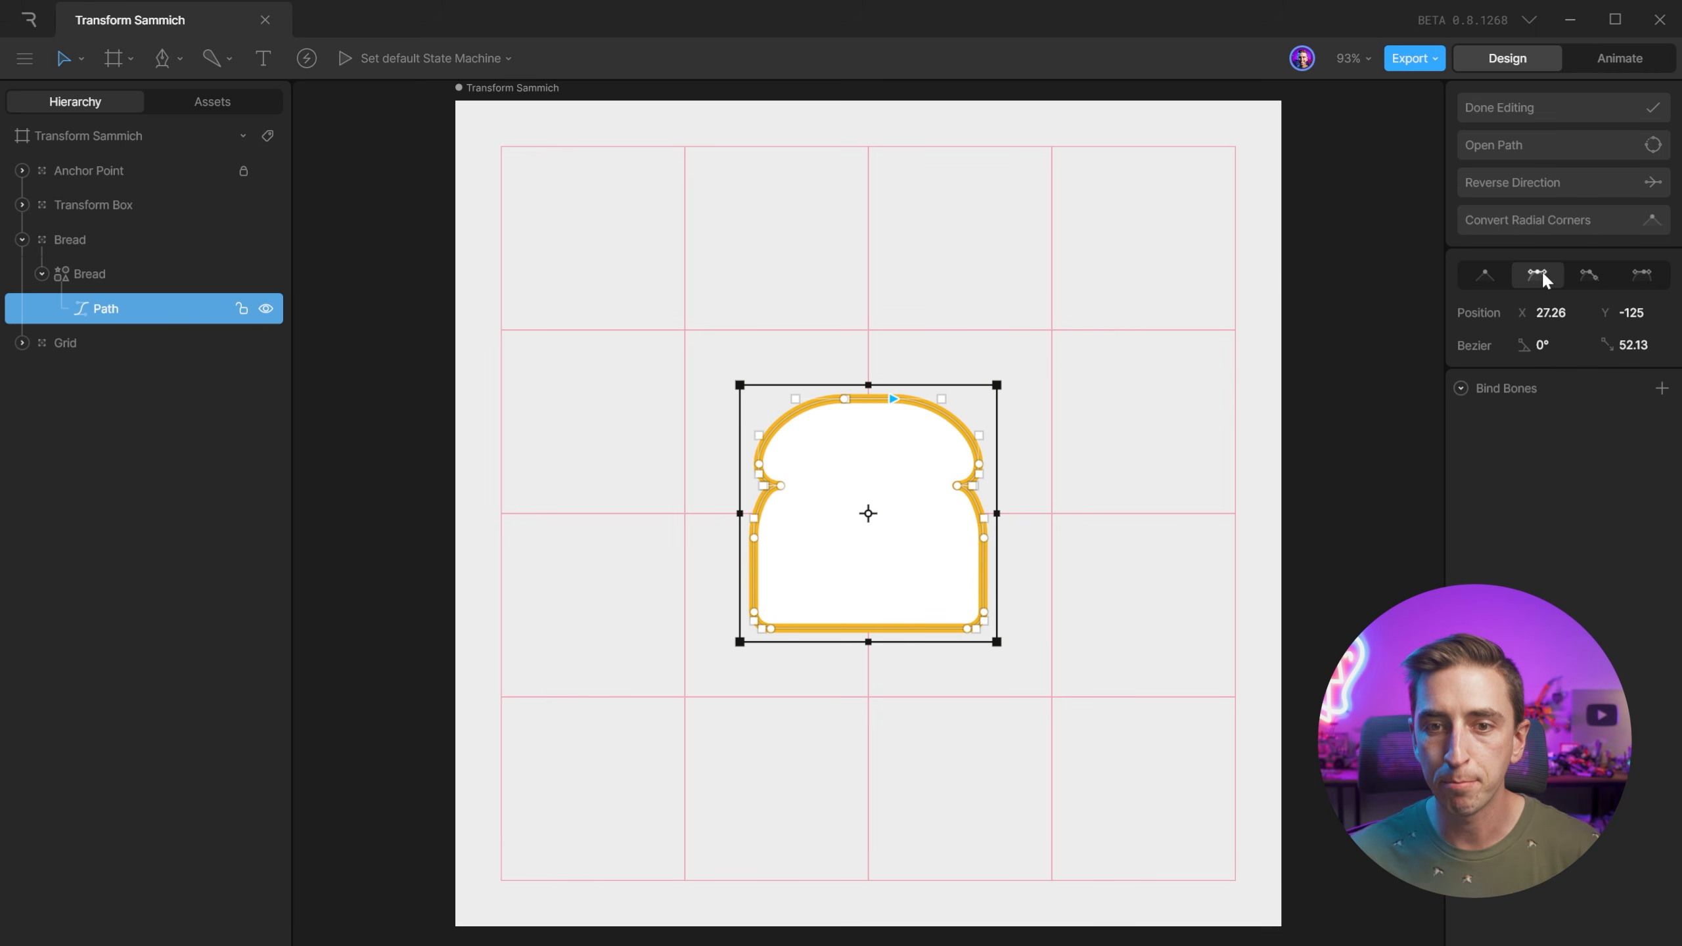
left_click_drag(936, 405, 987, 341)
mouse_move(836, 341)
left_mouse_down()
mouse_move(820, 343)
mouse_move(859, 347)
left_mouse_up()
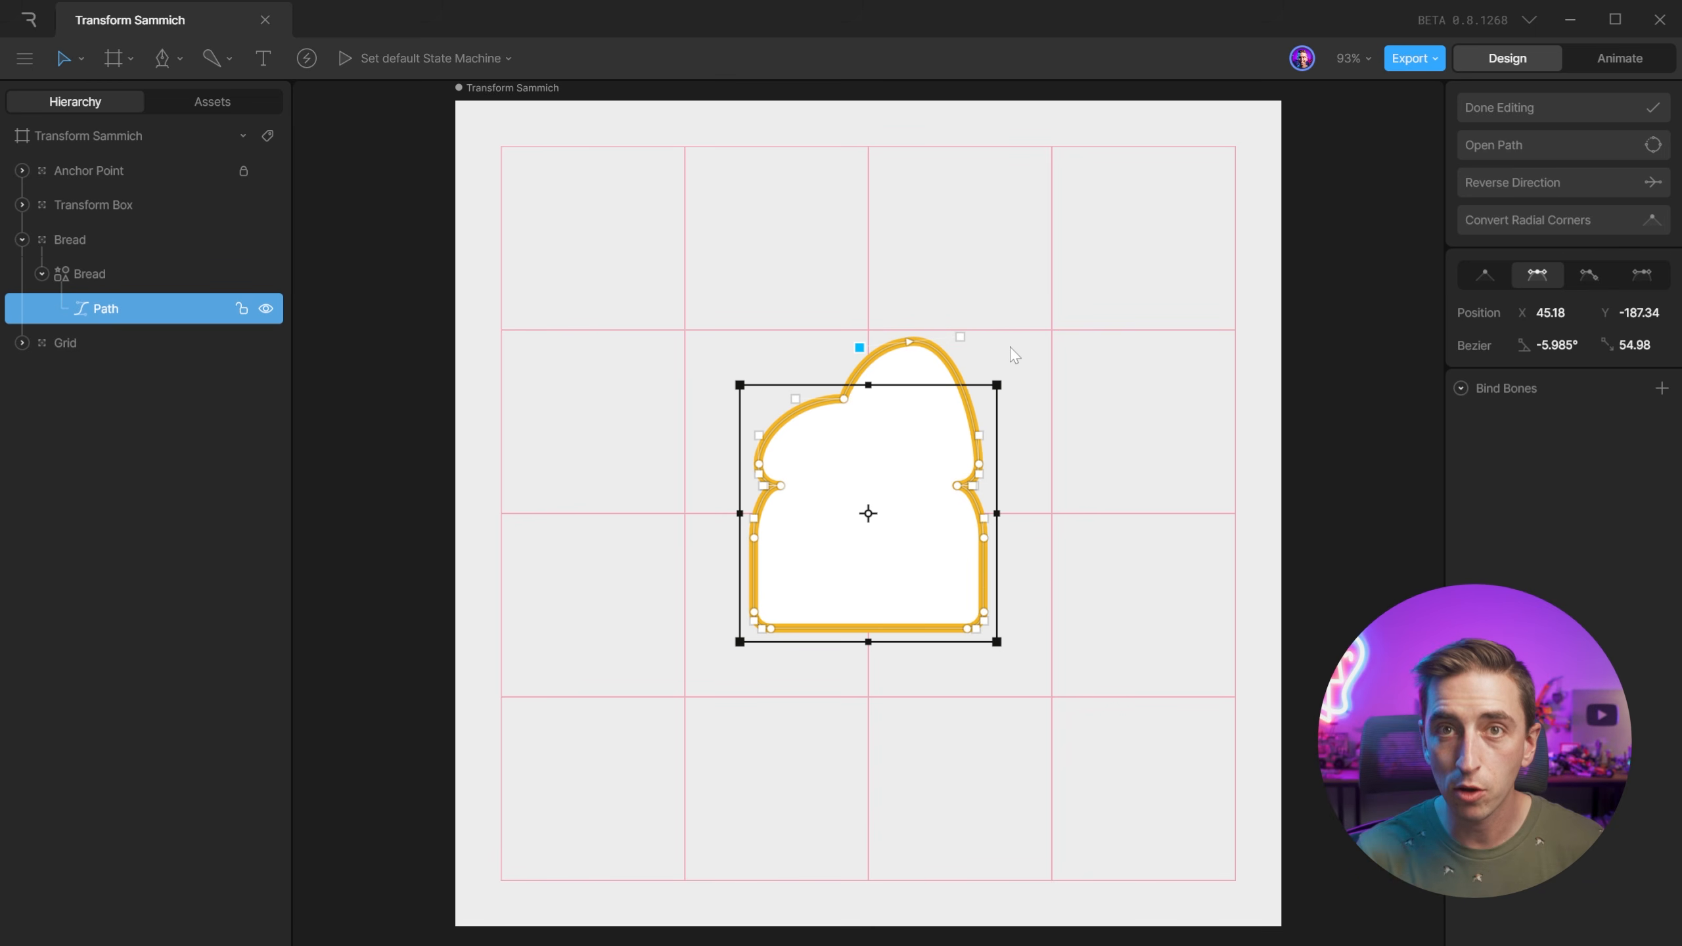
key("ctrl+z")
key("ctrl+z")
key("ctrl+z")
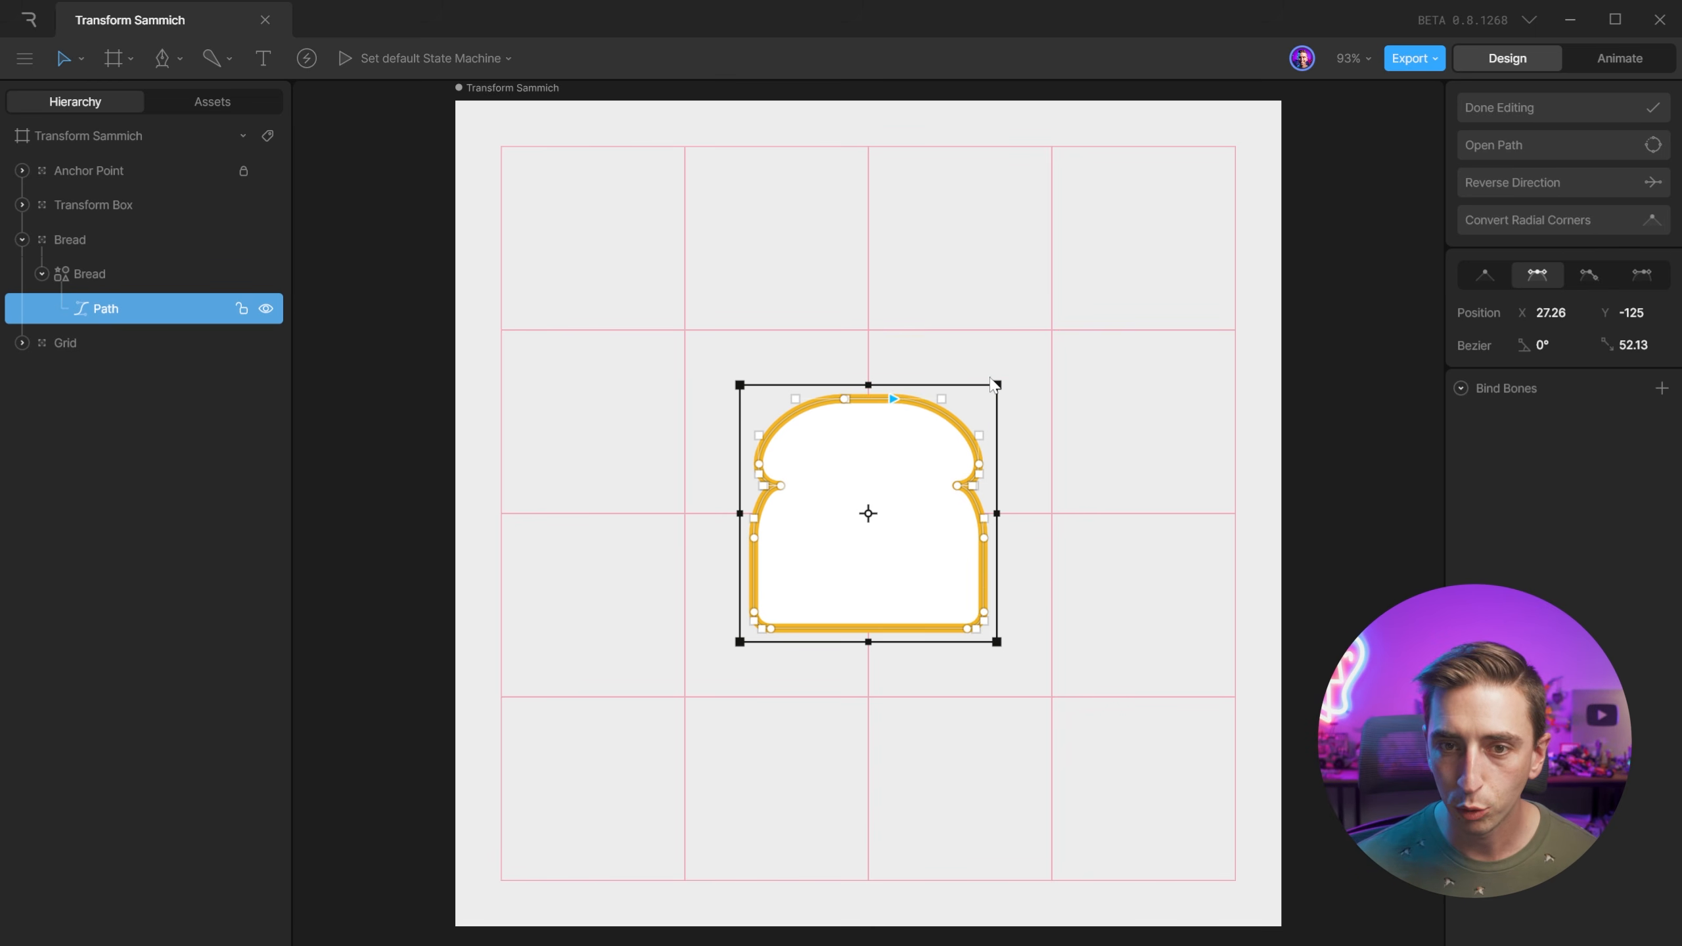
Try the upper-right vertex as Detached, moved to about X 50, Y -193 with independently angled handles, and undo the moves.
left_click(1597, 277)
left_click_drag(894, 399, 979, 337)
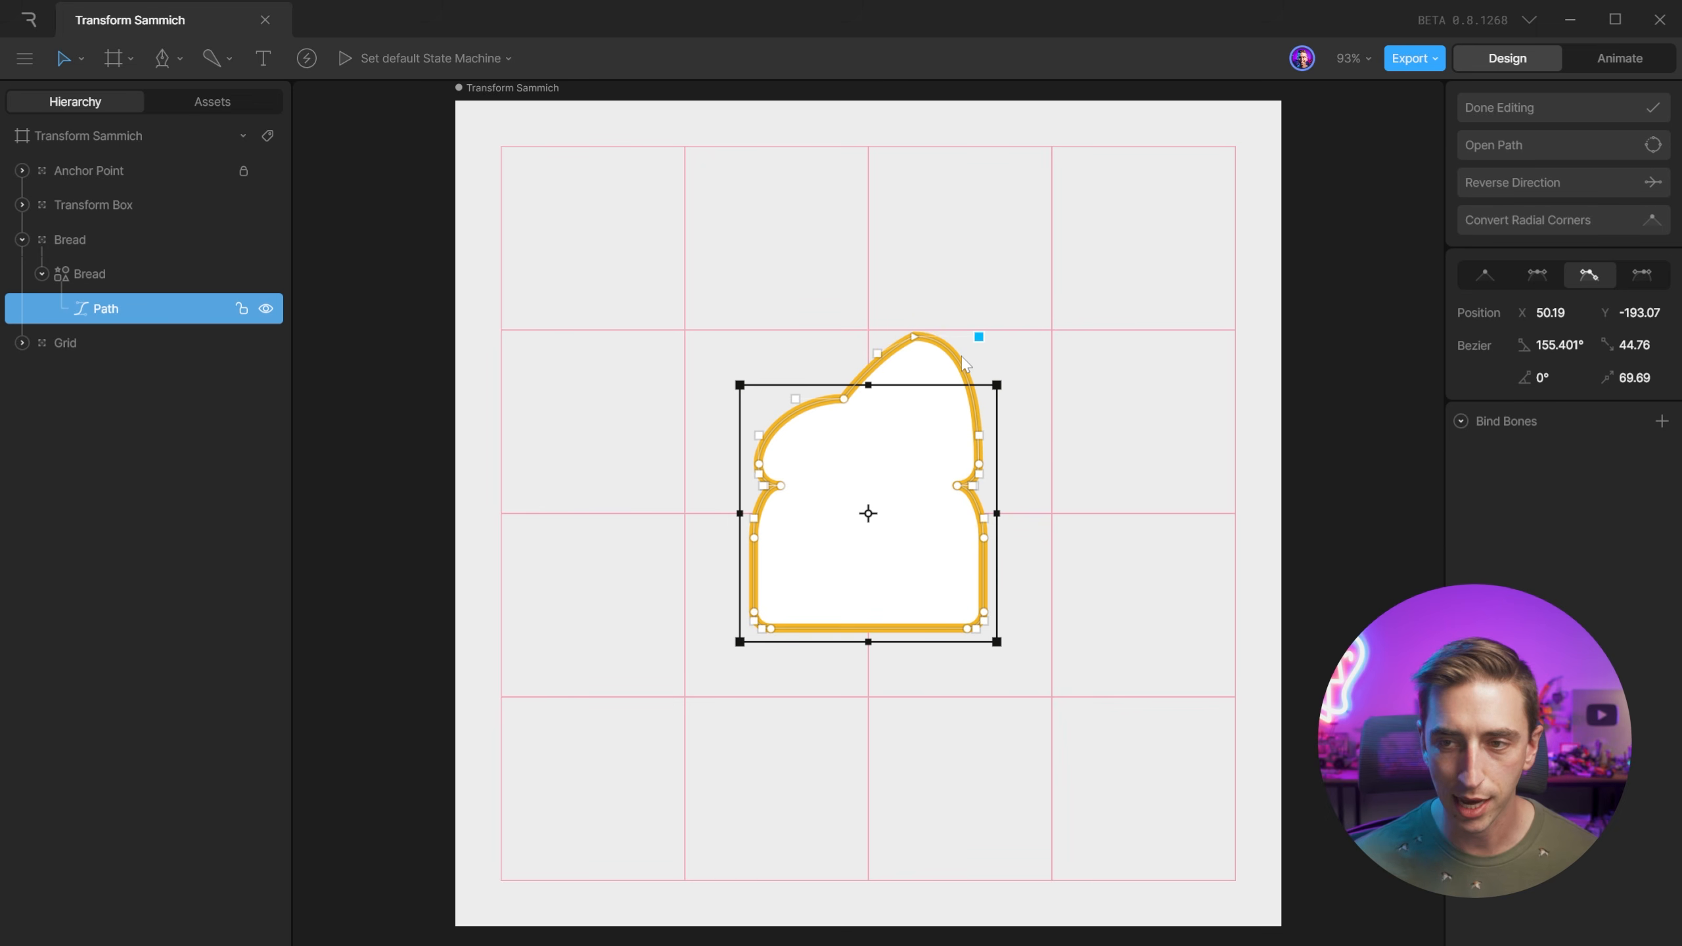
key("ctrl+z")
key("ctrl+z")
key("ctrl+z")
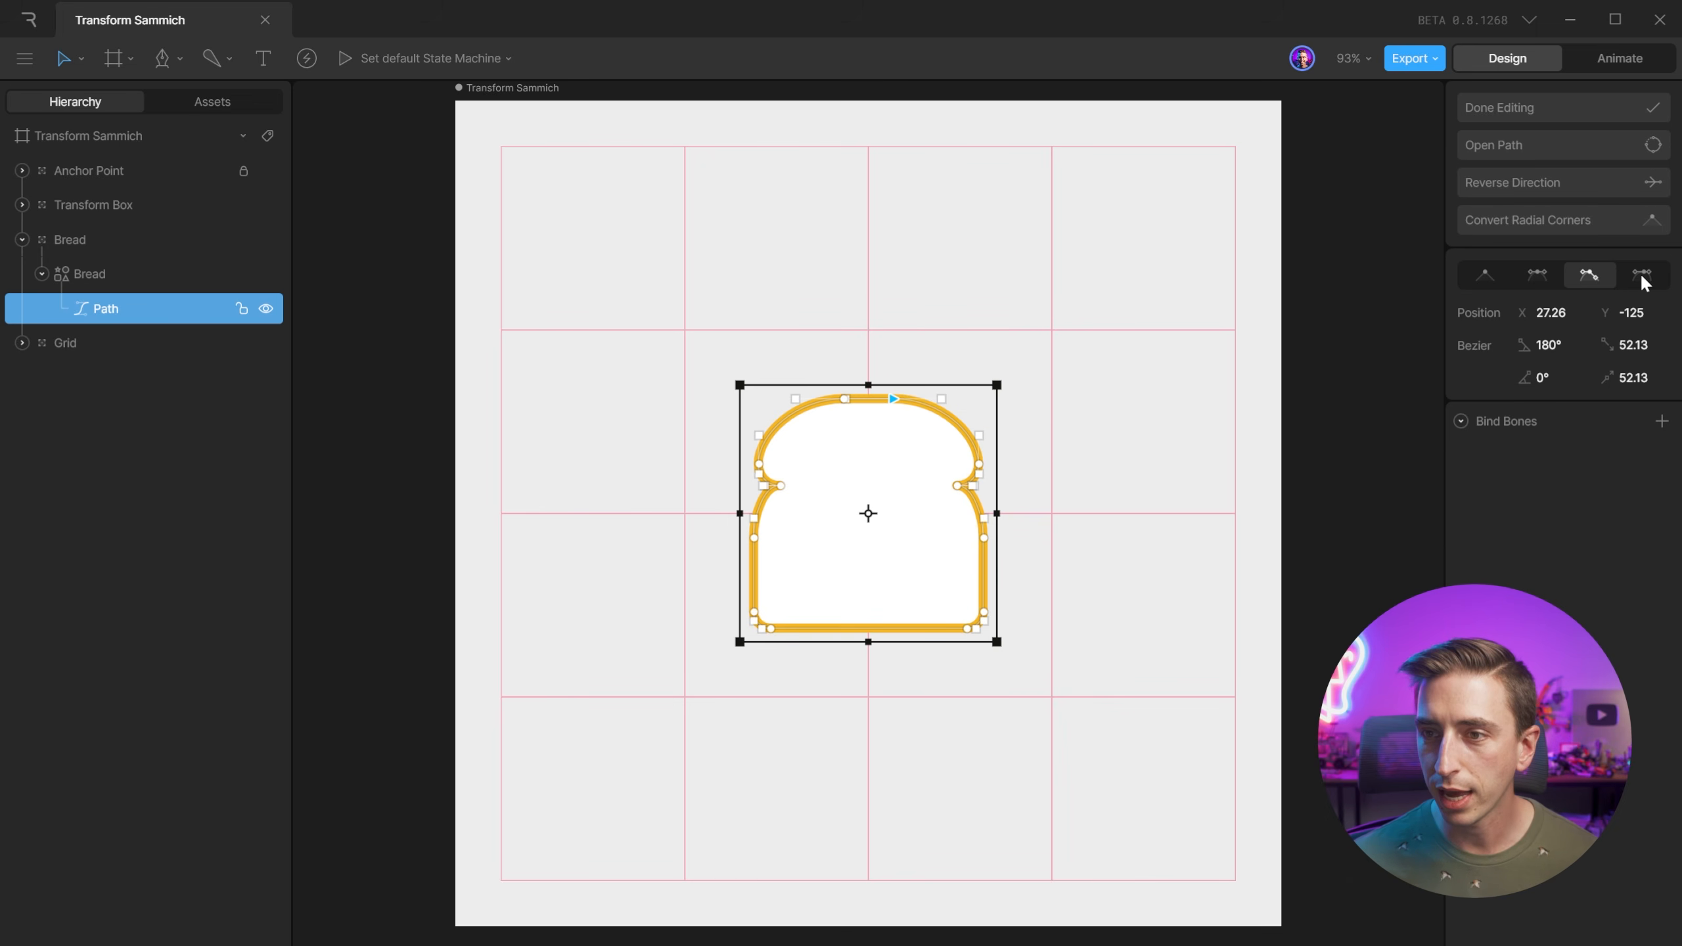
Try the upper-right vertex as Asymmetric, moved to about X 41, Y -194 with unequal handle lengths, and undo the moves.
left_click(1643, 282)
left_click_drag(892, 398, 1008, 337)
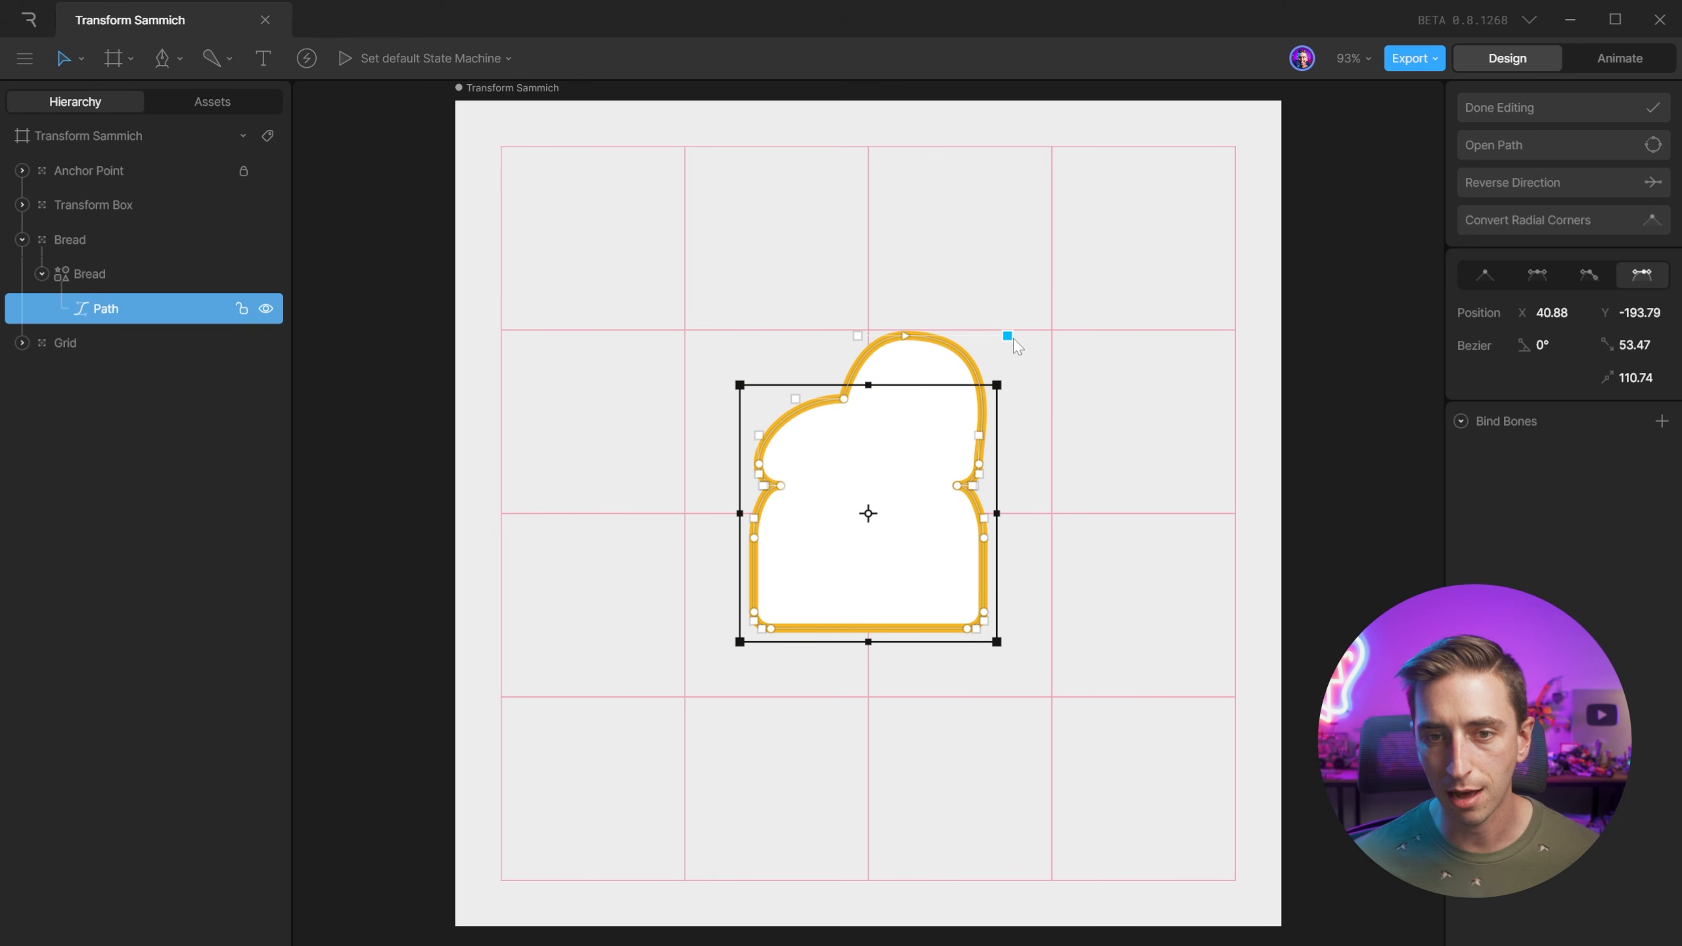
key("ctrl+z")
key("ctrl+z")
key("ctrl+z")
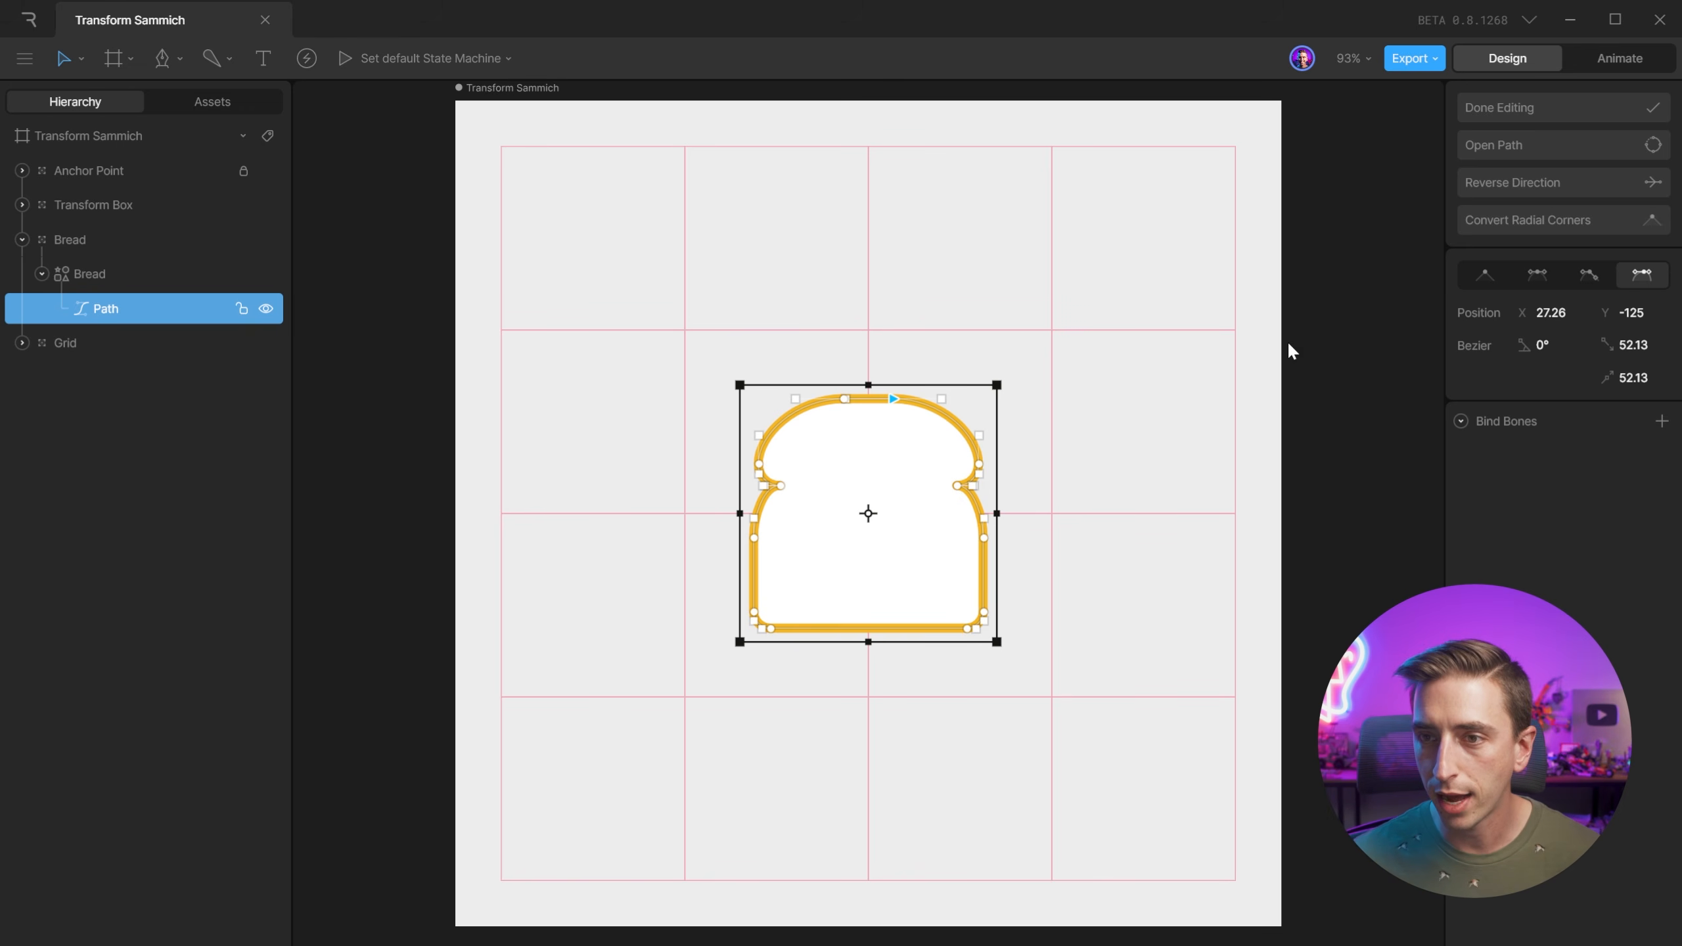
Try the vertex as Mirrored and Detached, with the Detached in-handle at about -11.3° and length -32, and undo the handle changes.
key("3")
key("2")
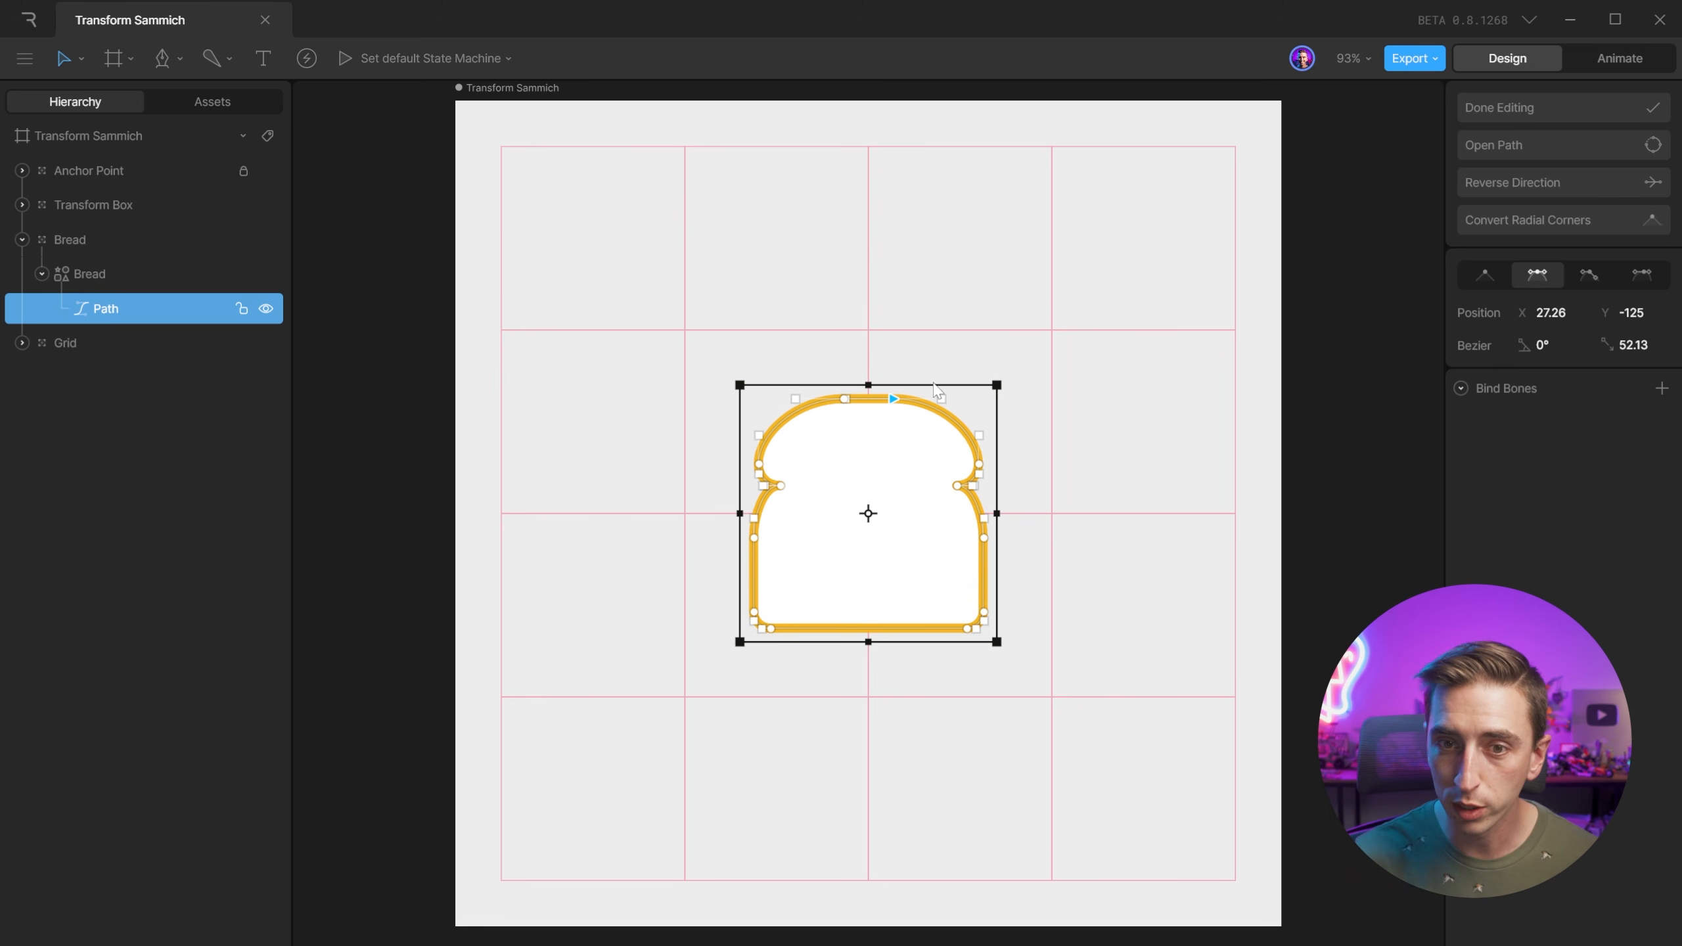
key("3")
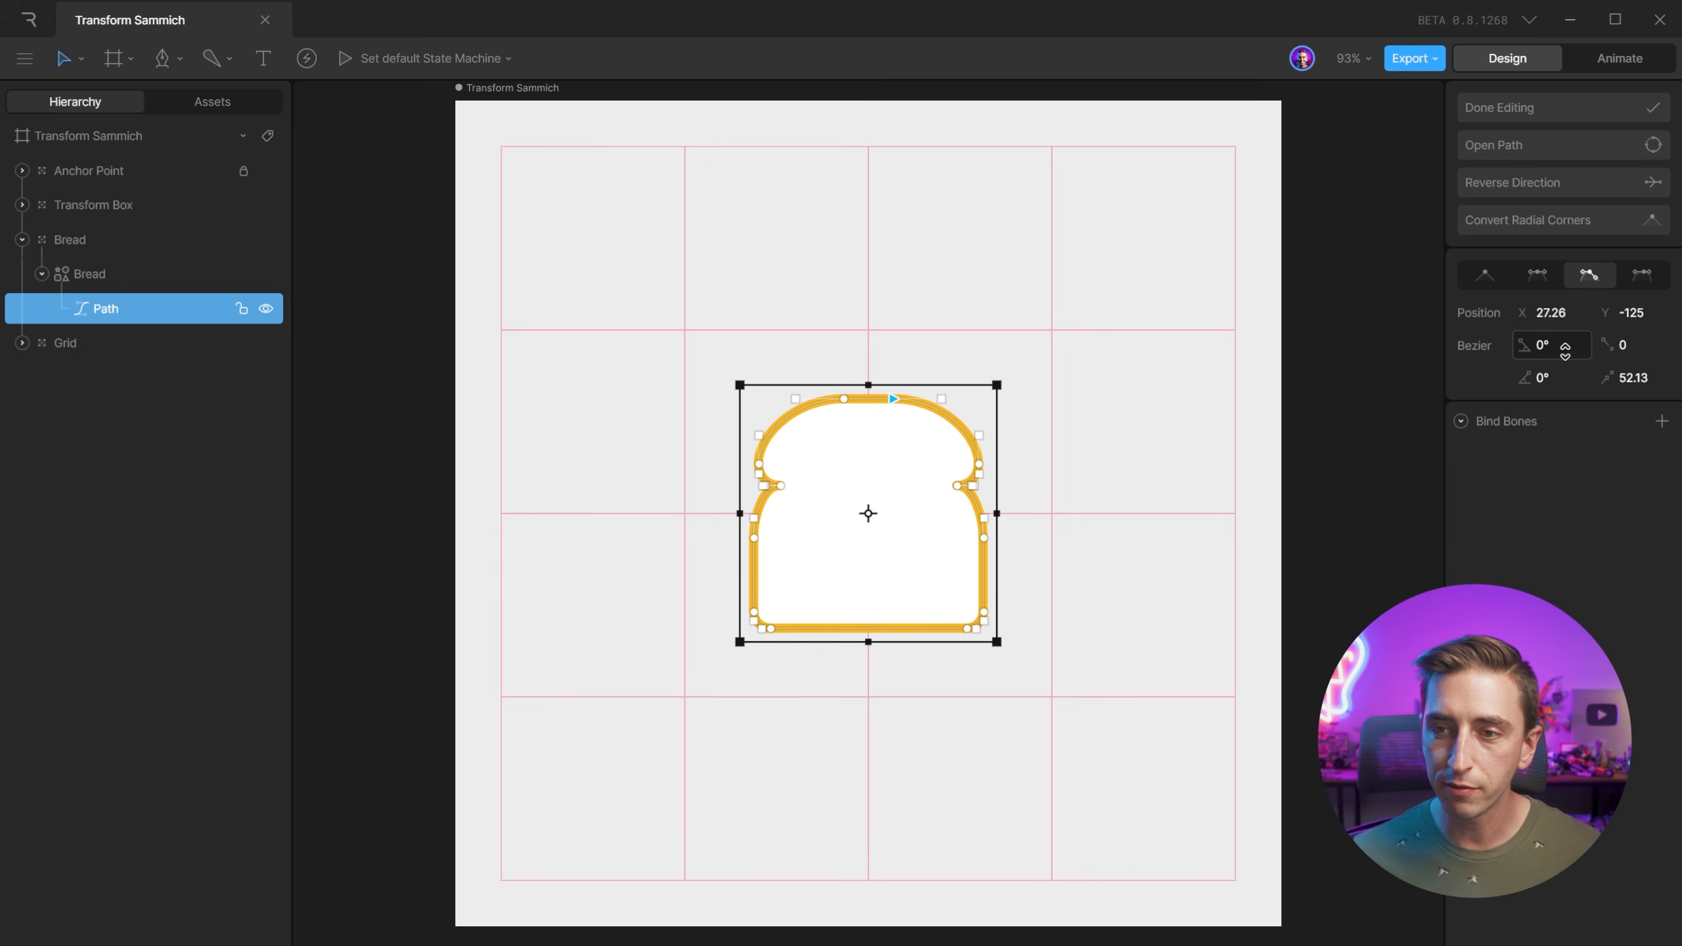
mouse_move(1557, 347)
left_mouse_down()
mouse_move(1560, 375)
mouse_move(1566, 321)
mouse_move(1644, 328)
mouse_move(1649, 393)
mouse_move(1574, 324)
mouse_move(1575, 361)
left_mouse_up()
key("ctrl+z")
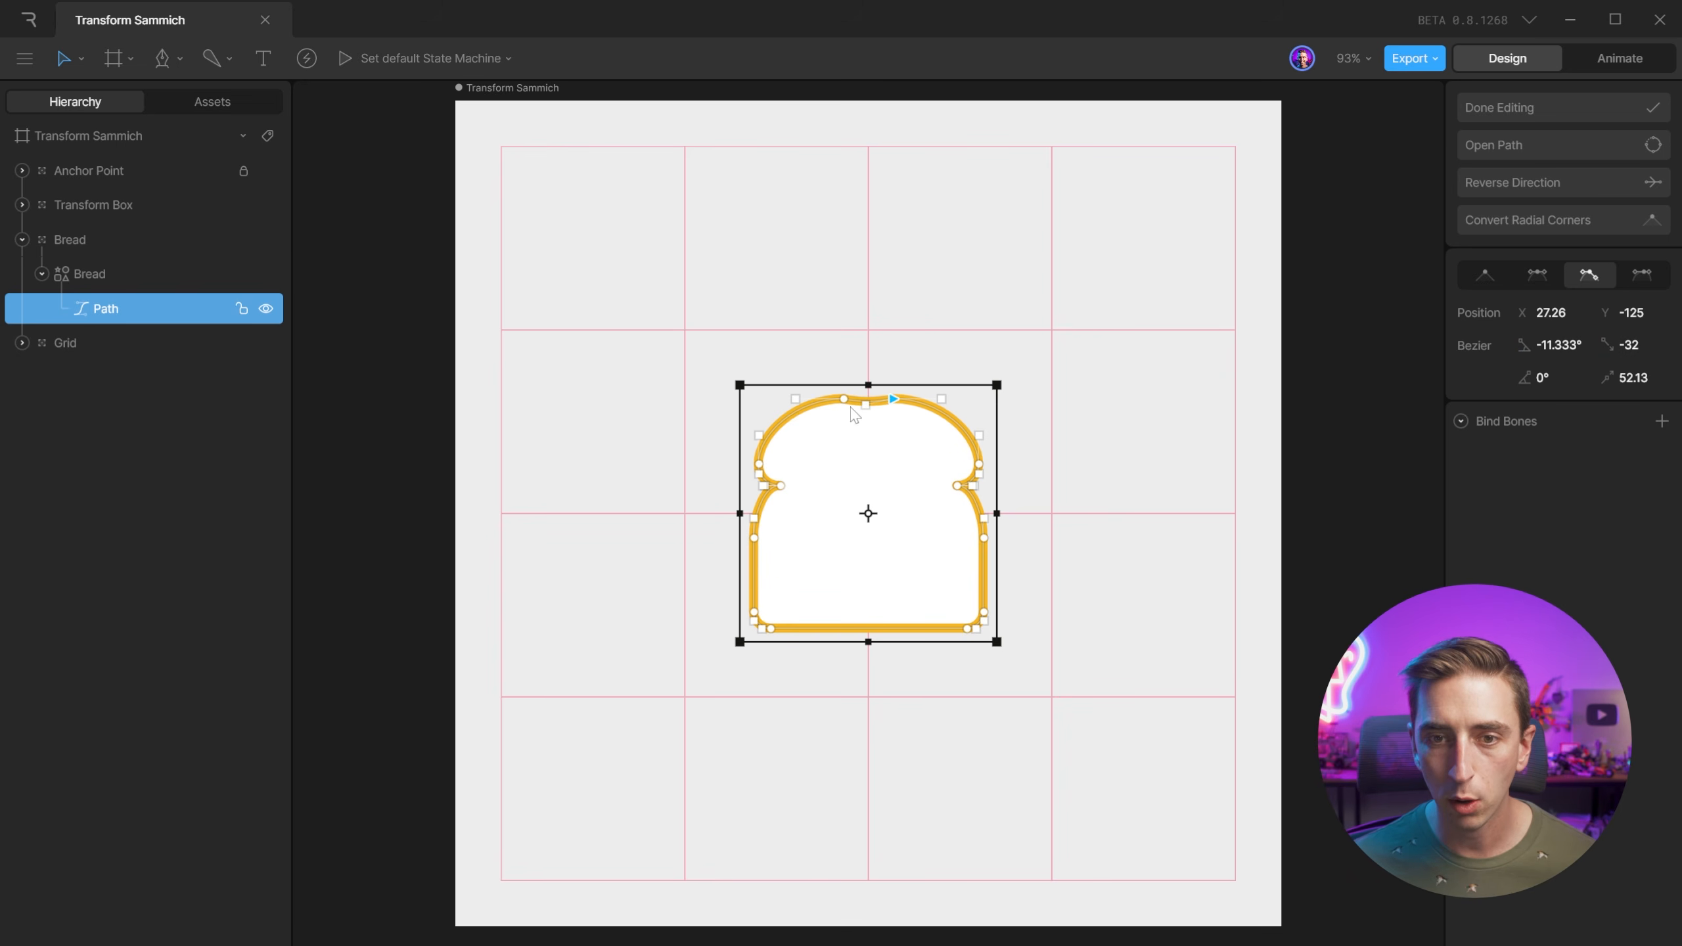
key("ctrl+z")
key("ctrl+z")
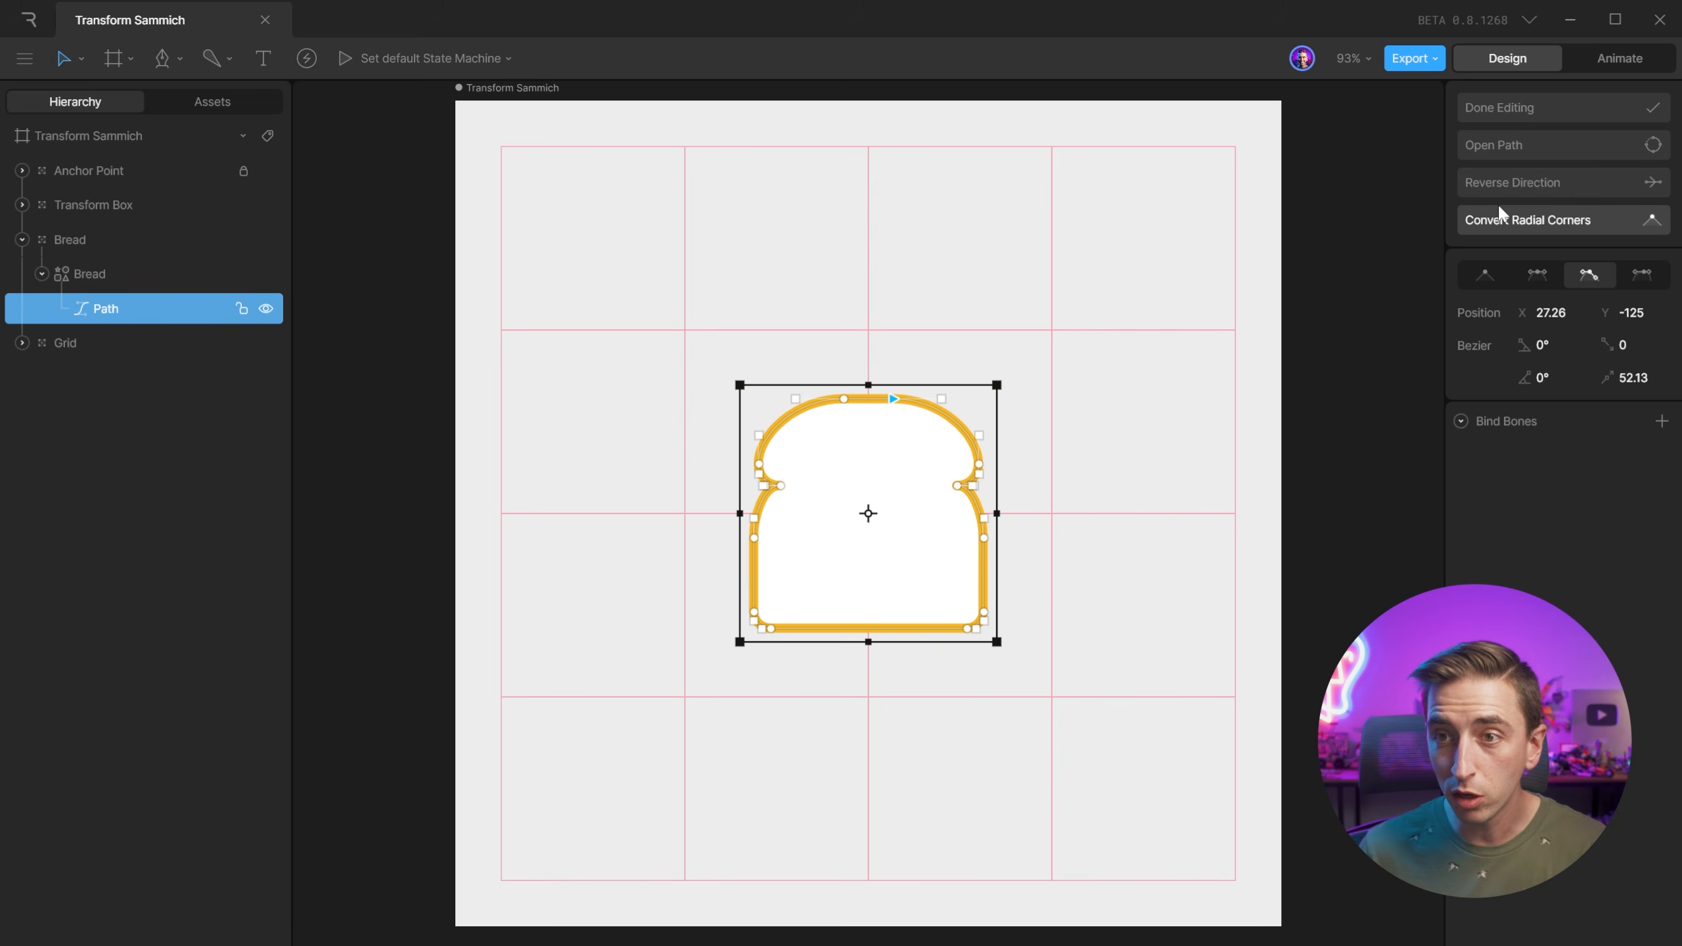
Switch to animation mode, open Timeline 1 and finish editing the bread path's vertices.
left_click(1620, 58)
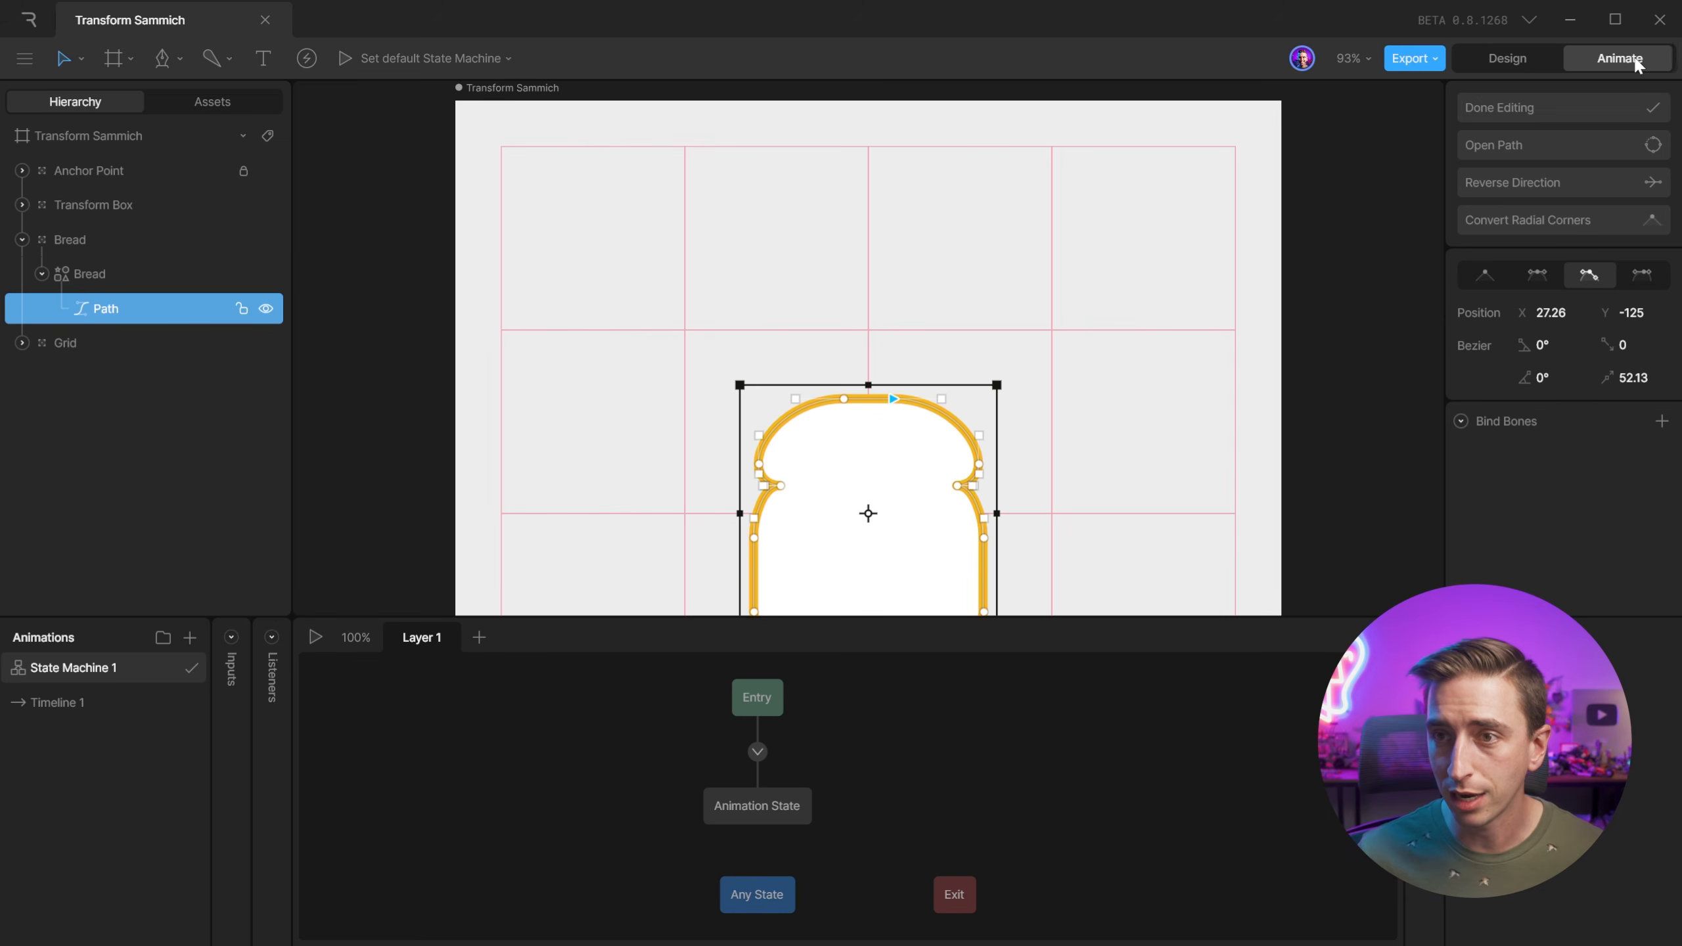
left_click(67, 698)
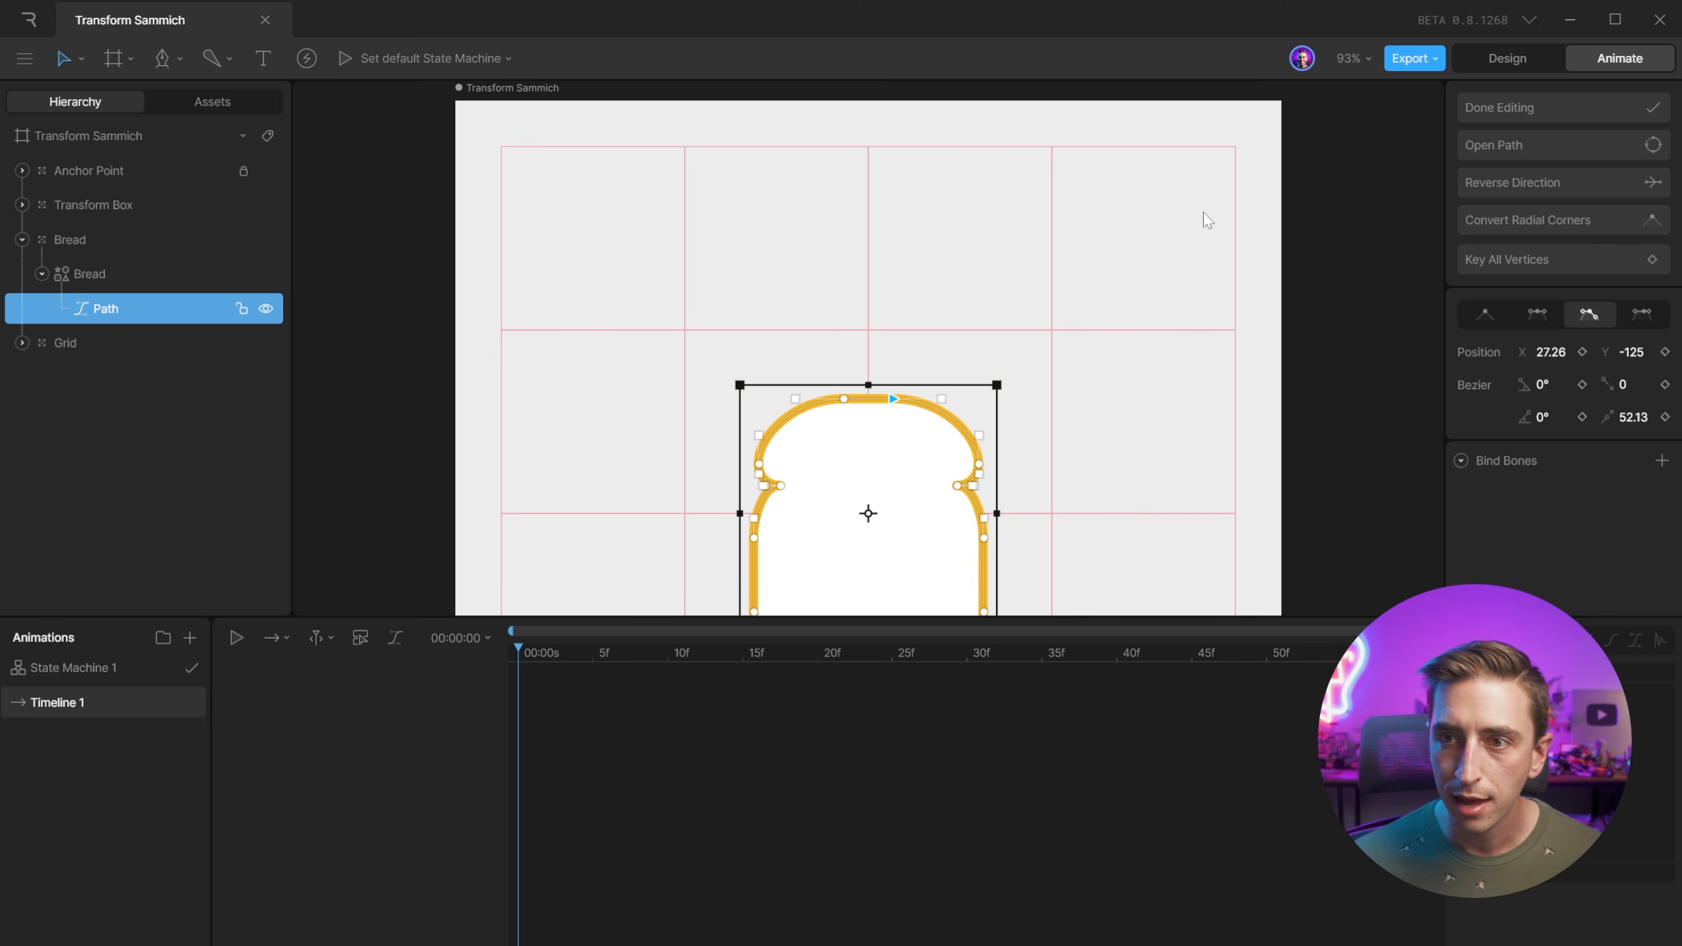
key("Escape")
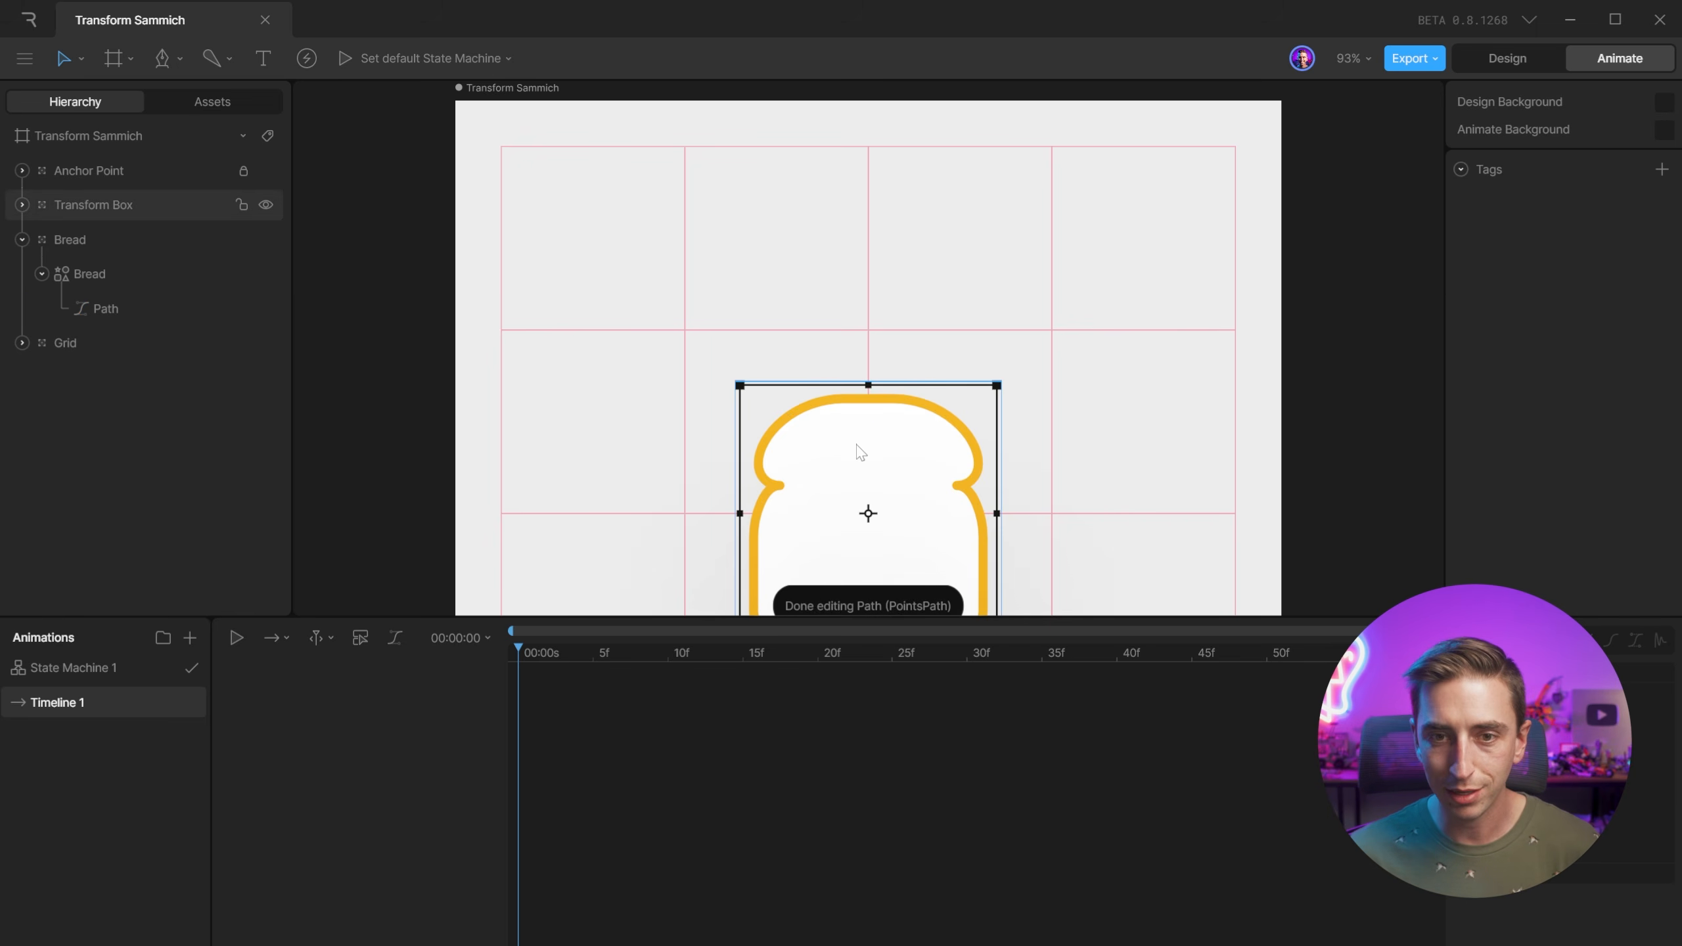
scroll(922, 363, "down", 3)
mouse_move(922, 363)
left_mouse_down()
mouse_move(908, 323)
mouse_move(899, 345)
left_mouse_up()
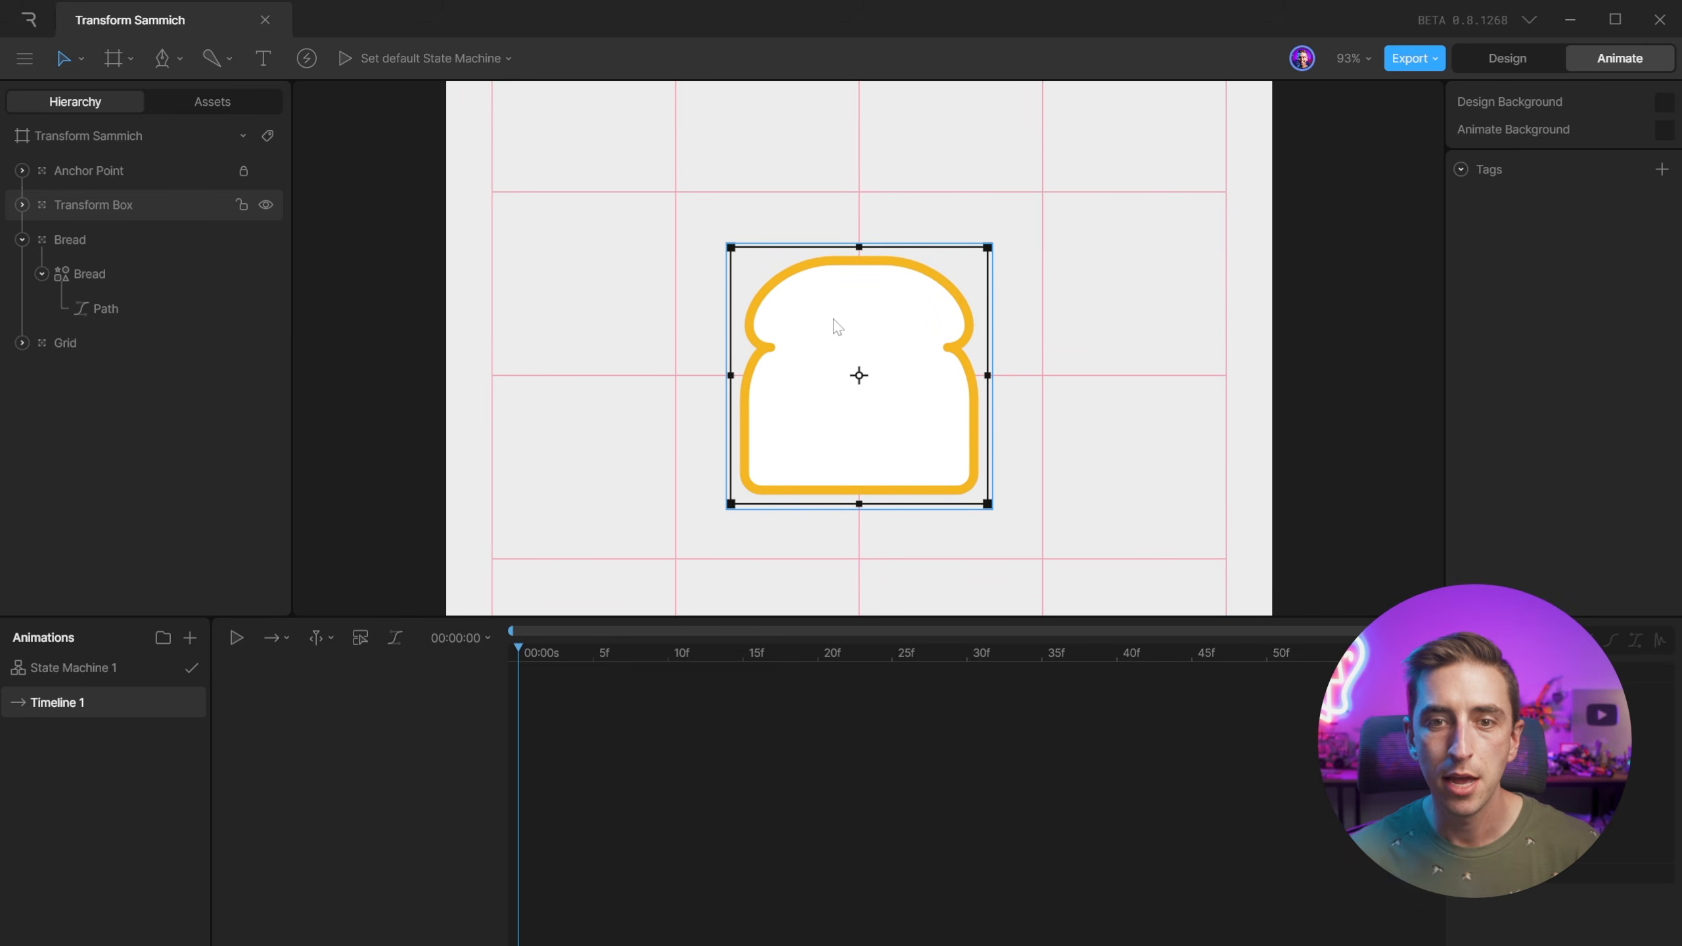
Try scaling the Bread shape to 20% in X, and undo the scaling.
left_click(102, 309)
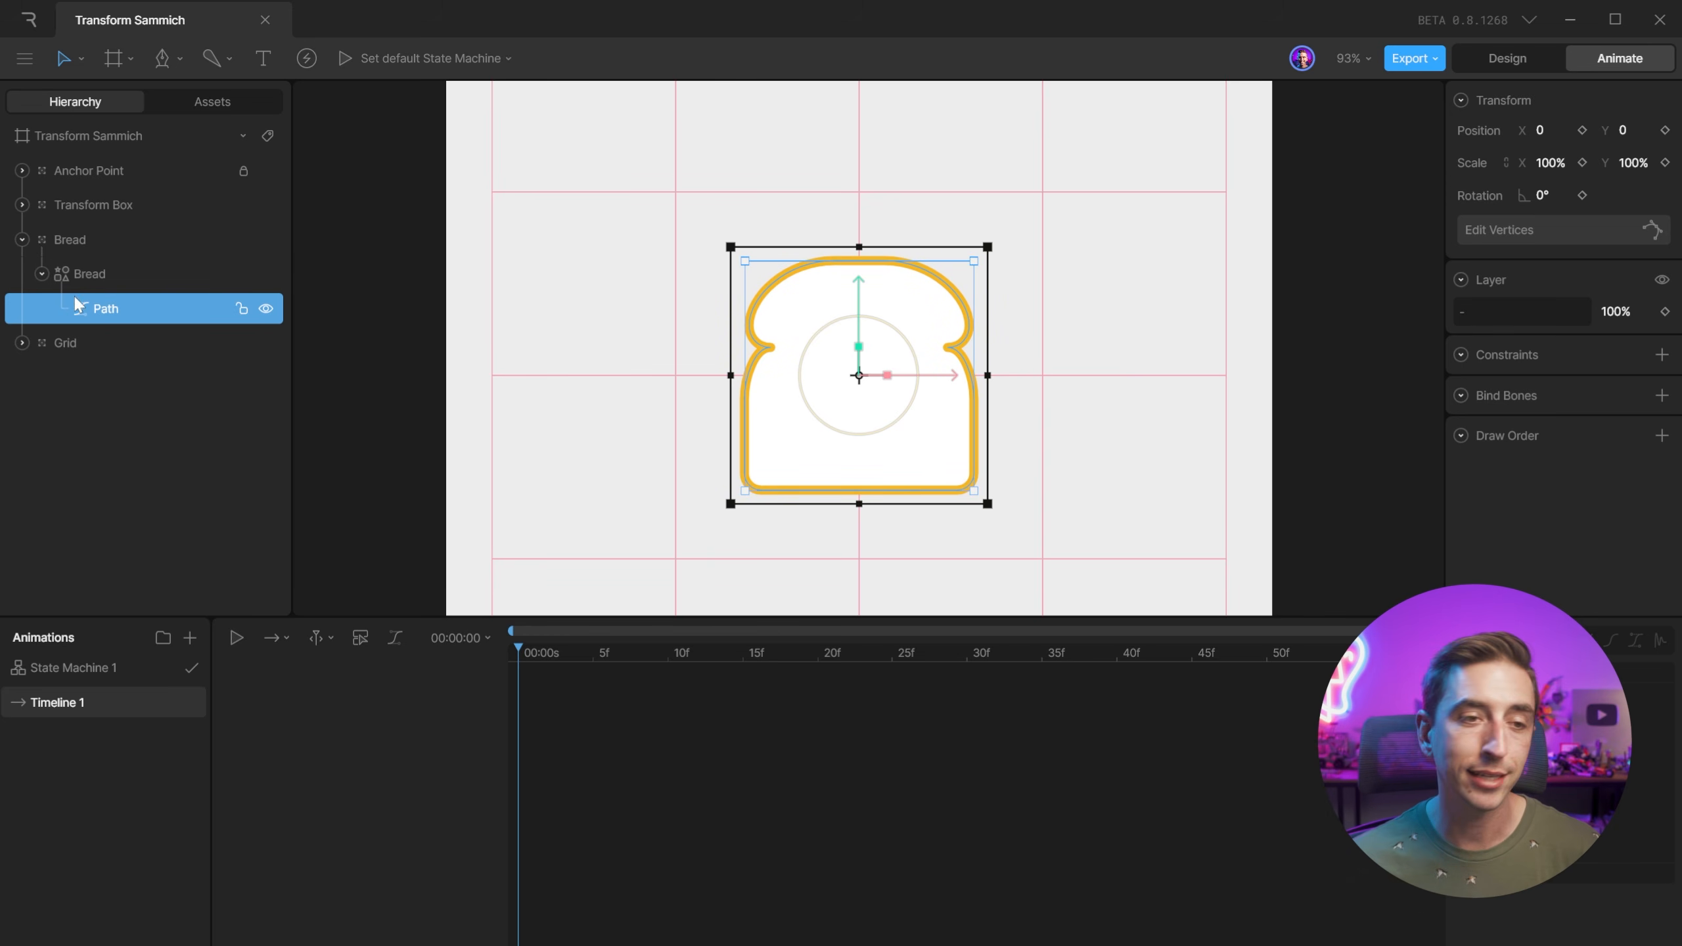
left_click(90, 279)
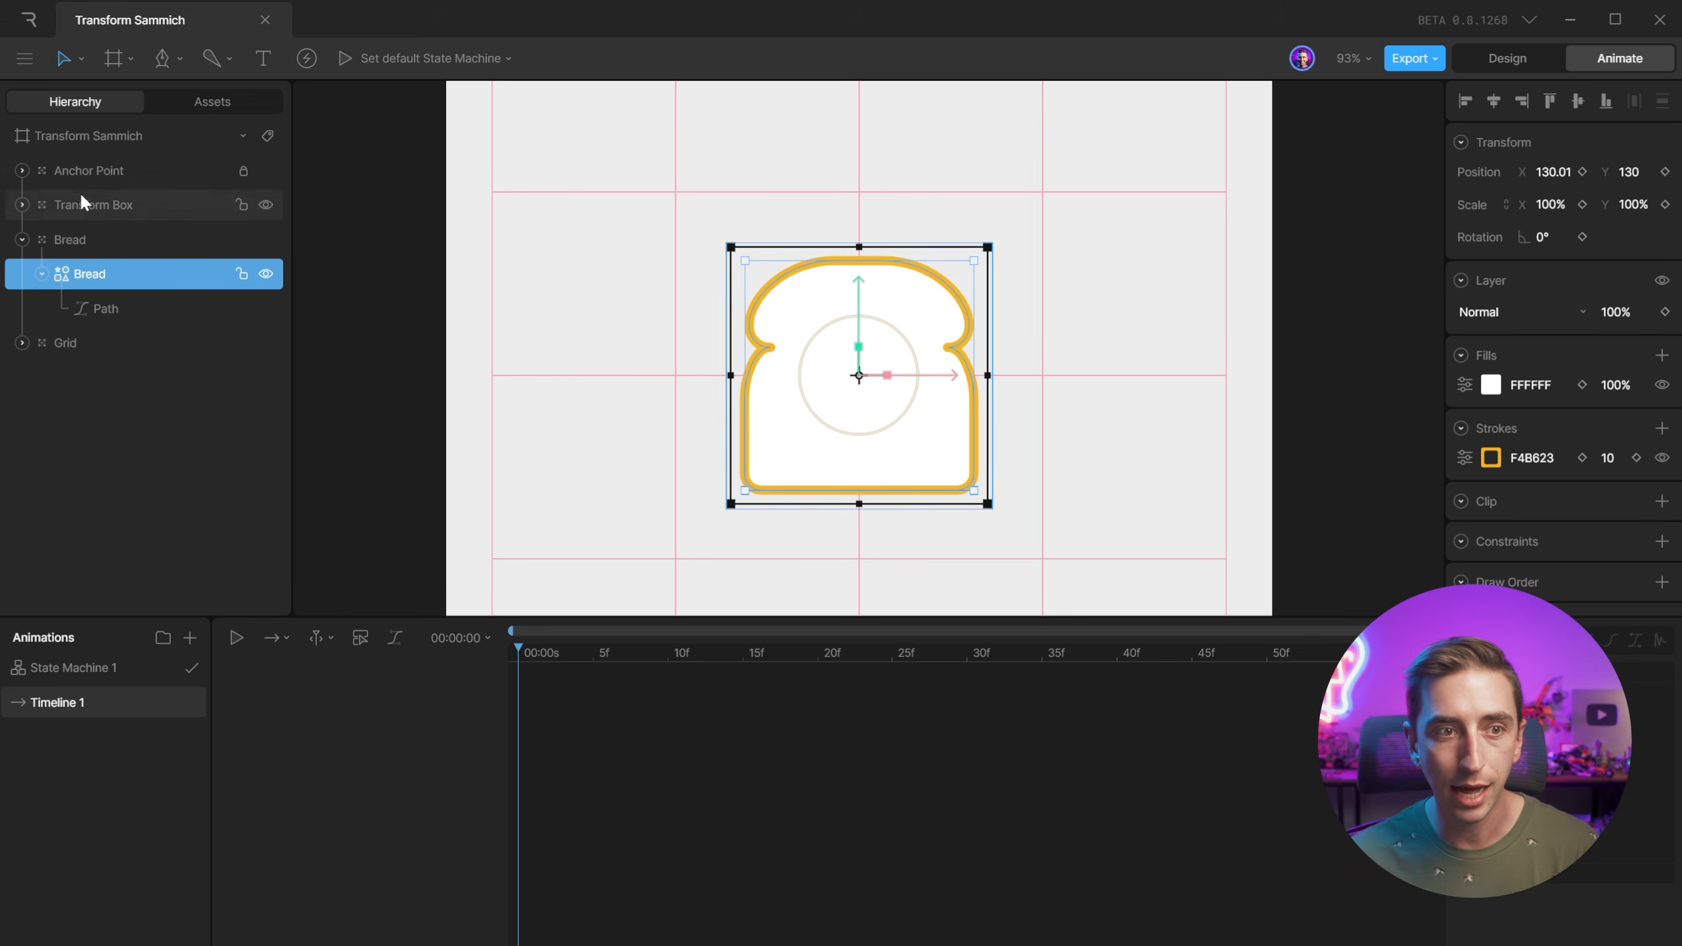
left_click(61, 236)
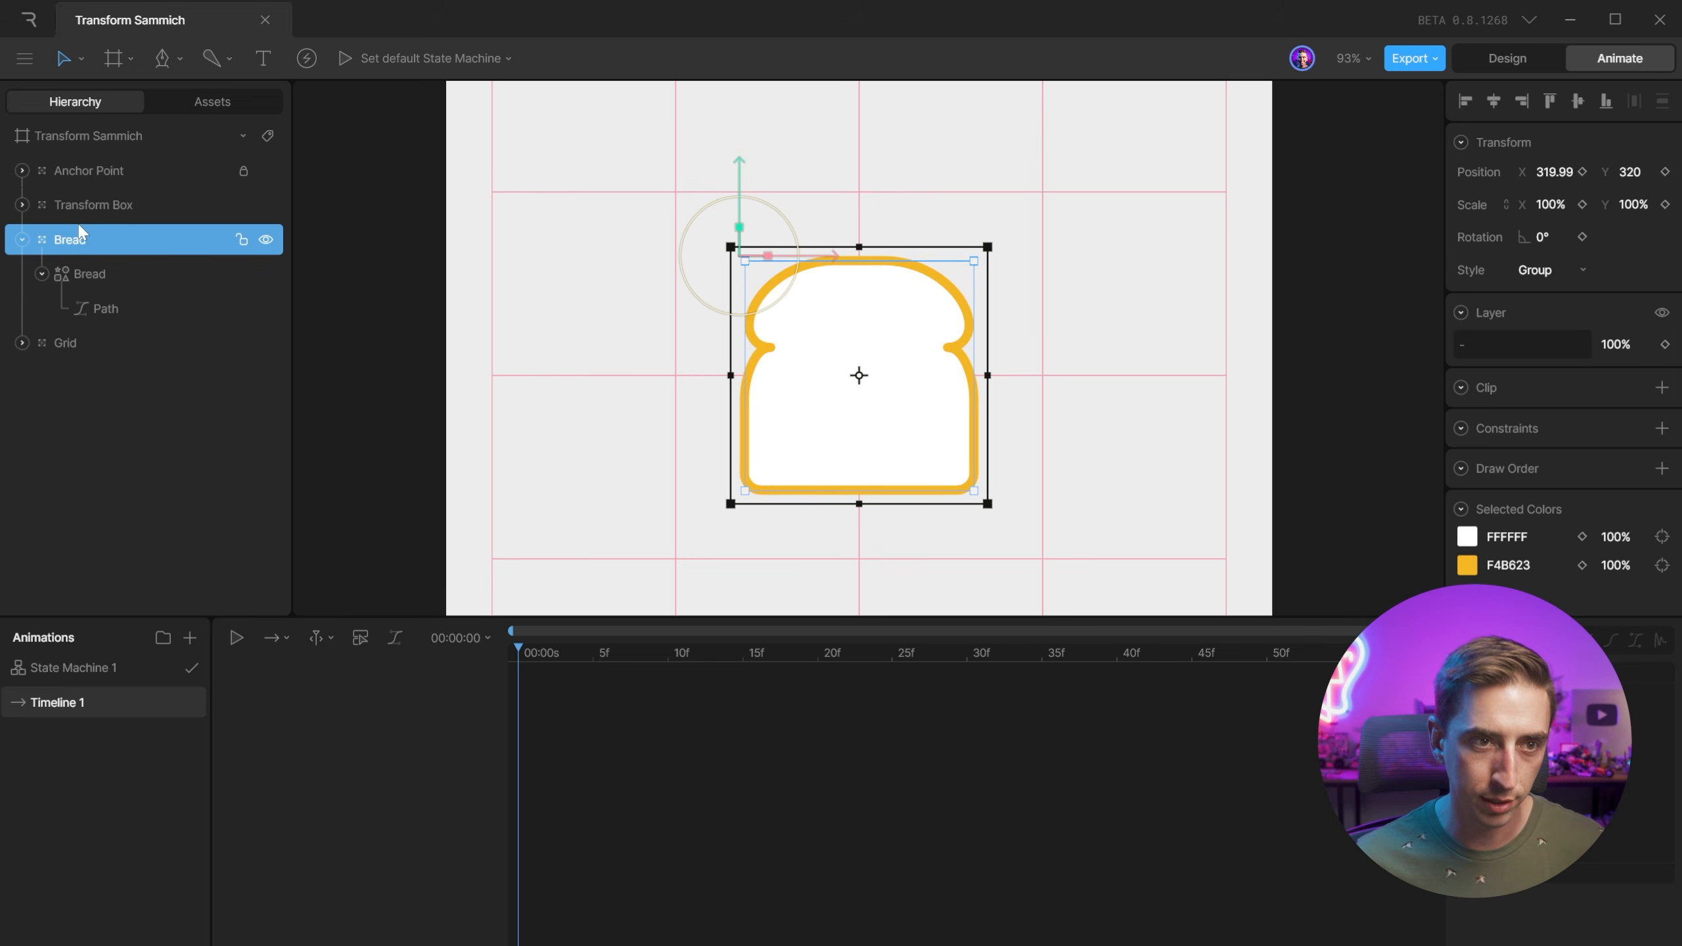
left_click(90, 278)
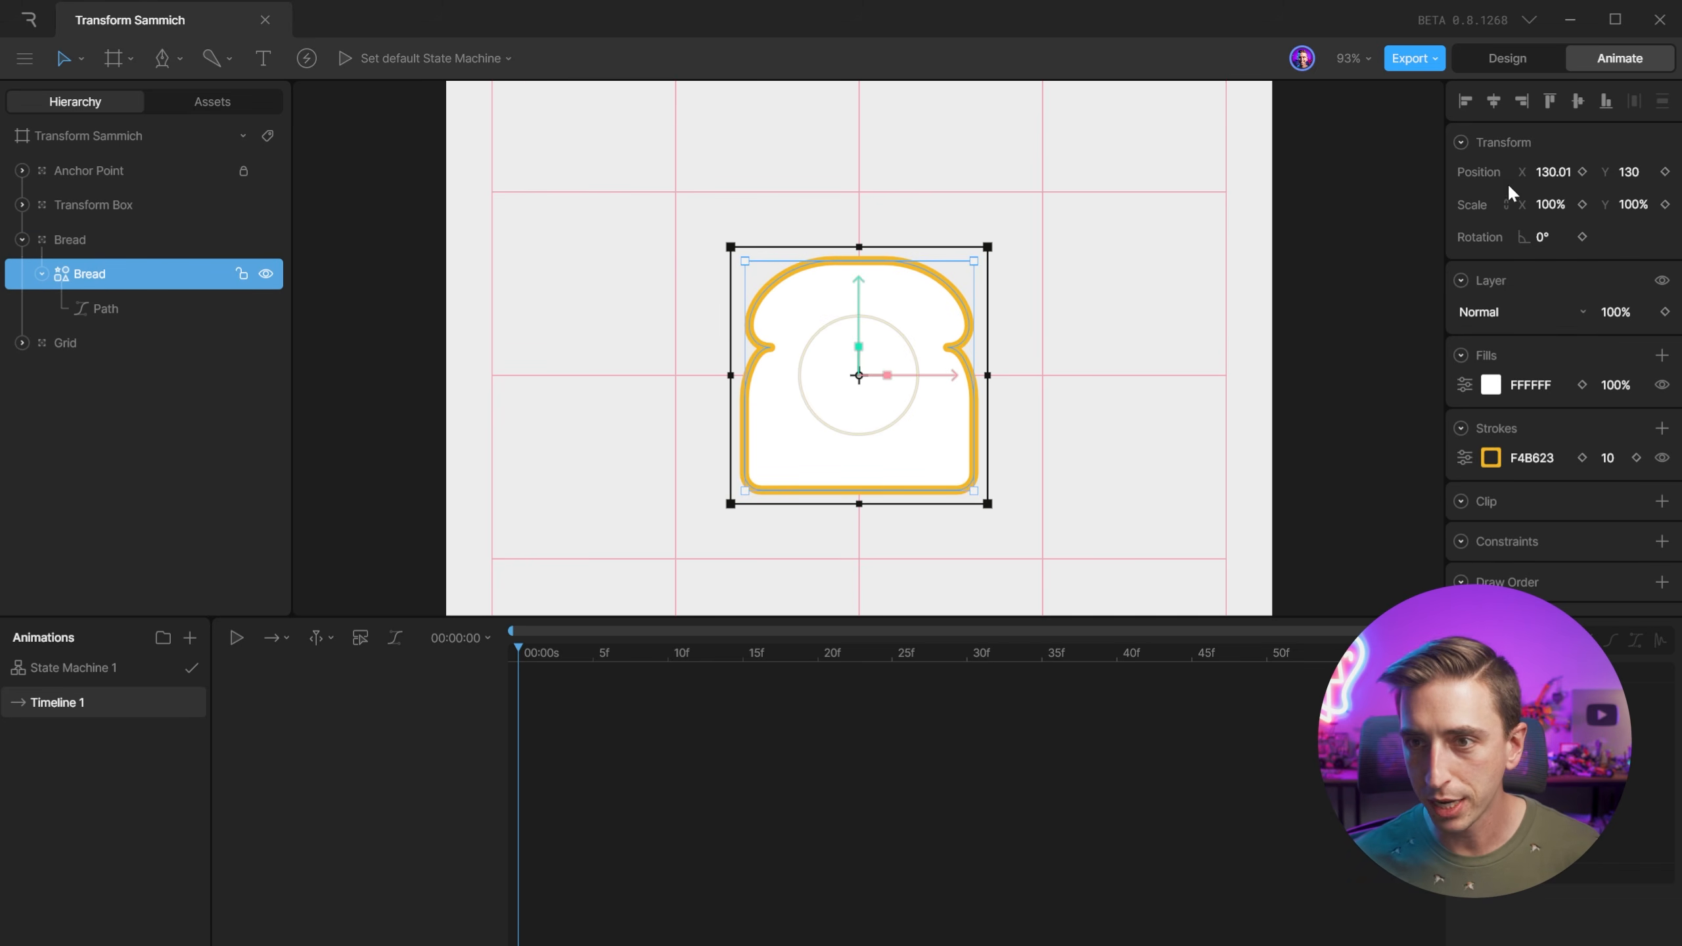
mouse_move(1546, 203)
left_mouse_down()
mouse_move(1537, 253)
mouse_move(1524, 215)
left_mouse_up()
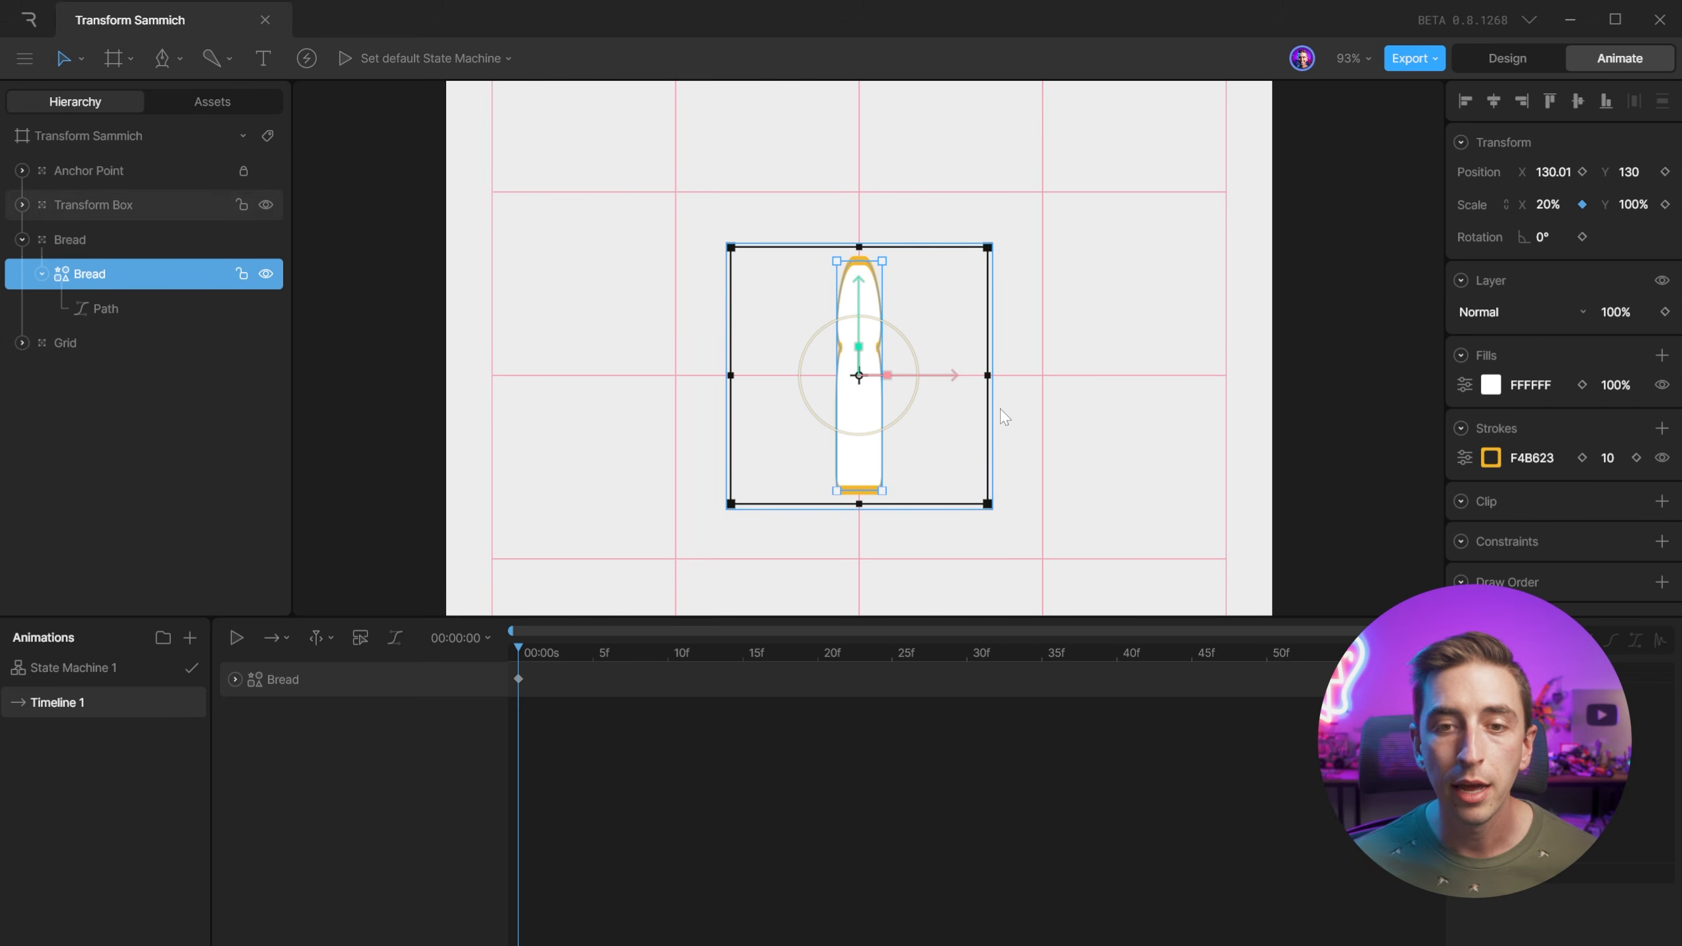
key("ctrl+z")
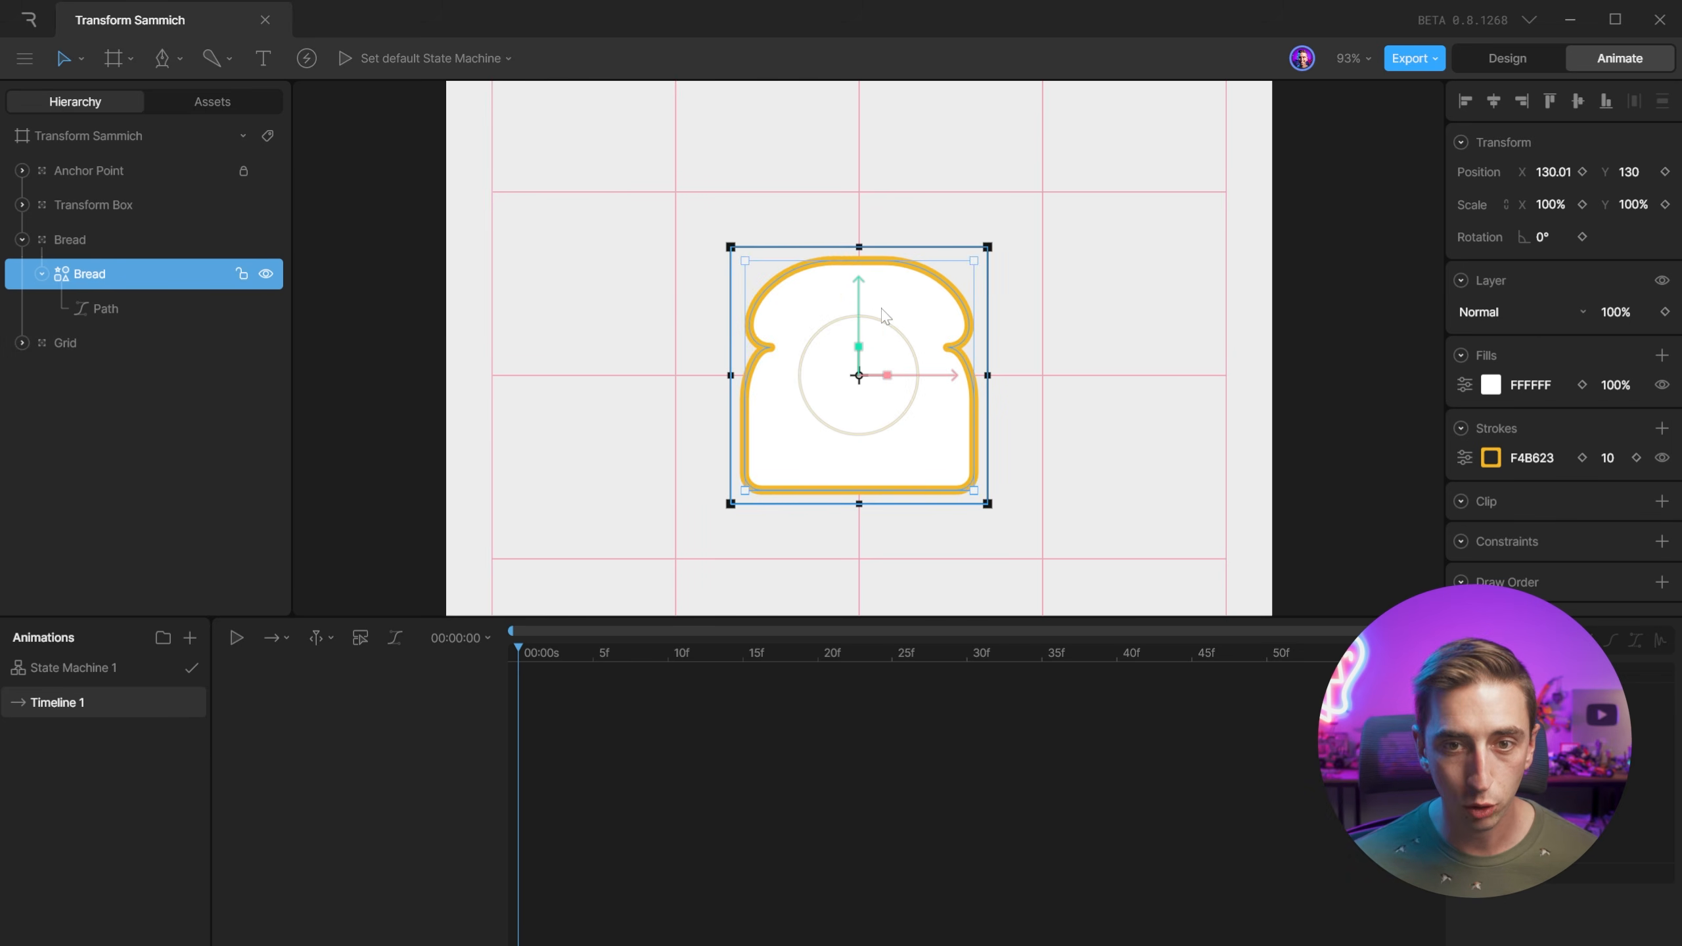
Try scaling the path inside the Bread shape to 20% in X, and undo the scaling.
left_click(130, 318)
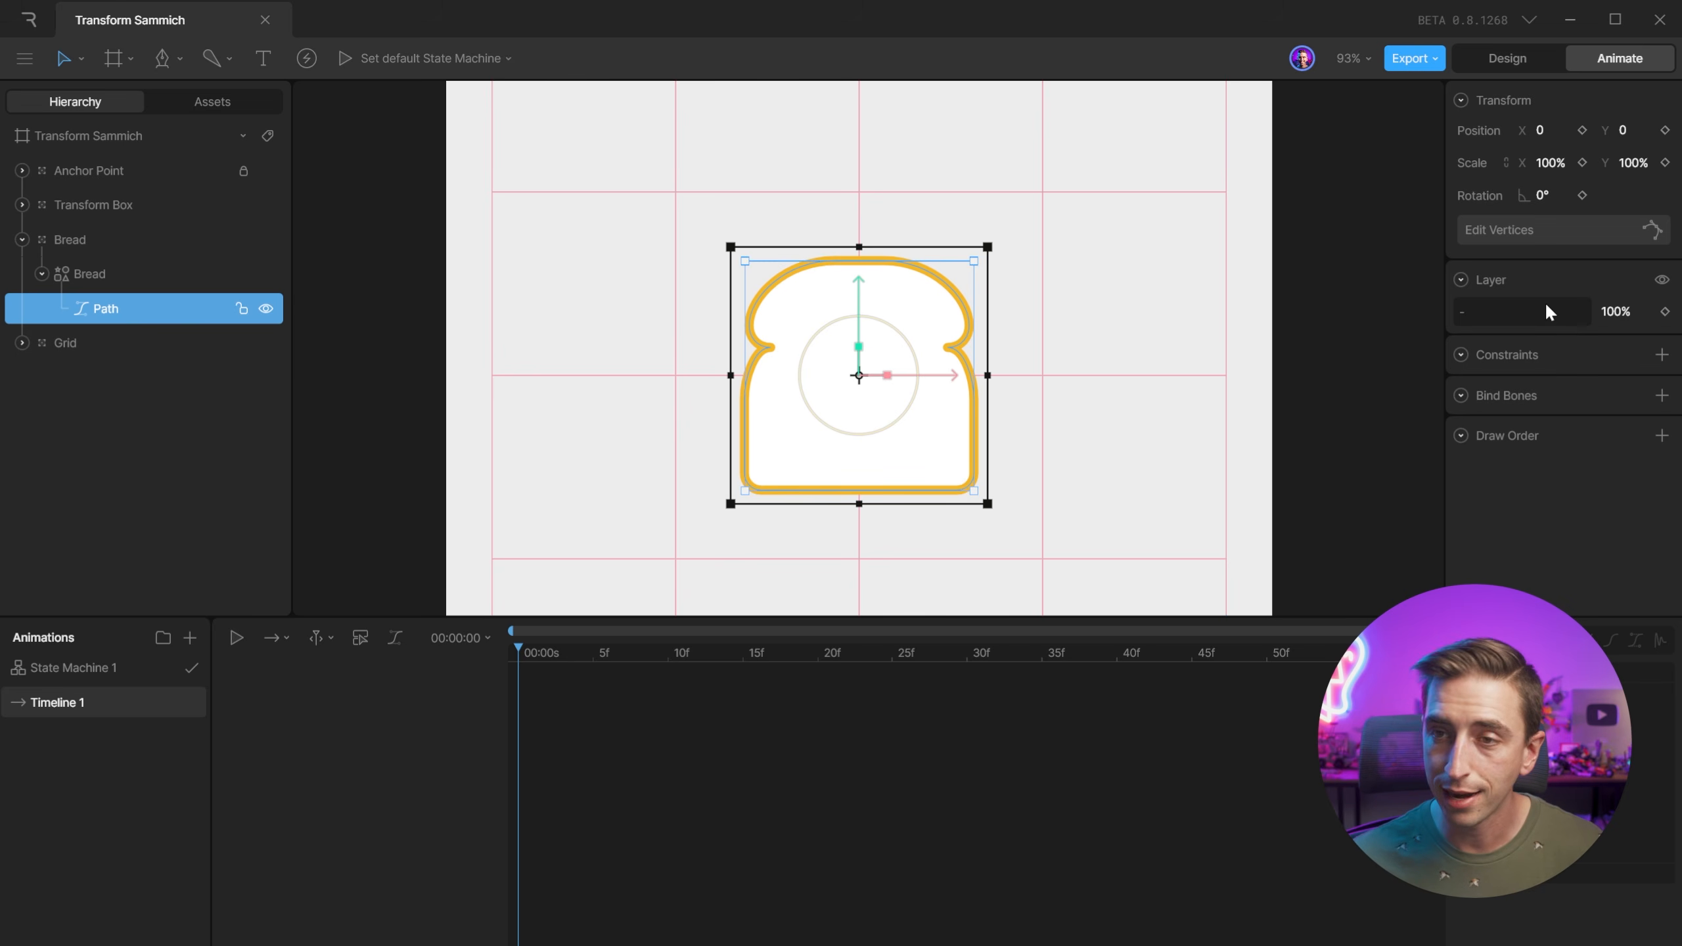
left_click_drag(1546, 167, 1564, 154)
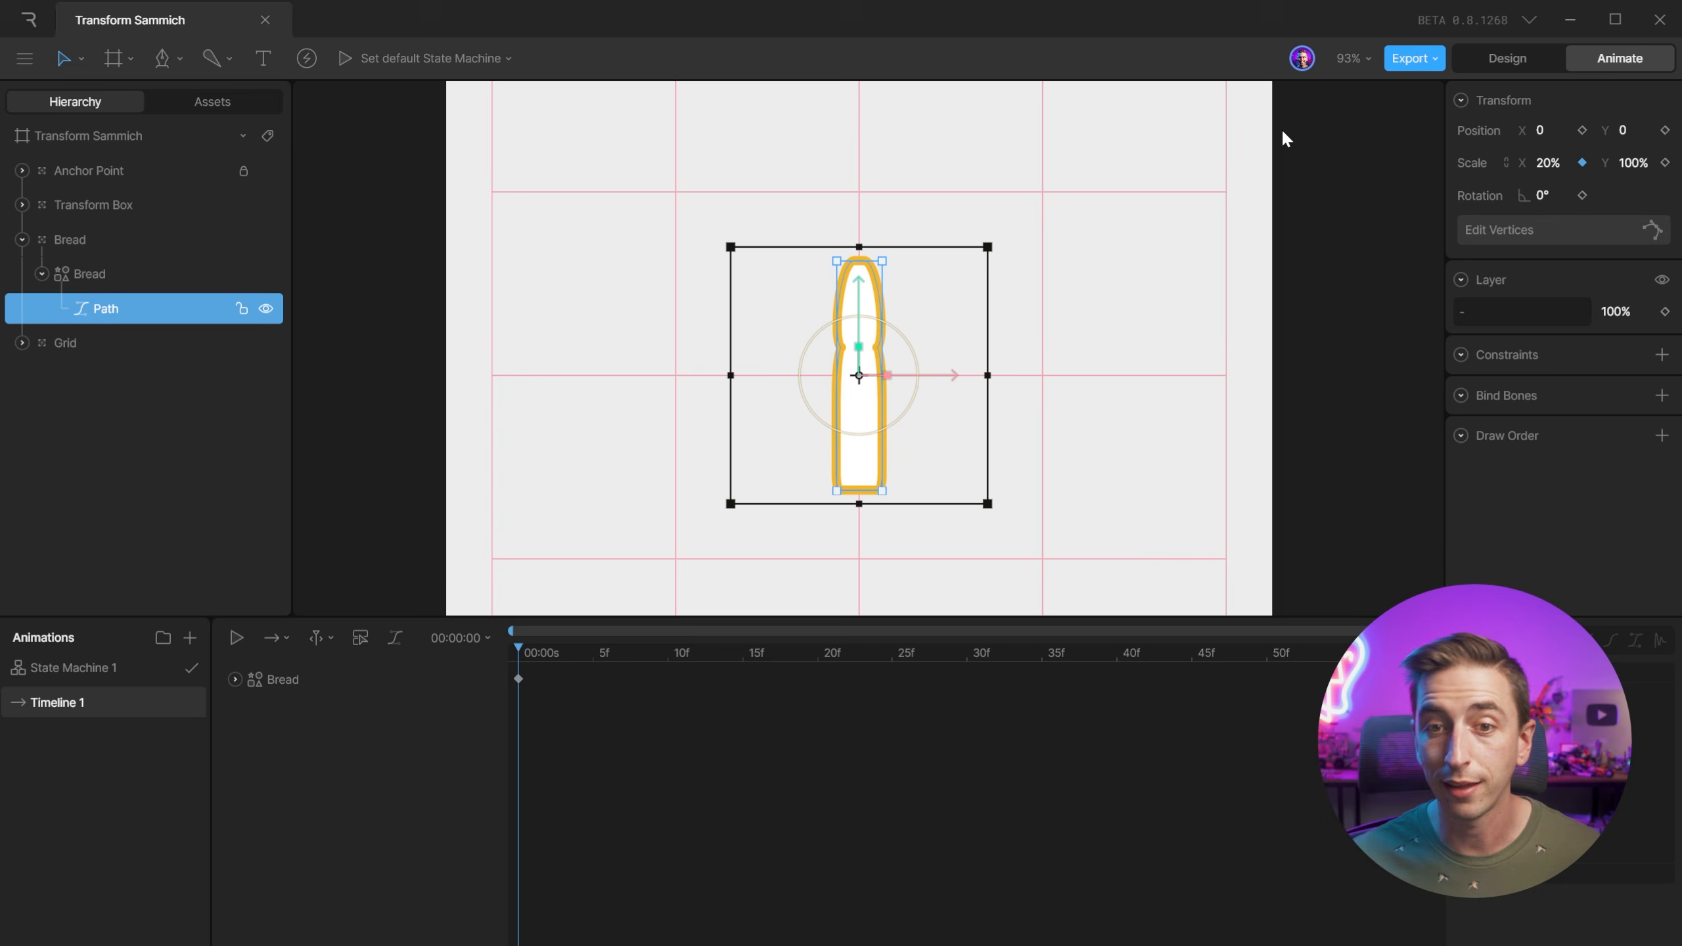
key("ctrl+z")
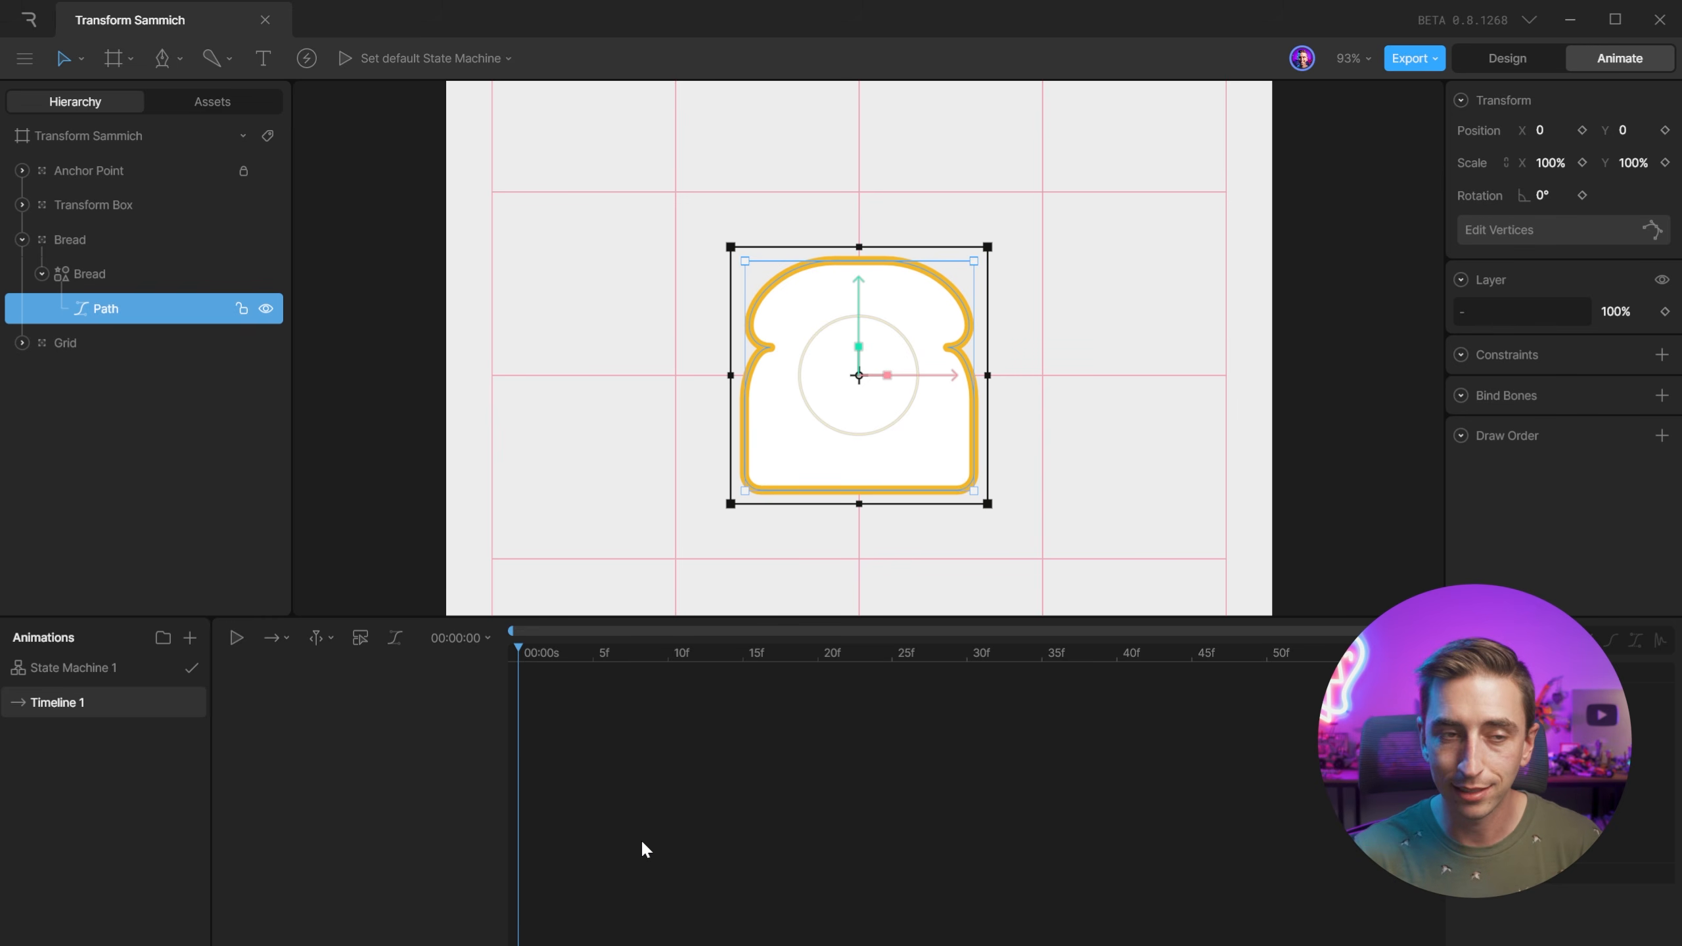
Keyframe the bread path's X scale at 100% on 00:00:00 and at 10% on 00:01:00.
left_click(1582, 163)
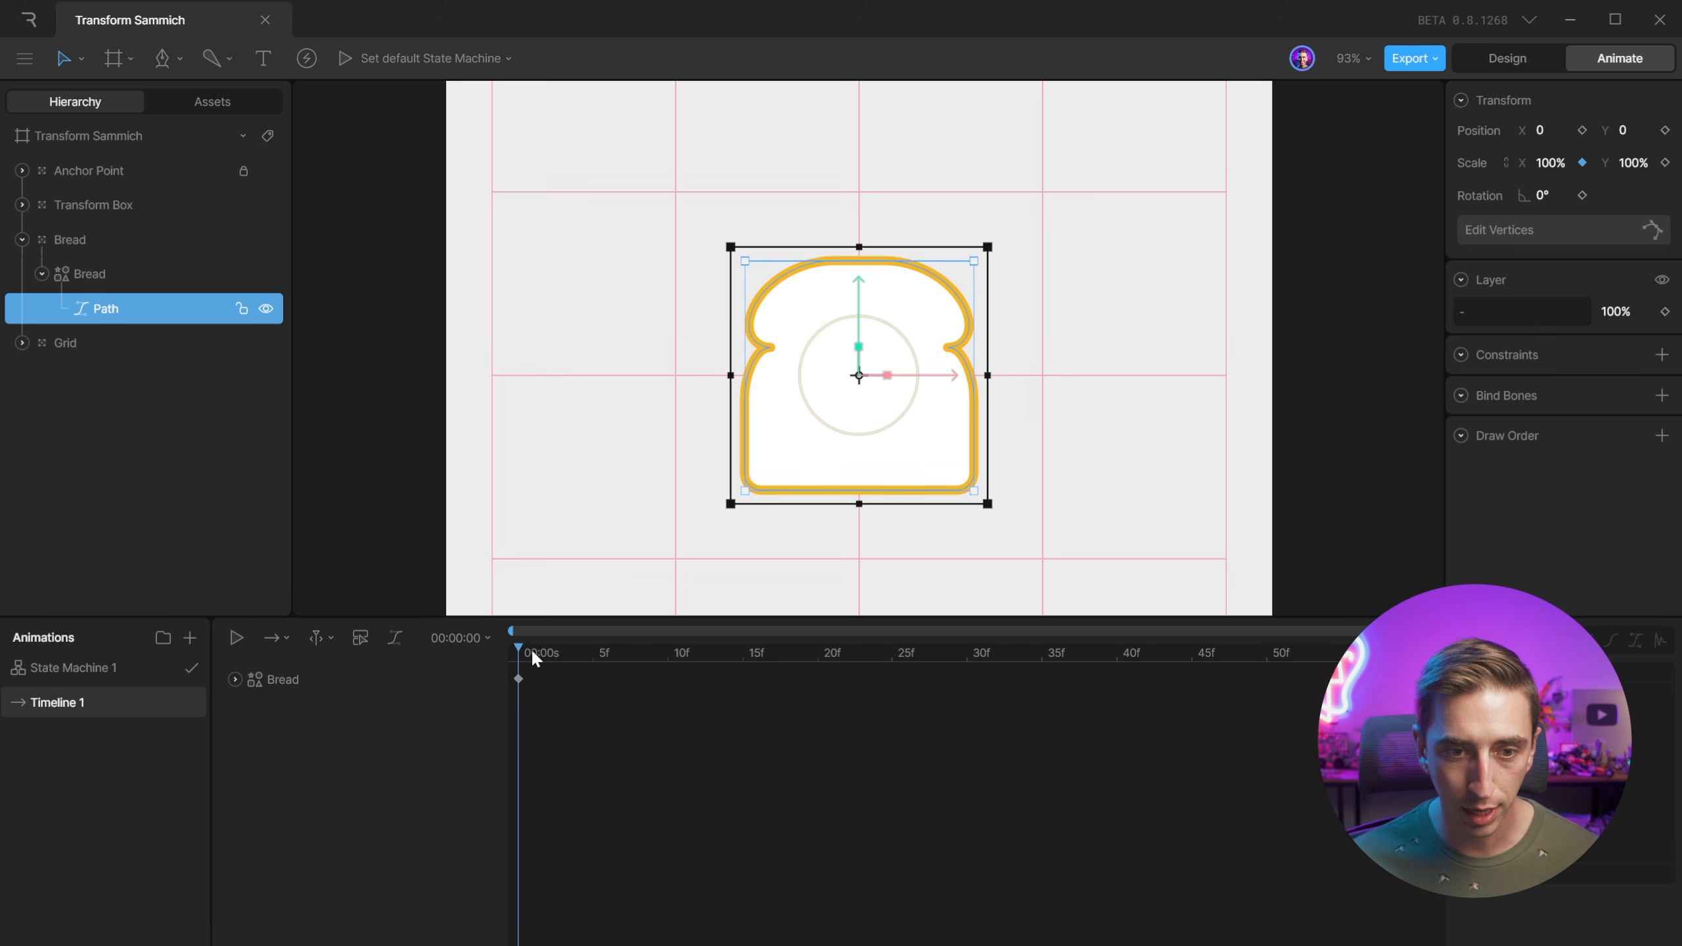
left_click_drag(530, 648, 1417, 652)
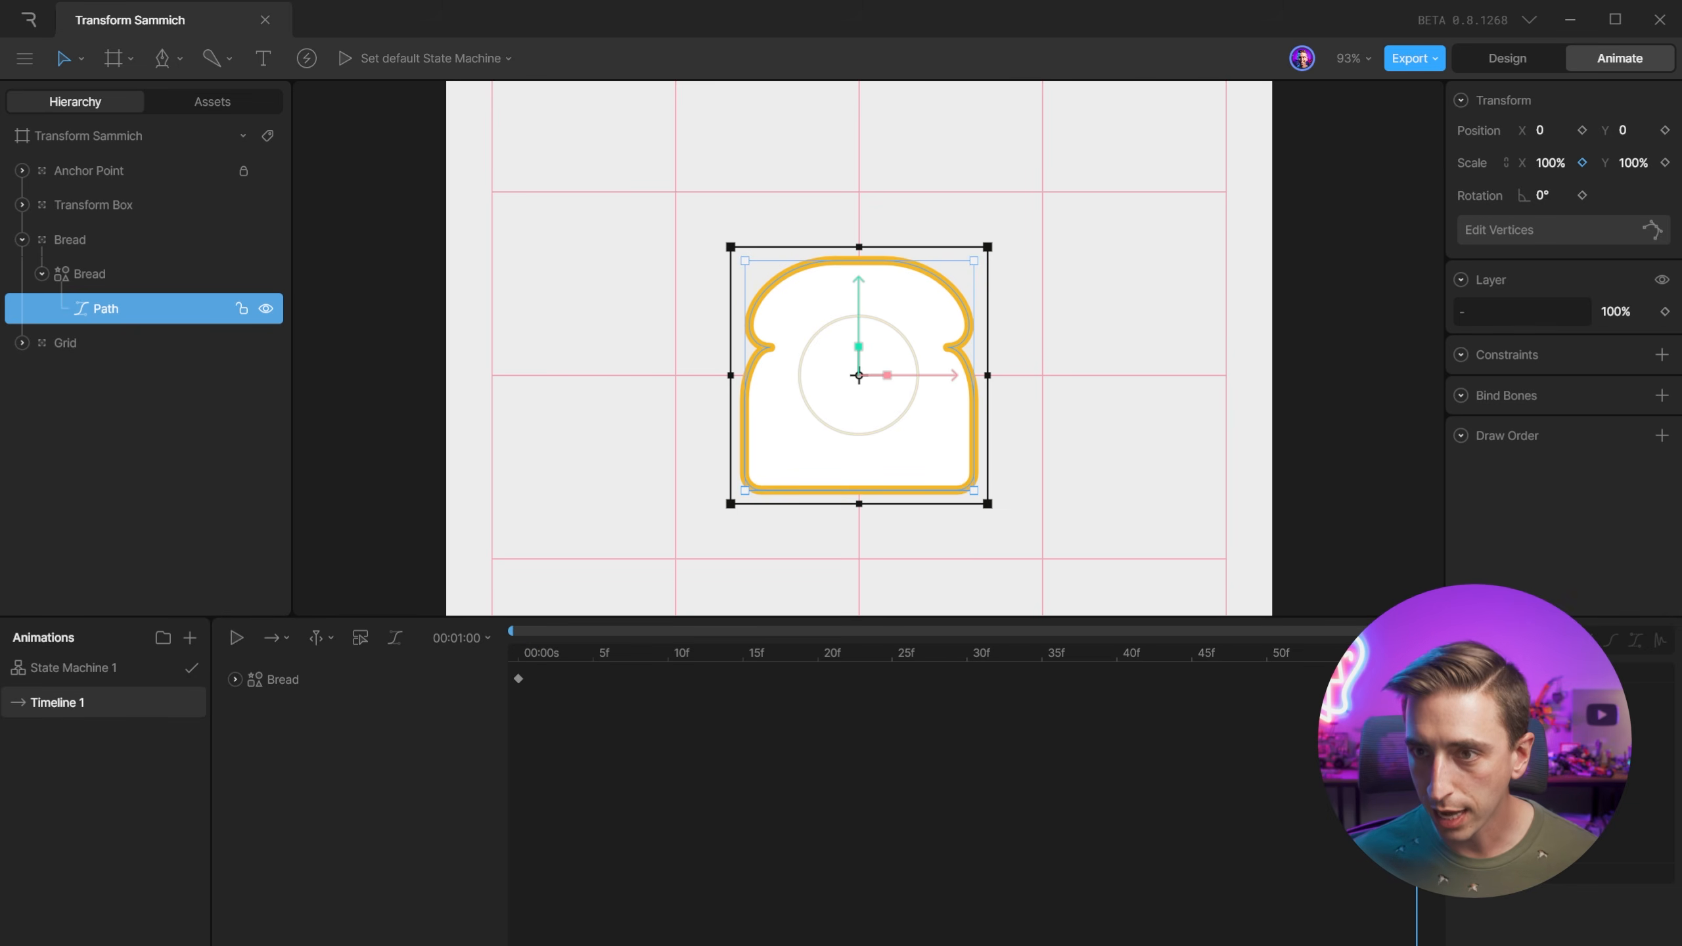
left_click_drag(1548, 166, 1546, 190)
left_click(1549, 165)
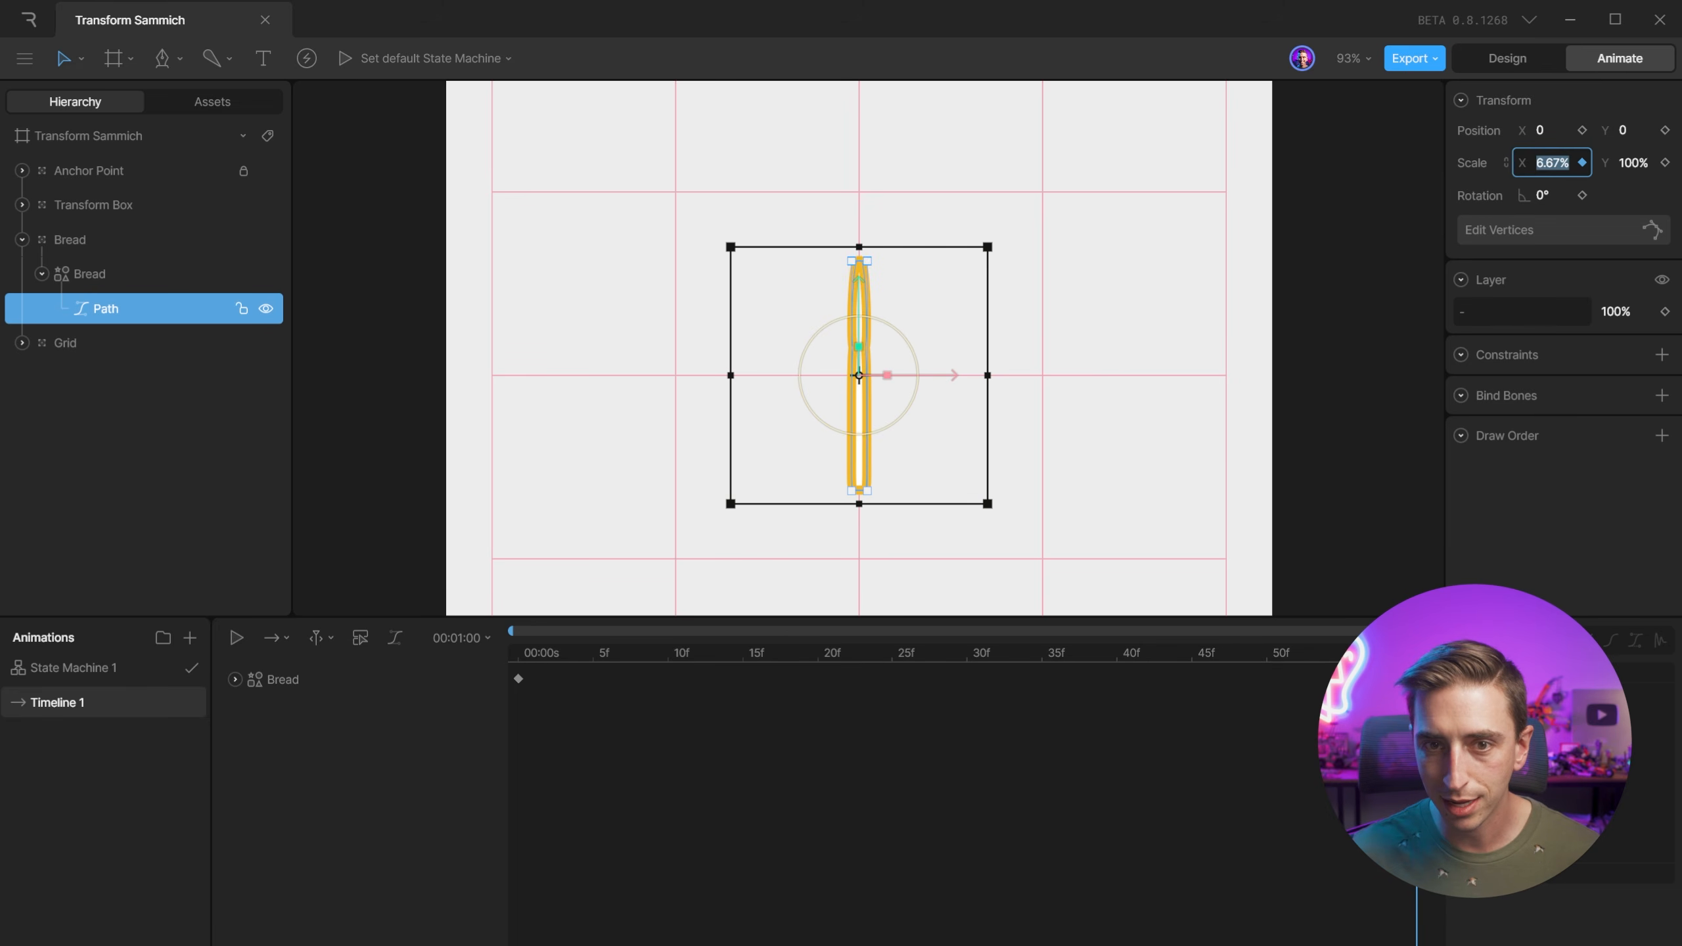
type("10")
key("Return")
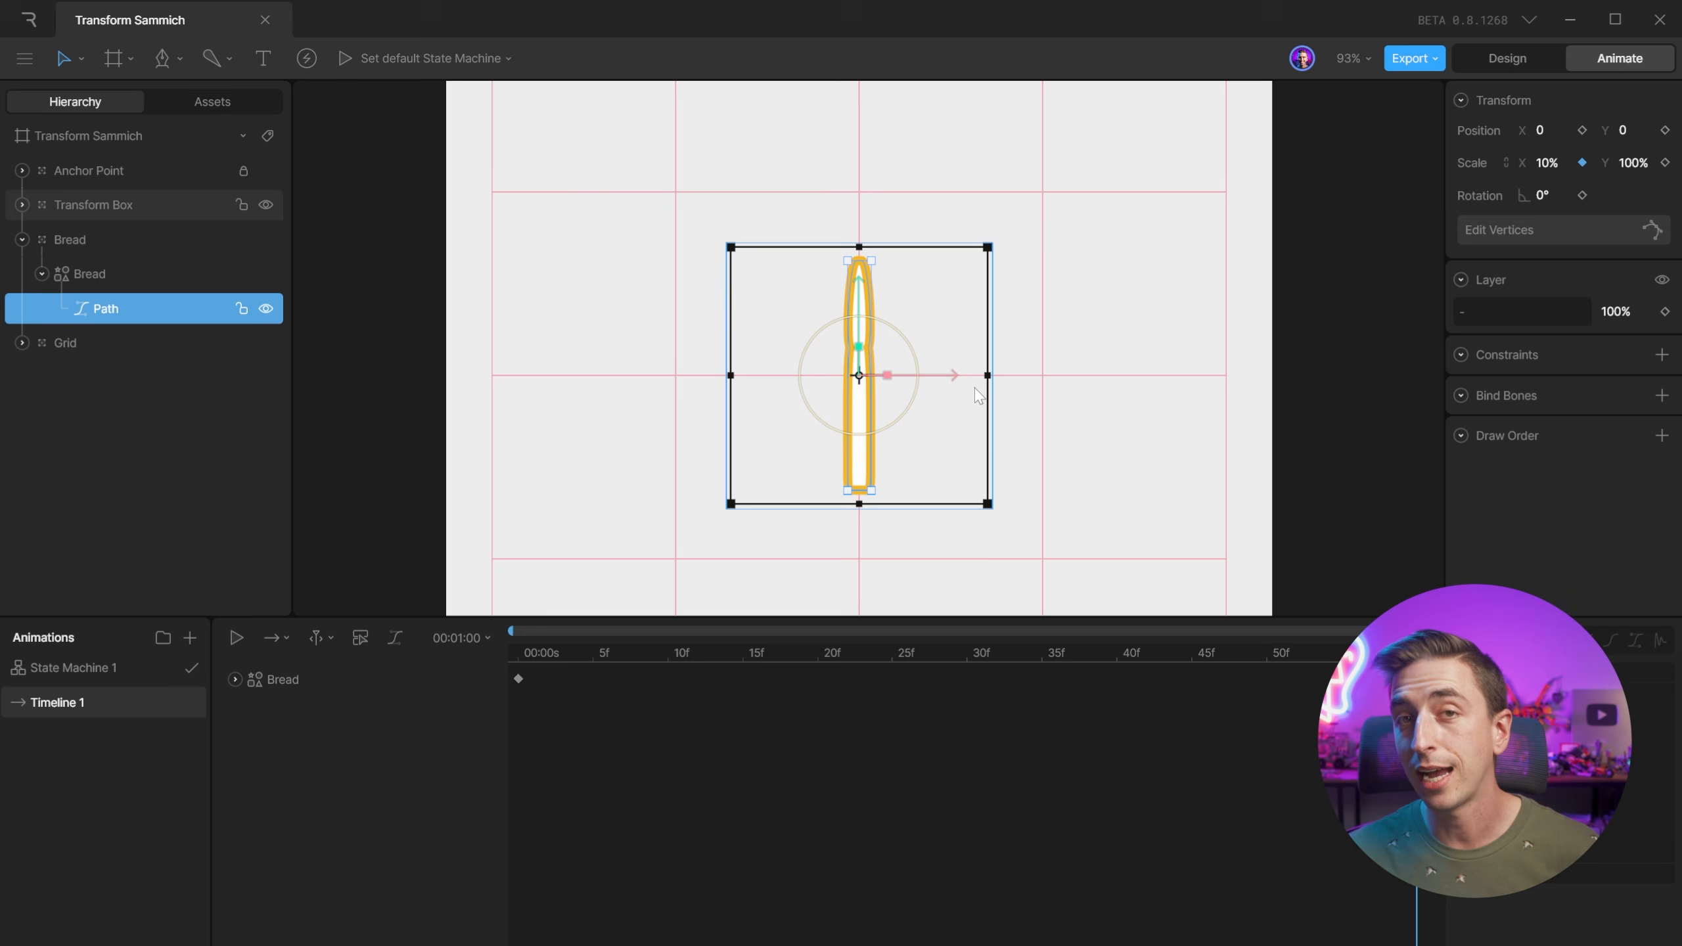
Open the bread path for vertex editing, set the playhead to 00:01:00 and shrink the timeline area to enlarge the canvas.
left_click(1348, 281)
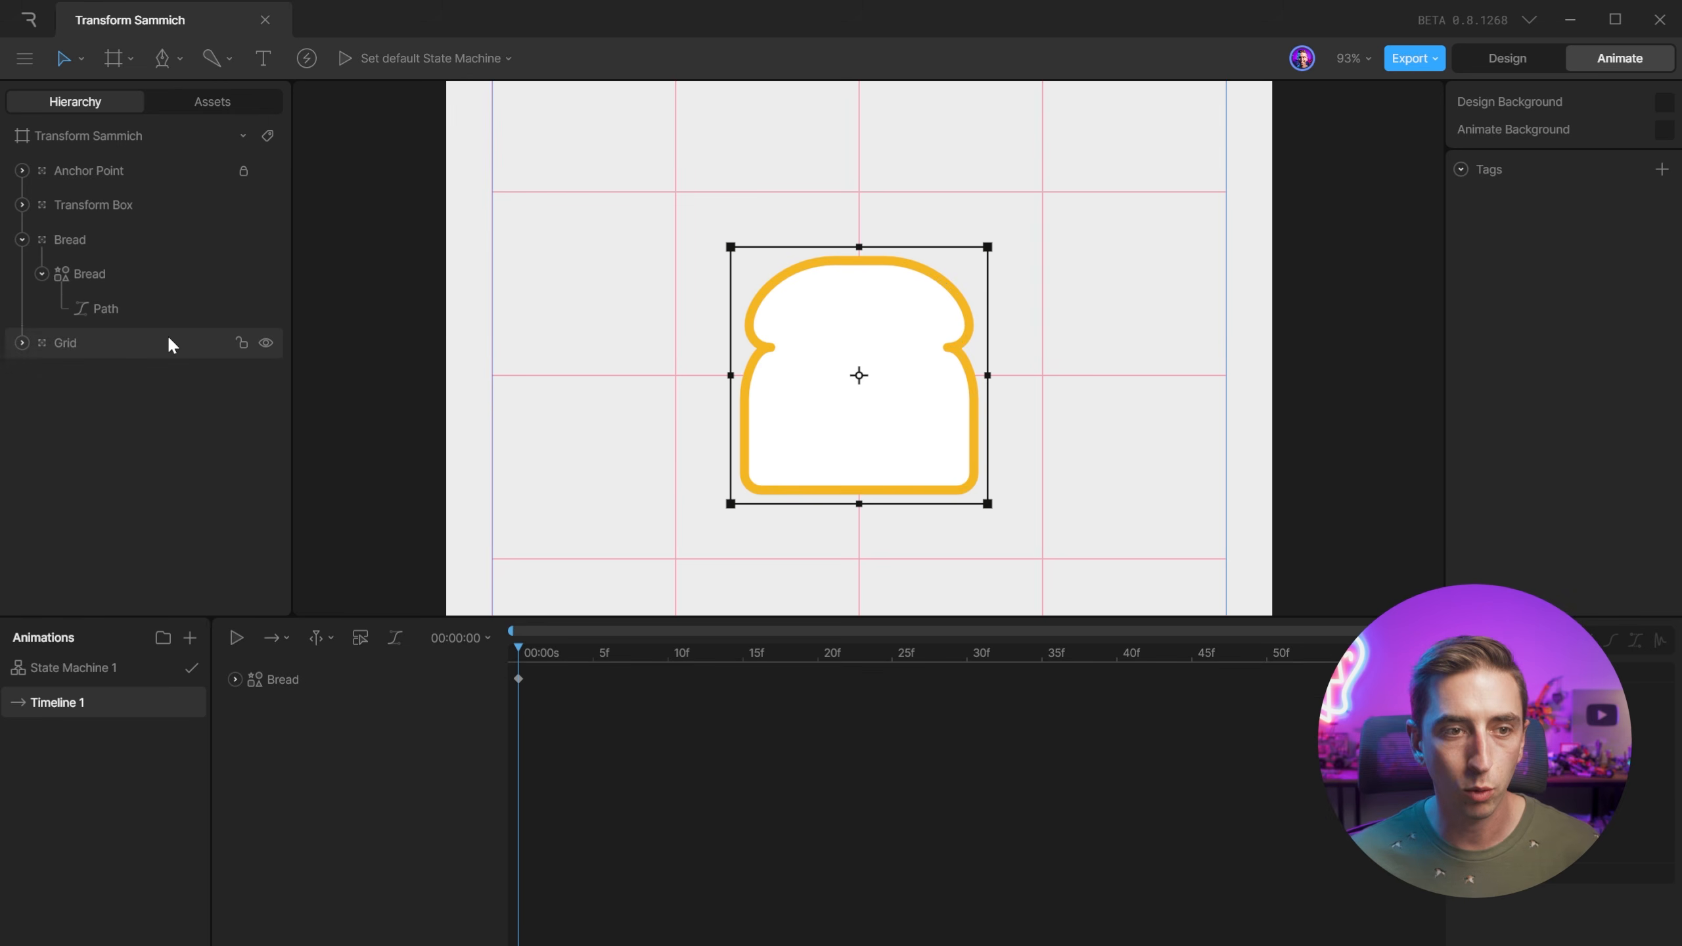
left_click(138, 311)
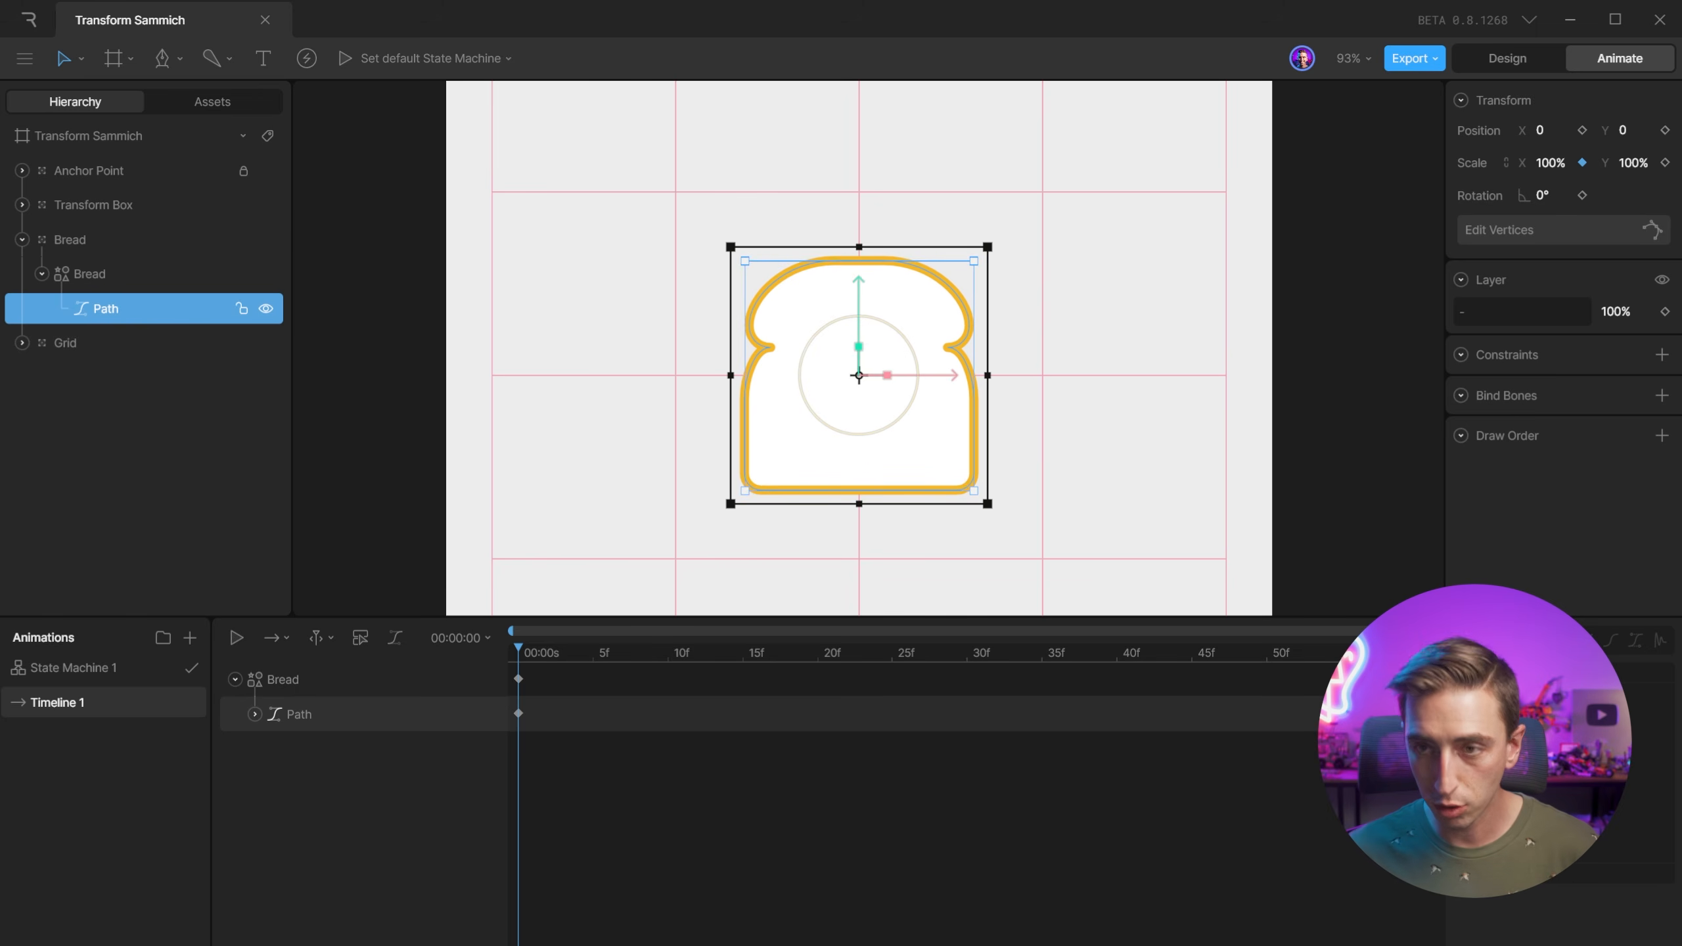
key("Return")
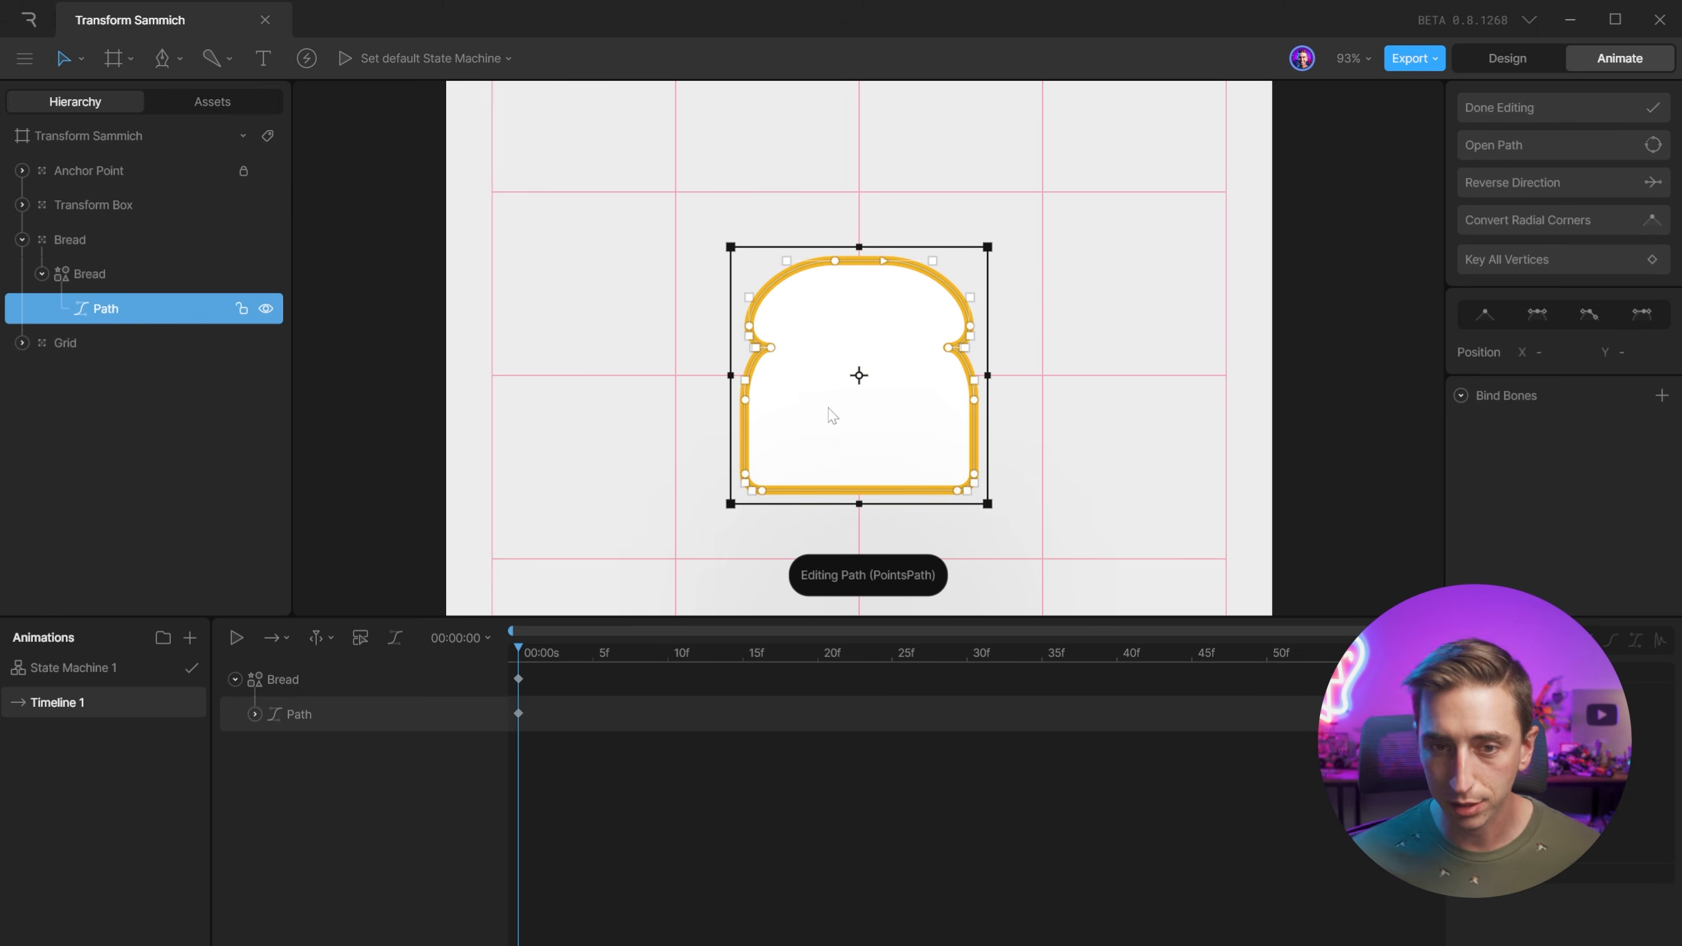
scroll(832, 415, "up", 5)
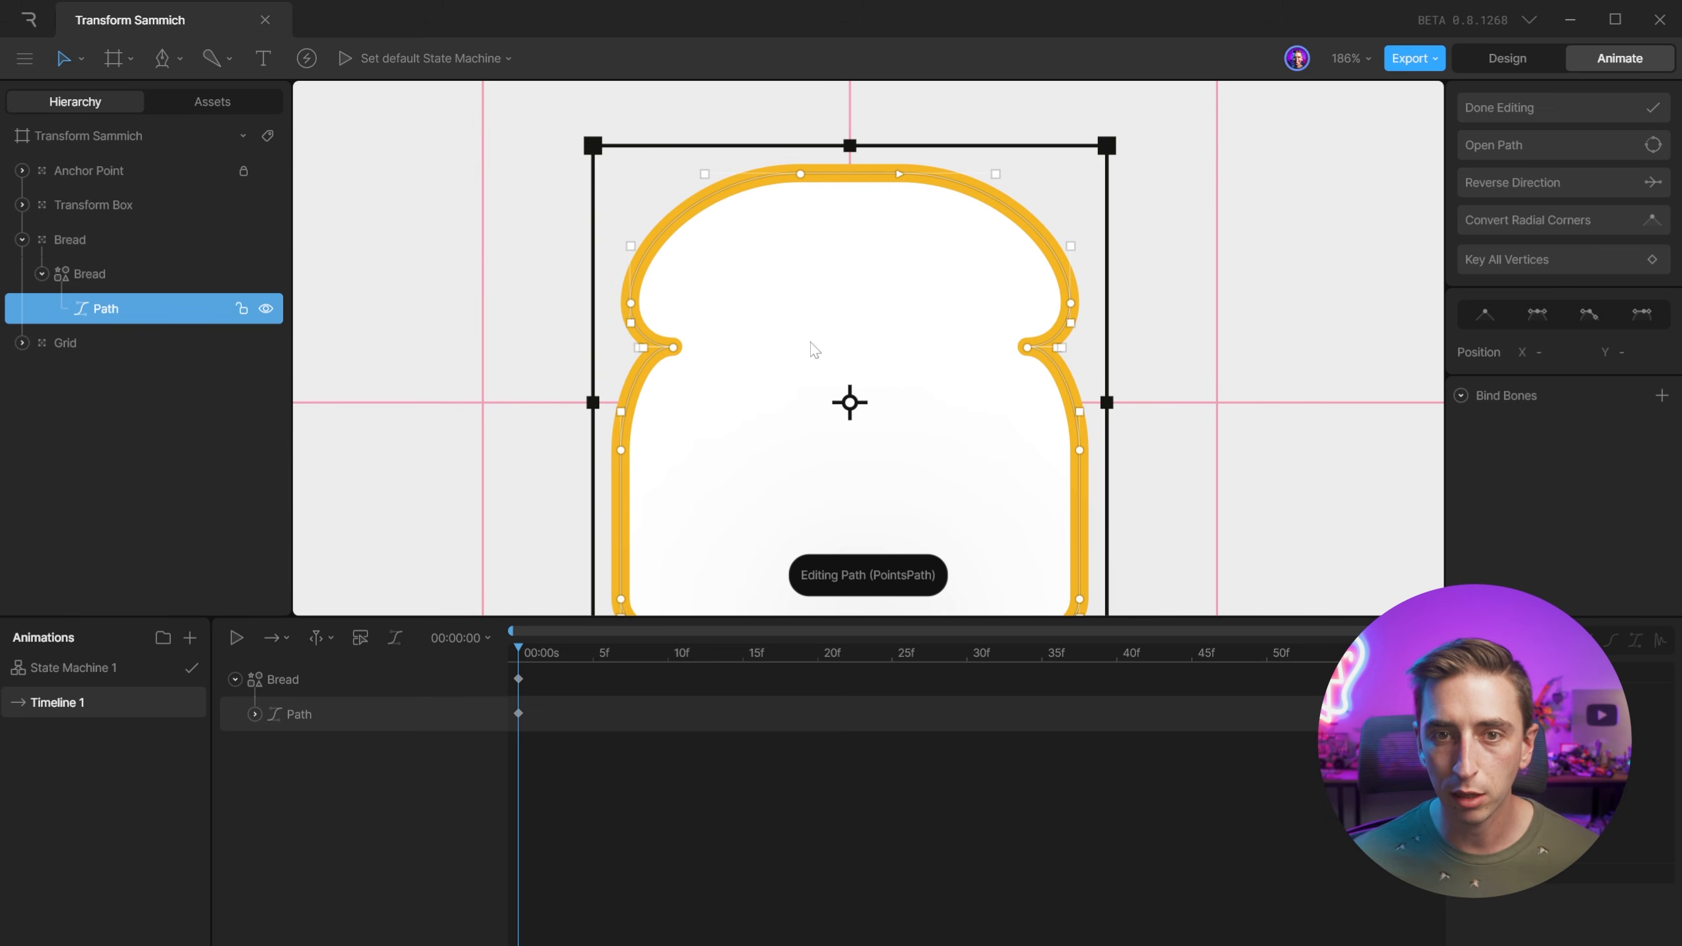
left_click_drag(815, 349, 821, 260)
left_click_drag(516, 672, 1416, 645)
left_click_drag(1093, 616, 1093, 693)
left_click_drag(1050, 304, 1028, 342)
left_click_drag(1417, 728, 1423, 789)
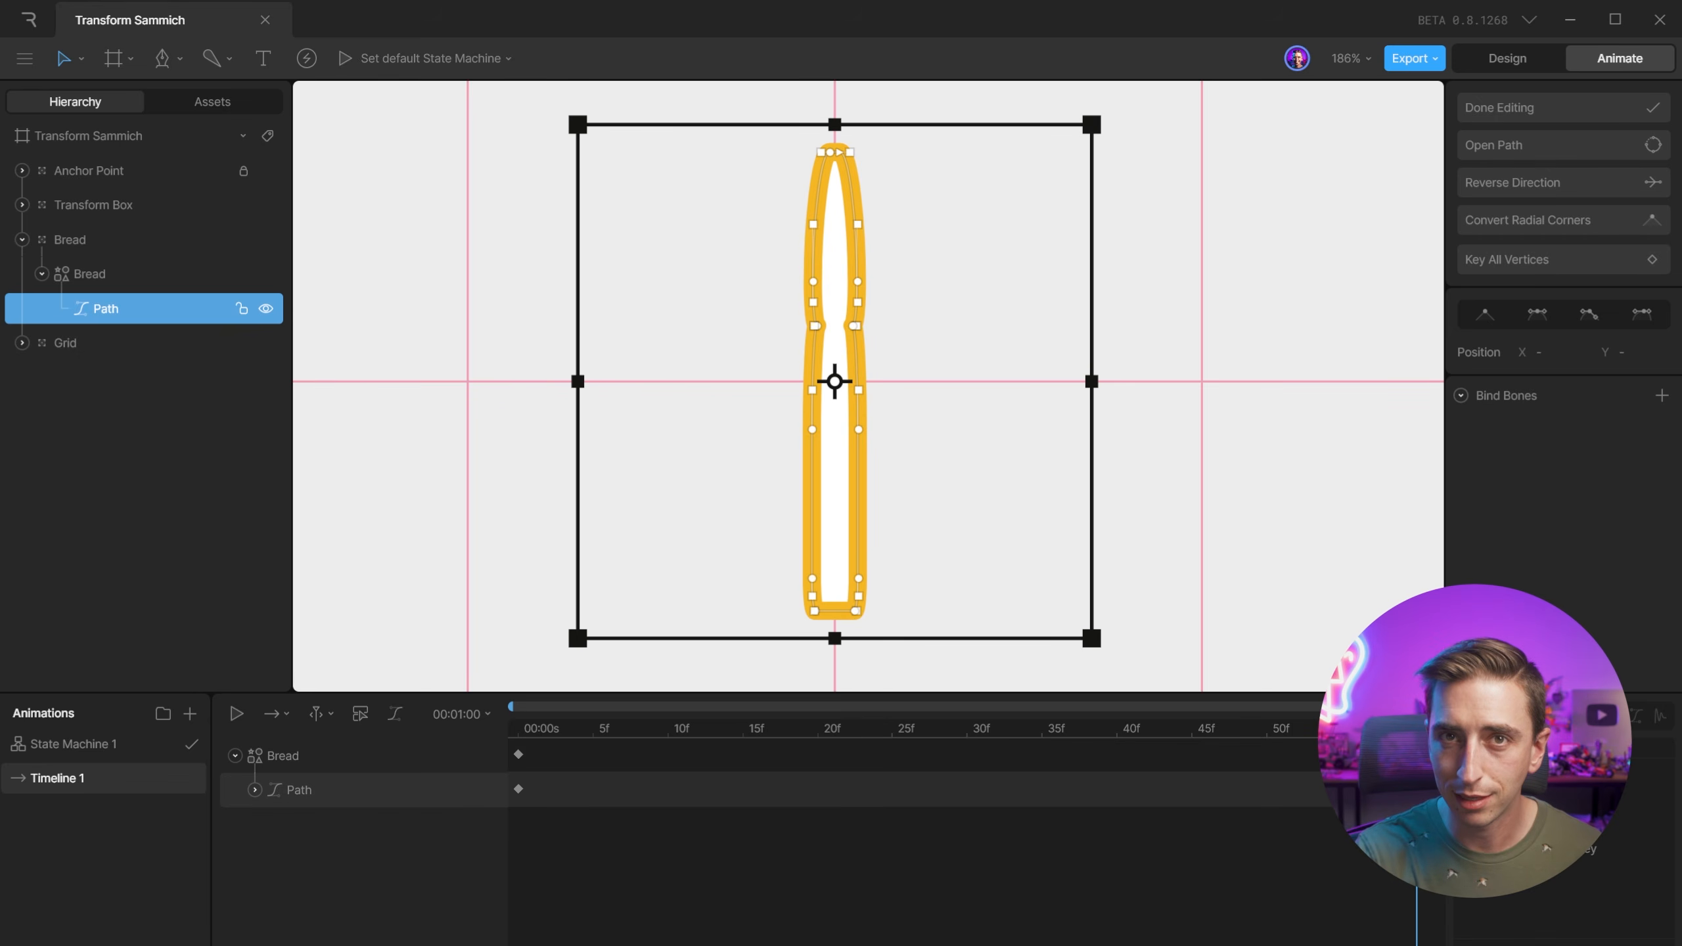
Try lengthening the top-right vertex's handle and moving the bottom-left vertex to X -35, Y 125, and undo the changes.
left_click(858, 152)
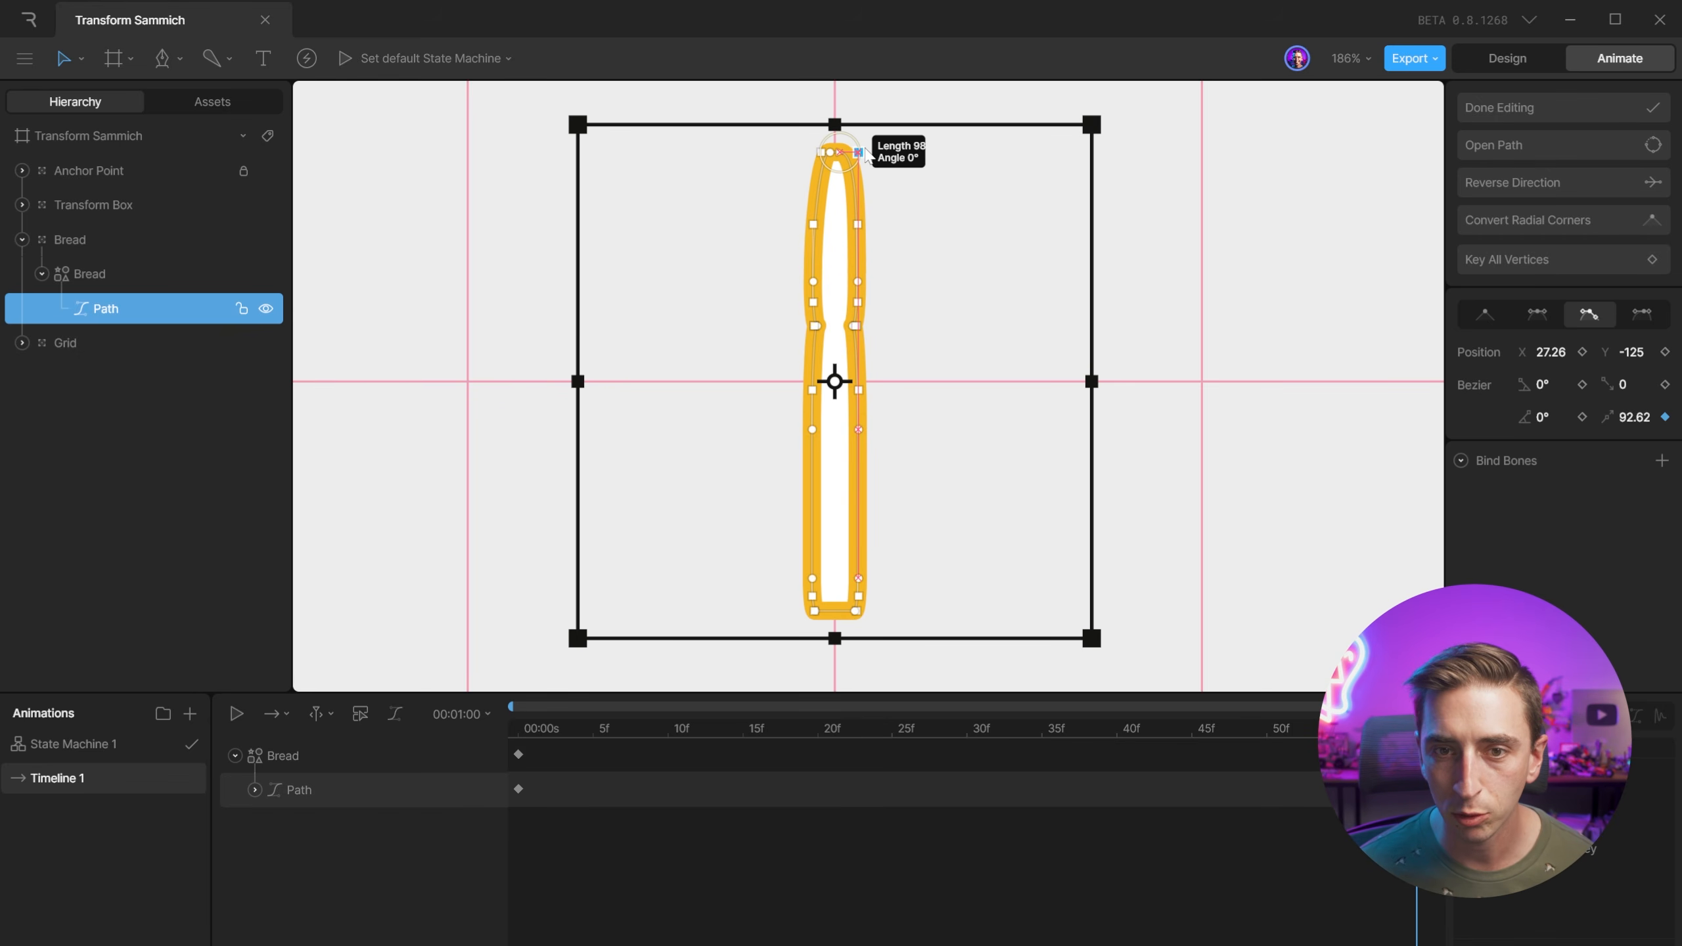
left_click_drag(865, 155, 820, 153)
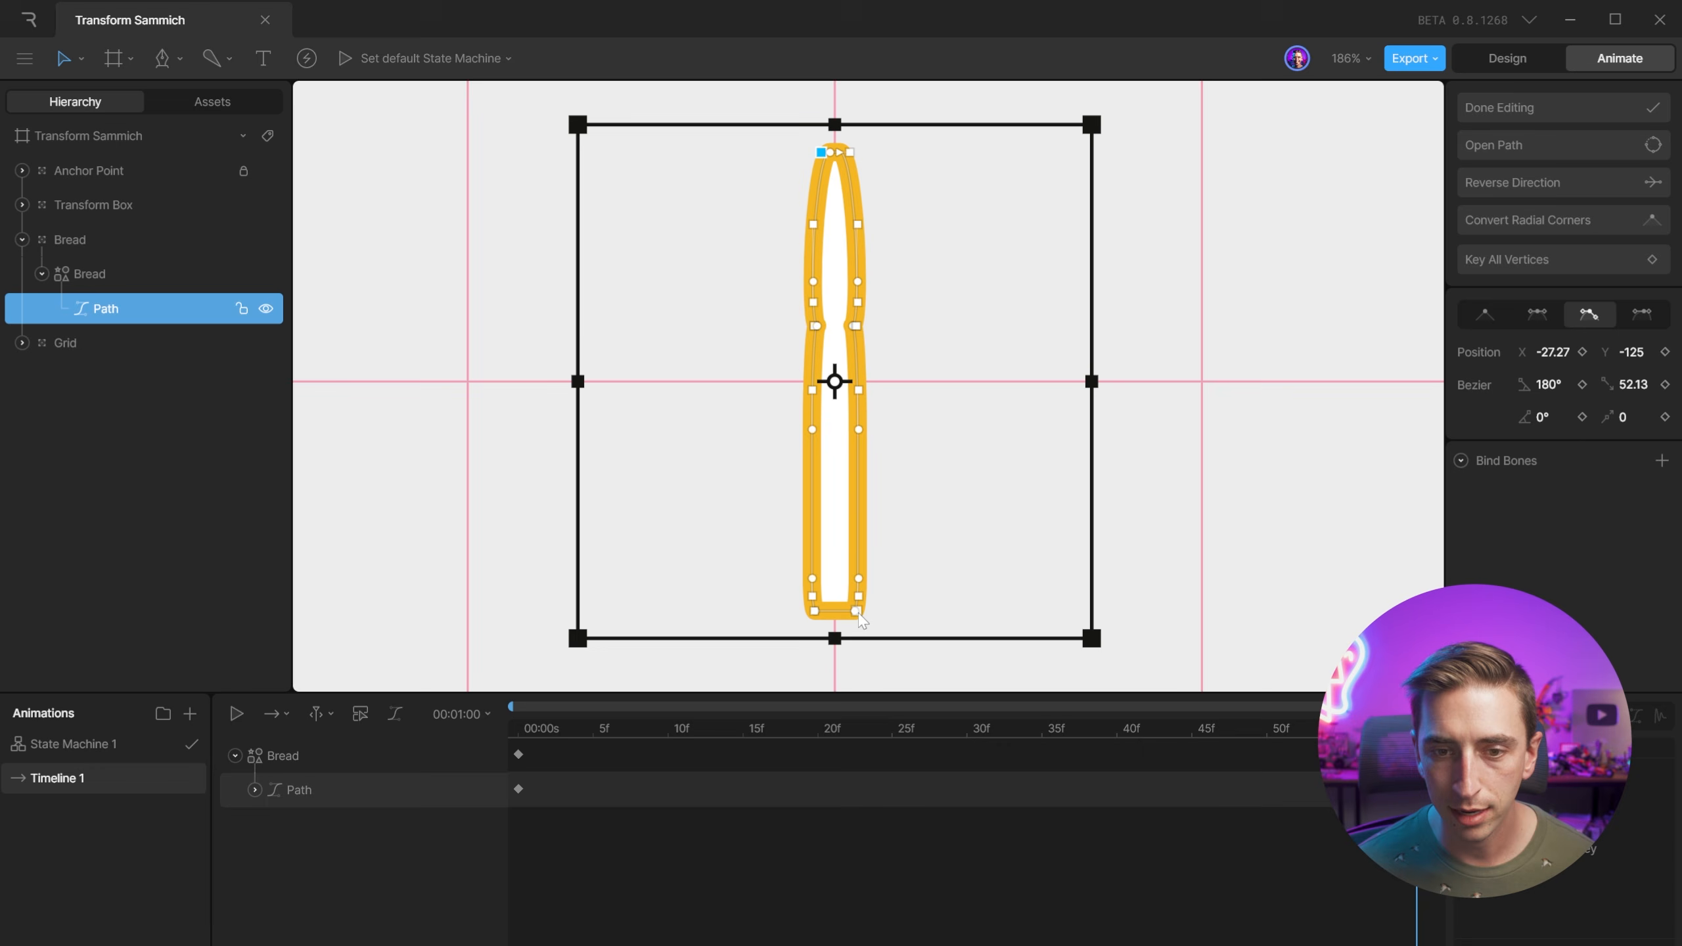
left_click_drag(858, 612, 831, 618)
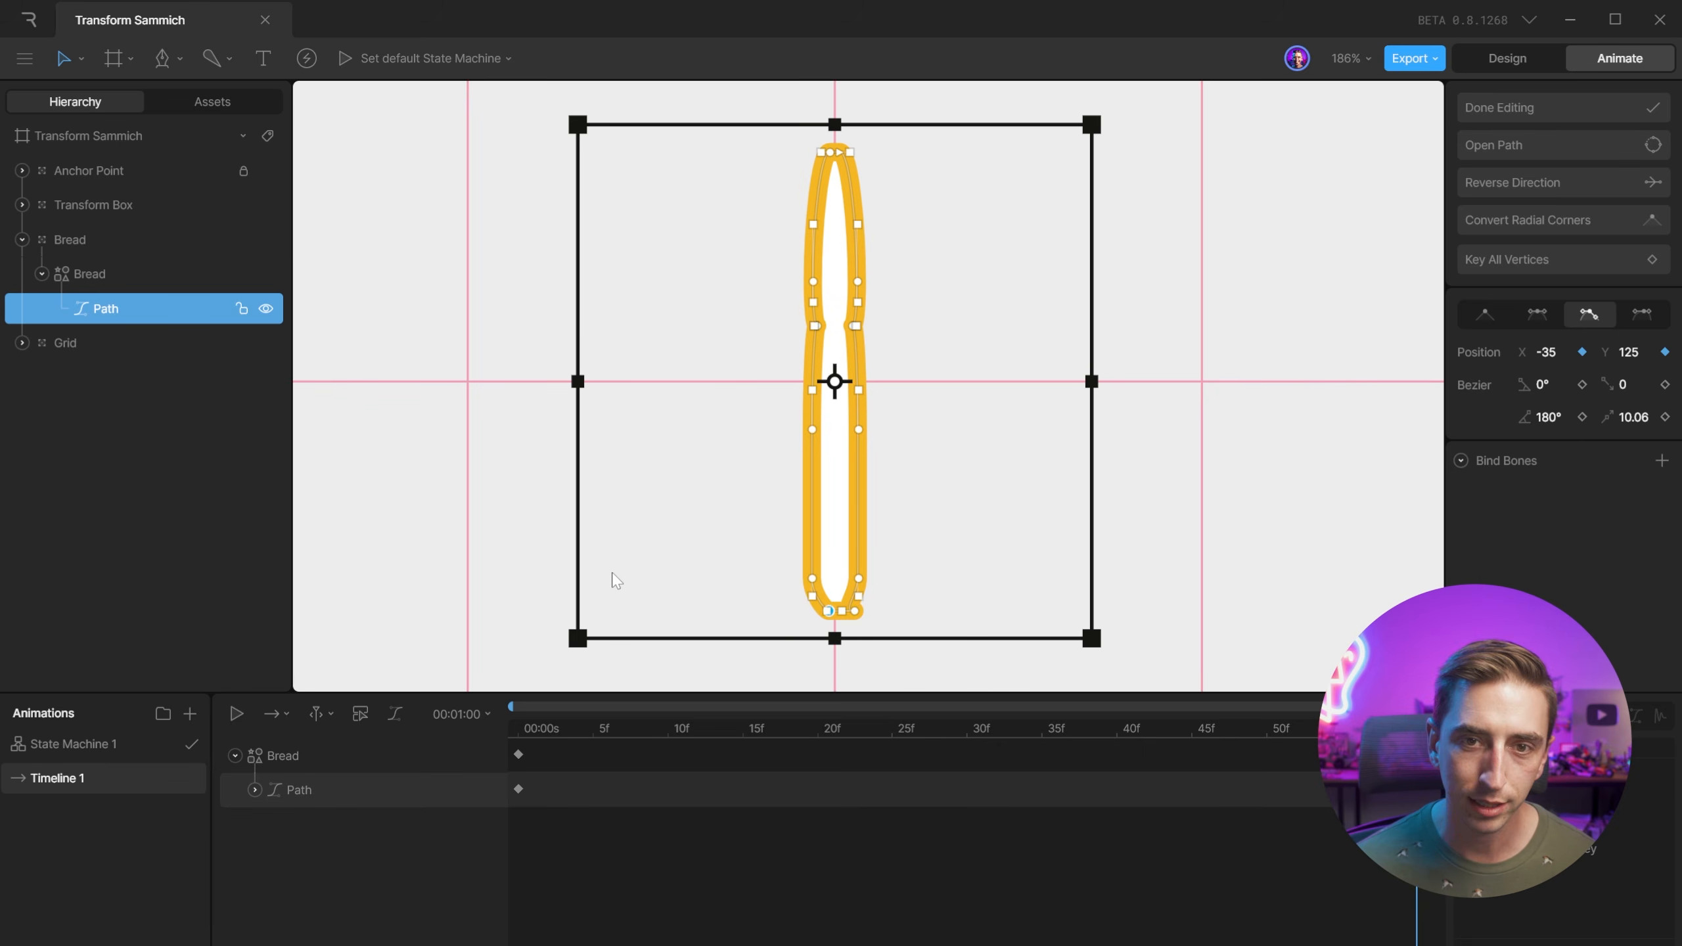
key("ctrl+z")
key("ctrl+z")
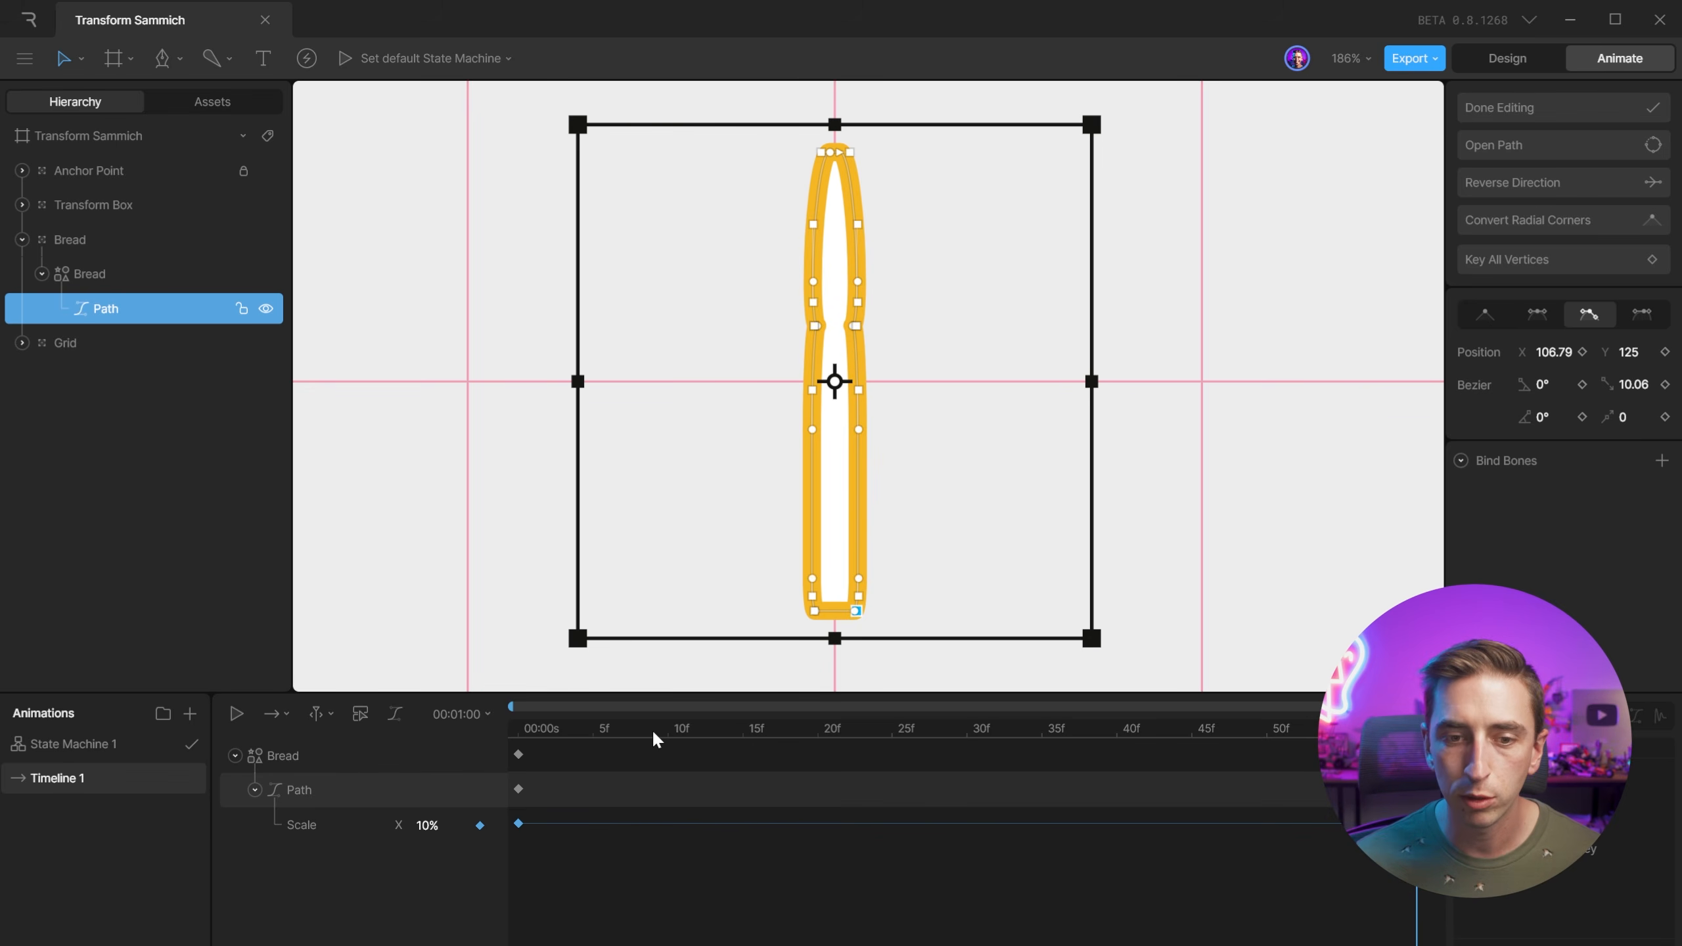
Key the X positions of the bottom-left and bottom-right bread vertices at 00:00:00.
left_click_drag(651, 729, 438, 706)
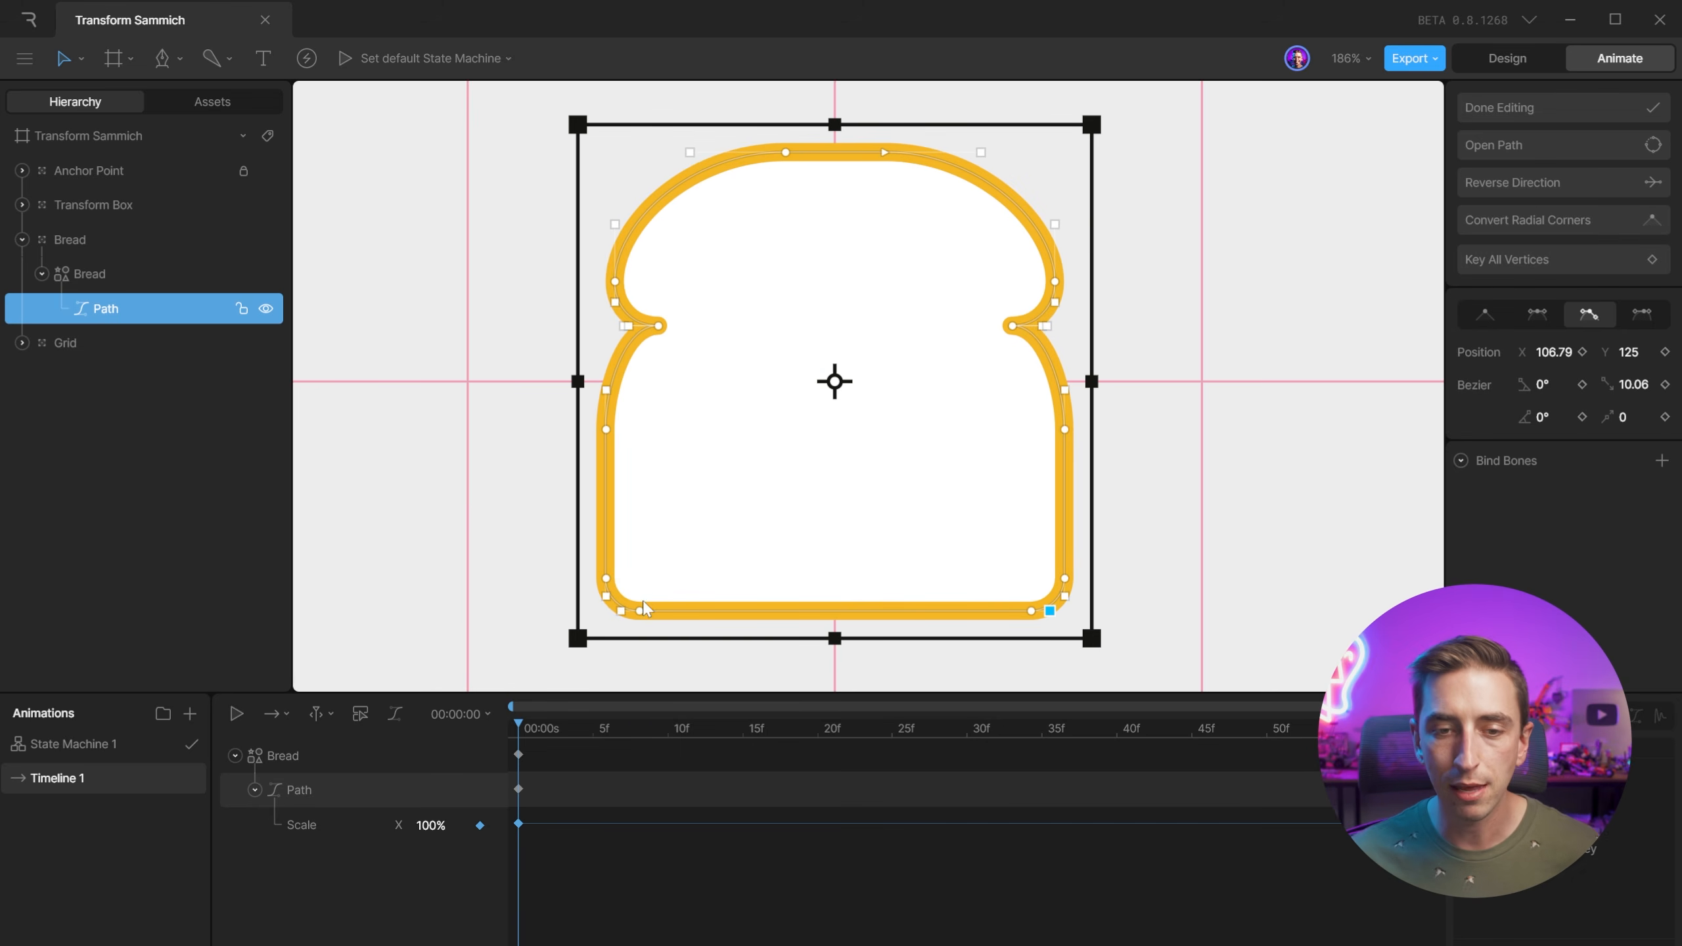
left_click(639, 611)
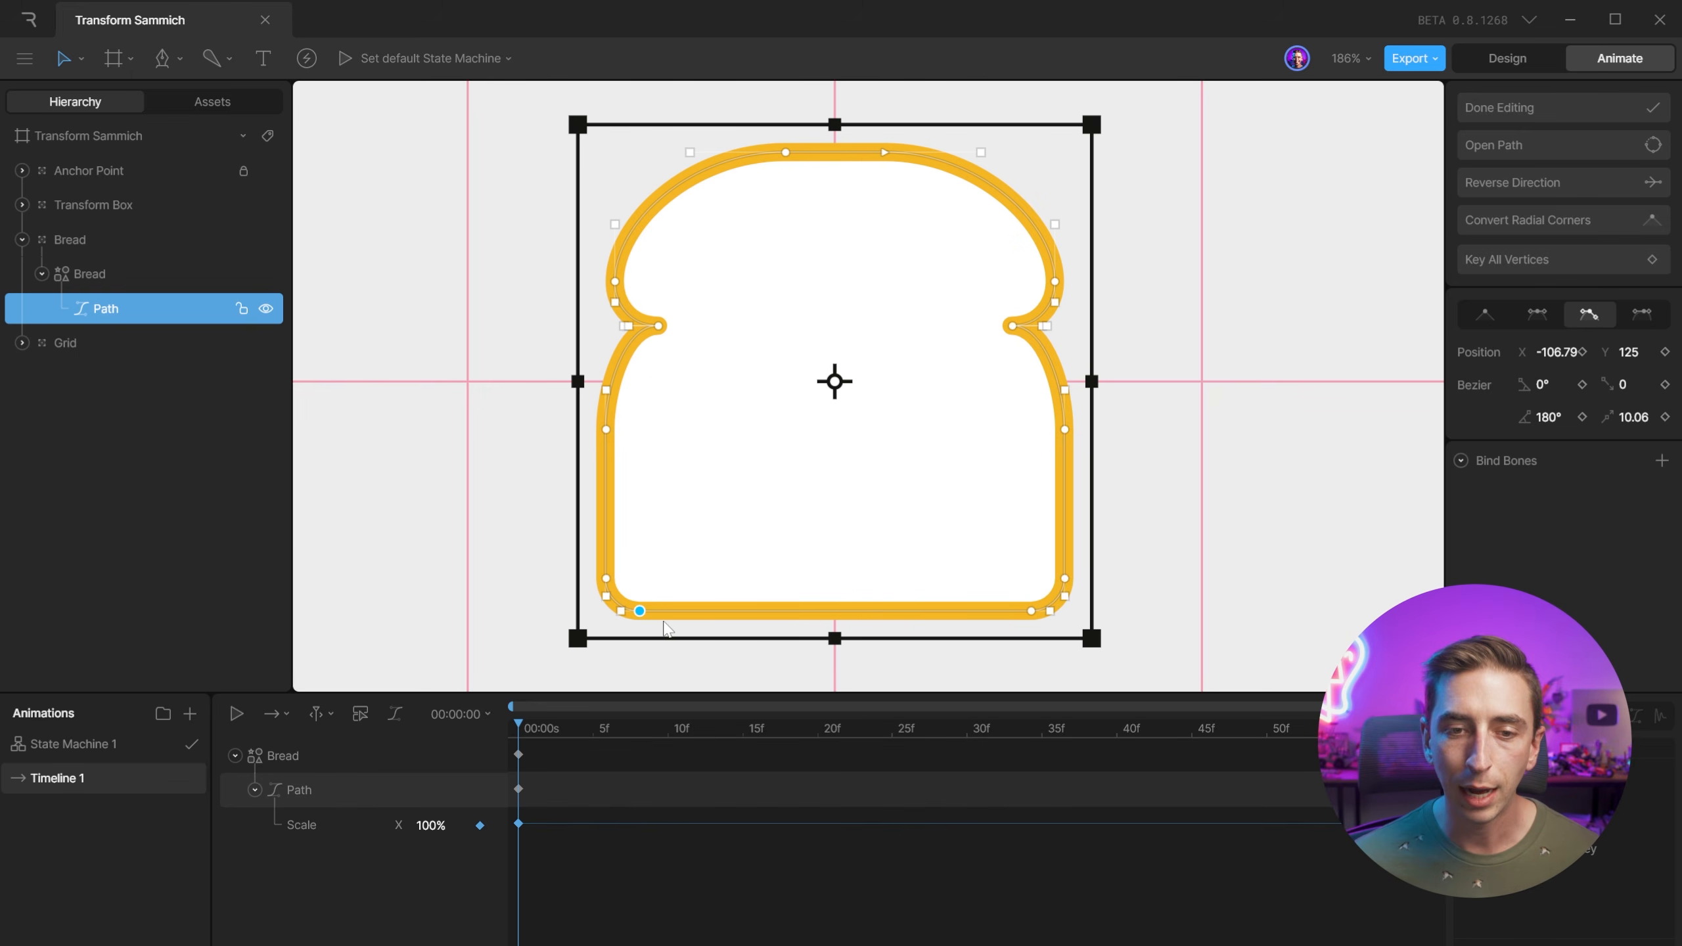
left_click(1582, 351)
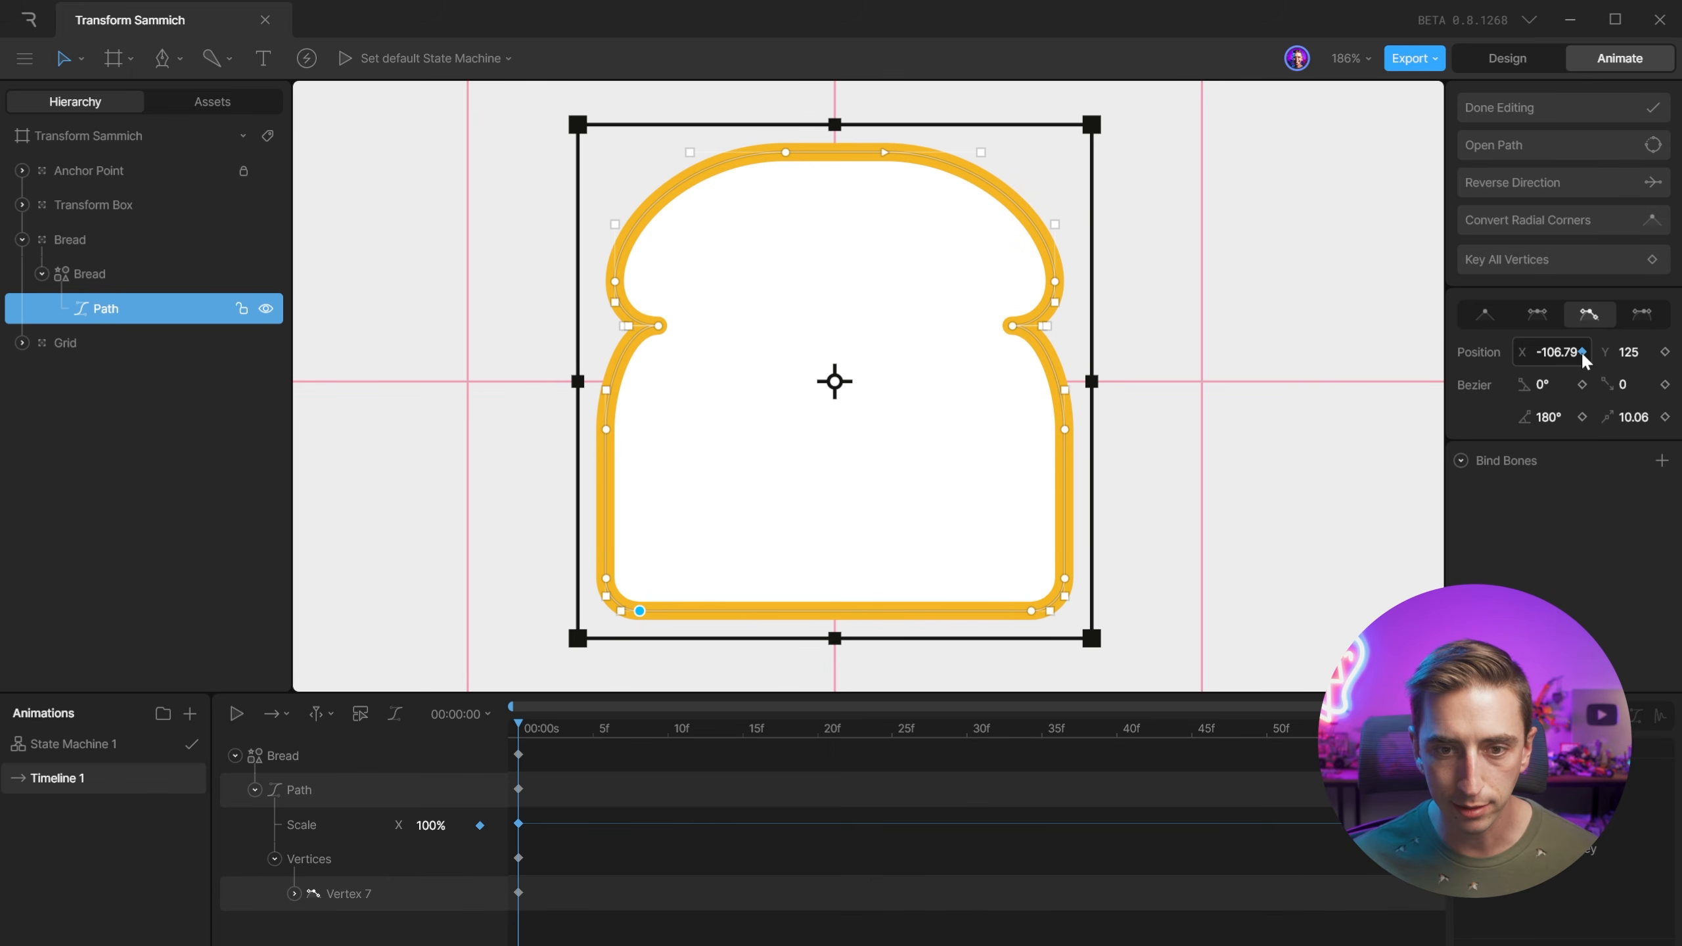
left_click(1031, 611)
left_click(1582, 352)
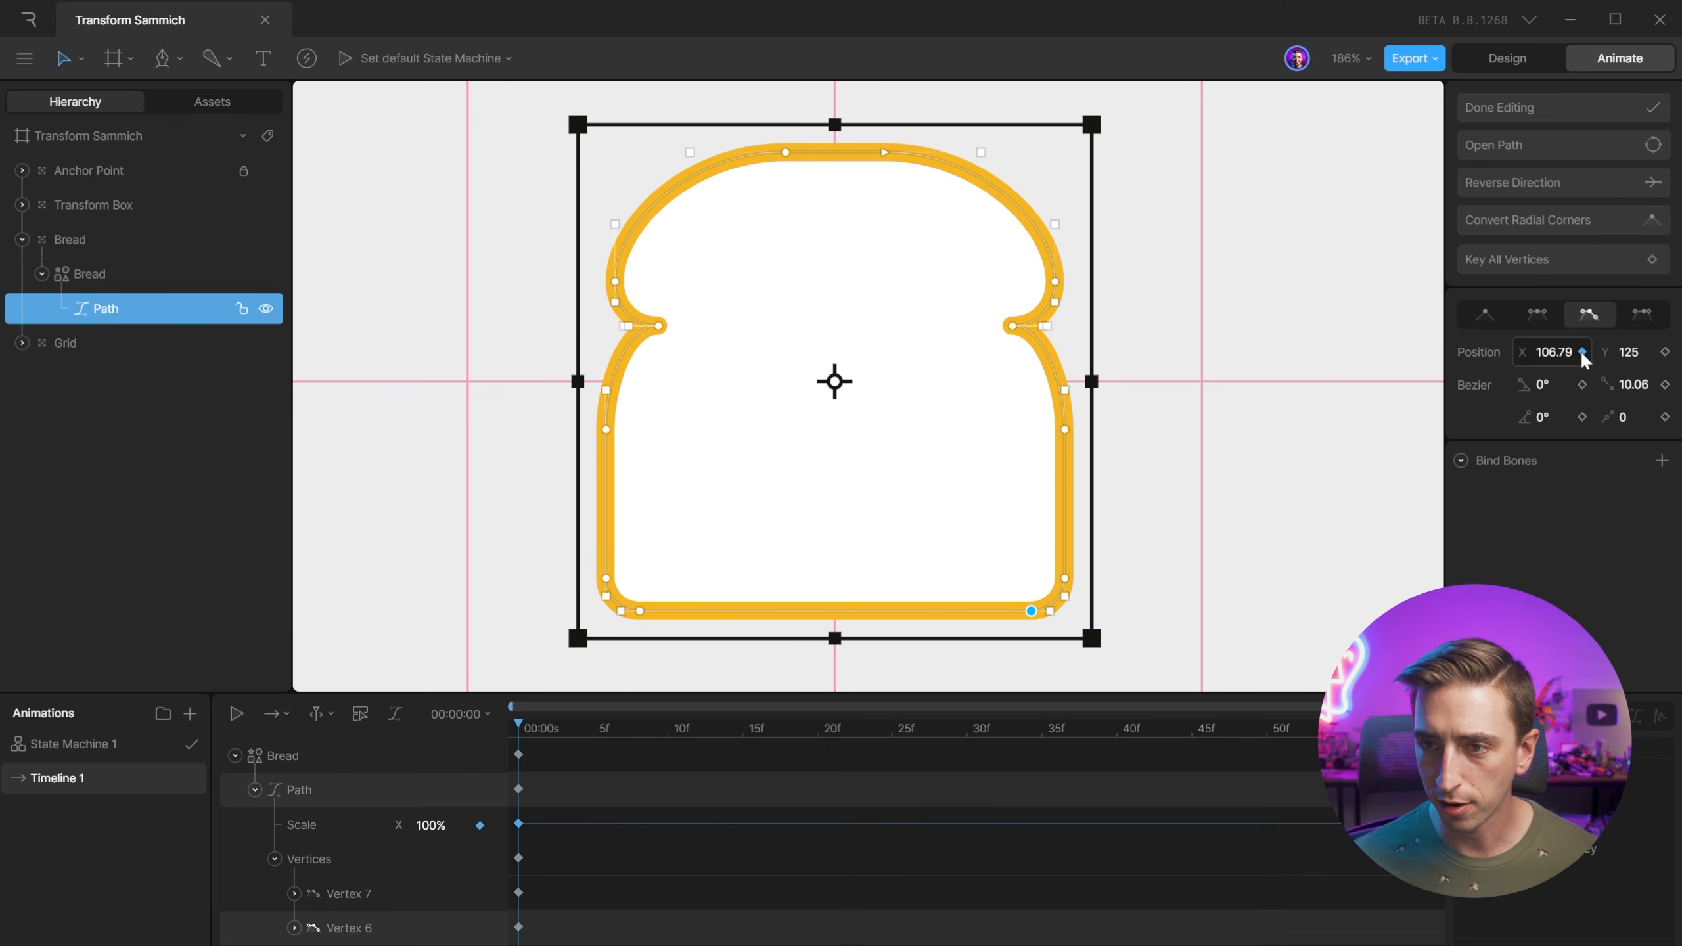
Key the curve handle lengths of the top-left and top-right bread vertices at 00:00:00.
left_click(689, 153)
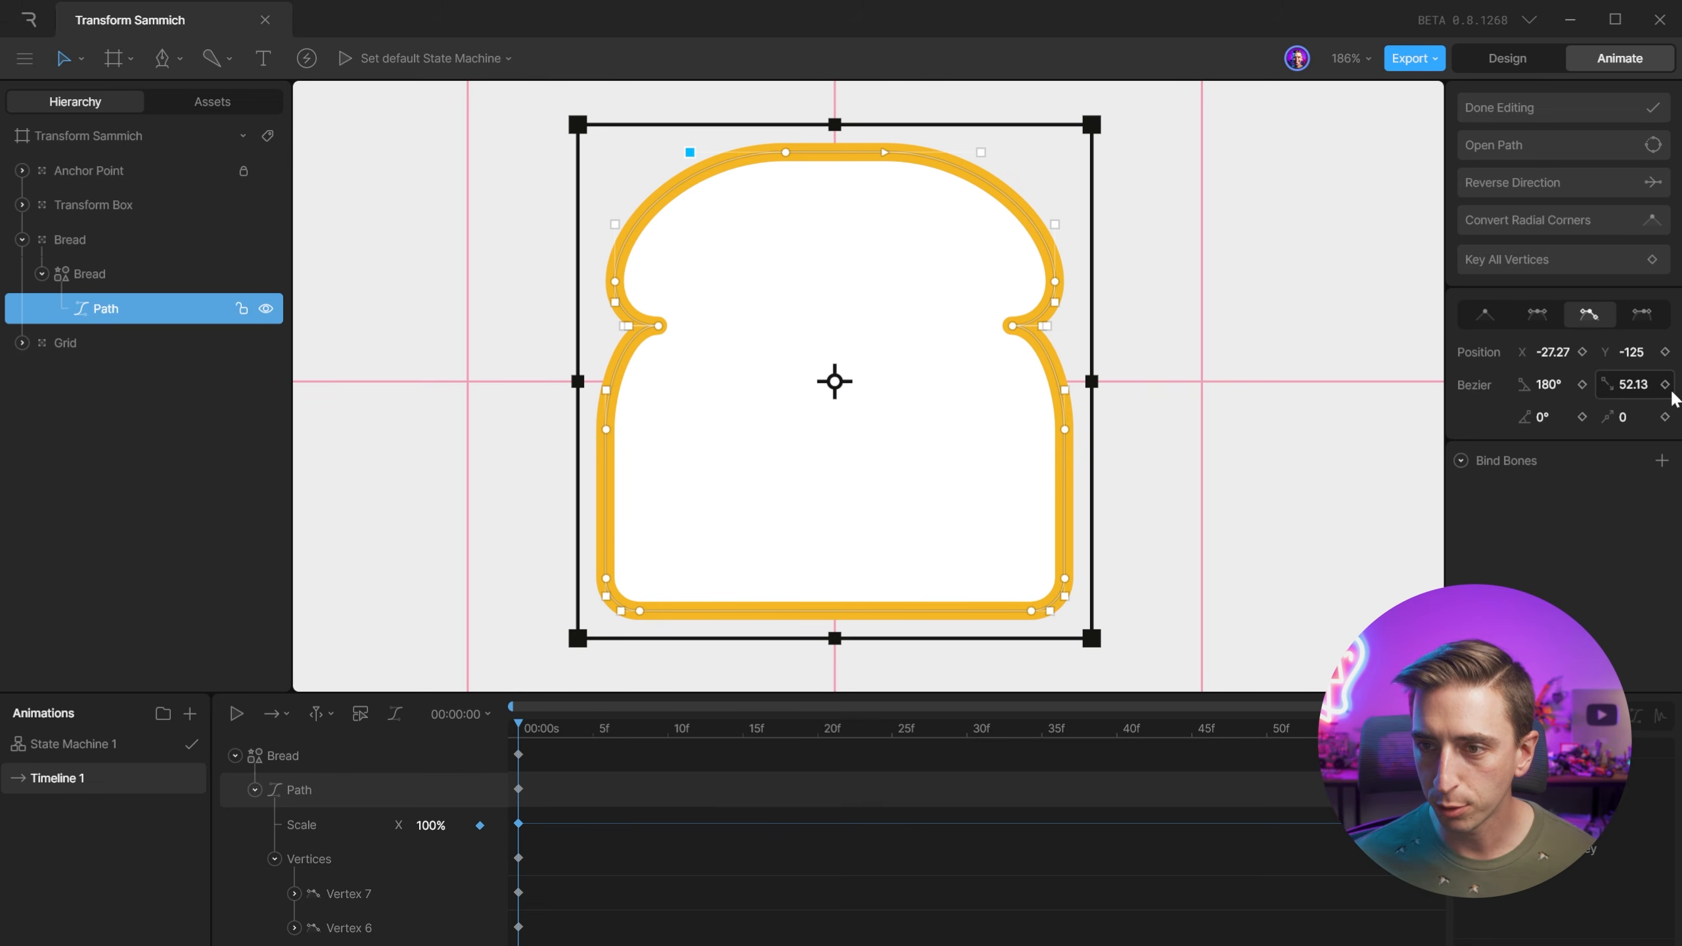
left_click(980, 155)
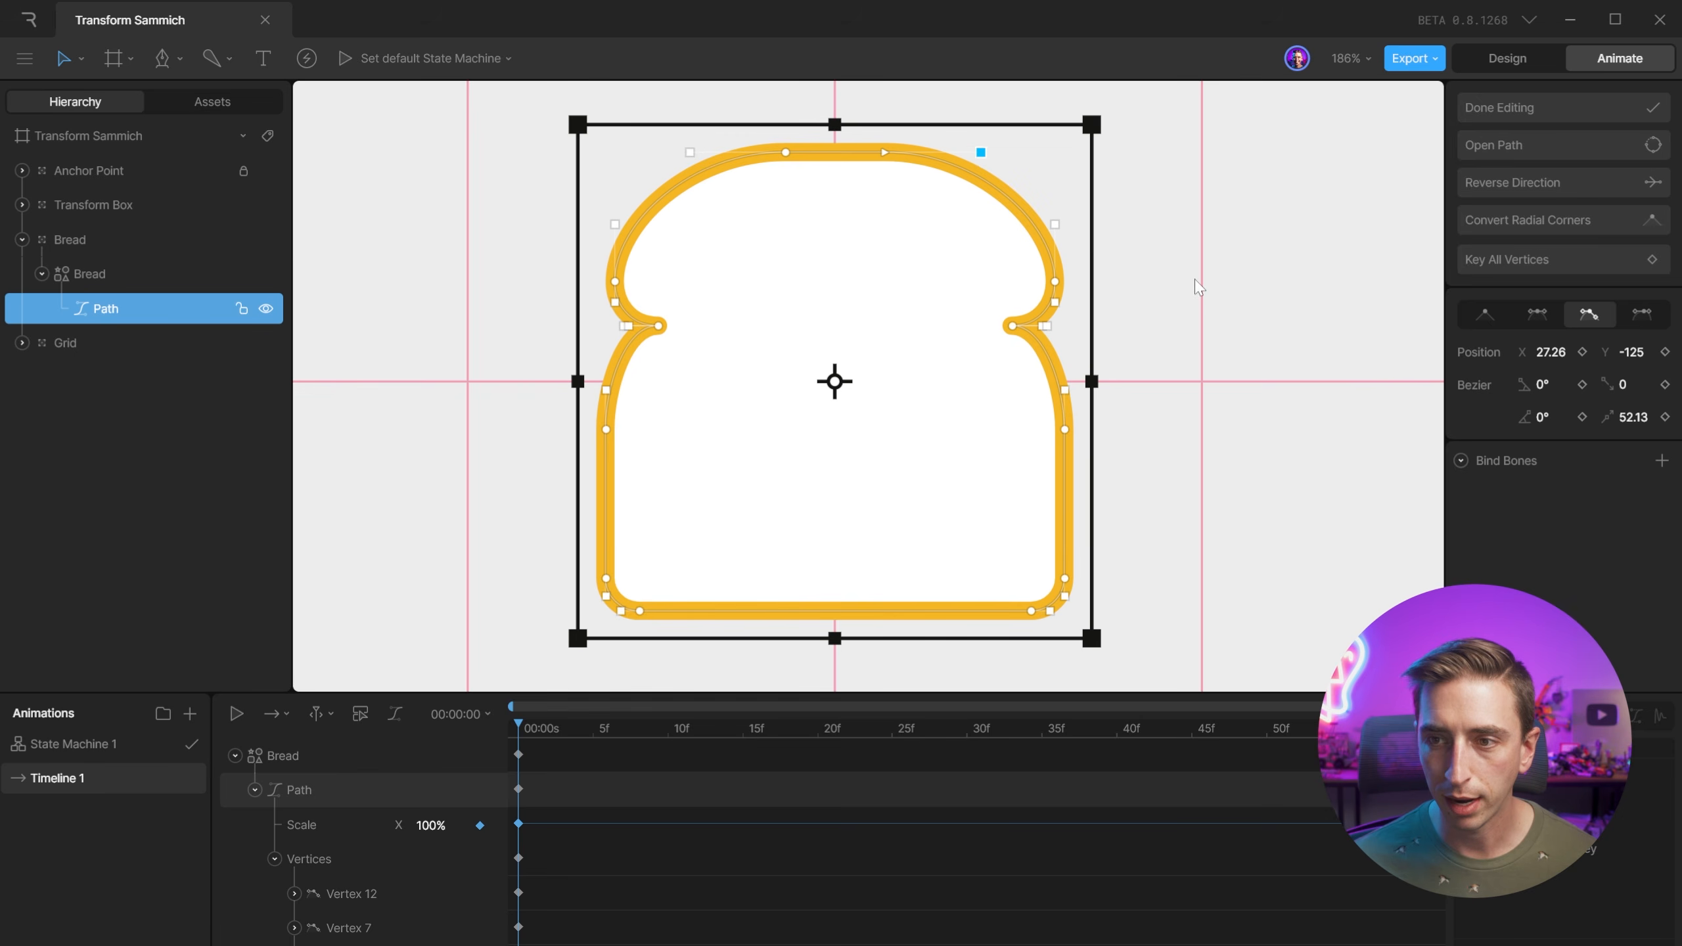
left_click(1664, 417)
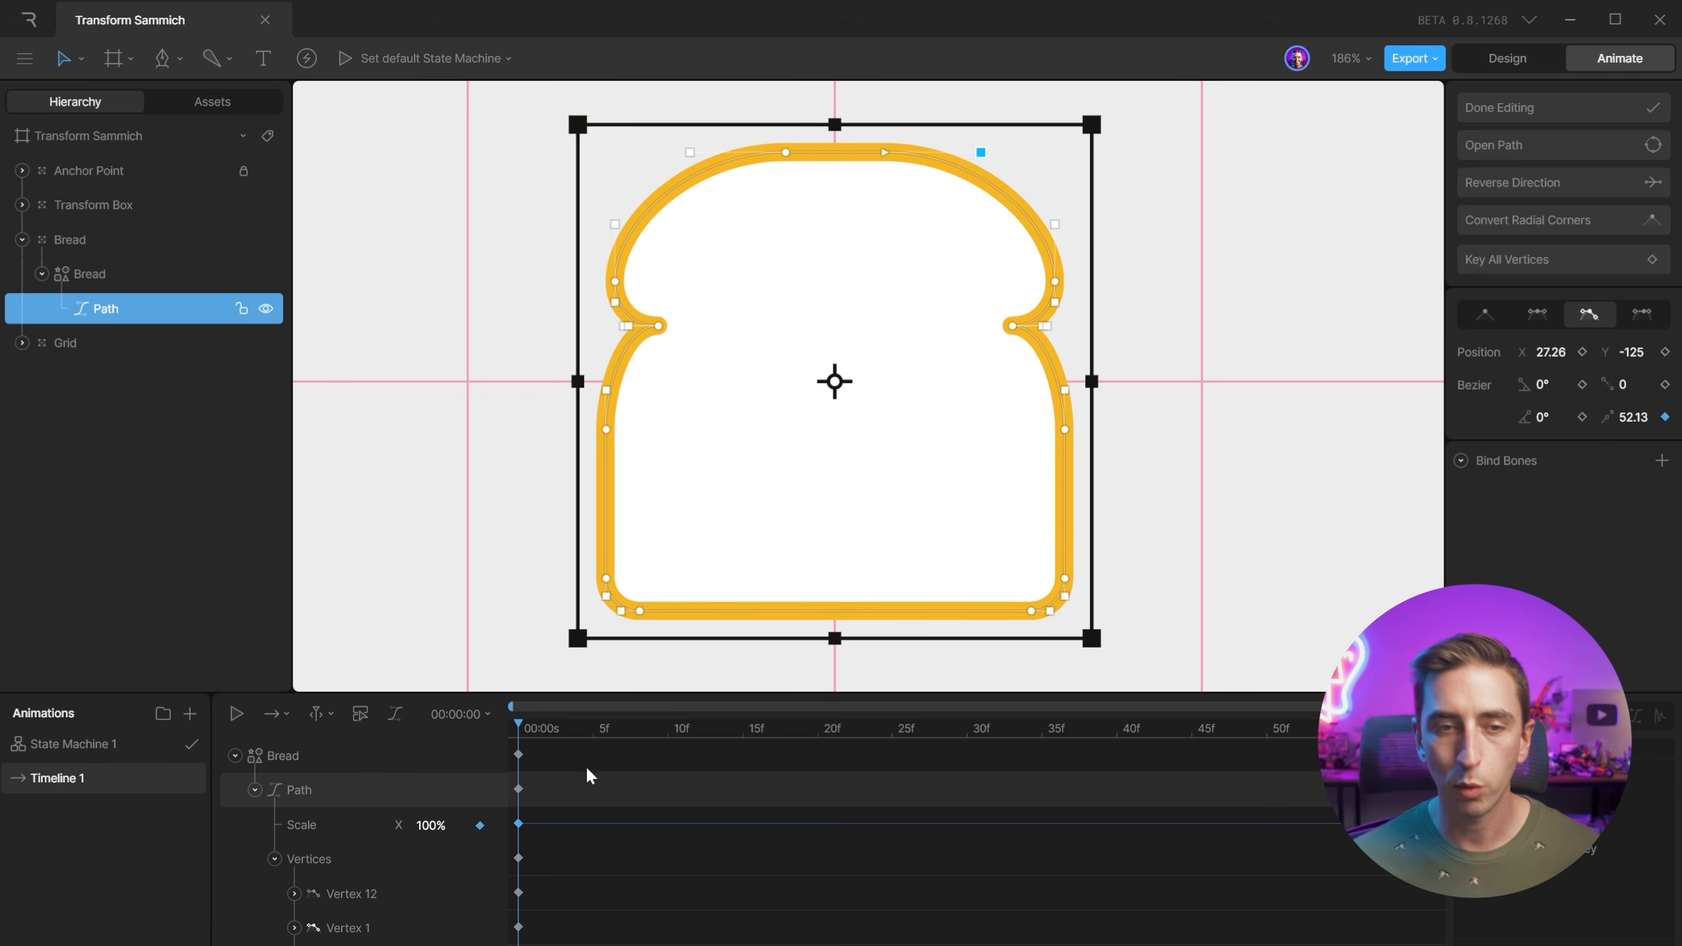
Examine the keyed handle lengths of Vertex 12 and Vertex 1 in the timeline, matching each row to its bread vertex.
scroll(413, 921, "down", 2)
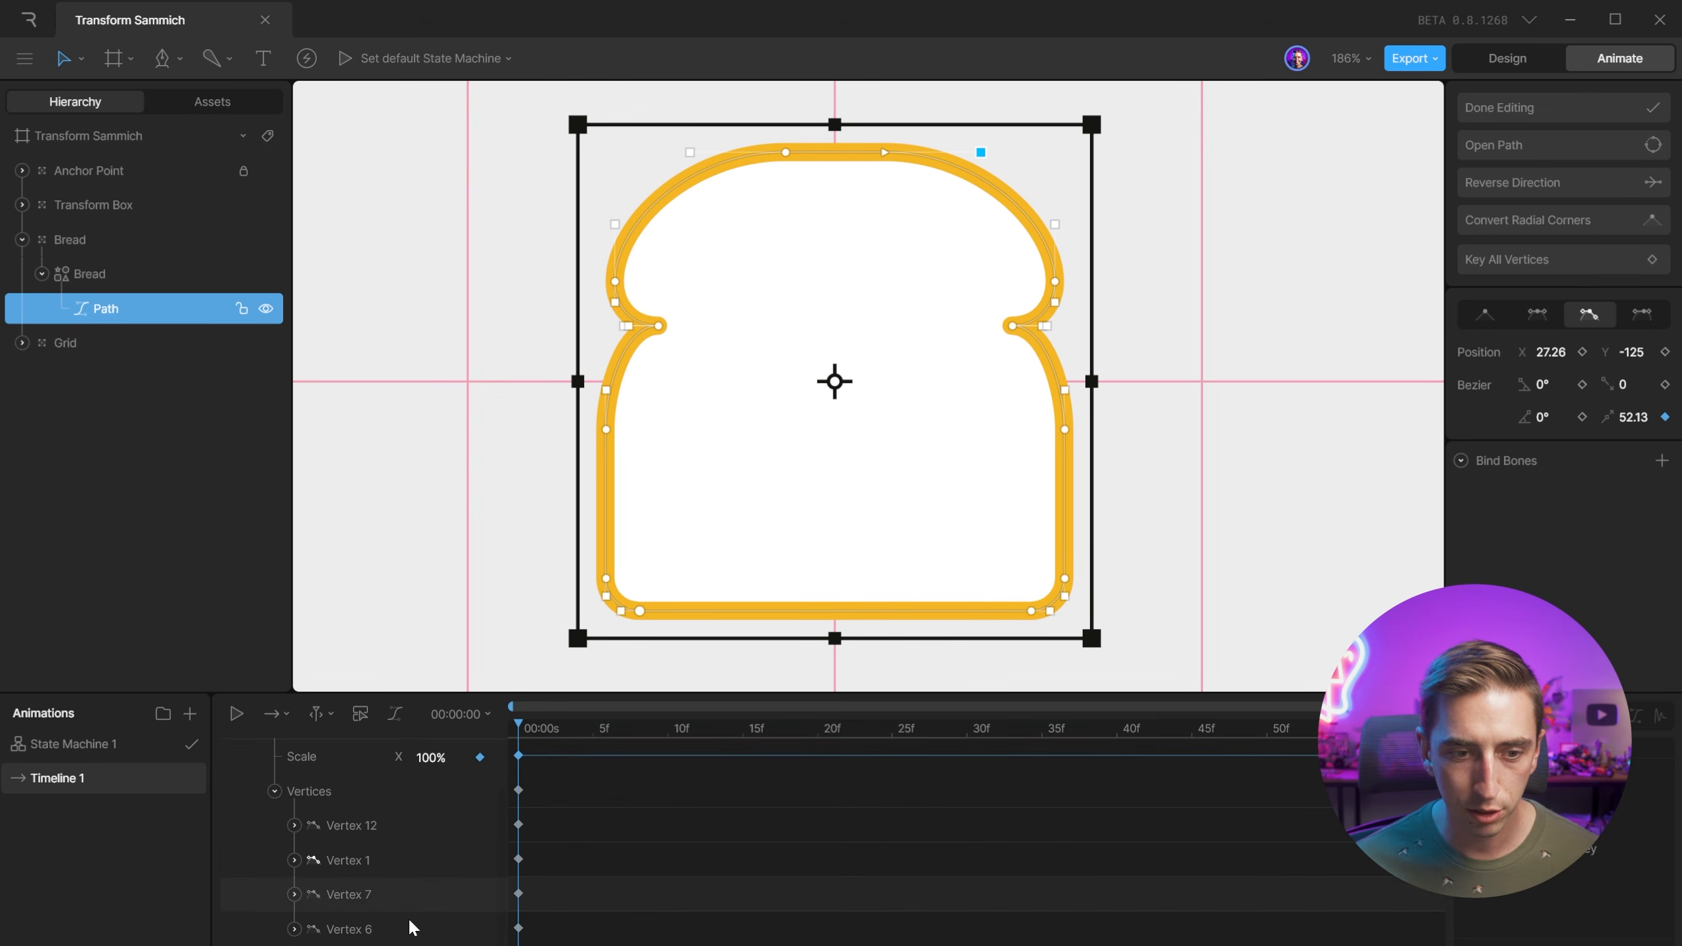
scroll(398, 920, "up", 2)
scroll(377, 920, "down", 2)
left_click(295, 826)
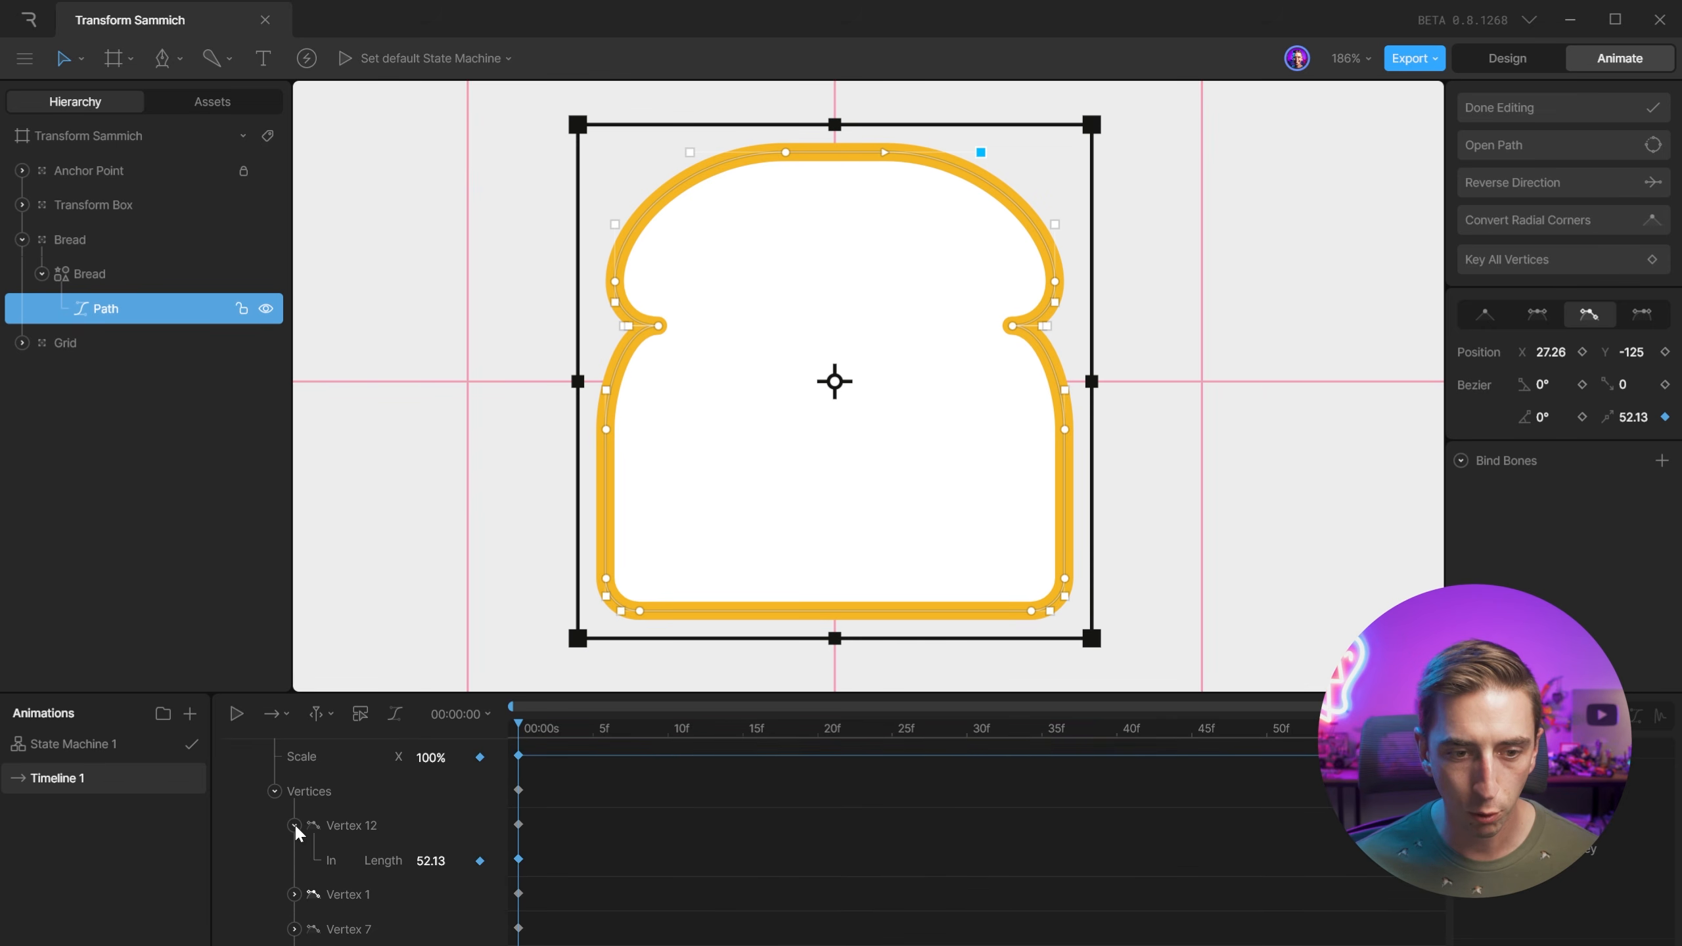
scroll(305, 831, "down", 1)
left_click(316, 822)
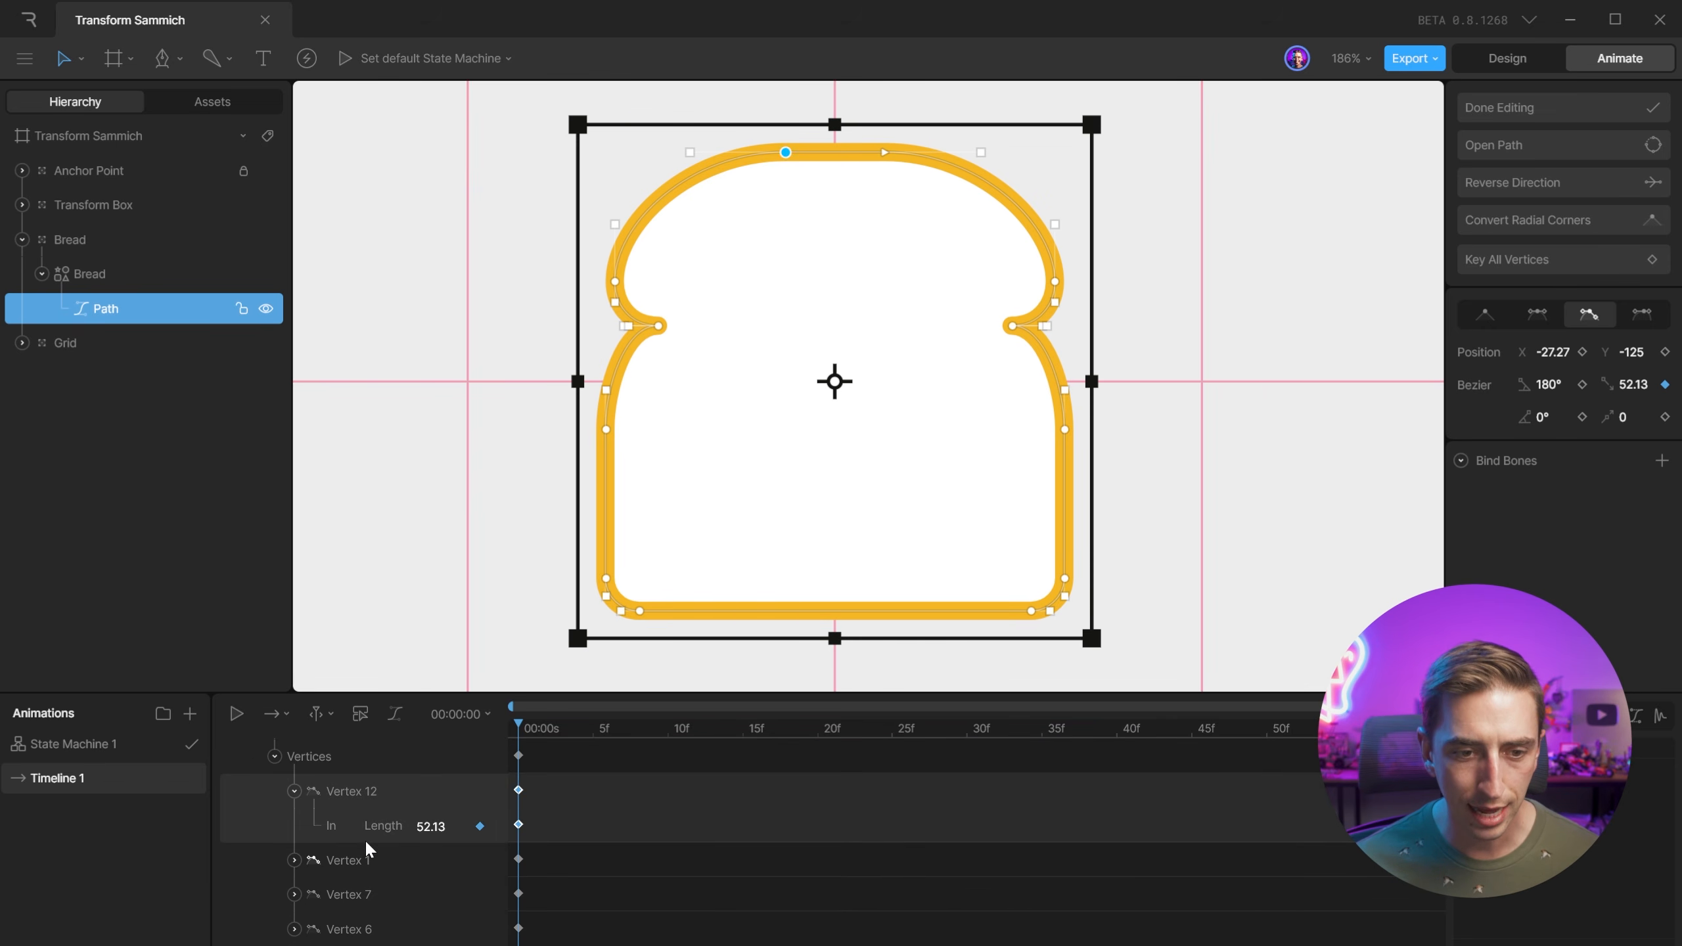
left_click(295, 860)
scroll(331, 863, "down", 1)
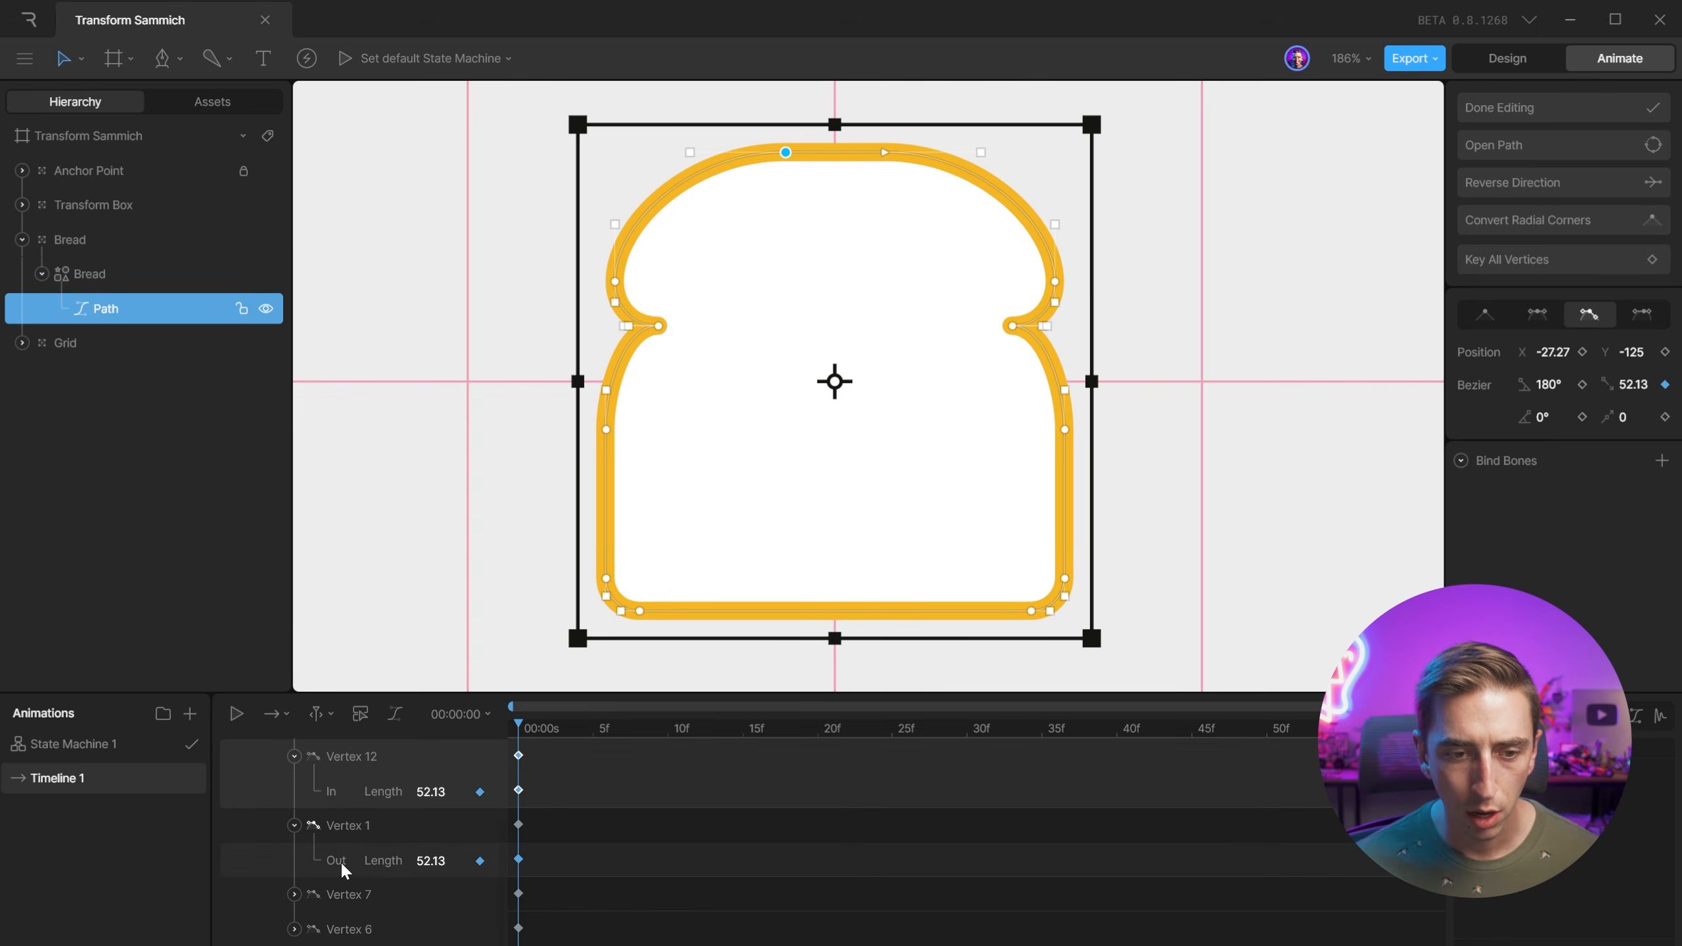
left_click(338, 860)
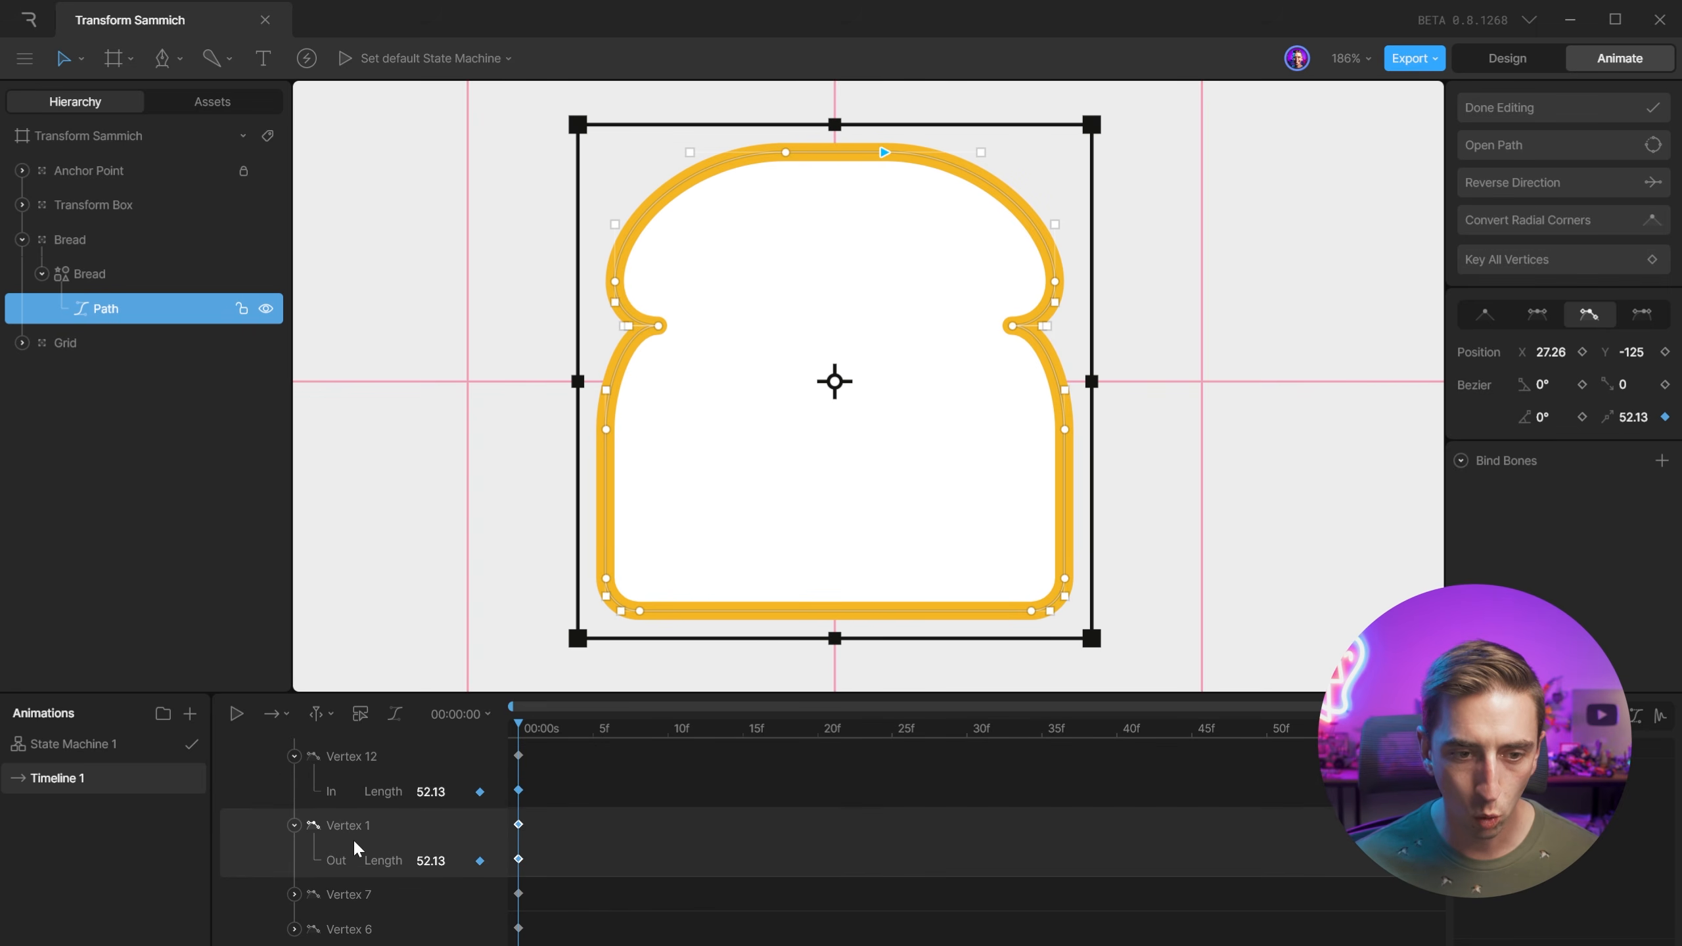
left_click(295, 825)
left_click(295, 788)
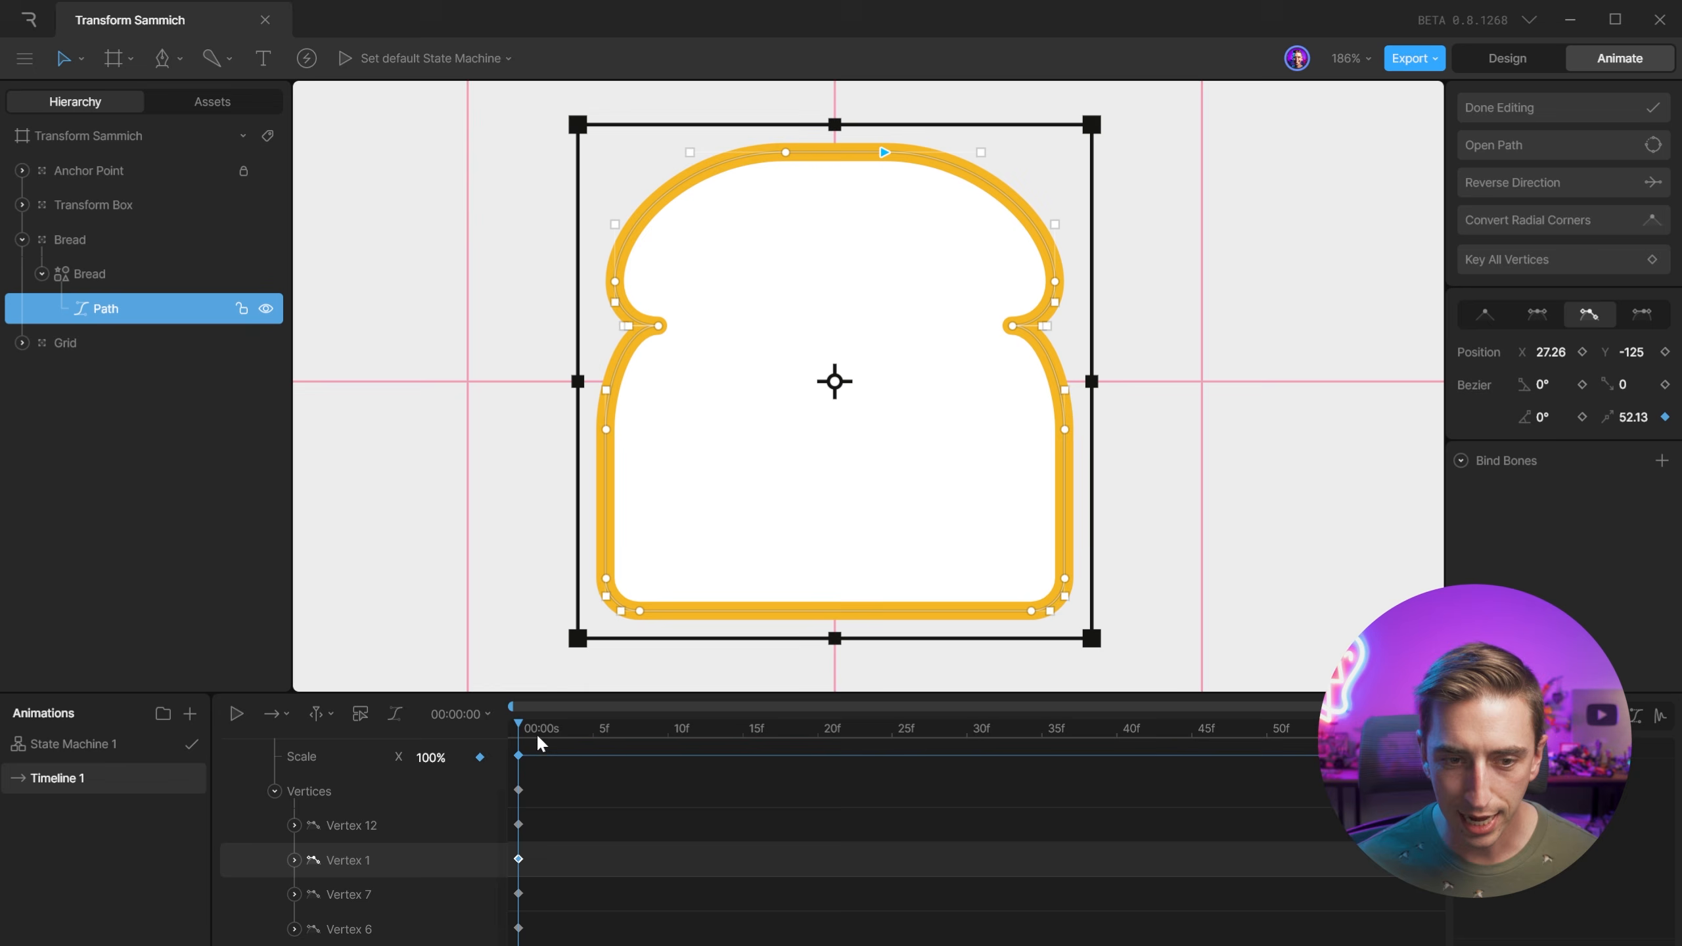
Set the playhead to 00:01:00 and move the bread's bottom-left vertex inward to X 0.
left_click_drag(523, 727, 1417, 716)
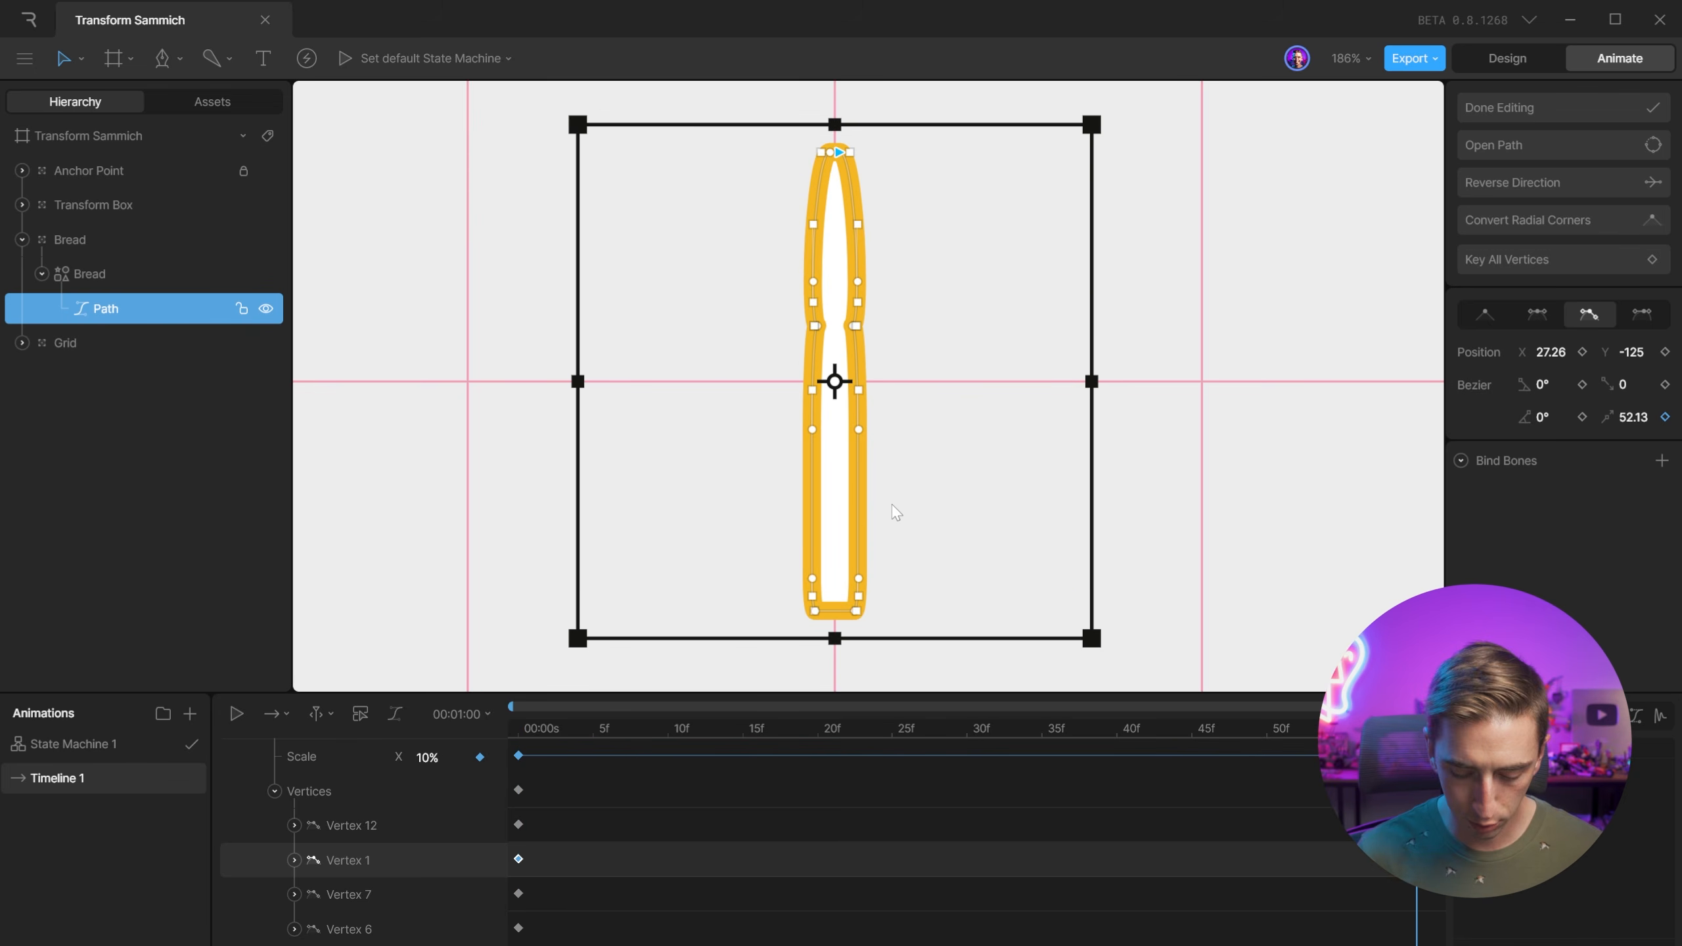
key("ctrl+equal")
left_click_drag(897, 502, 927, 125)
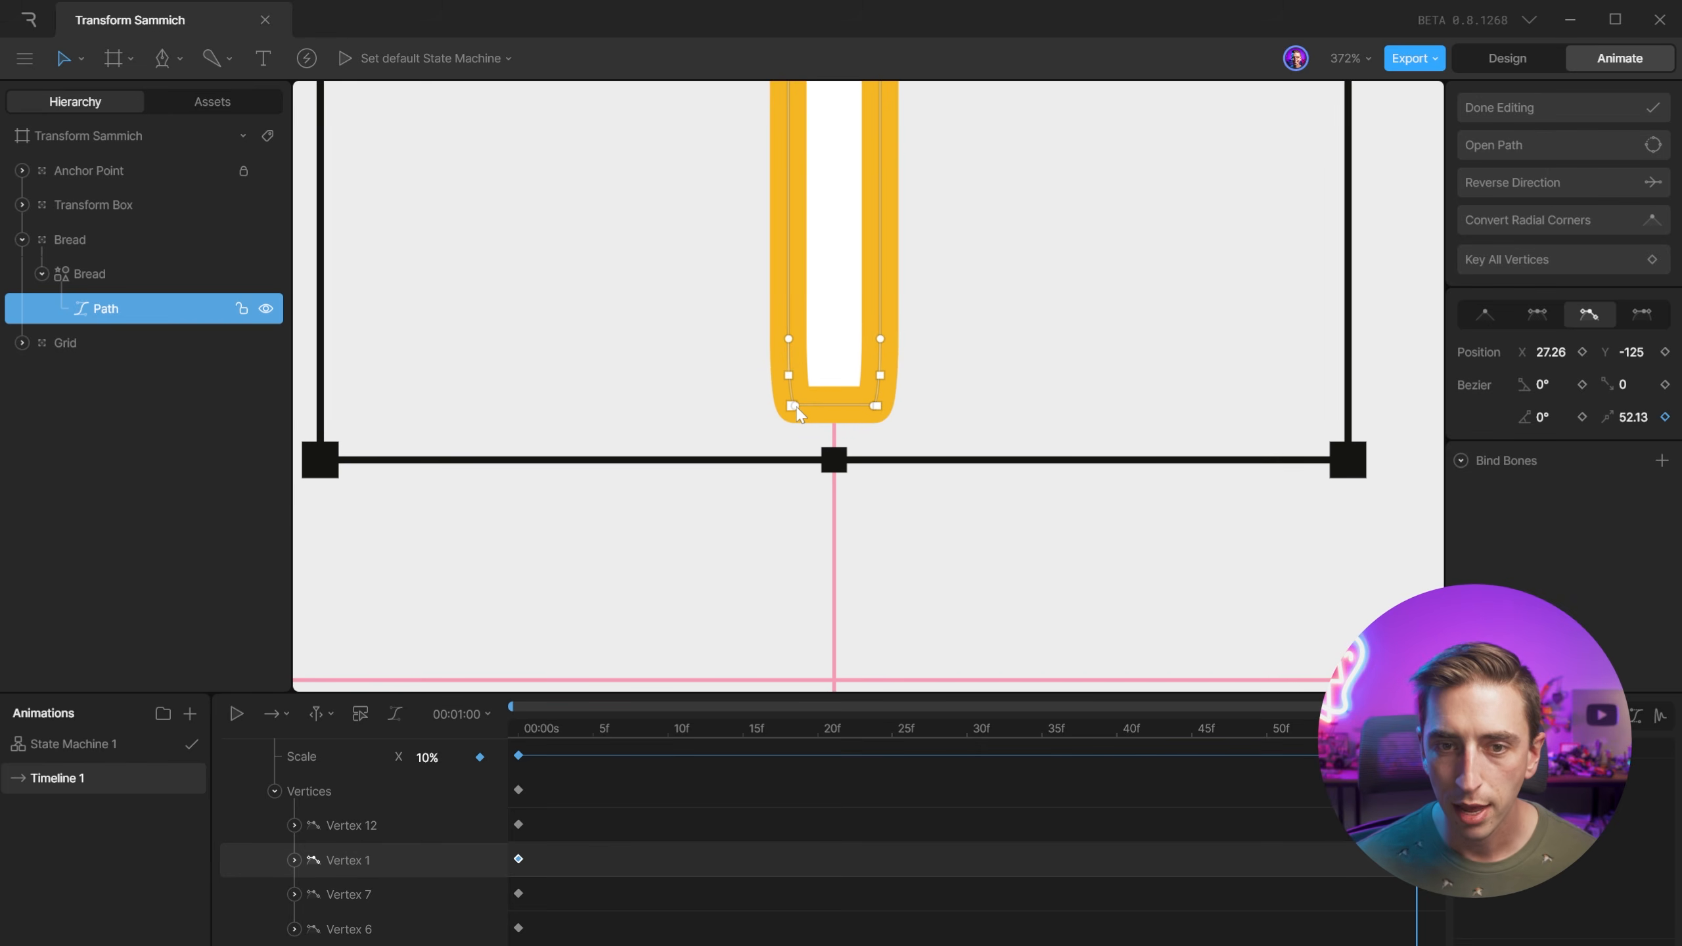
left_click(795, 406)
left_click_drag(798, 408, 844, 404)
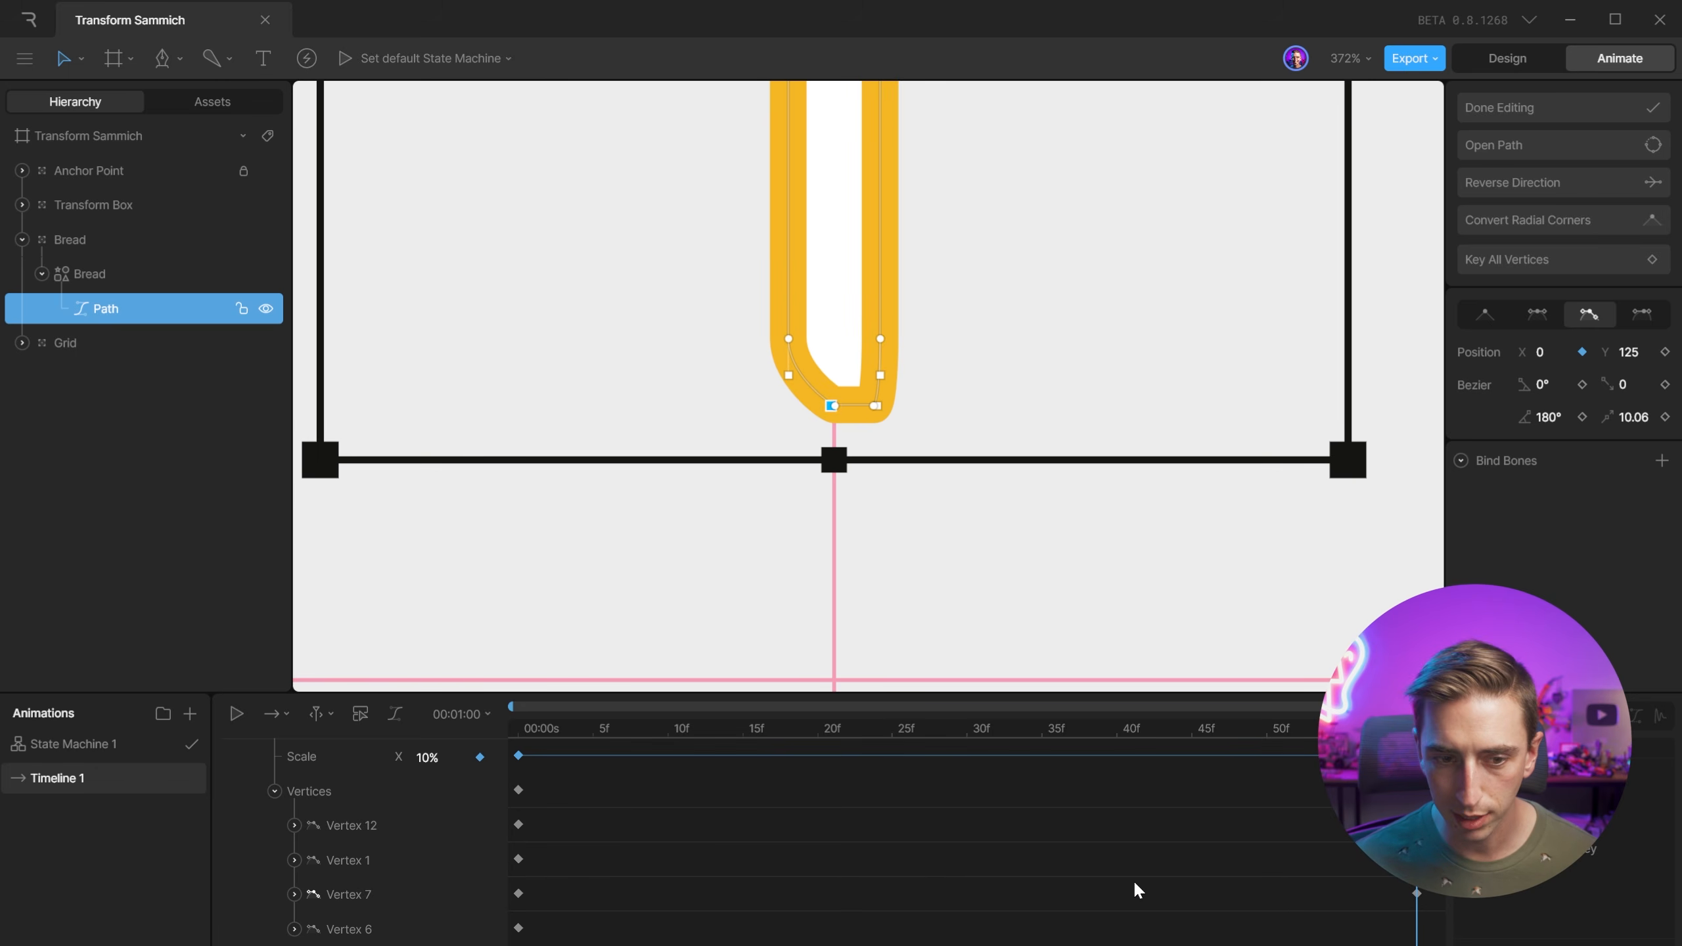
Look through the path's scale and vertex keyframe rows in the timeline.
scroll(386, 886, "up", 2)
scroll(386, 885, "down", 2)
scroll(389, 885, "up", 2)
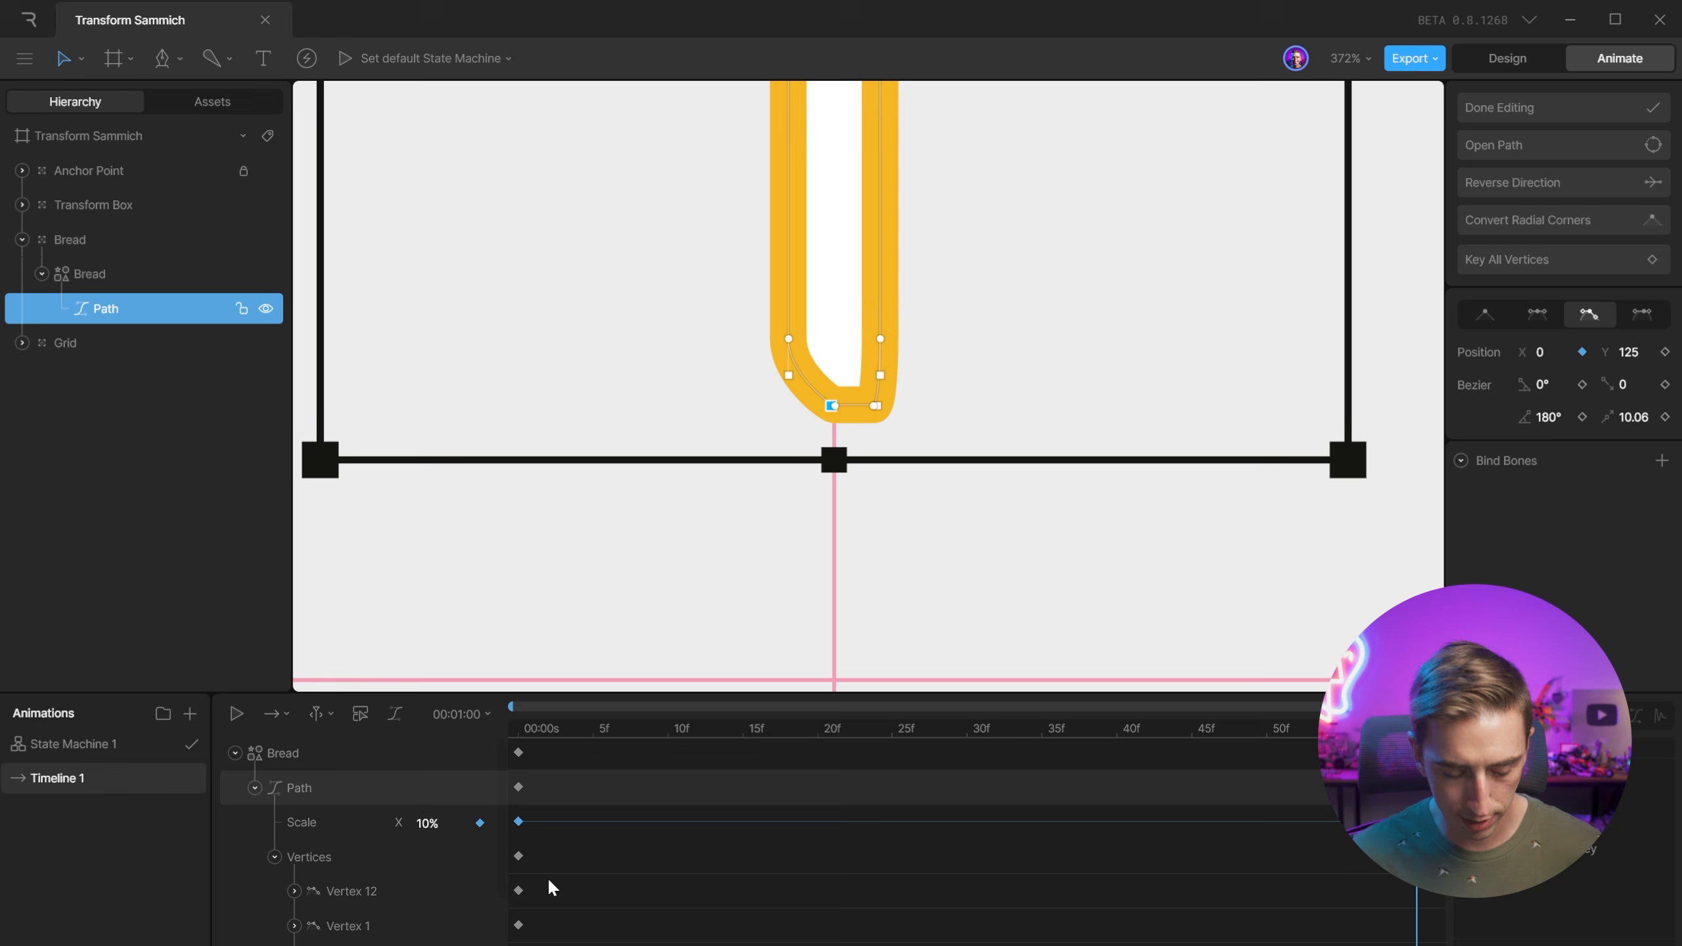
scroll(402, 874, "down", 2)
scroll(397, 873, "up", 2)
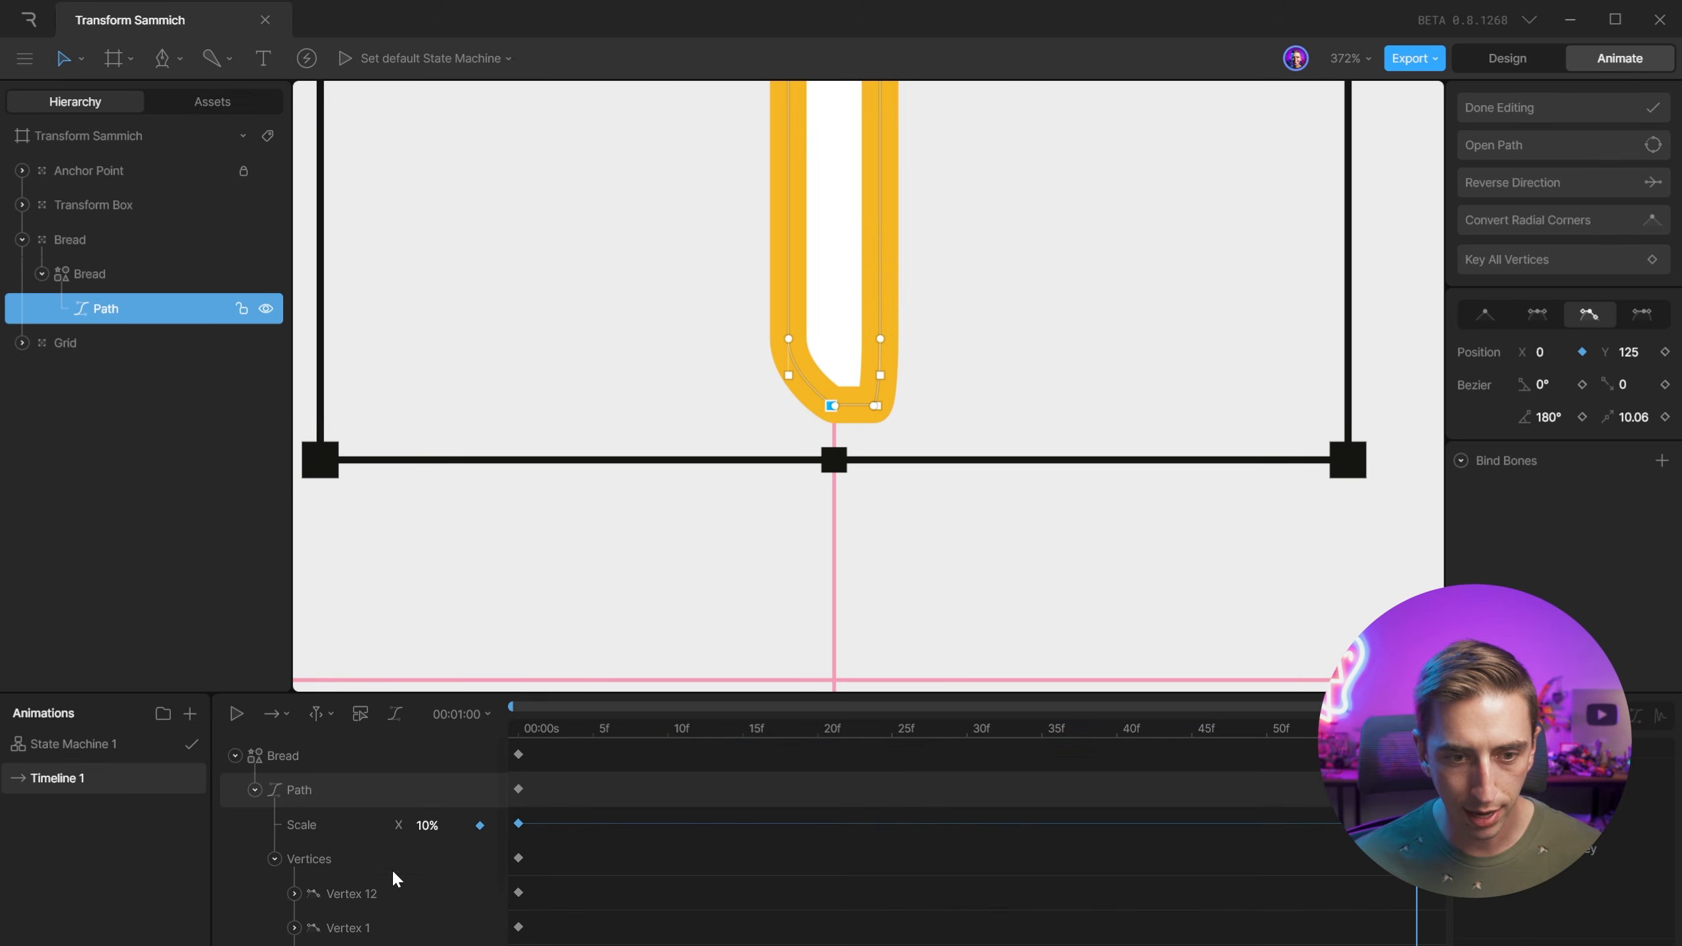
scroll(395, 879, "down", 2)
scroll(394, 879, "up", 2)
scroll(394, 879, "down", 2)
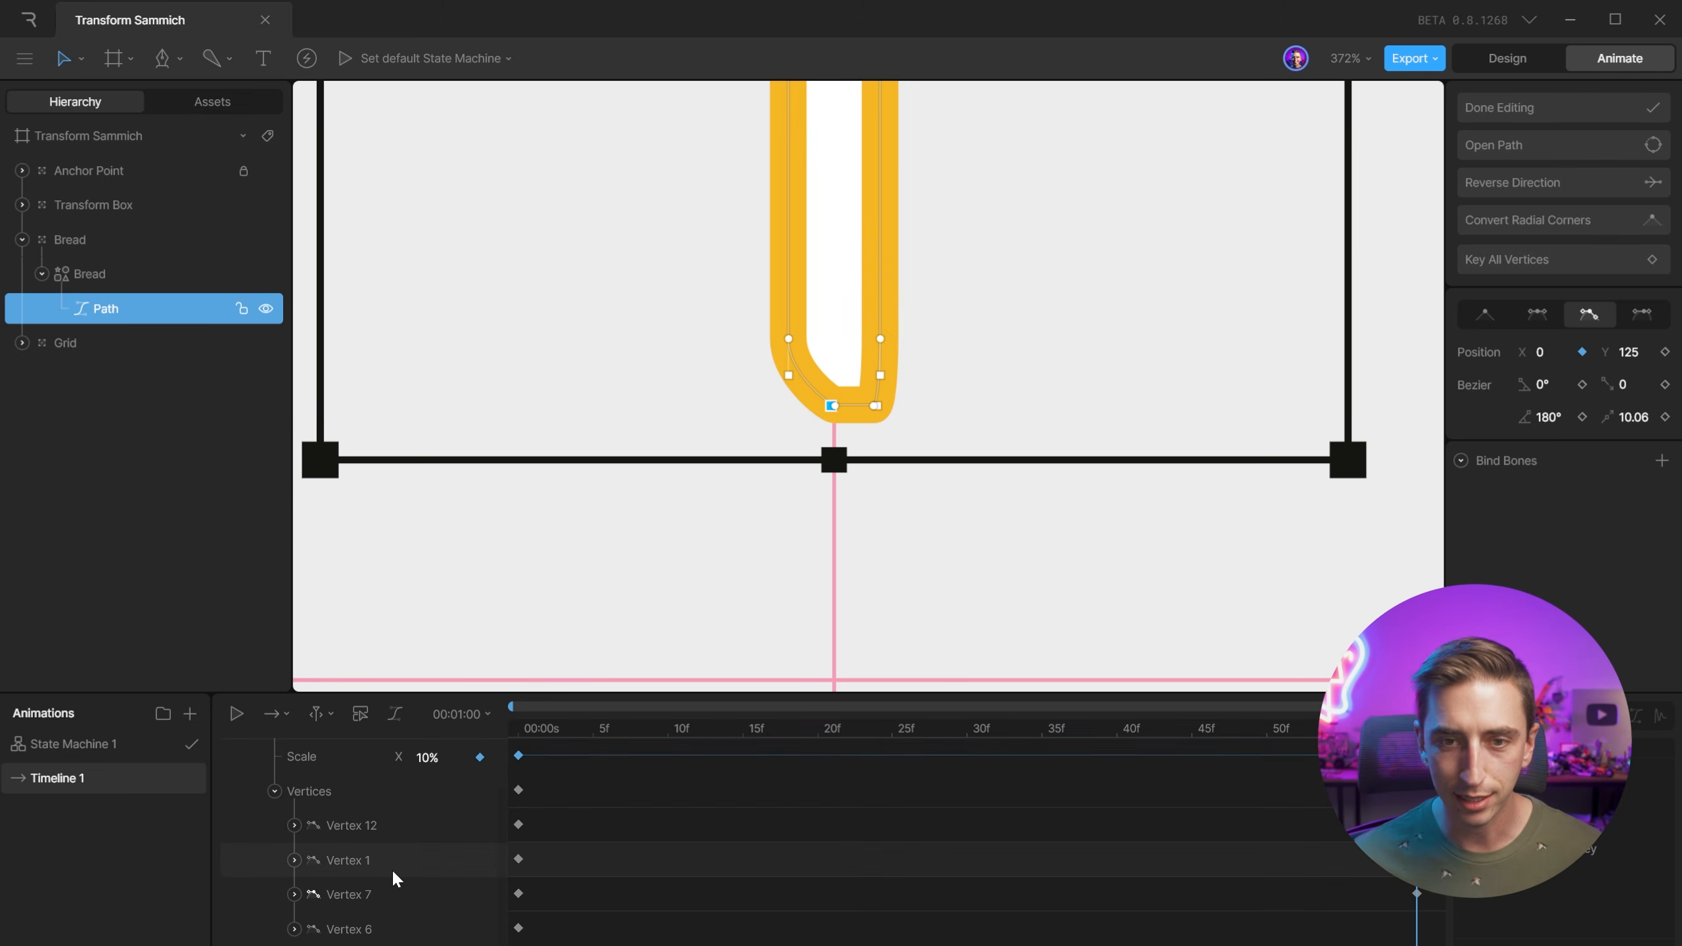
Key the bottom-left vertex's handle length at 00:00:00, then lengthen that handle to 90.06 at 00:01:00.
left_click_drag(771, 729, 448, 751)
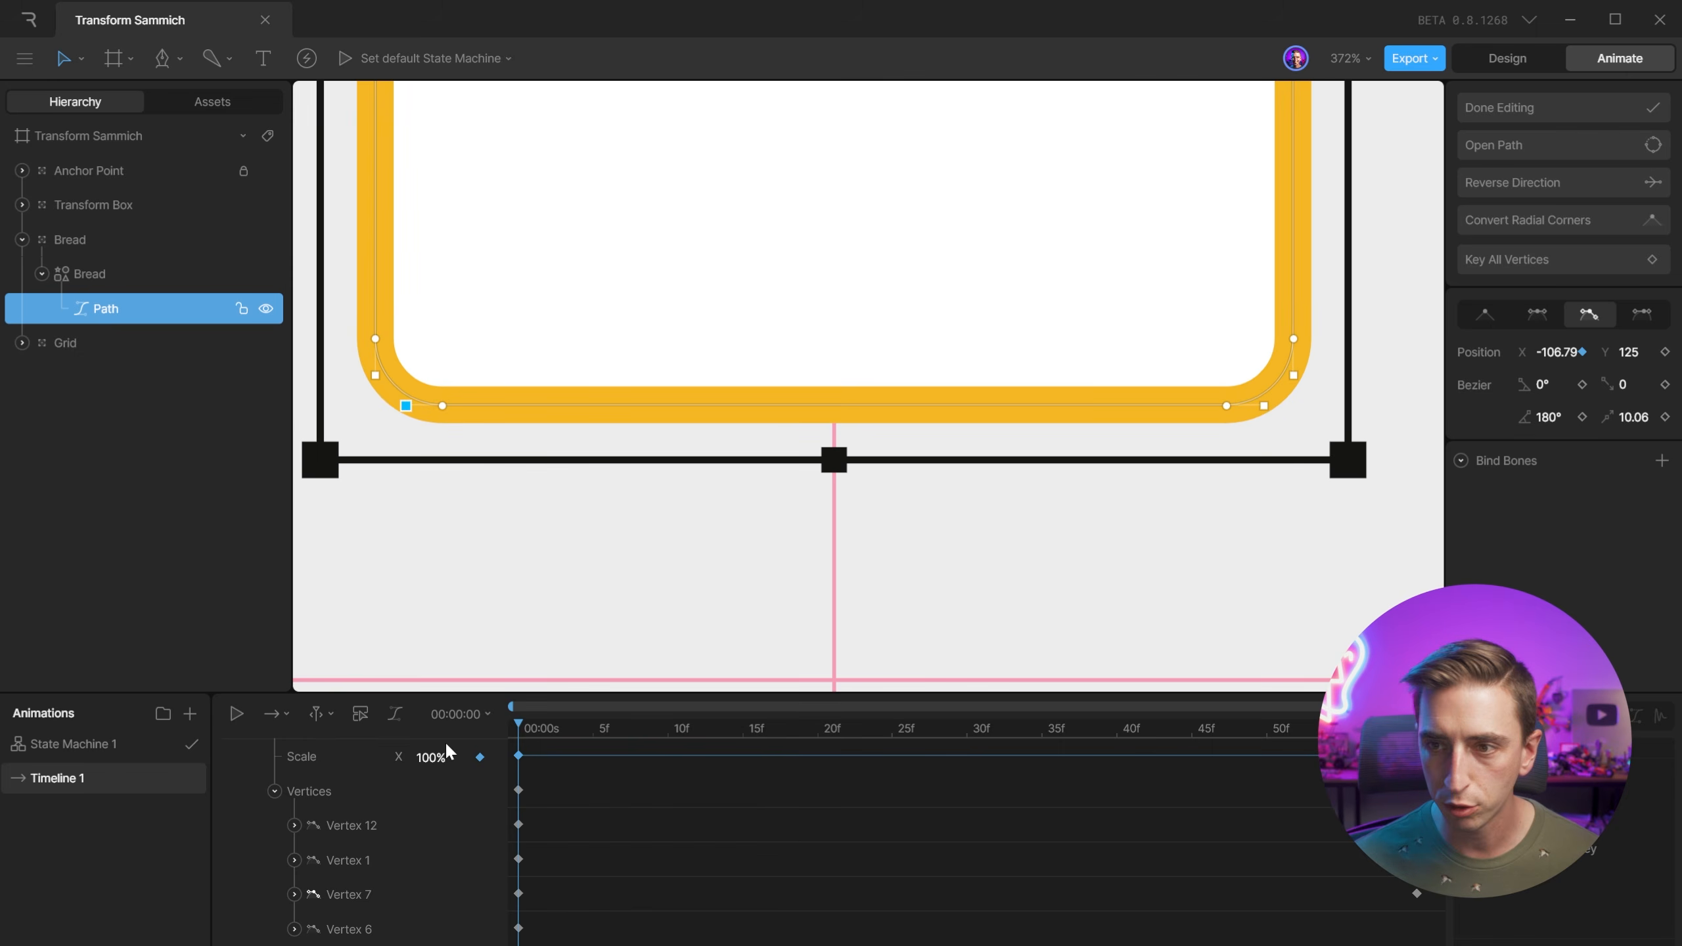
left_click(1664, 416)
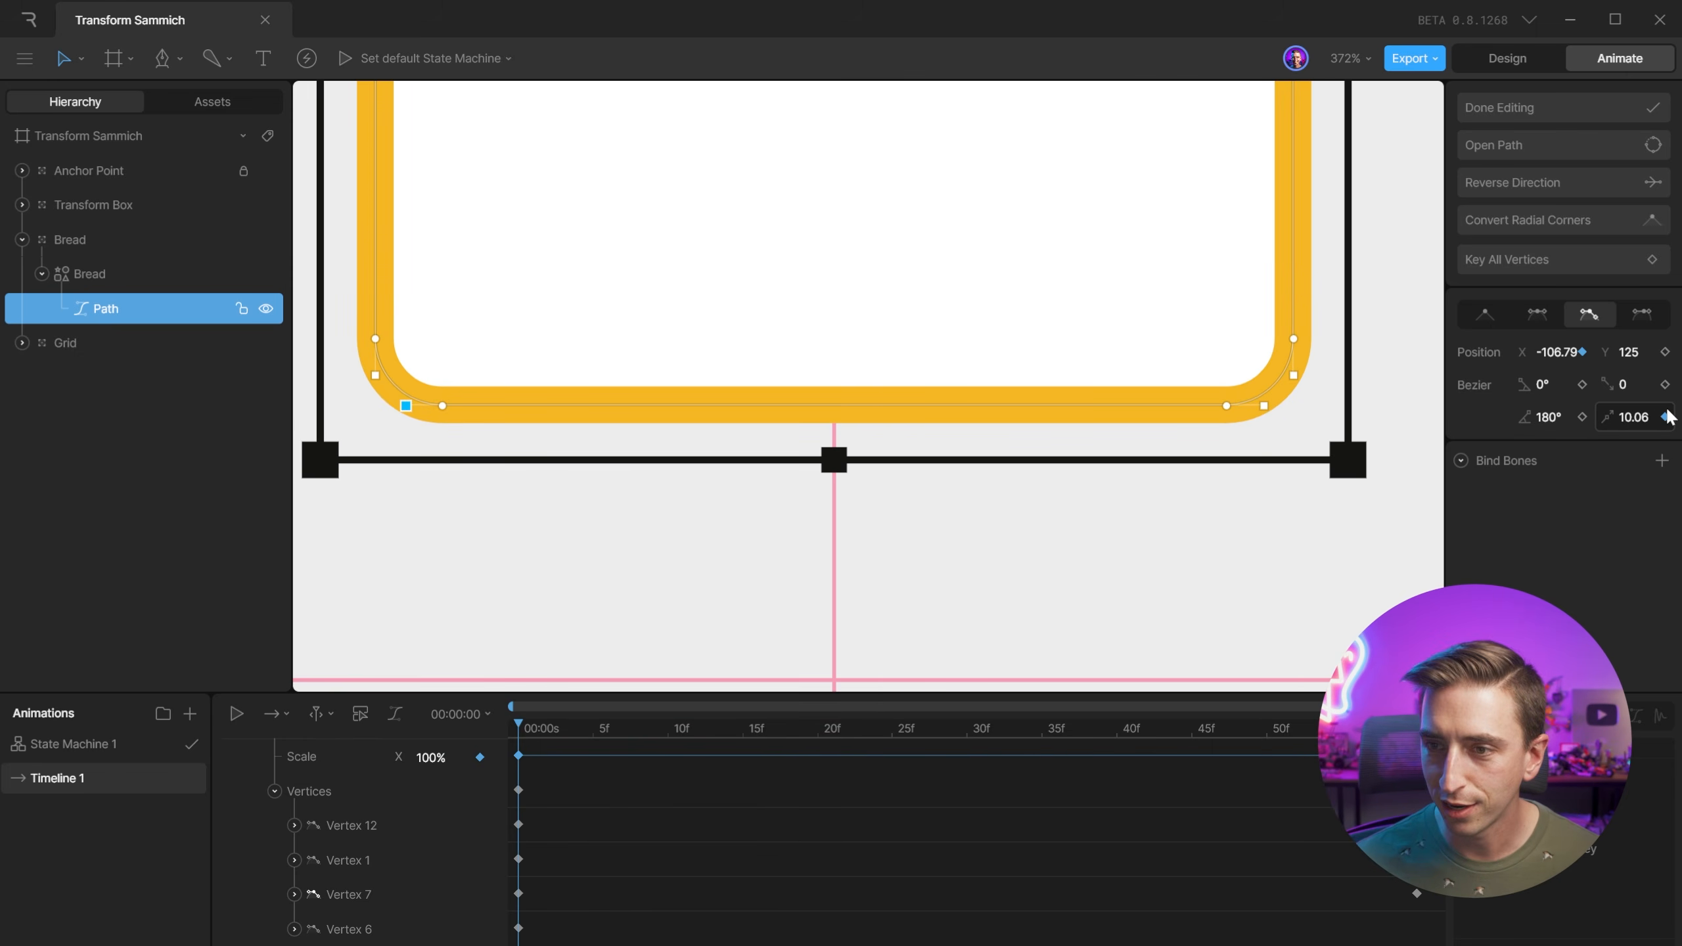
left_click_drag(565, 733, 1416, 732)
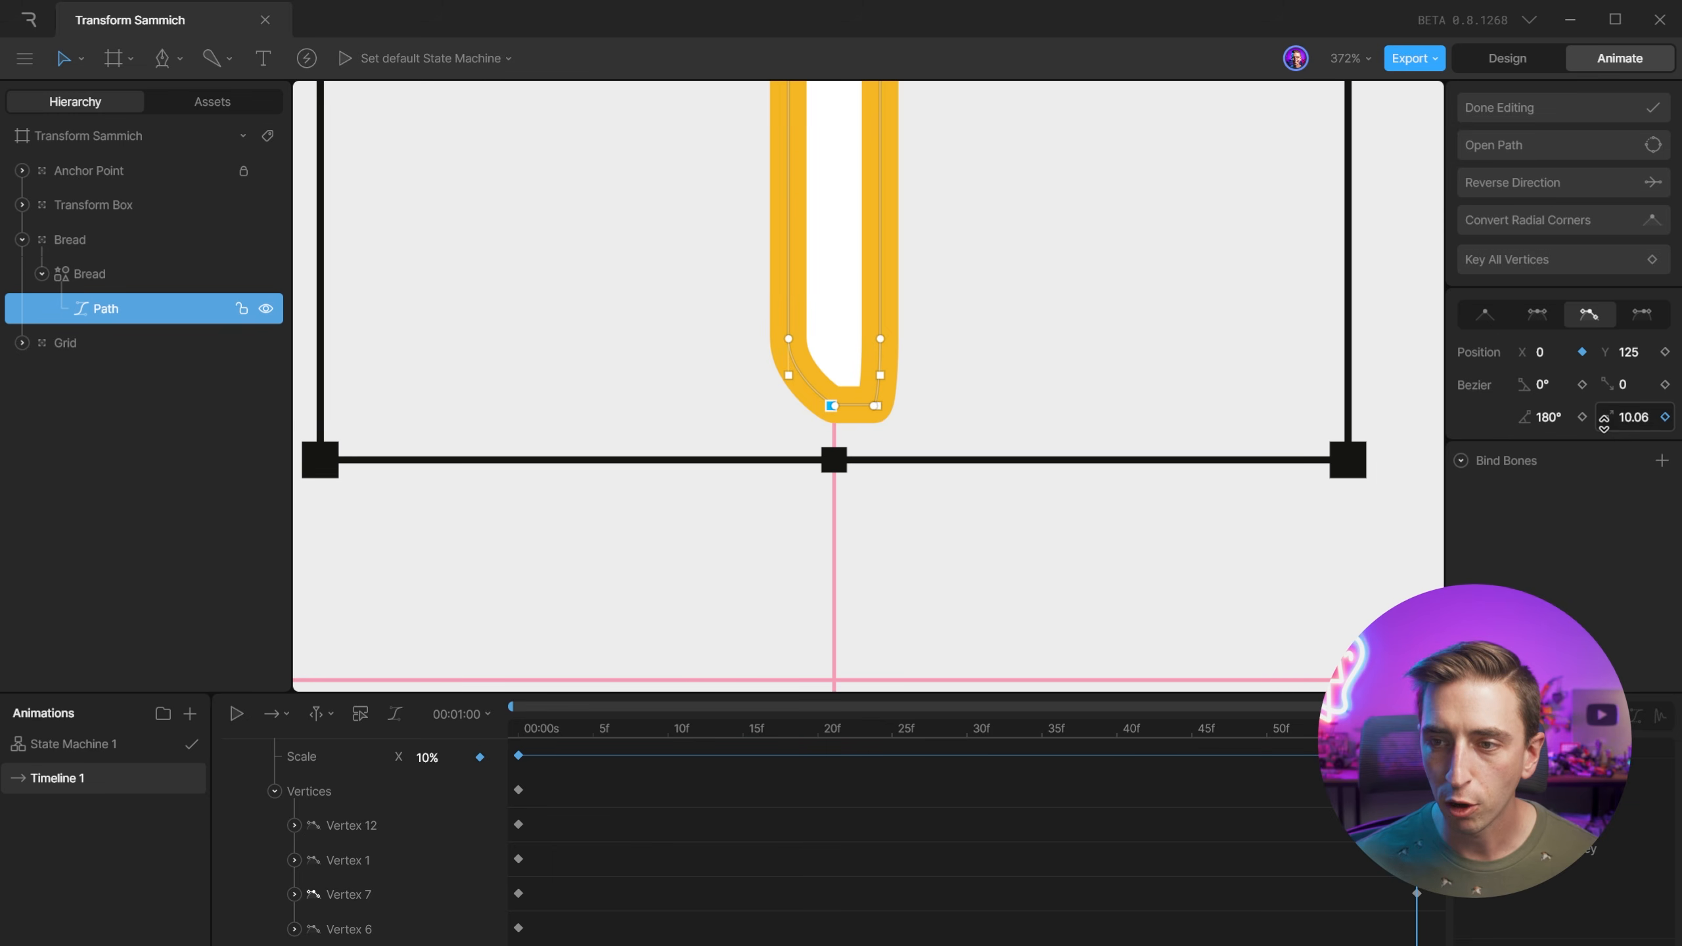
left_click_drag(1640, 416, 1641, 342)
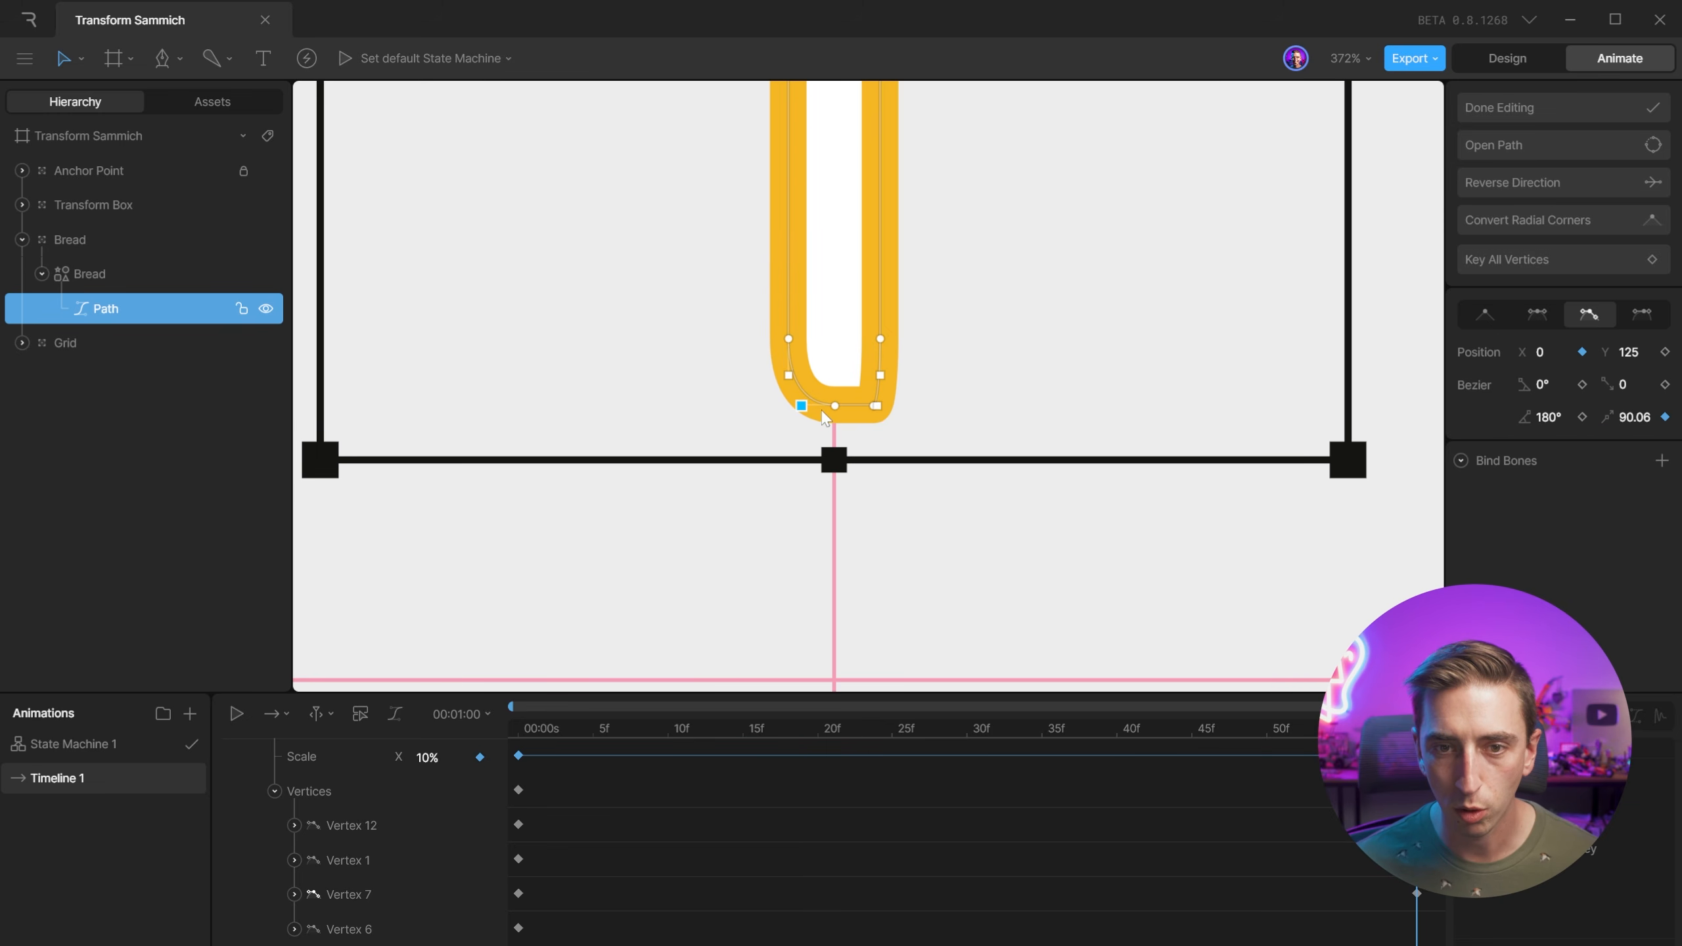
Set the bread's bottom-right vertex to X 0 at 00:01:00.
left_click(874, 406)
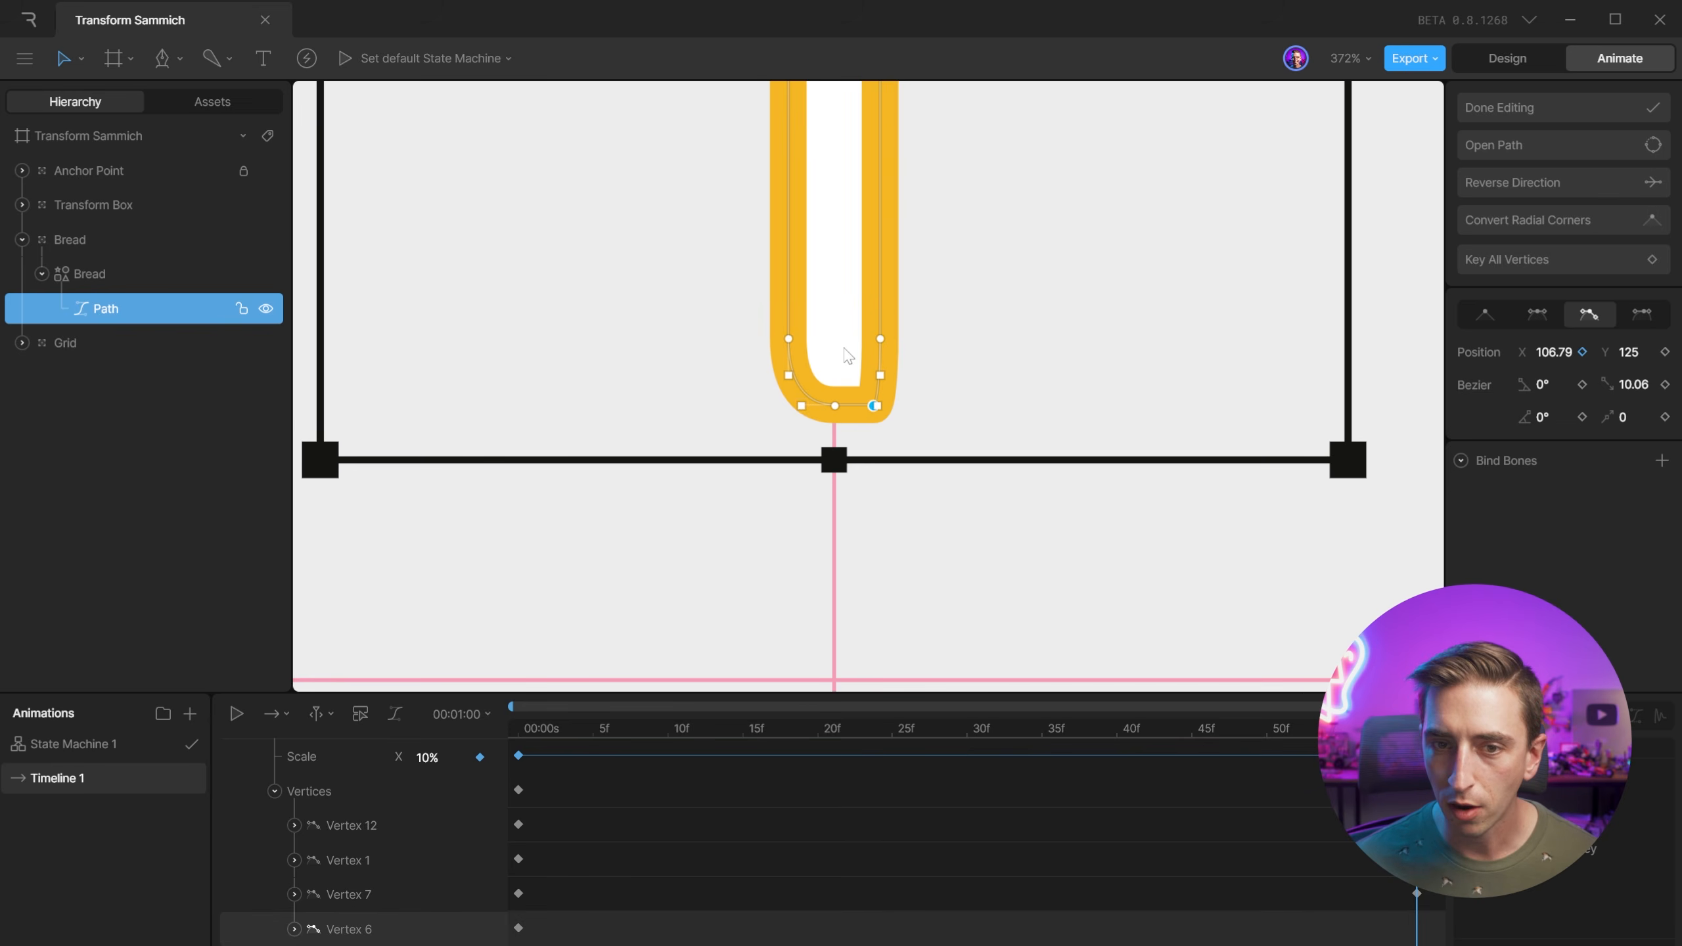
left_click_drag(1553, 351, 1497, 456)
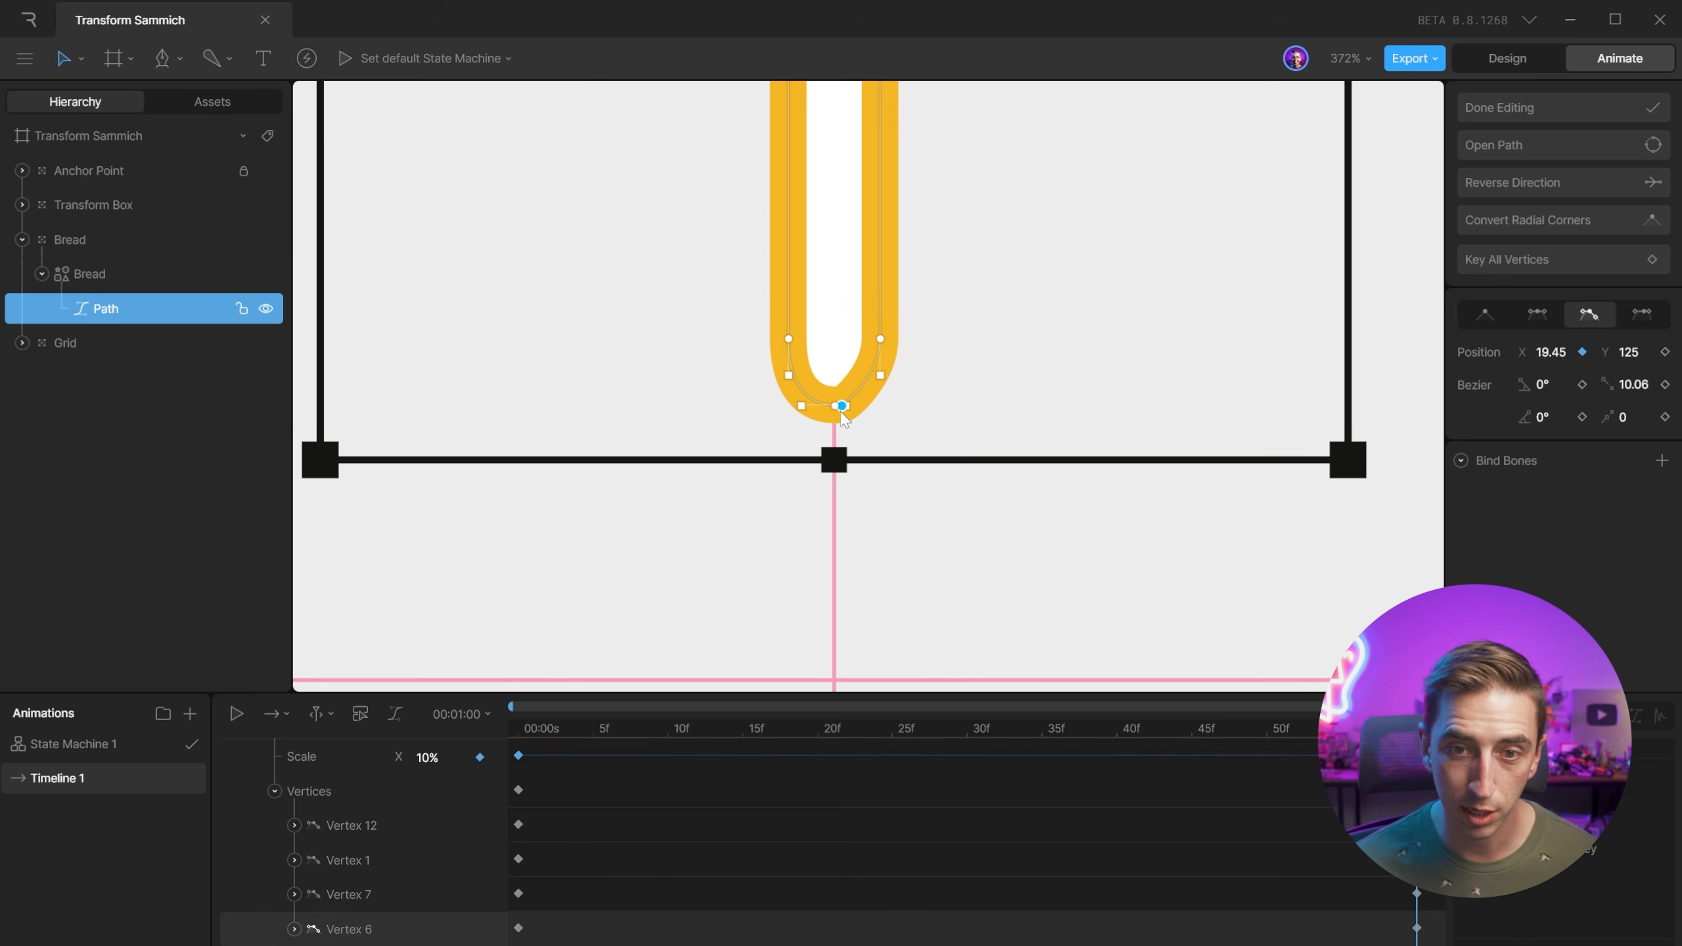
left_click(1551, 351)
type("0")
key("Return")
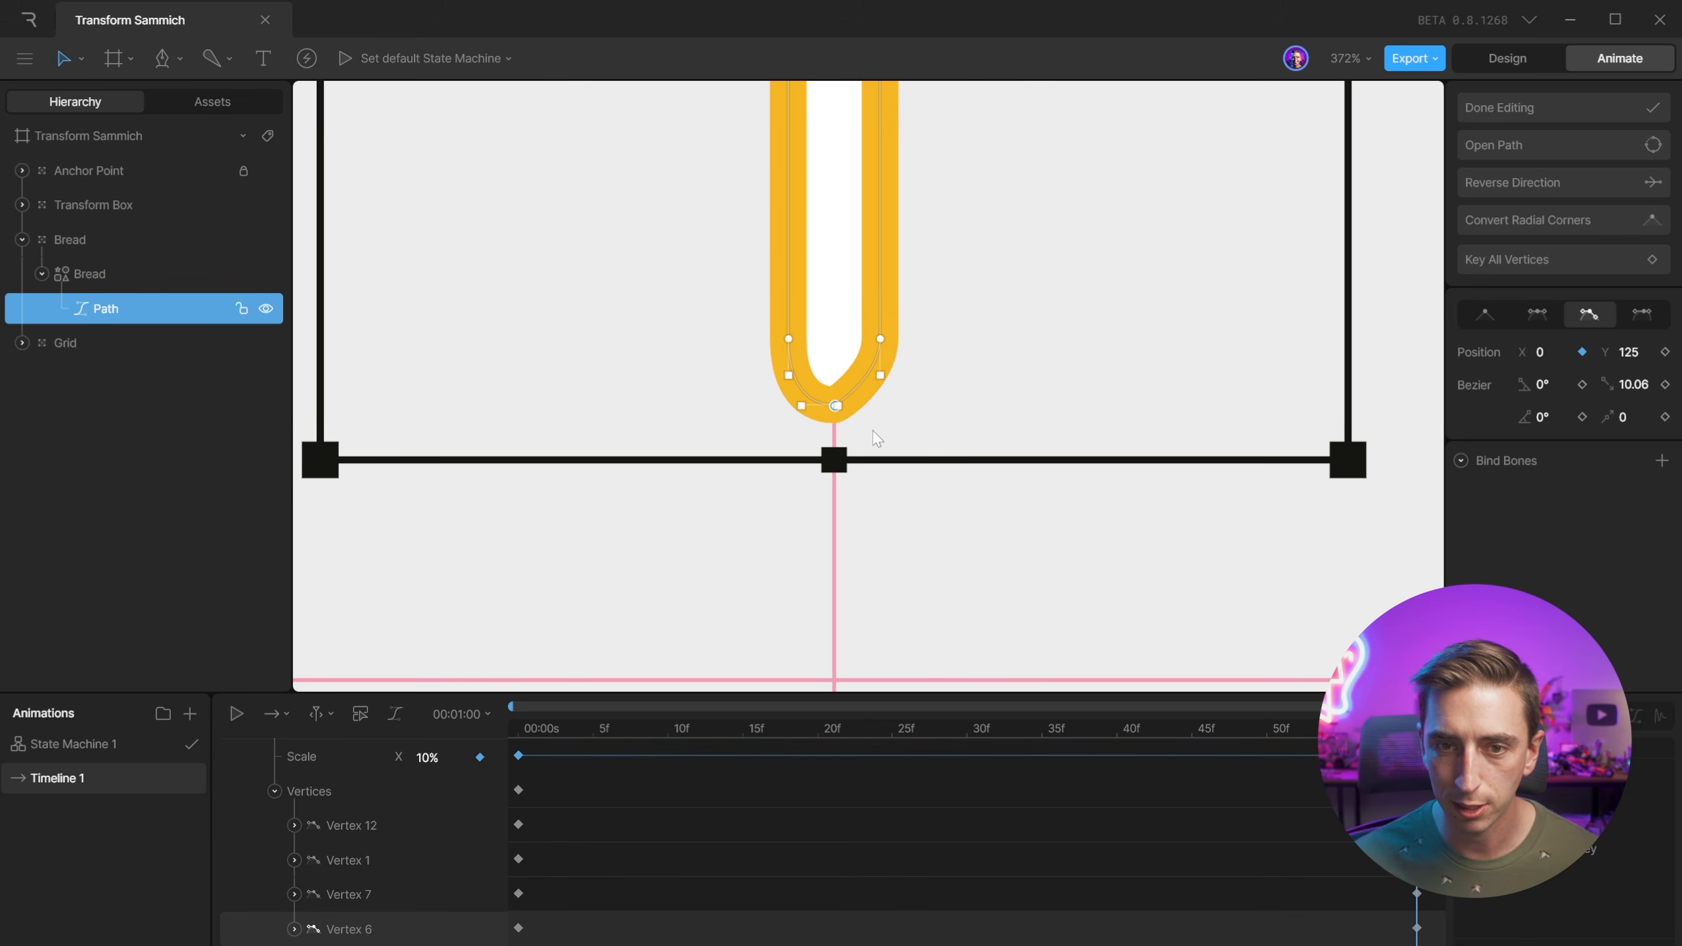
Key the bottom-right vertex's handle length at 00:00:00, then lengthen that handle to 94.06 at 00:01:00.
left_click_drag(863, 713, 520, 725)
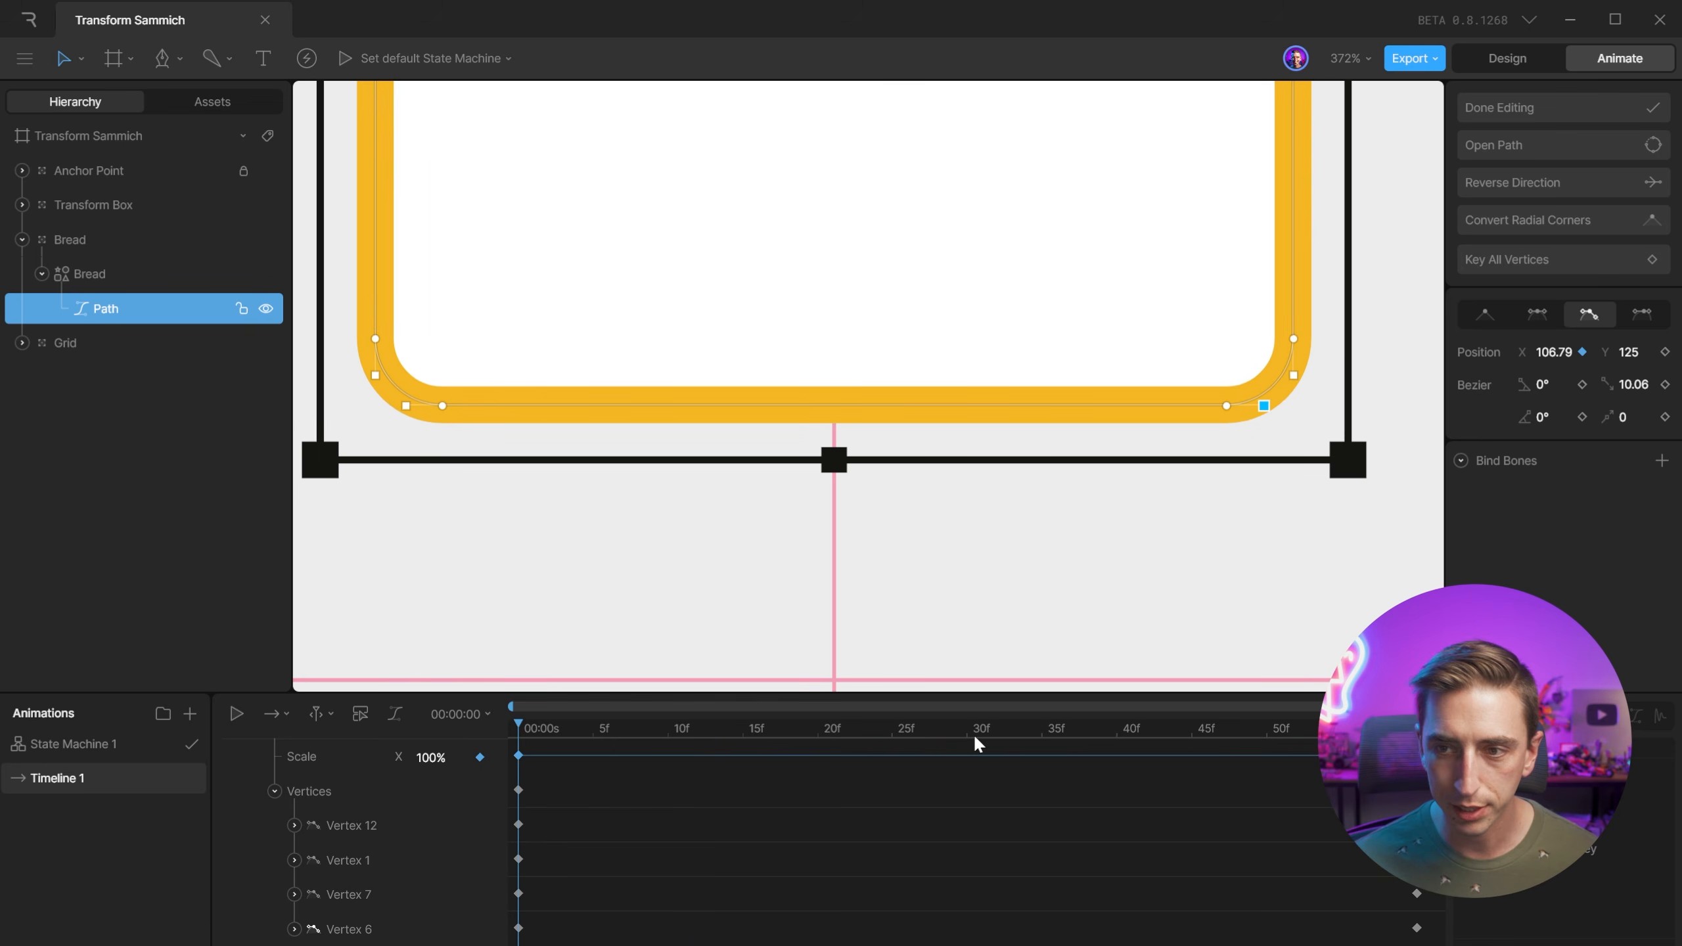
left_click(1665, 385)
left_click_drag(1378, 728, 1416, 729)
left_click_drag(1632, 383, 1639, 306)
Set the handle lengths of both bottom vertices to 90 at 00:01:00 and scrub back to 00:00:00 to check the motion.
left_click(801, 407)
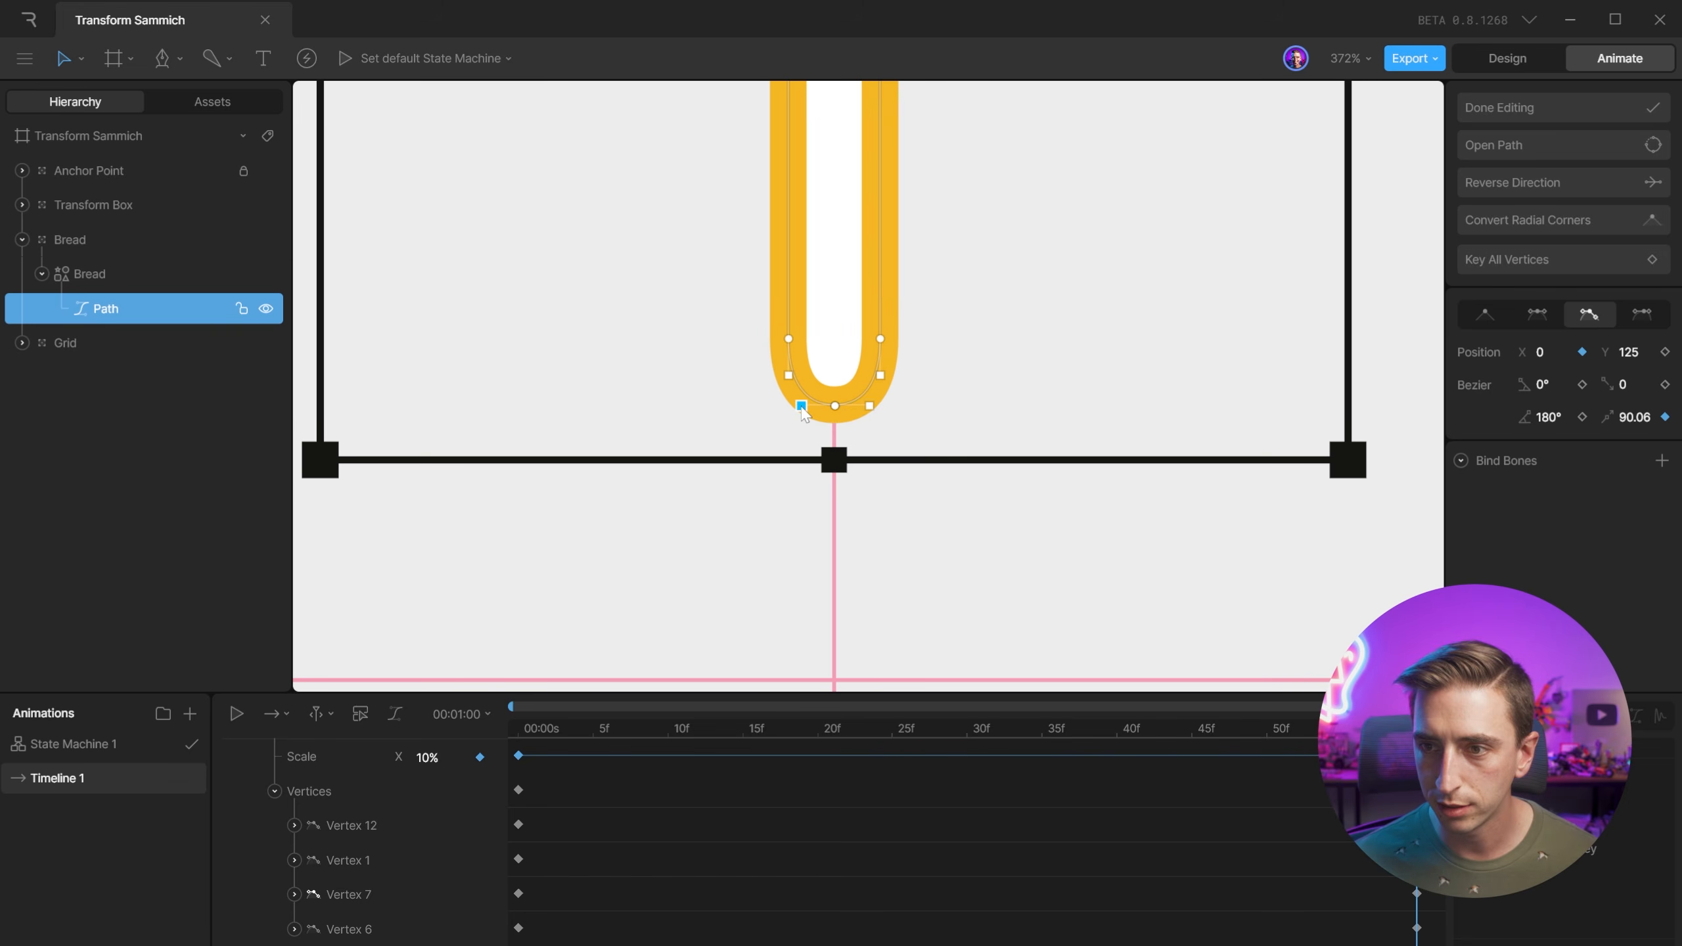
left_click(1634, 417)
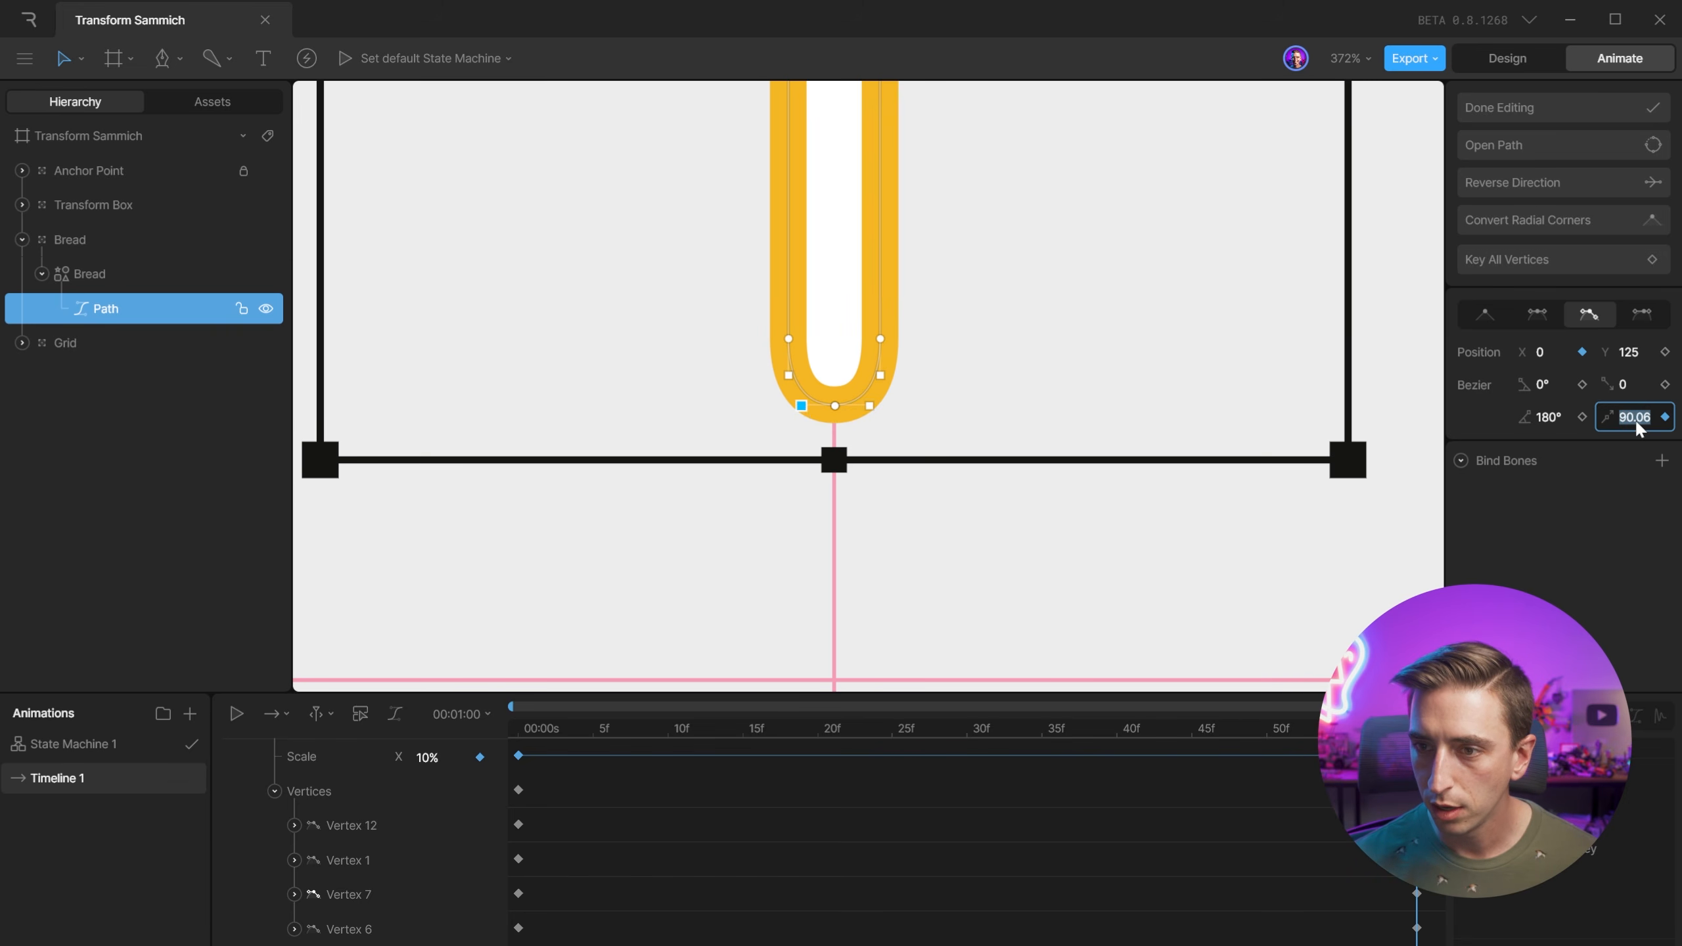
type("90")
key("Return")
left_click(869, 406)
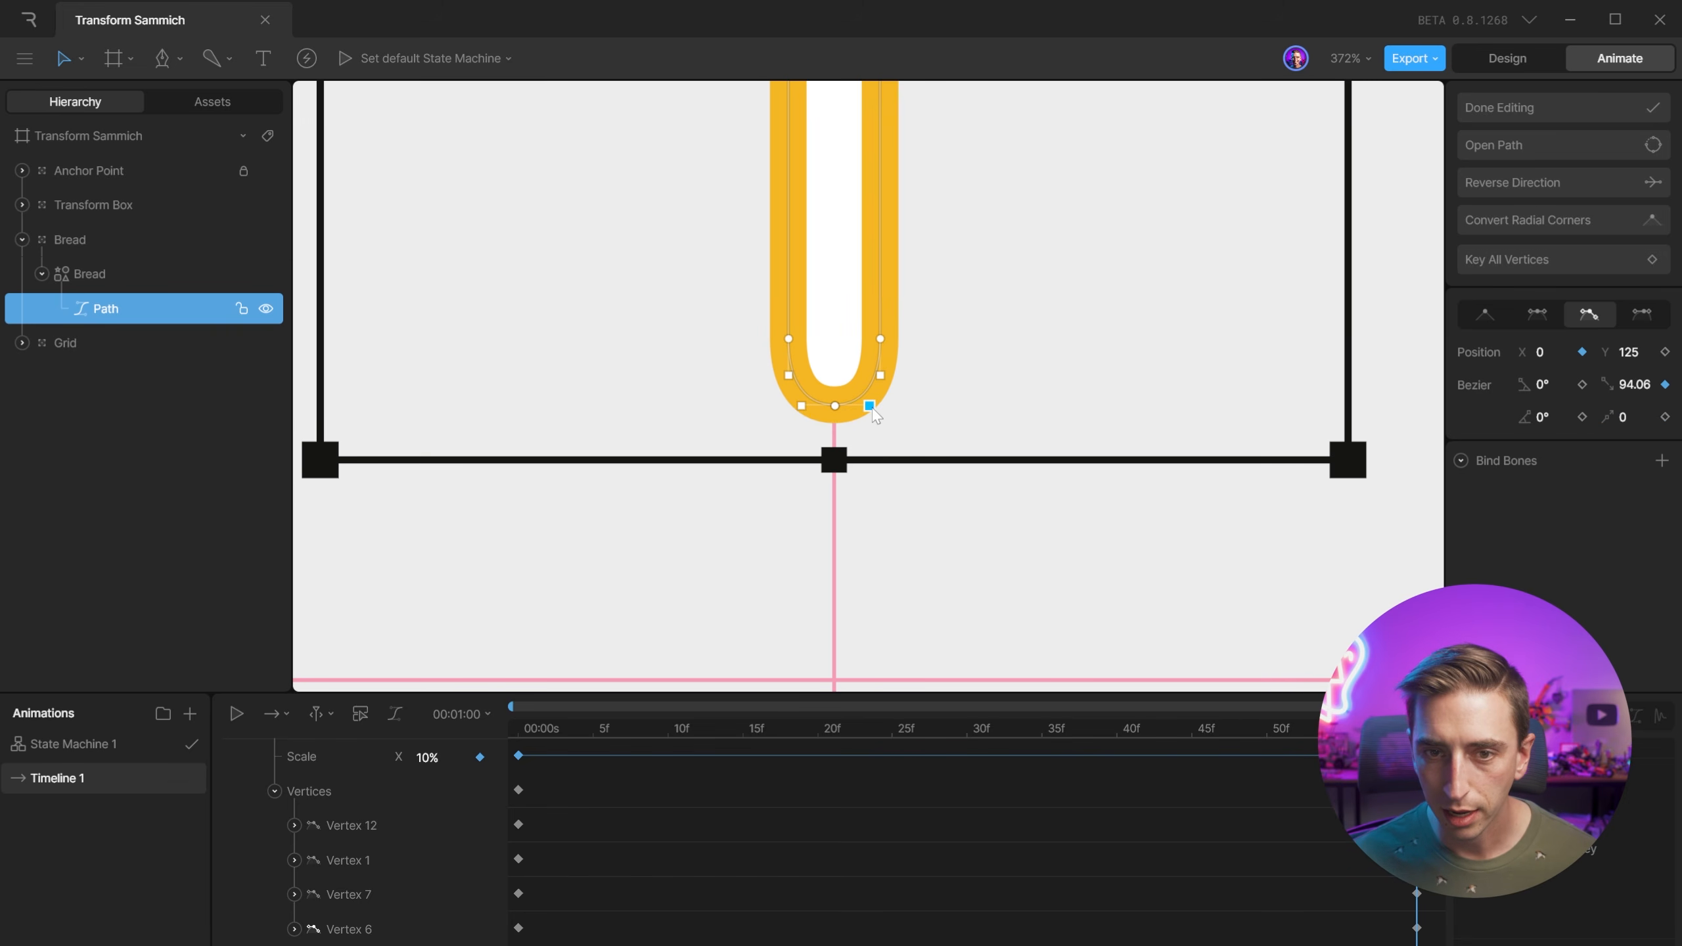
left_click(1635, 389)
type("90")
key("Return")
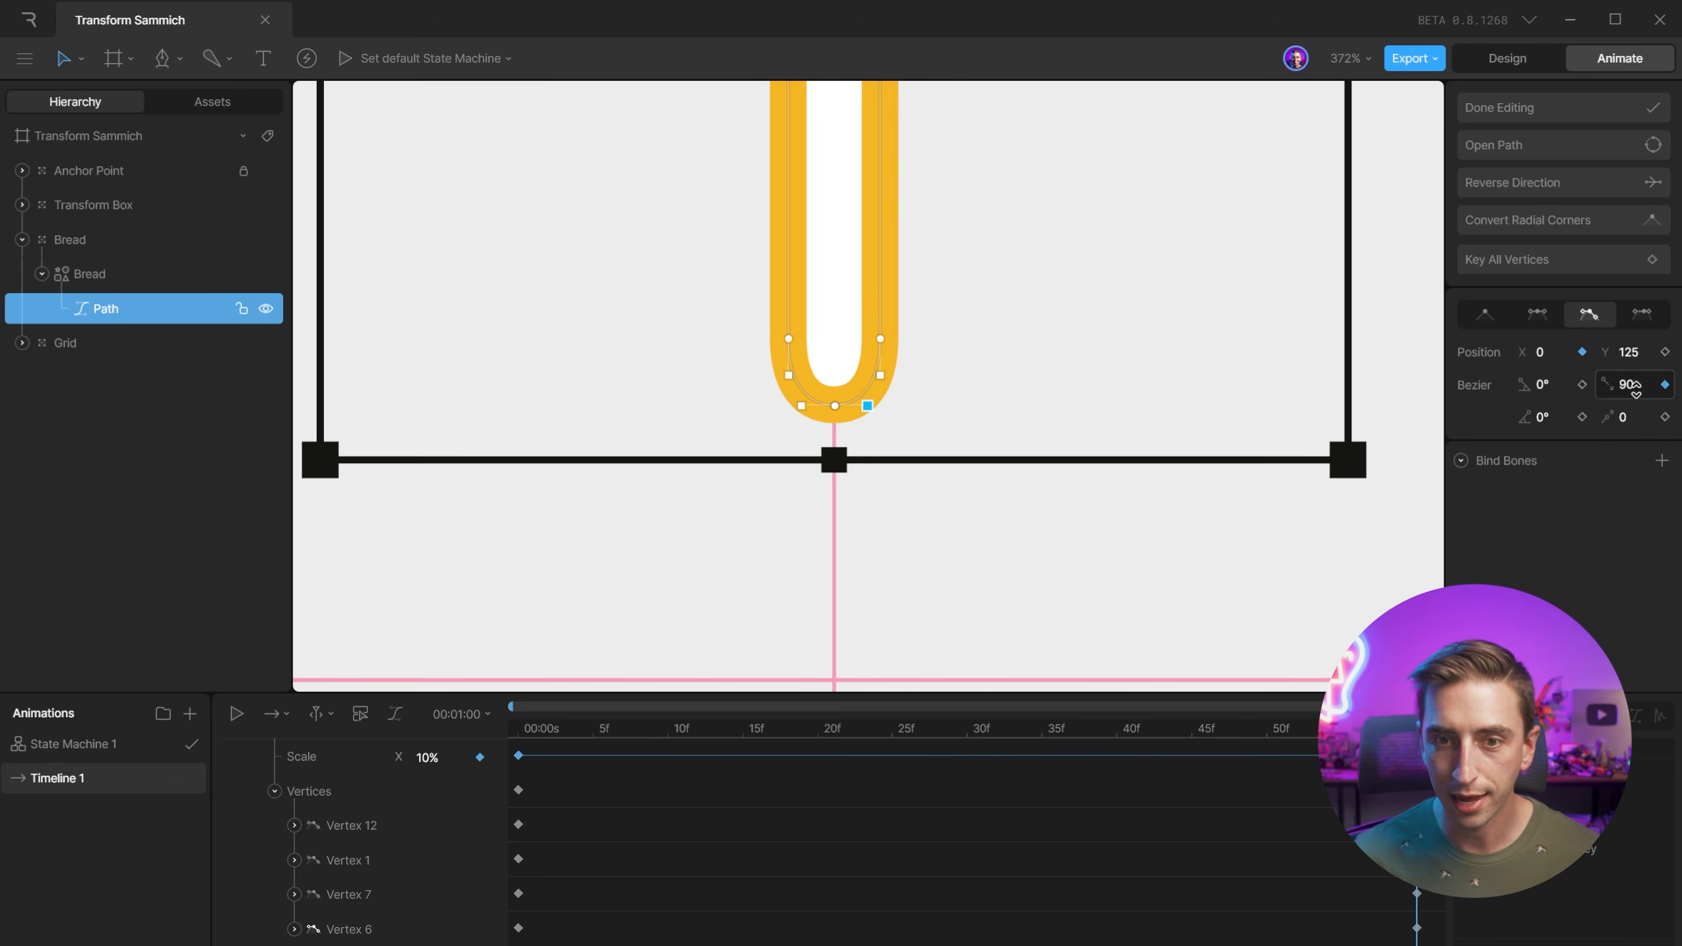
left_click_drag(1416, 727, 405, 861)
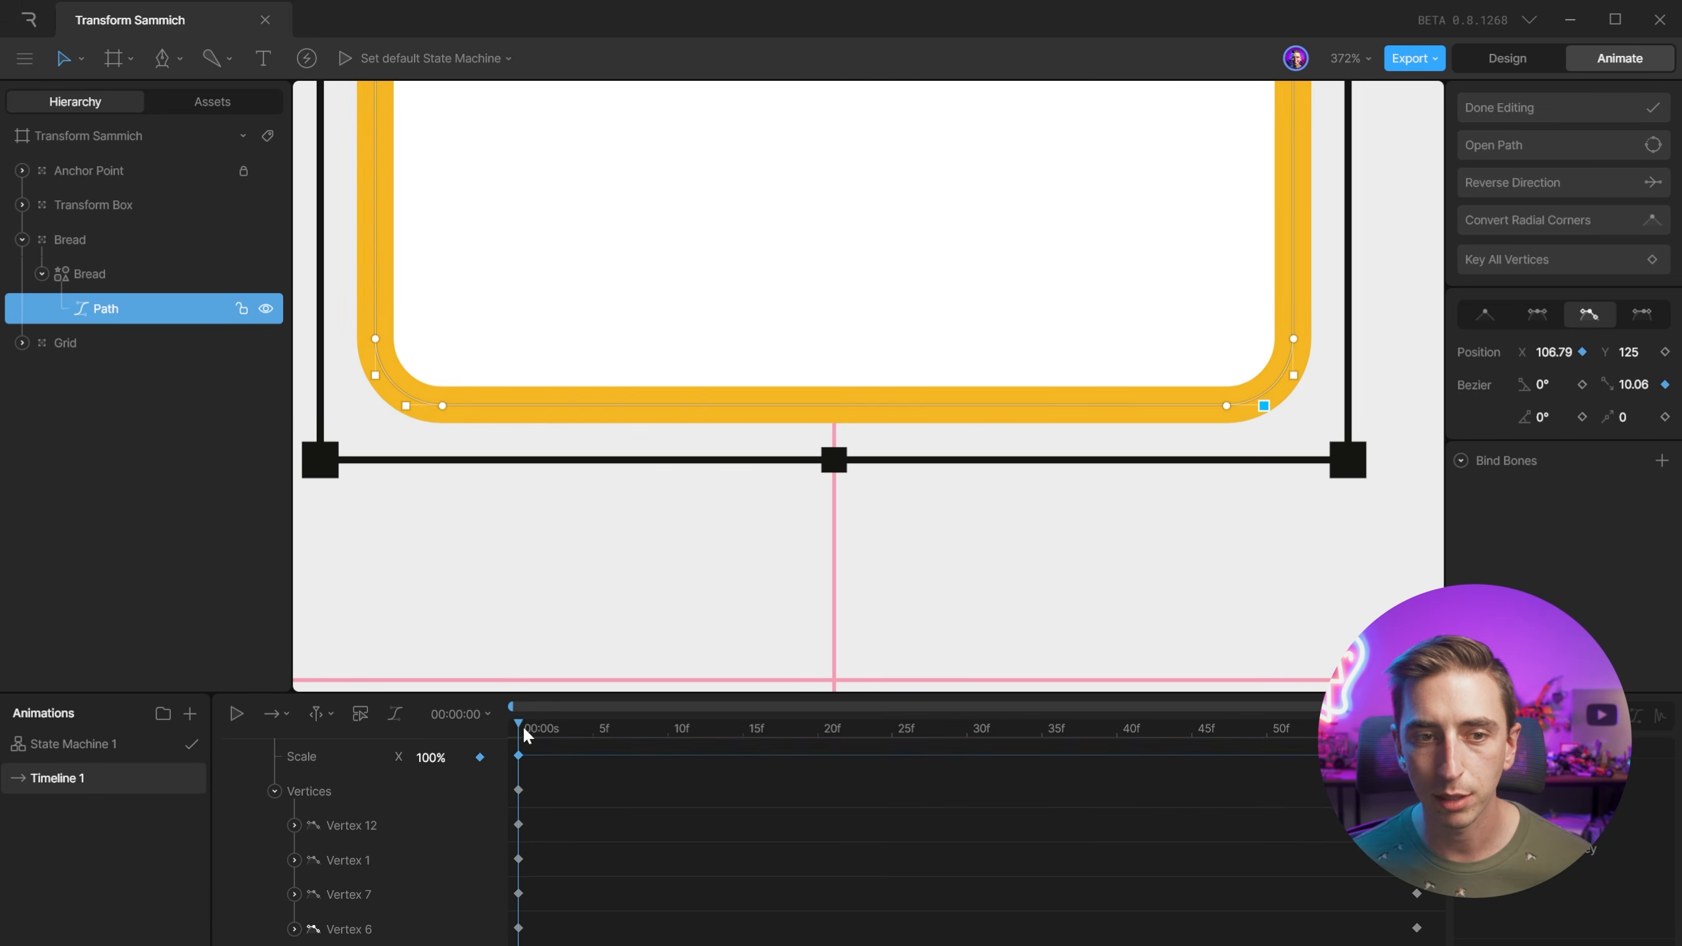
Key the X positions of the top-left and top-right bread vertices at 00:00:00.
key("ctrl+minus")
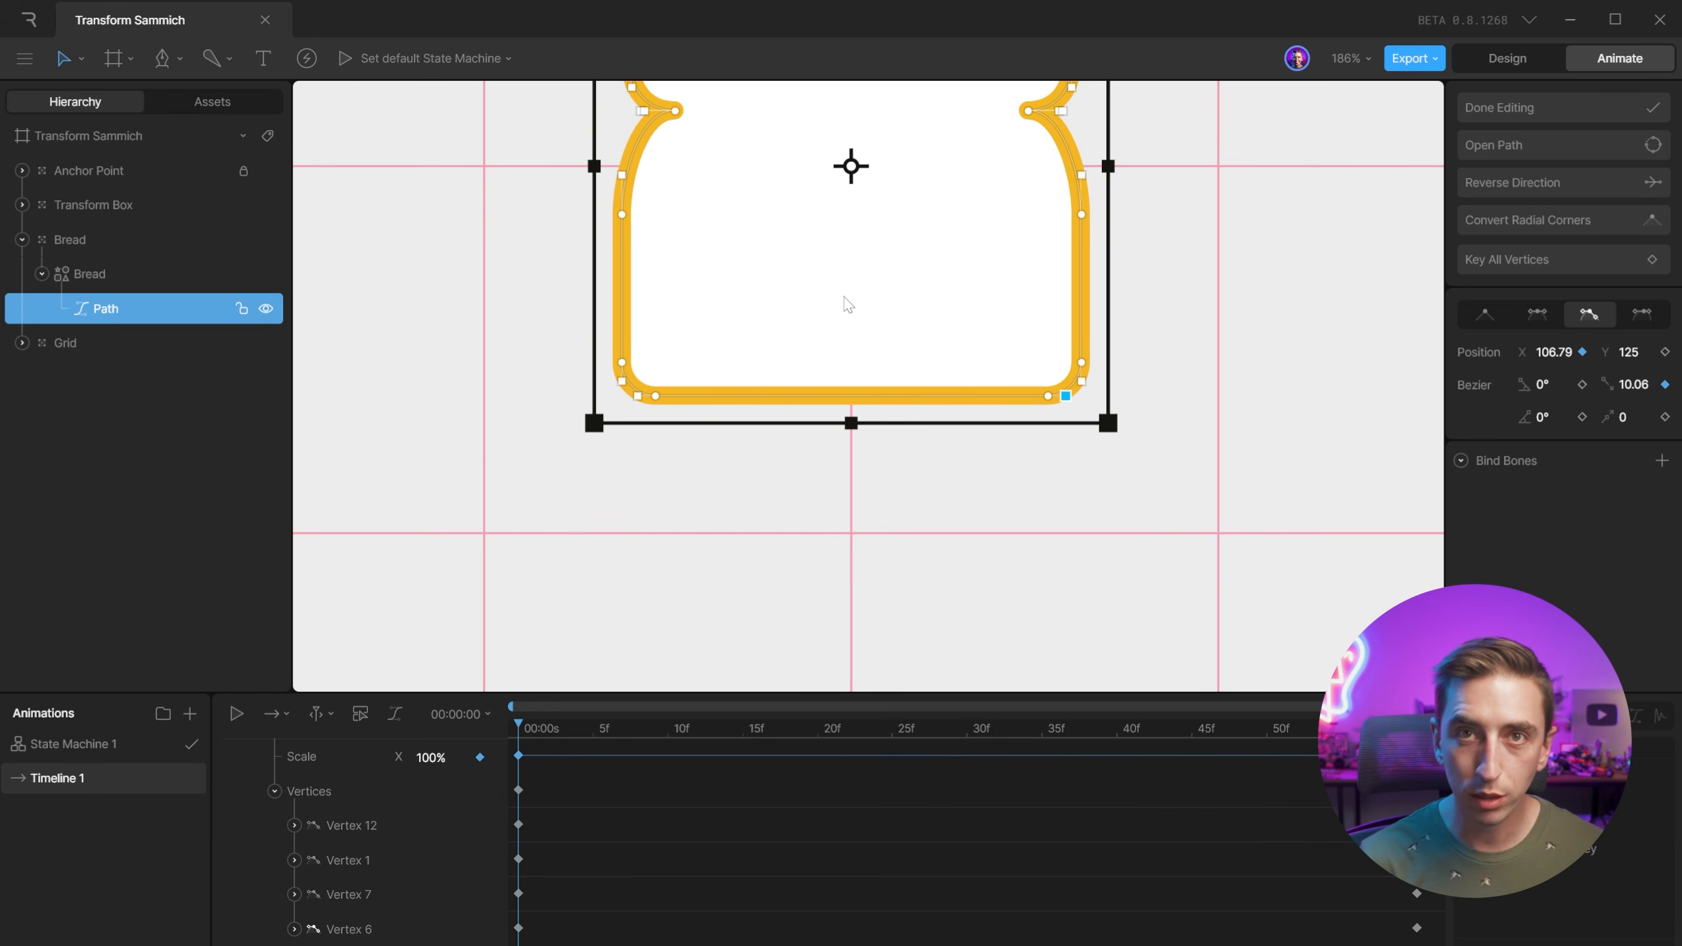
key("space")
left_click_drag(1030, 133, 1067, 393)
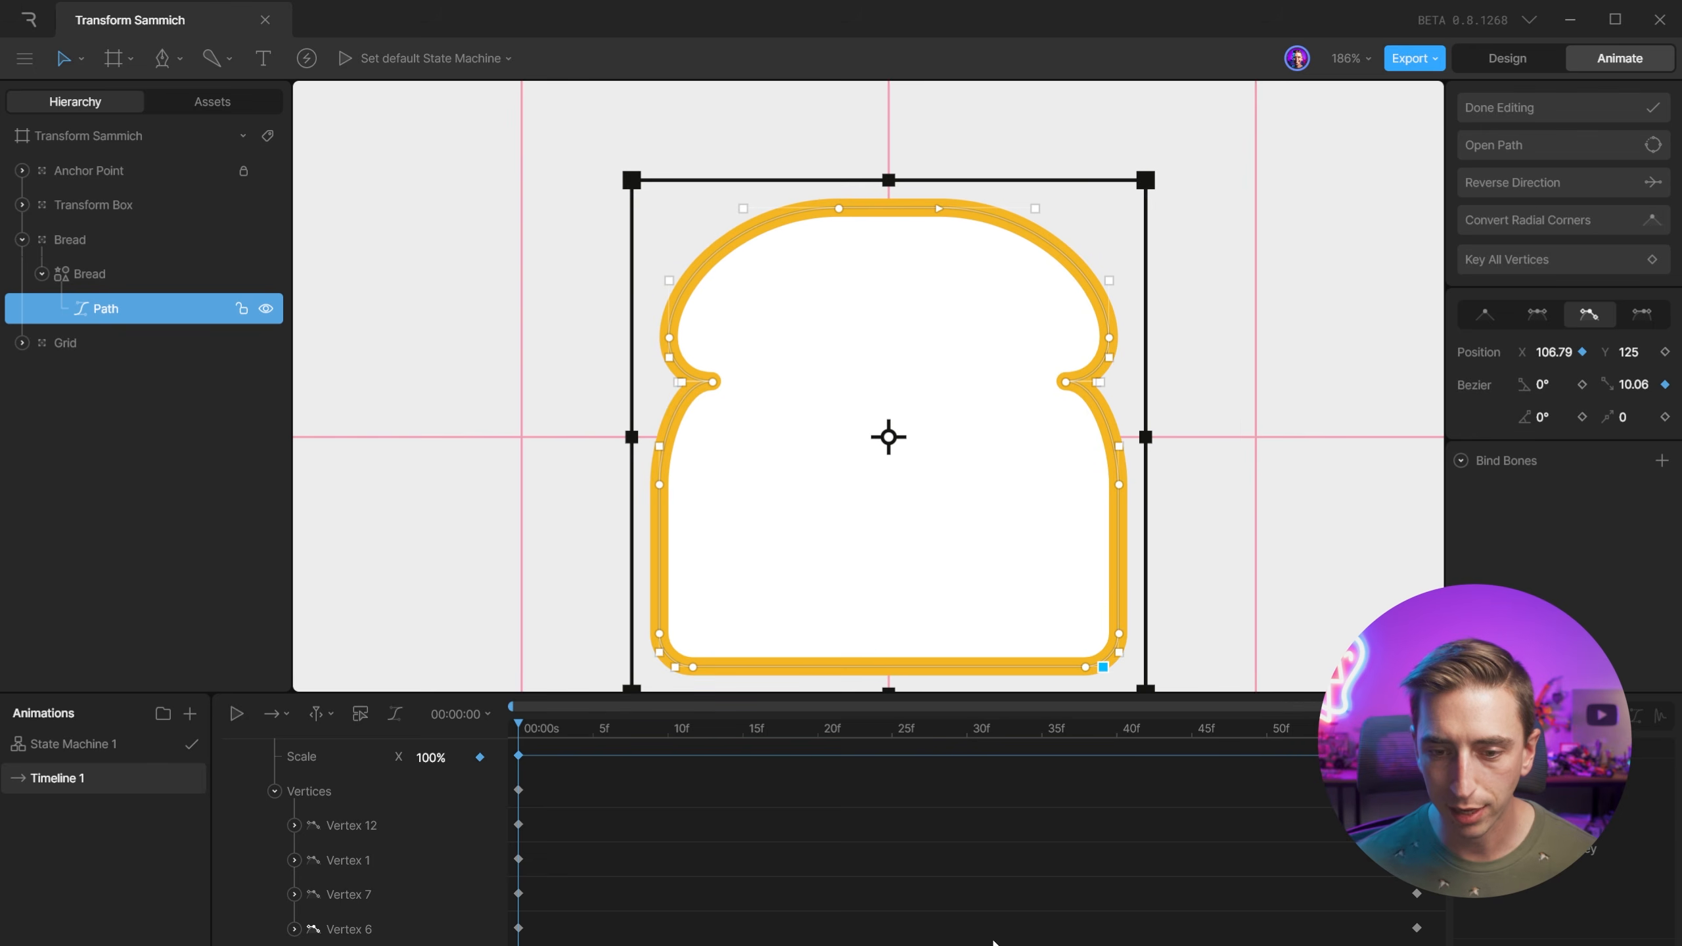
left_click_drag(536, 733, 1416, 762)
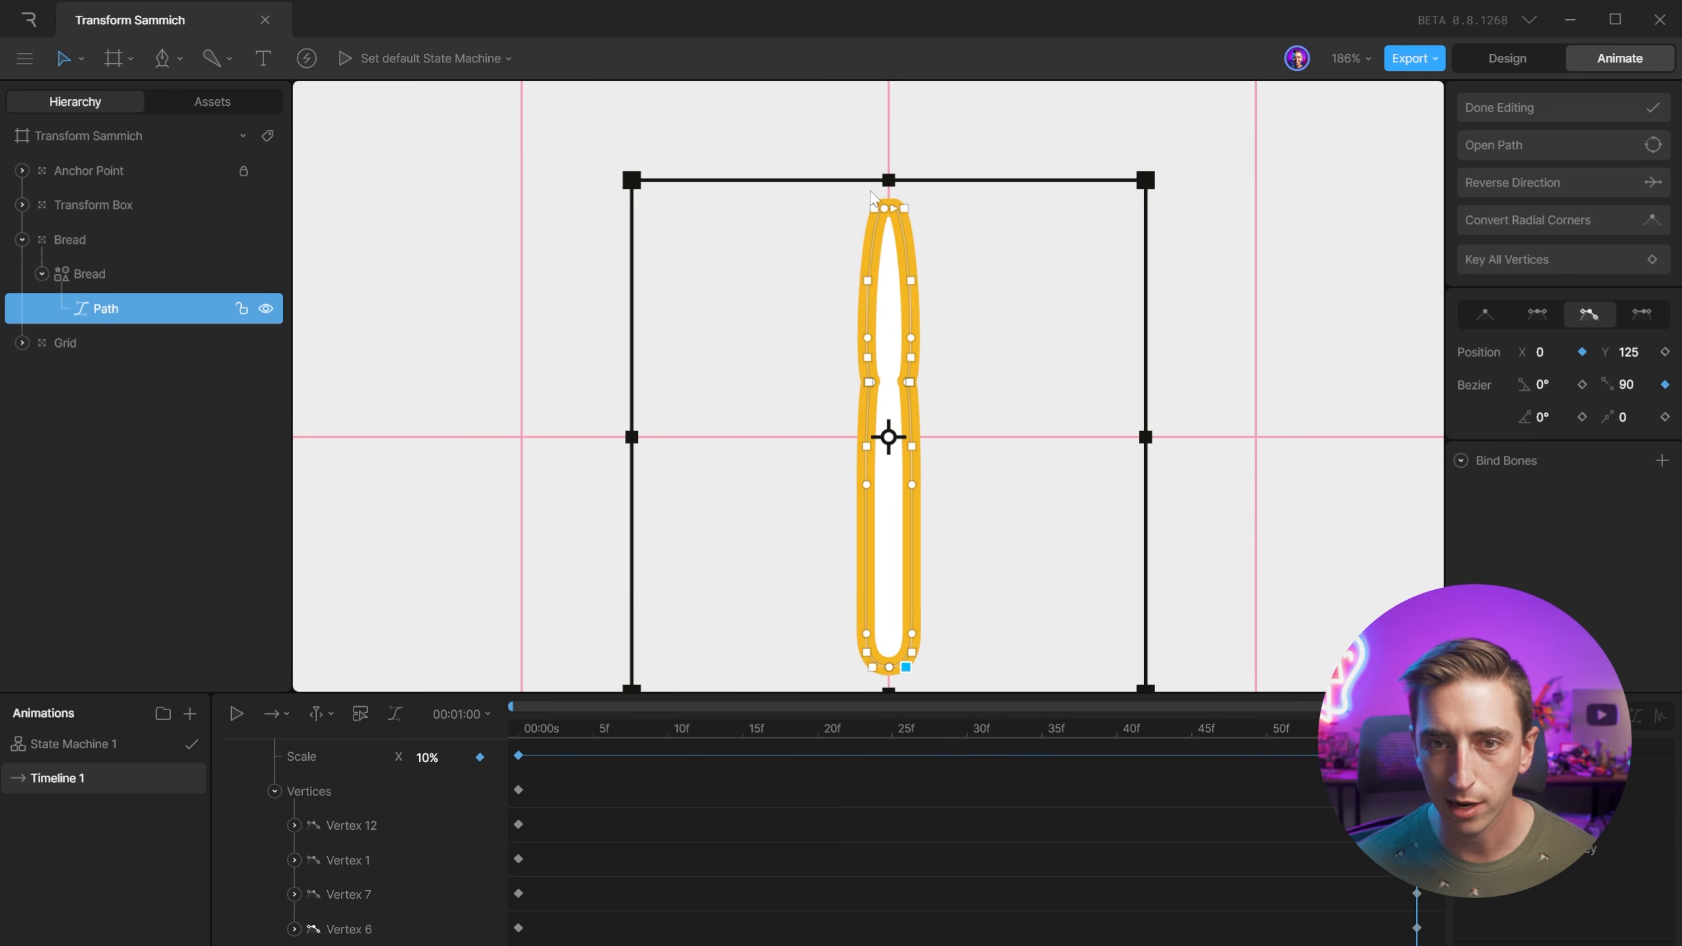
left_click(885, 208)
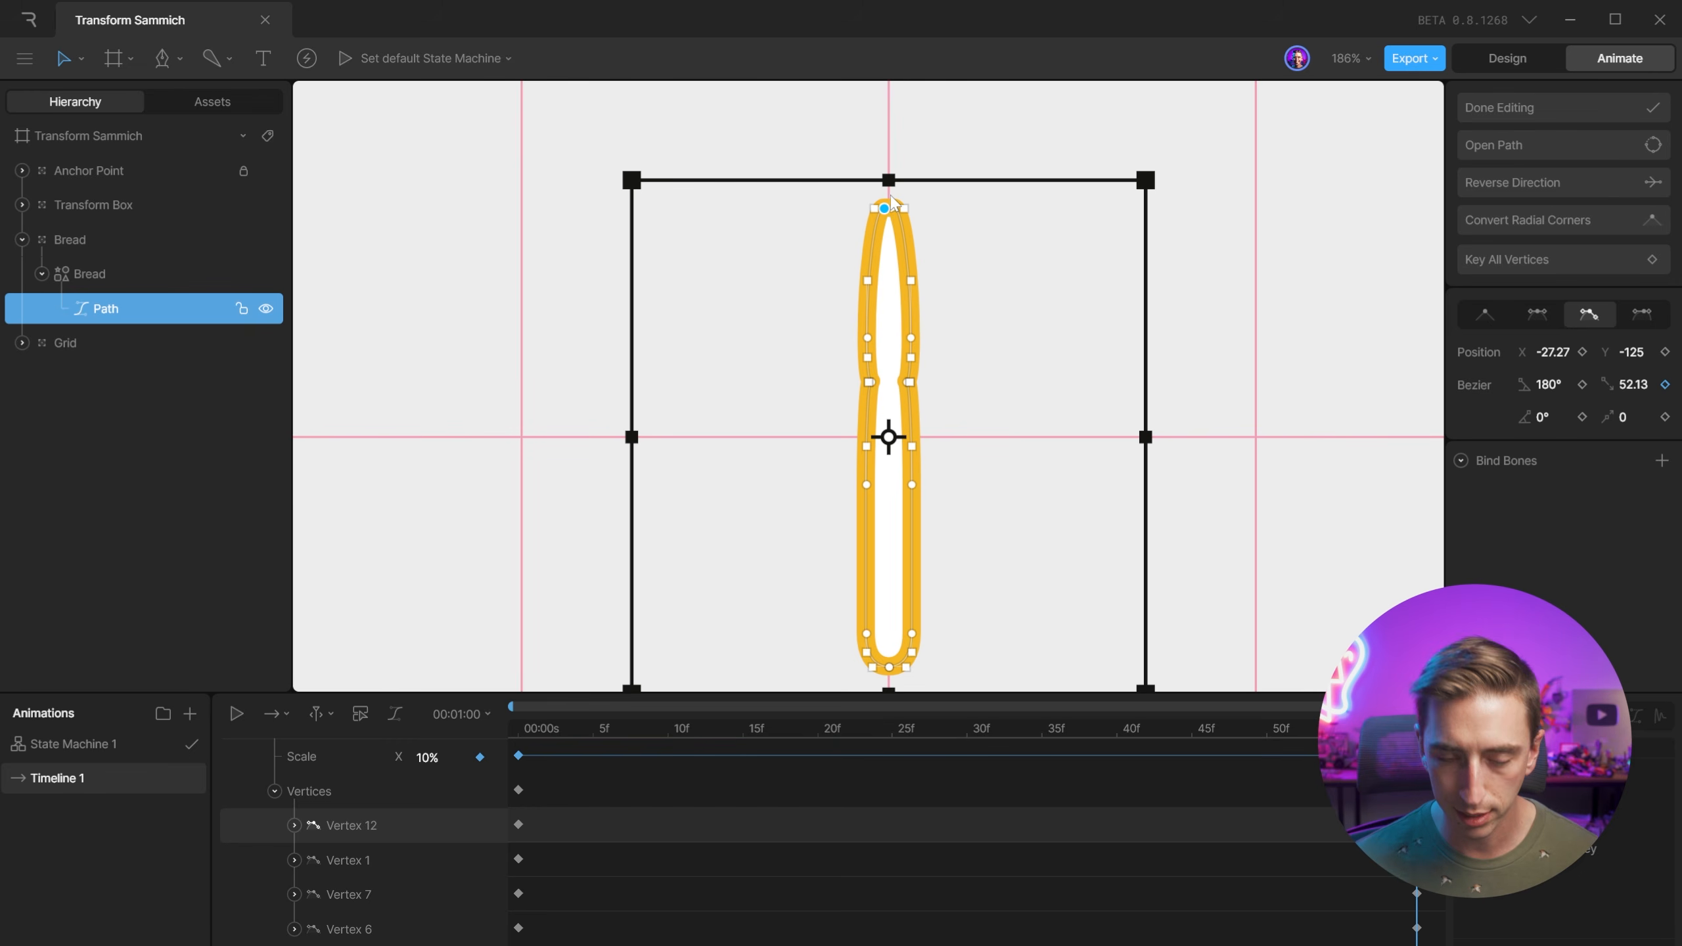
scroll(893, 199, "up", 5)
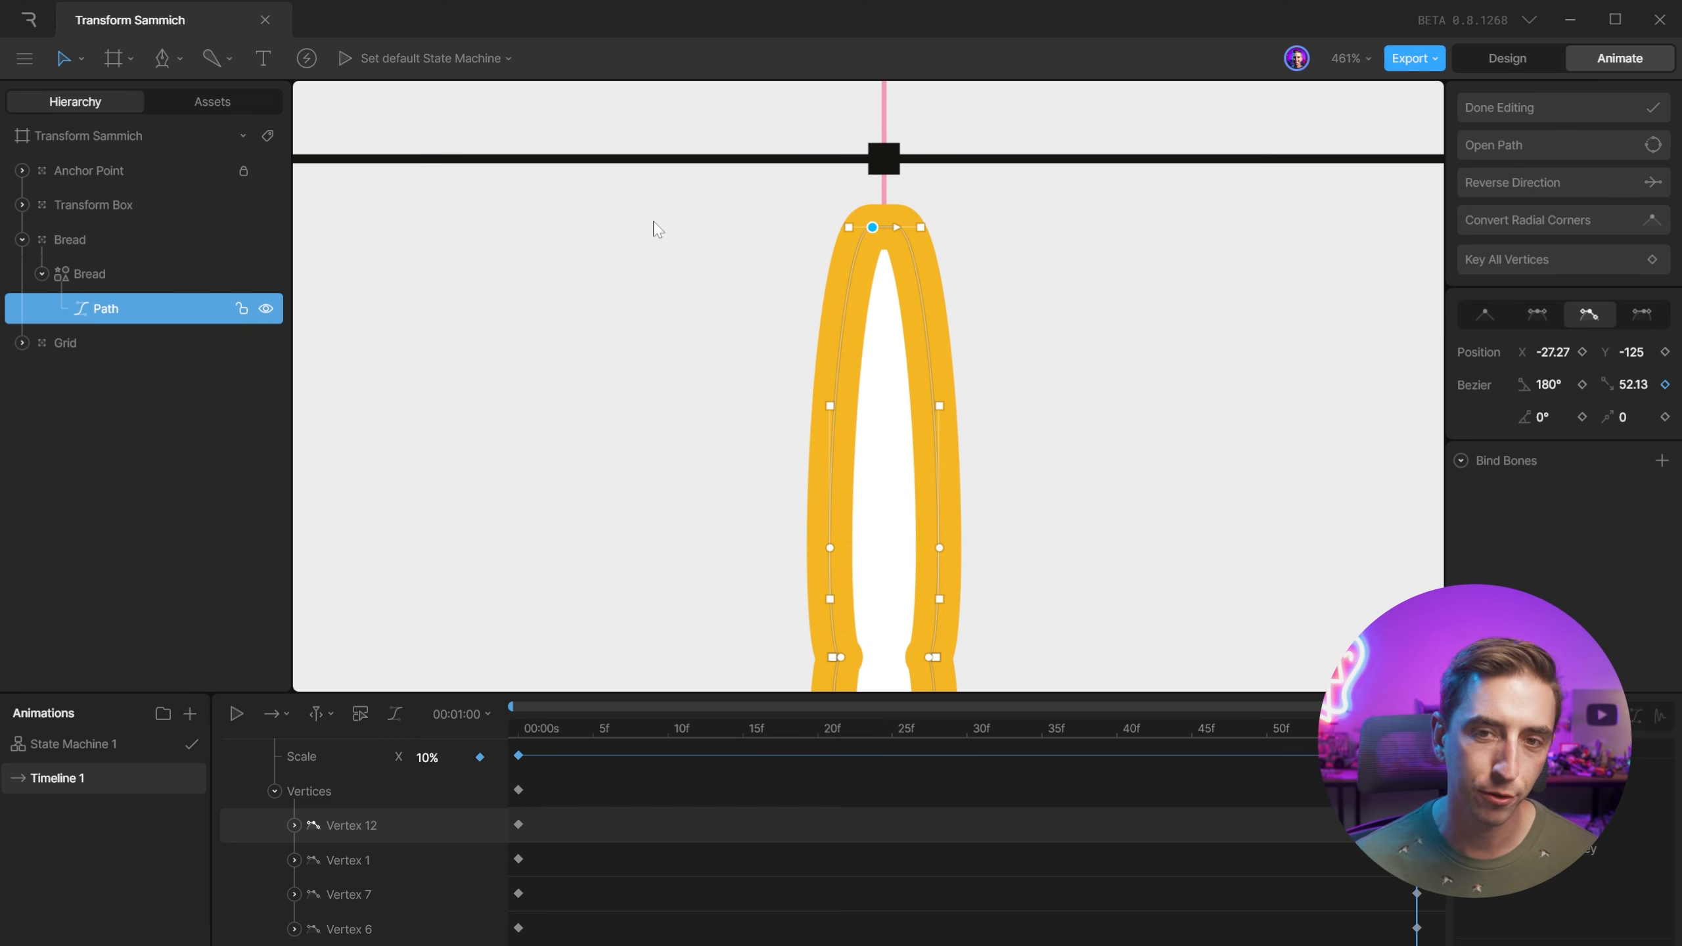
left_click_drag(1416, 798, 442, 754)
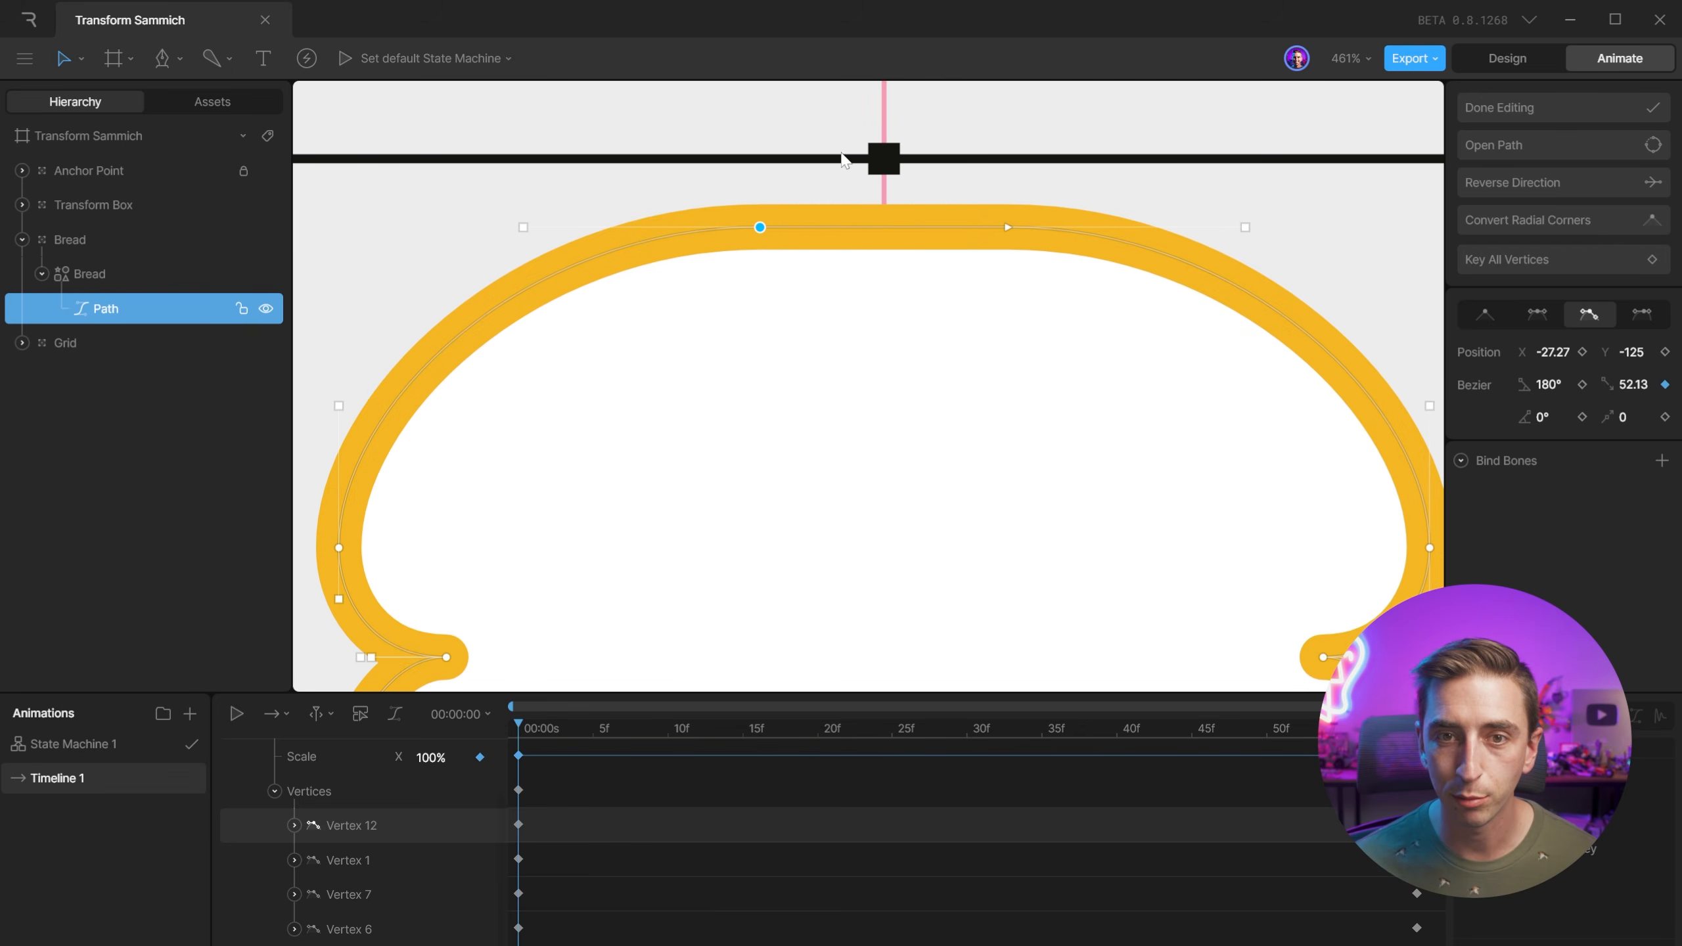
left_click(1582, 351)
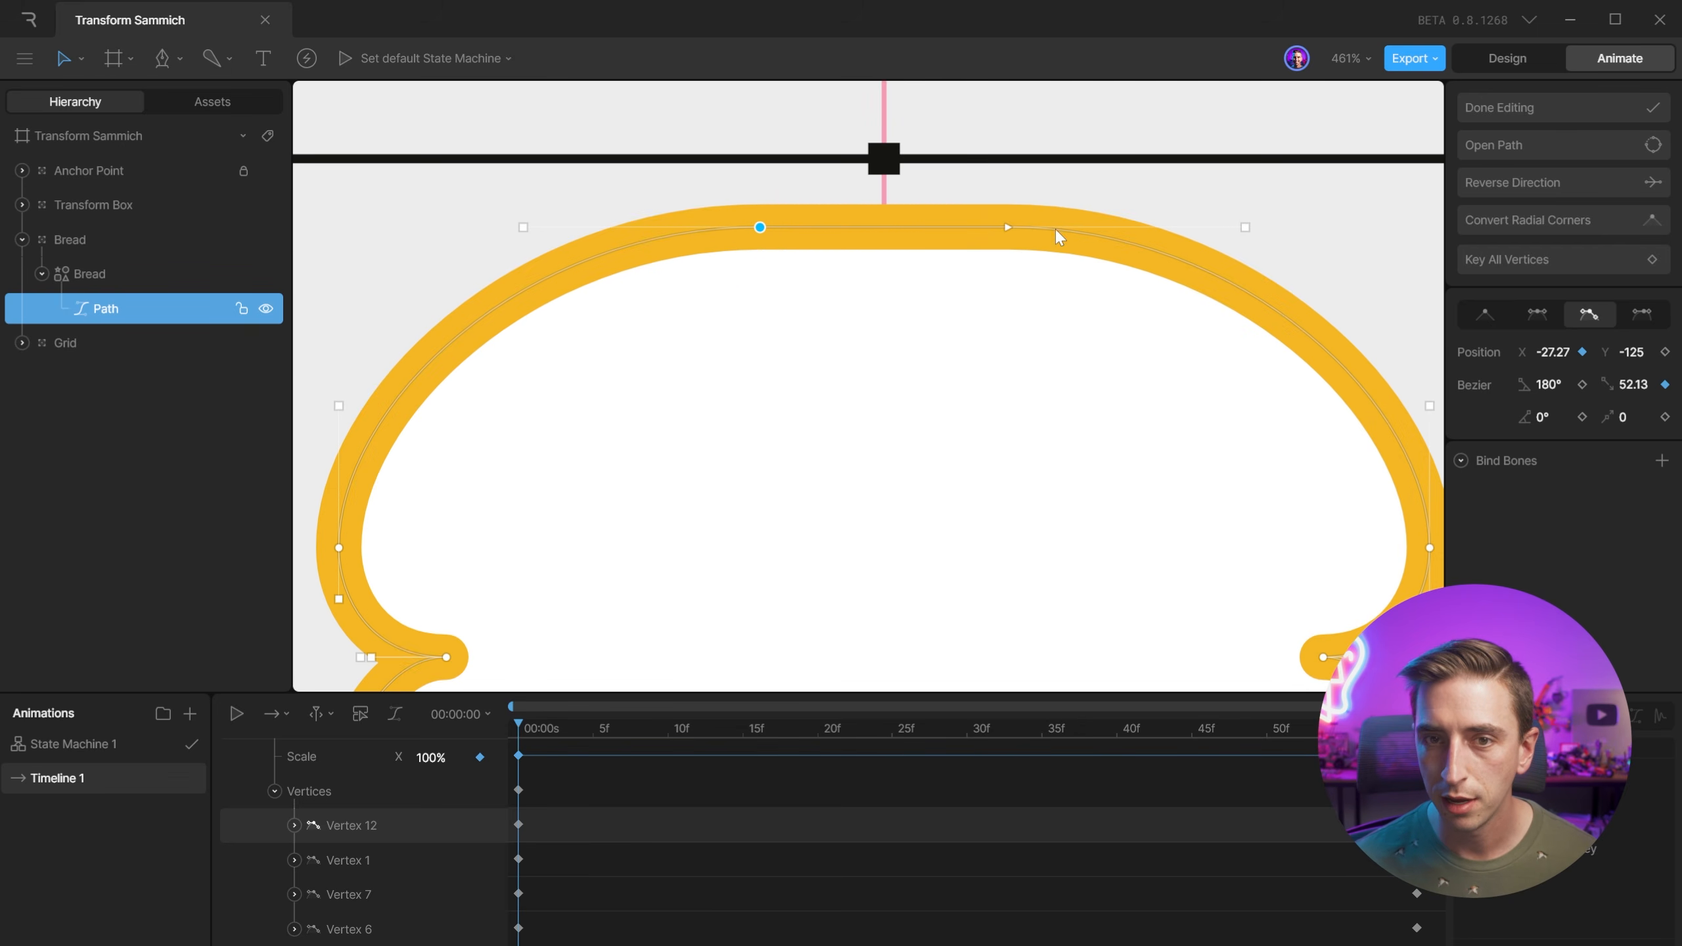
left_click(1005, 227)
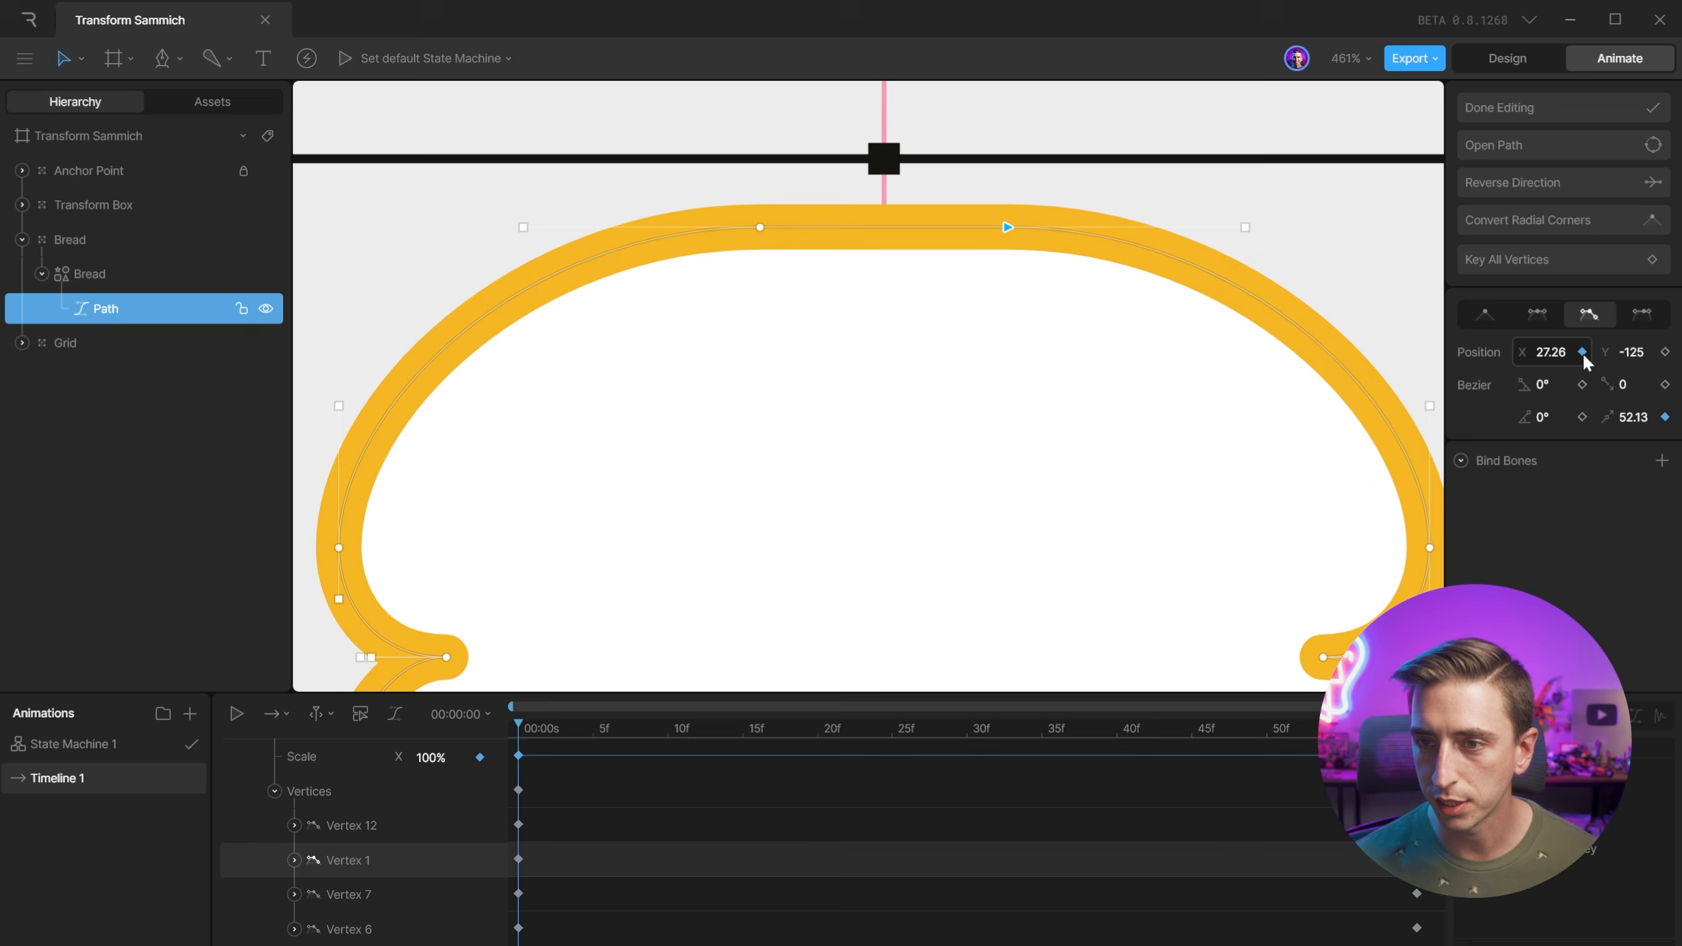
Set the X positions of the top-left and top-right bread vertices to 0 at 00:01:00.
left_click_drag(548, 728, 1146, 728)
left_click_drag(1178, 810, 1417, 812)
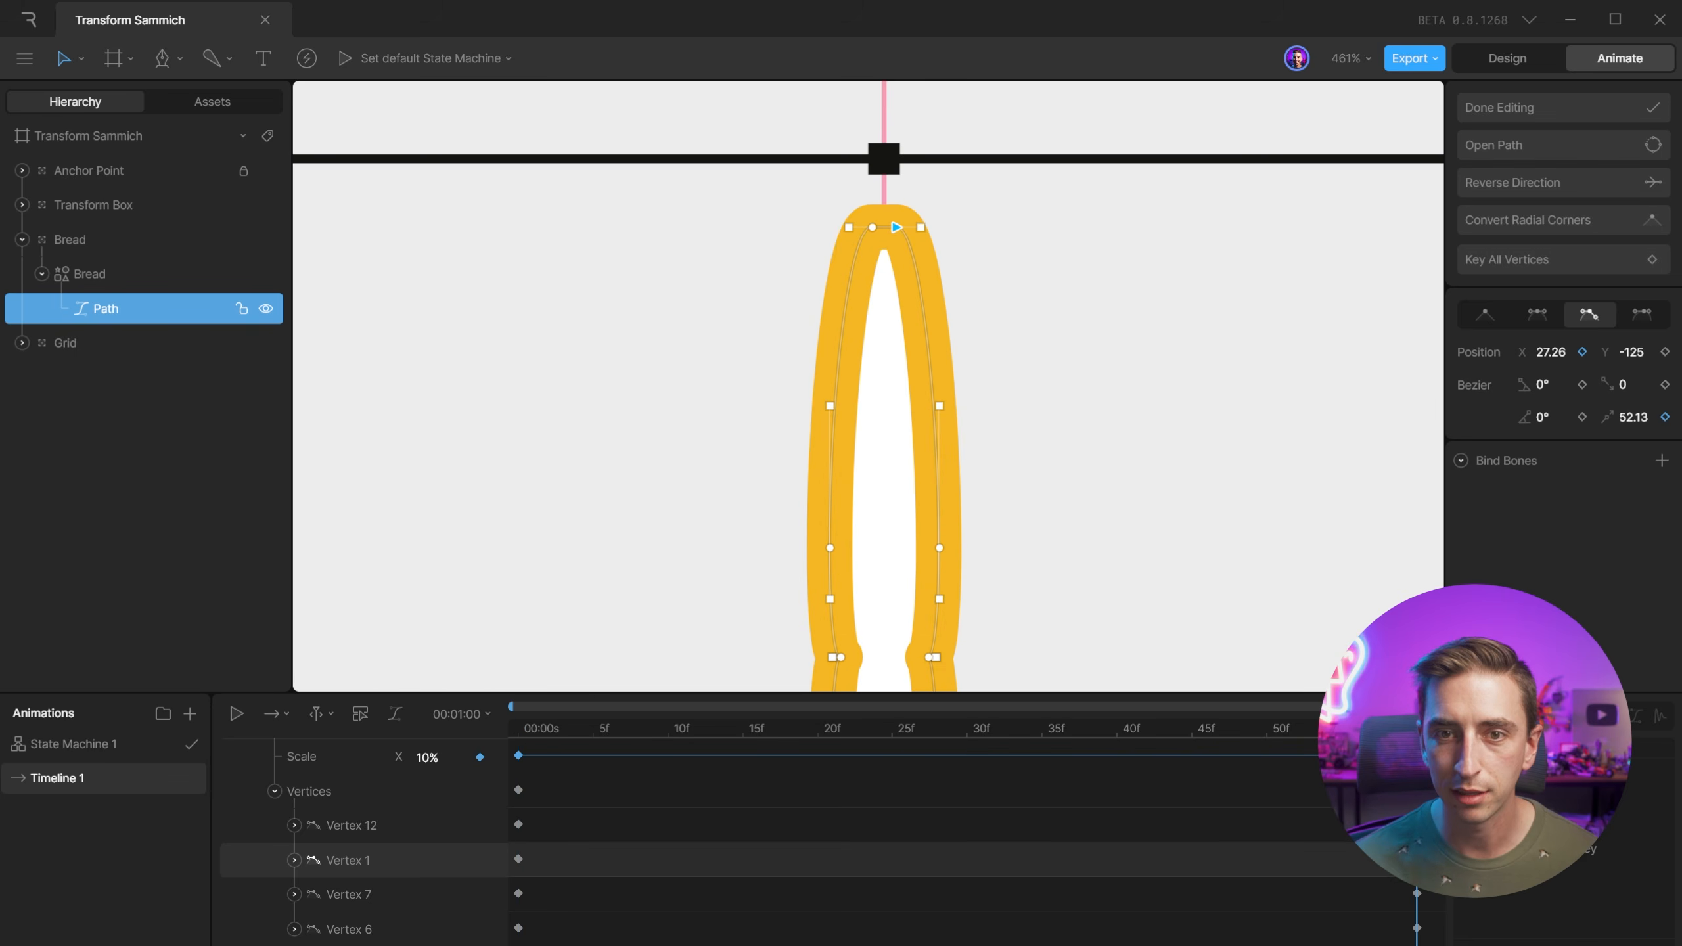
left_click(872, 227)
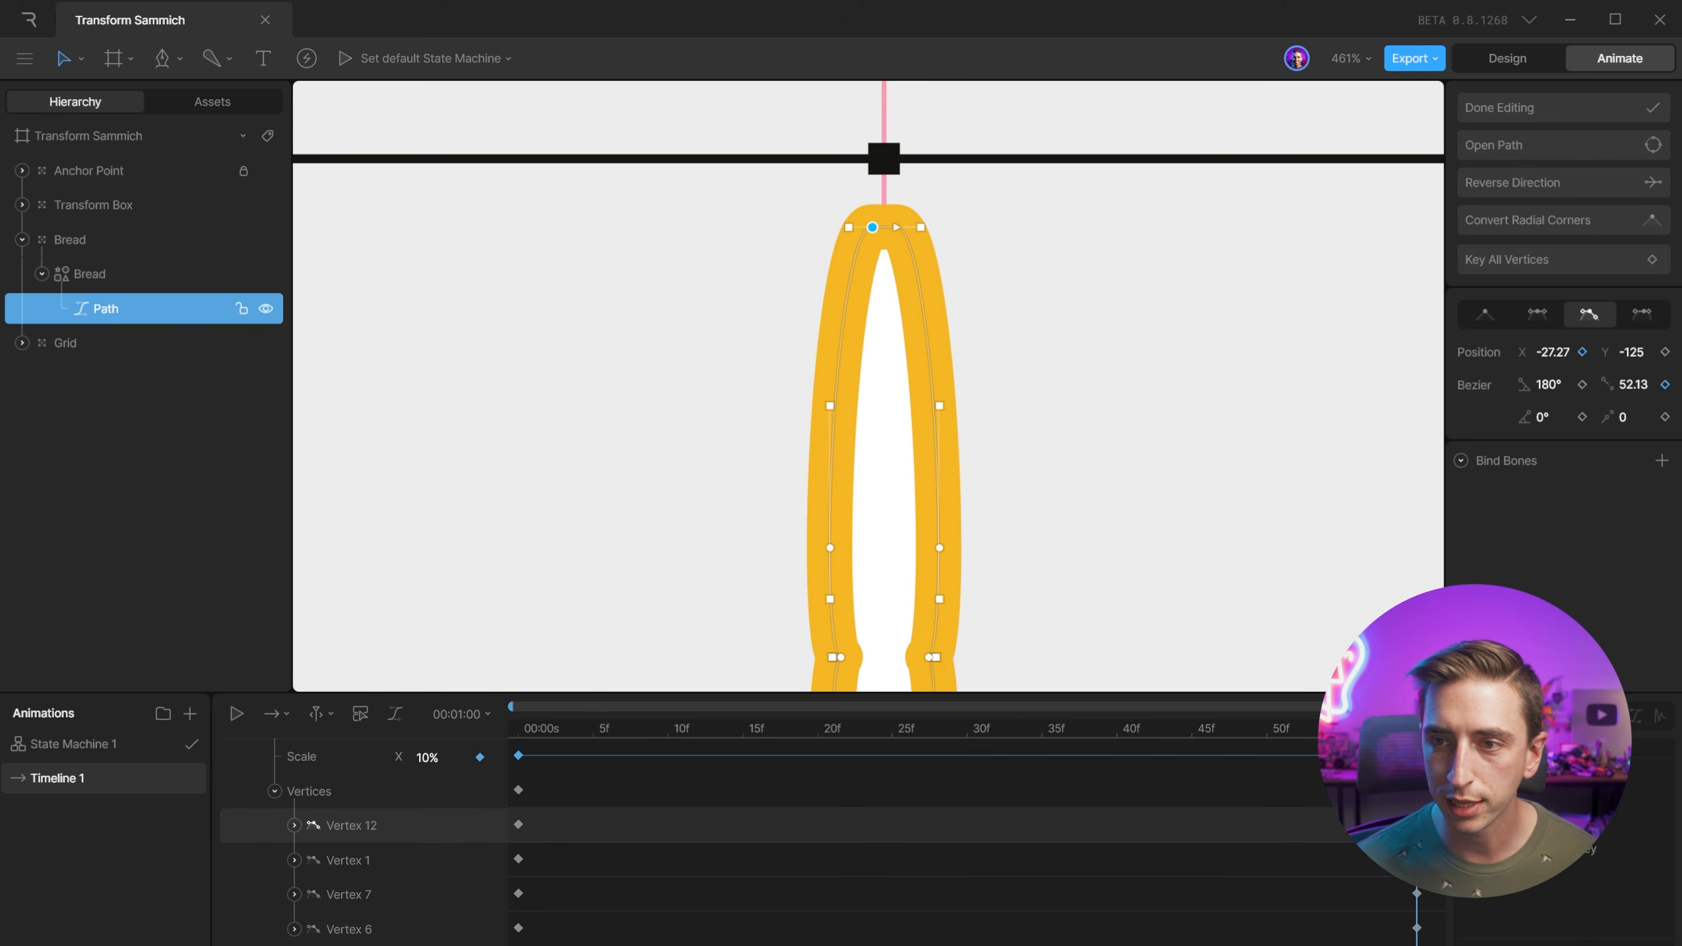
left_click(1565, 353)
type("0")
left_click(896, 228)
left_click(1549, 352)
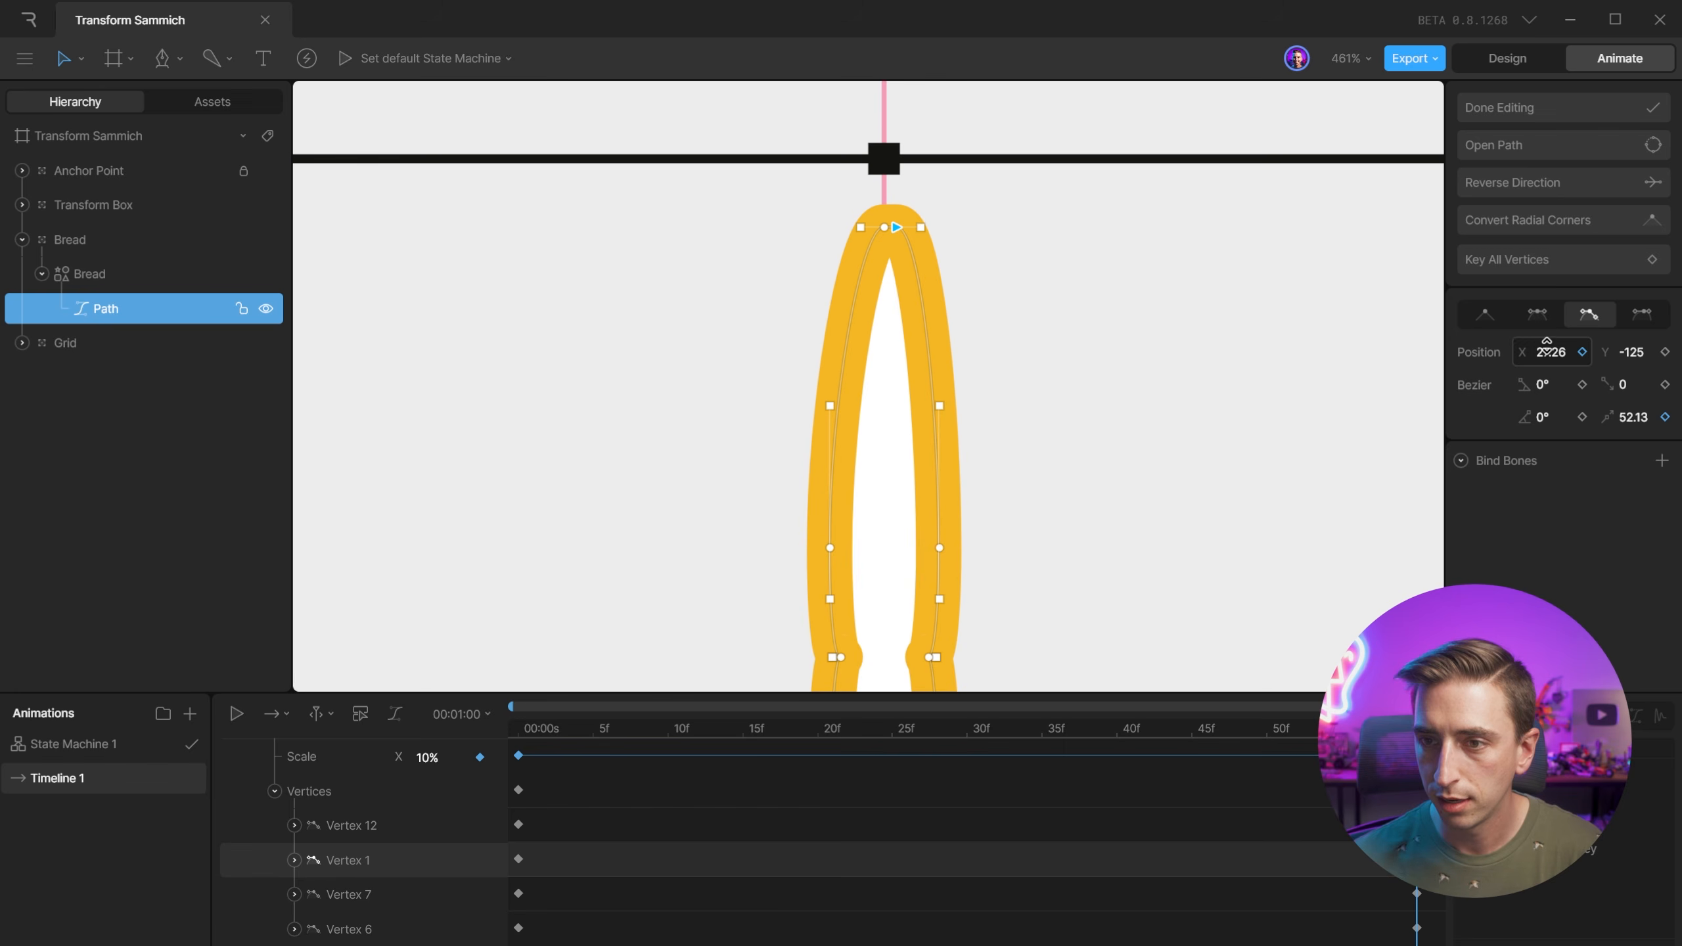
type("0")
key("Return")
Lengthen the outward handles of both top bread vertices to 110 at 00:01:00.
left_click(909, 228)
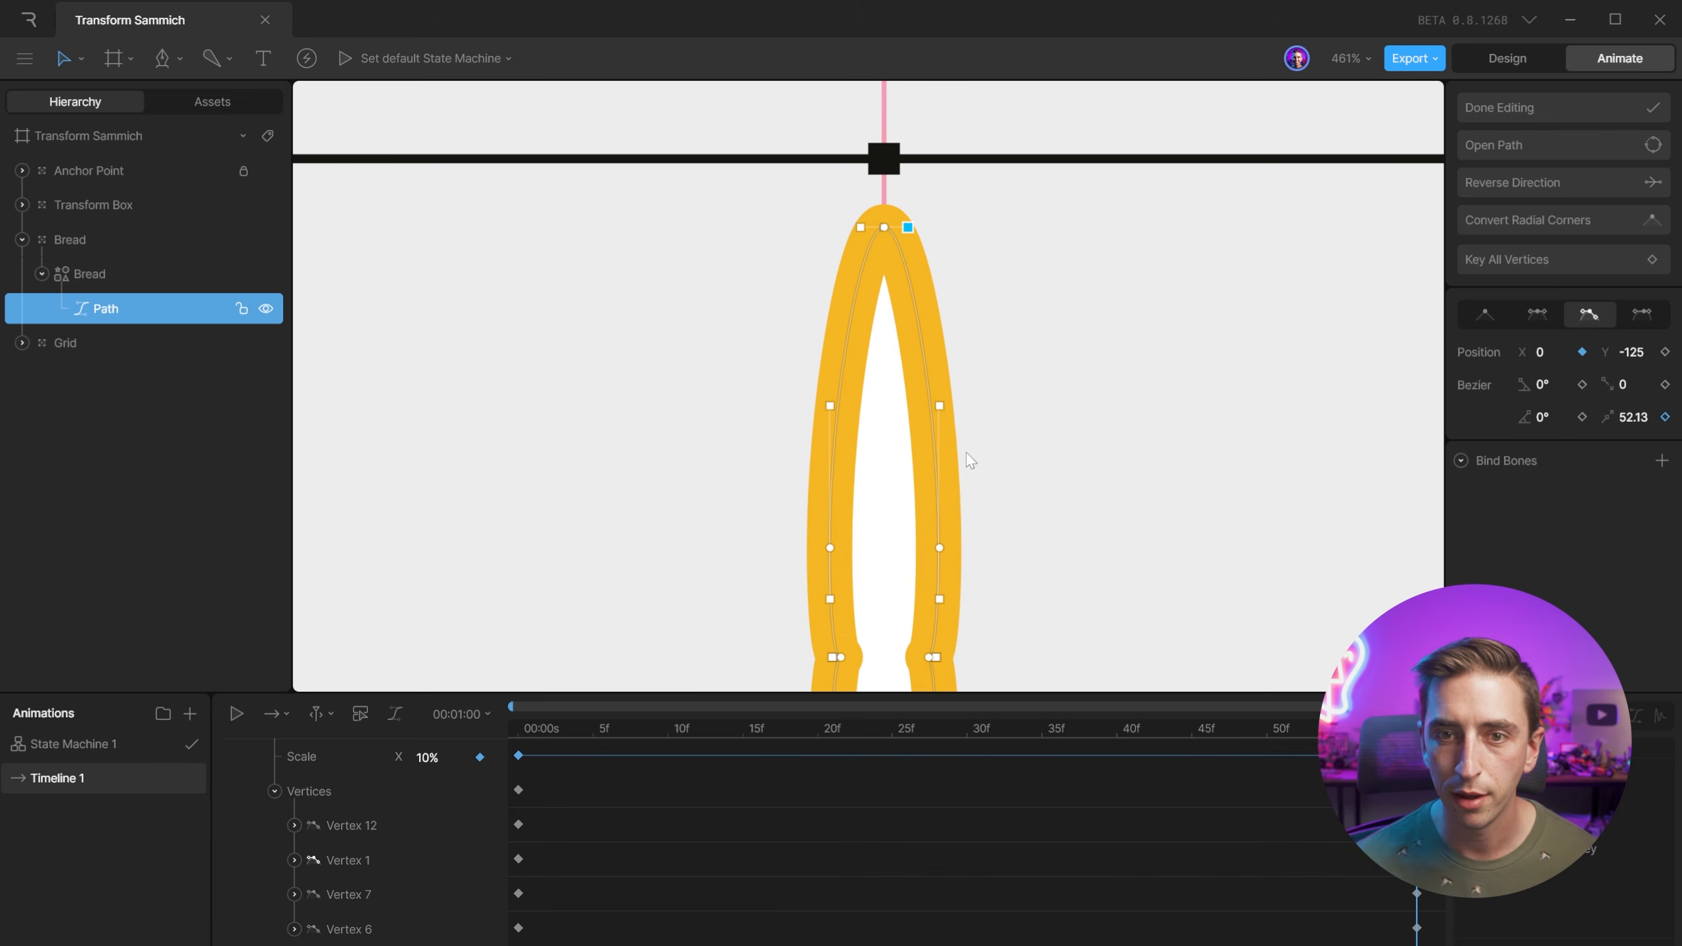
left_click_drag(575, 722, 438, 724)
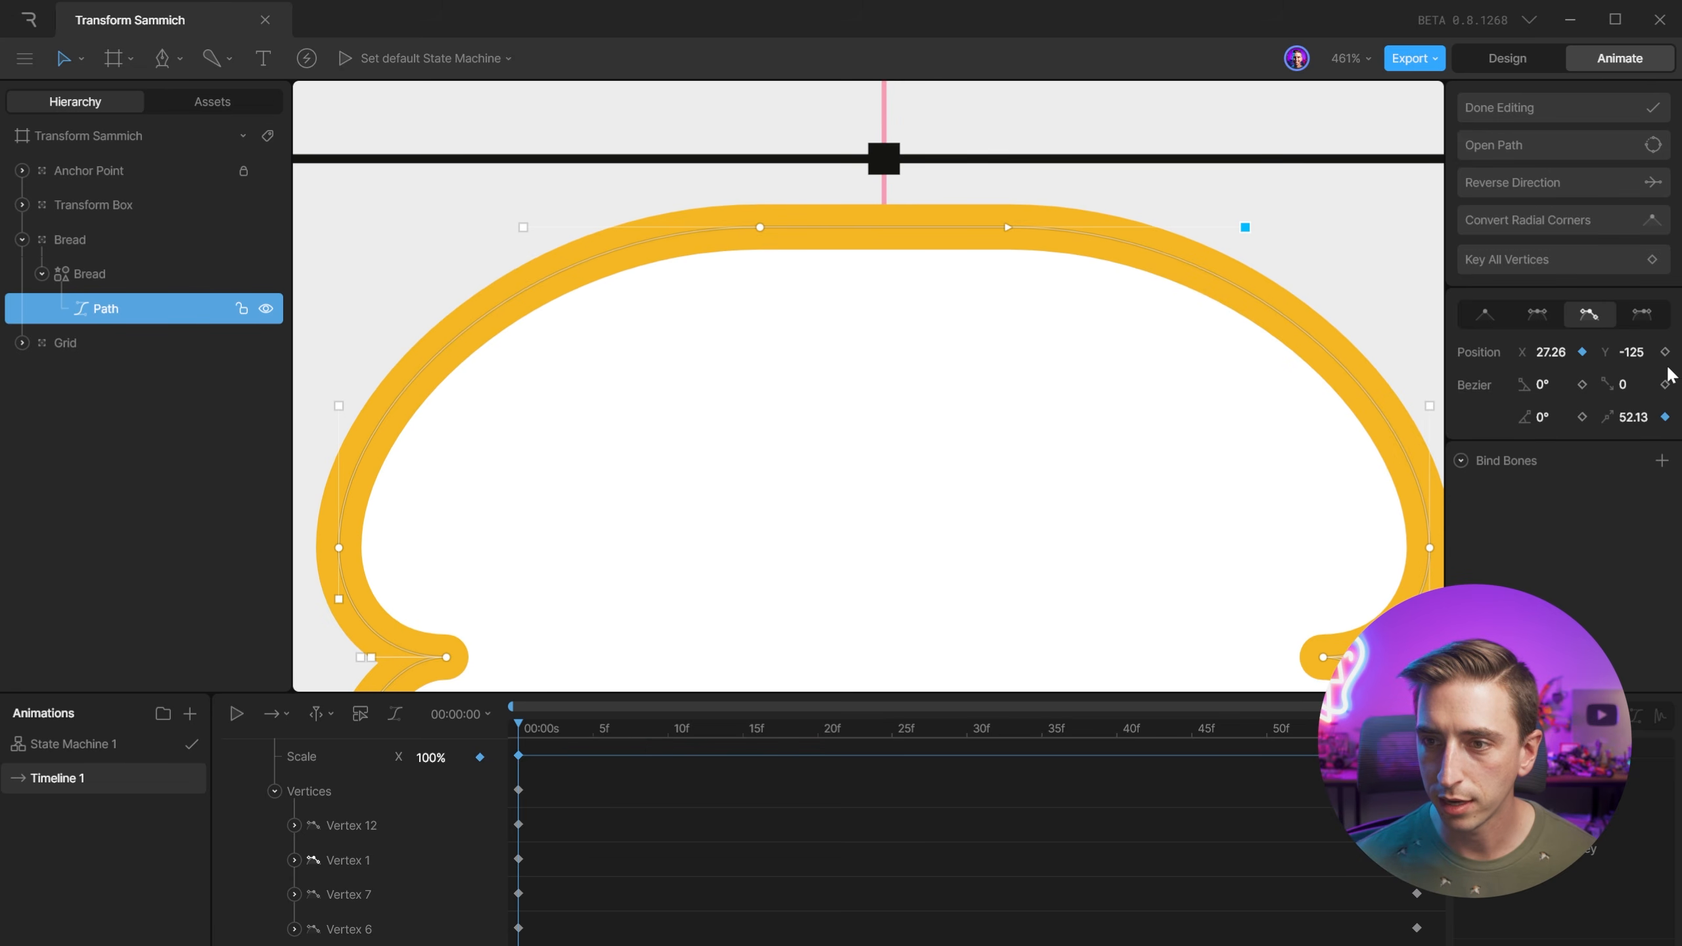
left_click_drag(553, 728, 1417, 729)
mouse_move(920, 232)
left_mouse_down()
mouse_move(955, 229)
mouse_move(926, 229)
mouse_move(940, 229)
left_mouse_up()
left_click(1623, 414)
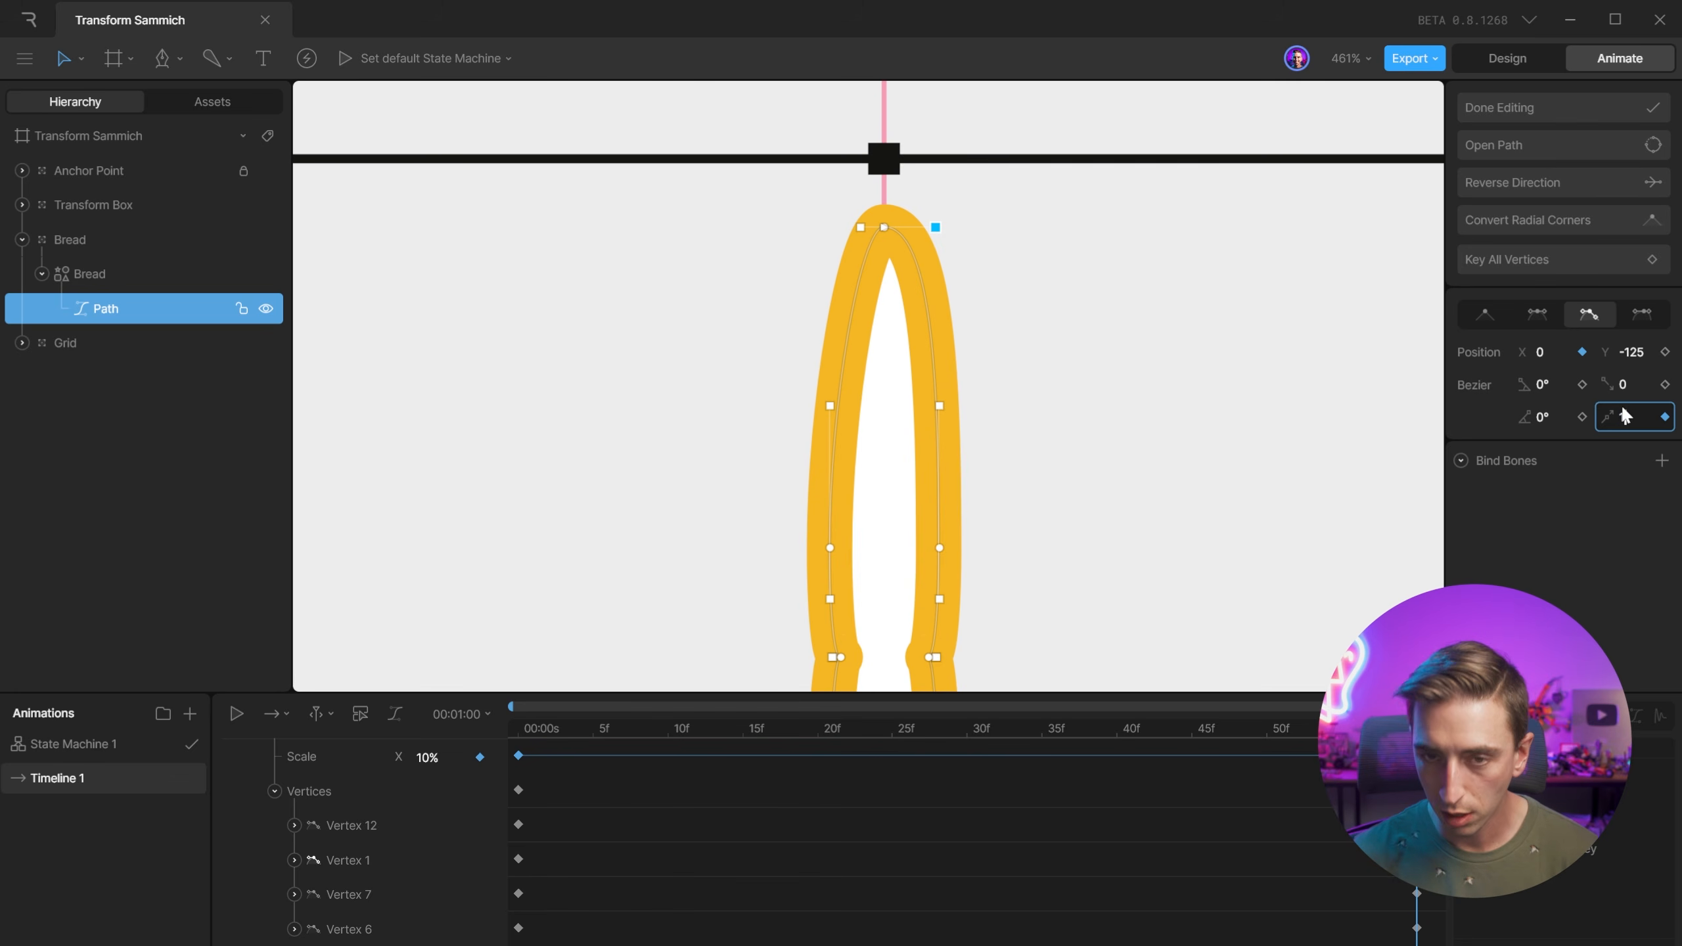
type("110")
key("Return")
left_click_drag(860, 227, 832, 227)
left_click(1630, 384)
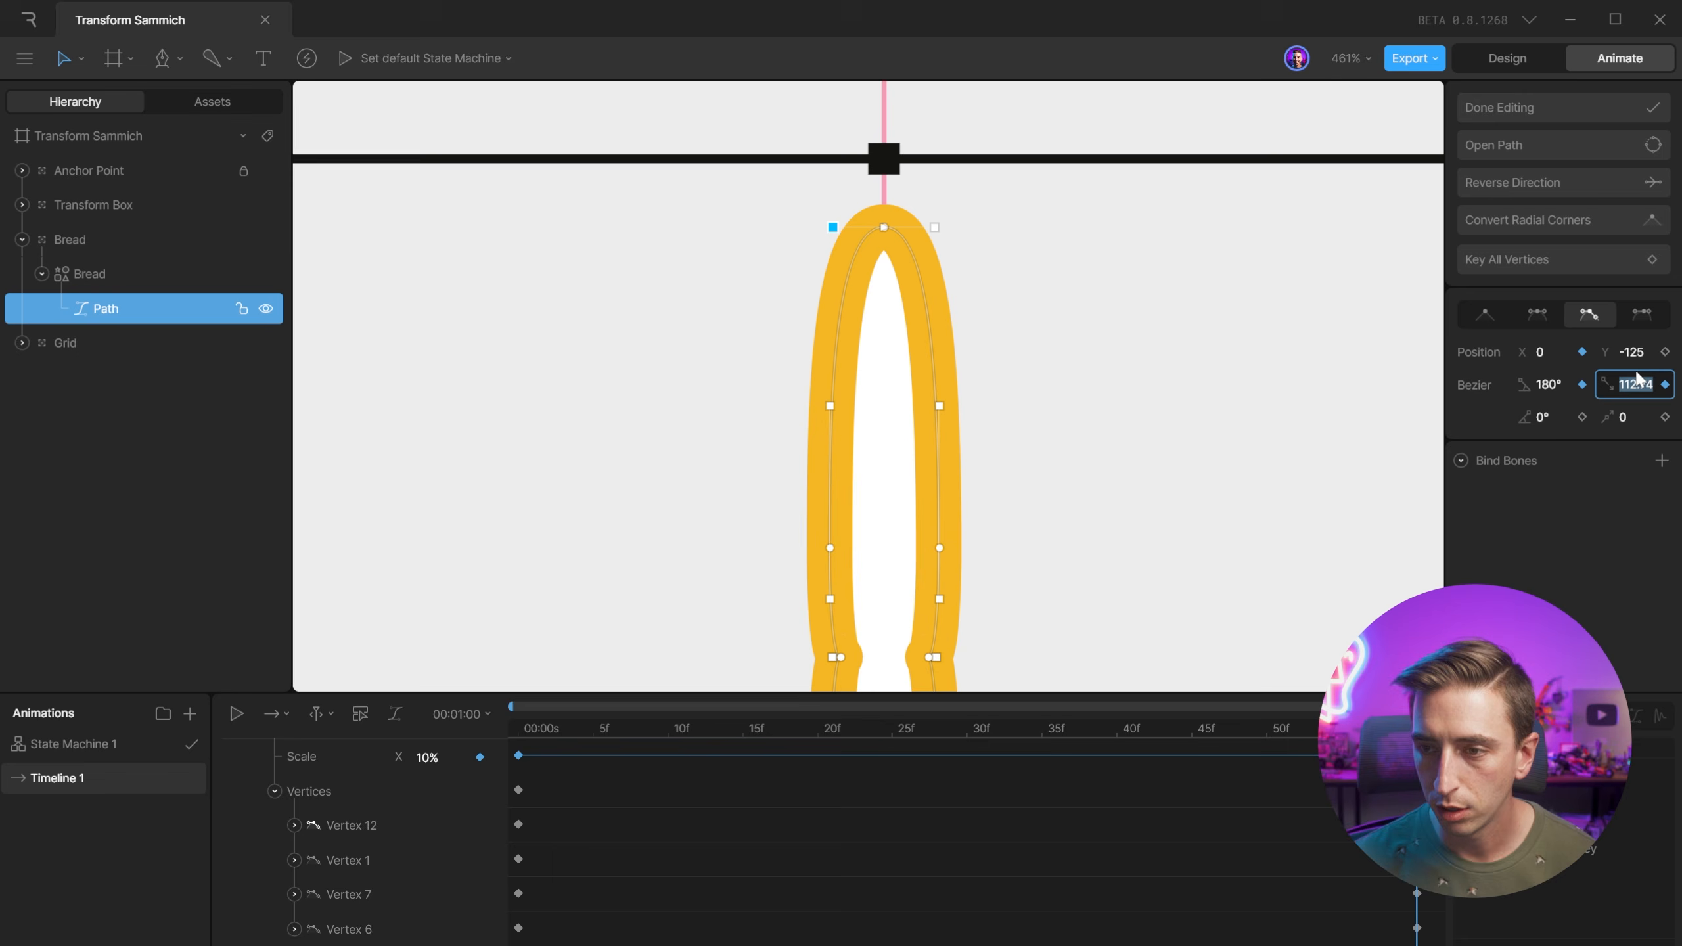
type("110")
key("Return")
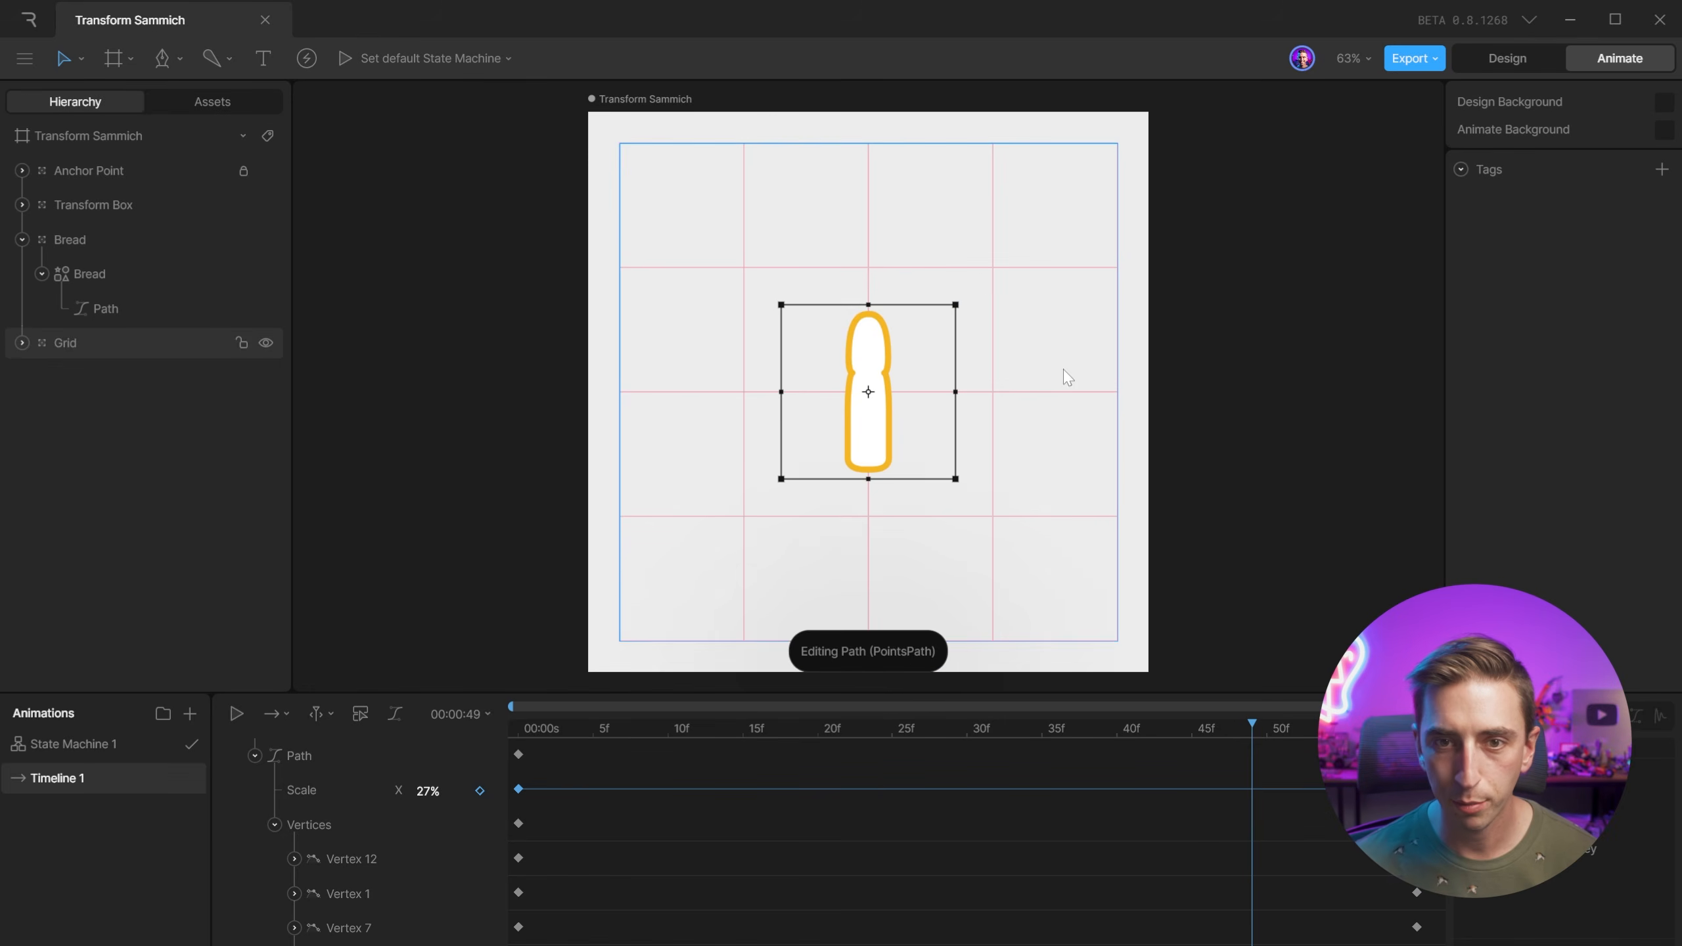
Reopen the bread's path for vertex editing and play the timeline to preview the narrowing motion.
left_click(43, 284)
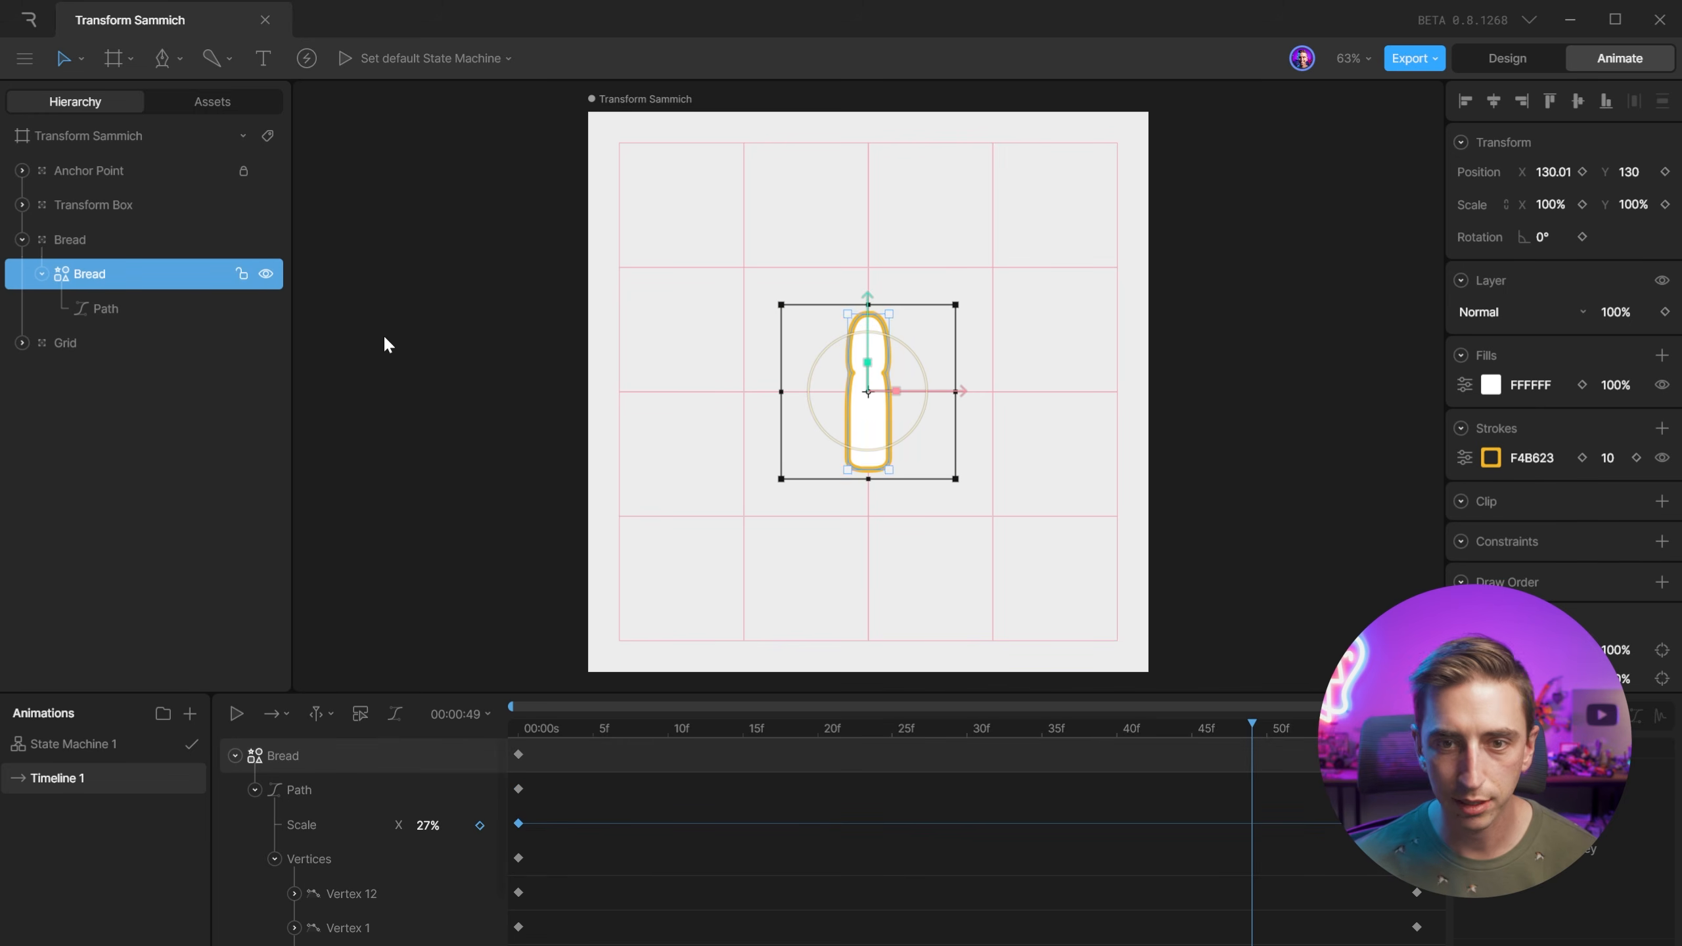
key("ctrl+equal")
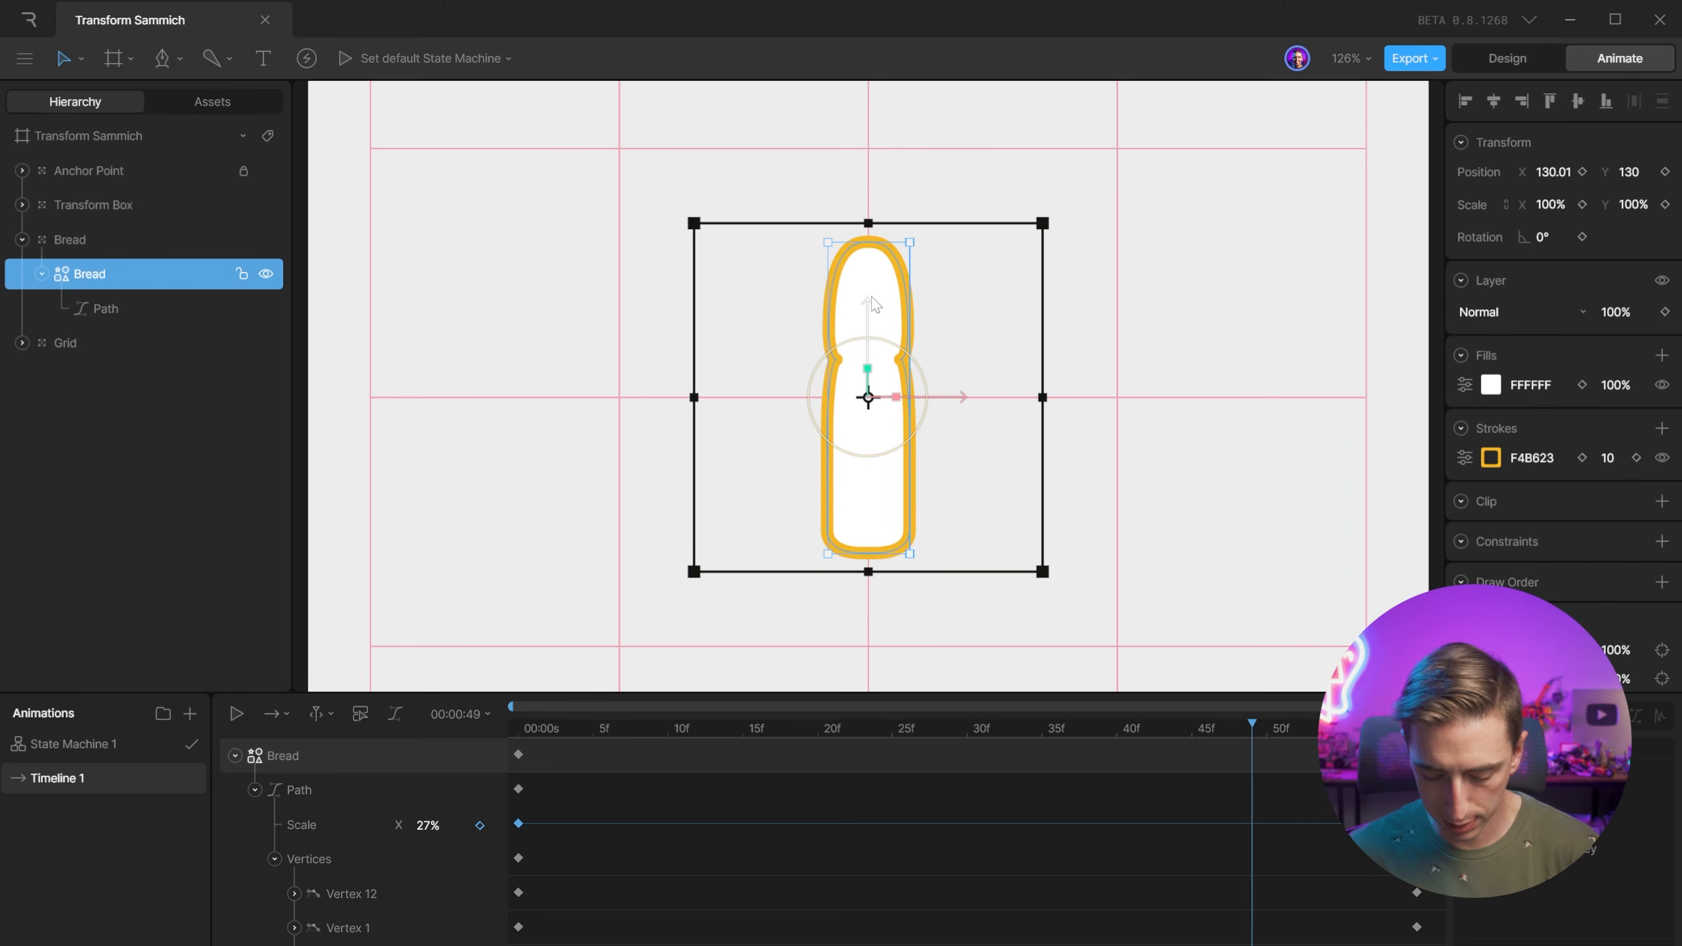
key("Return")
key("Return")
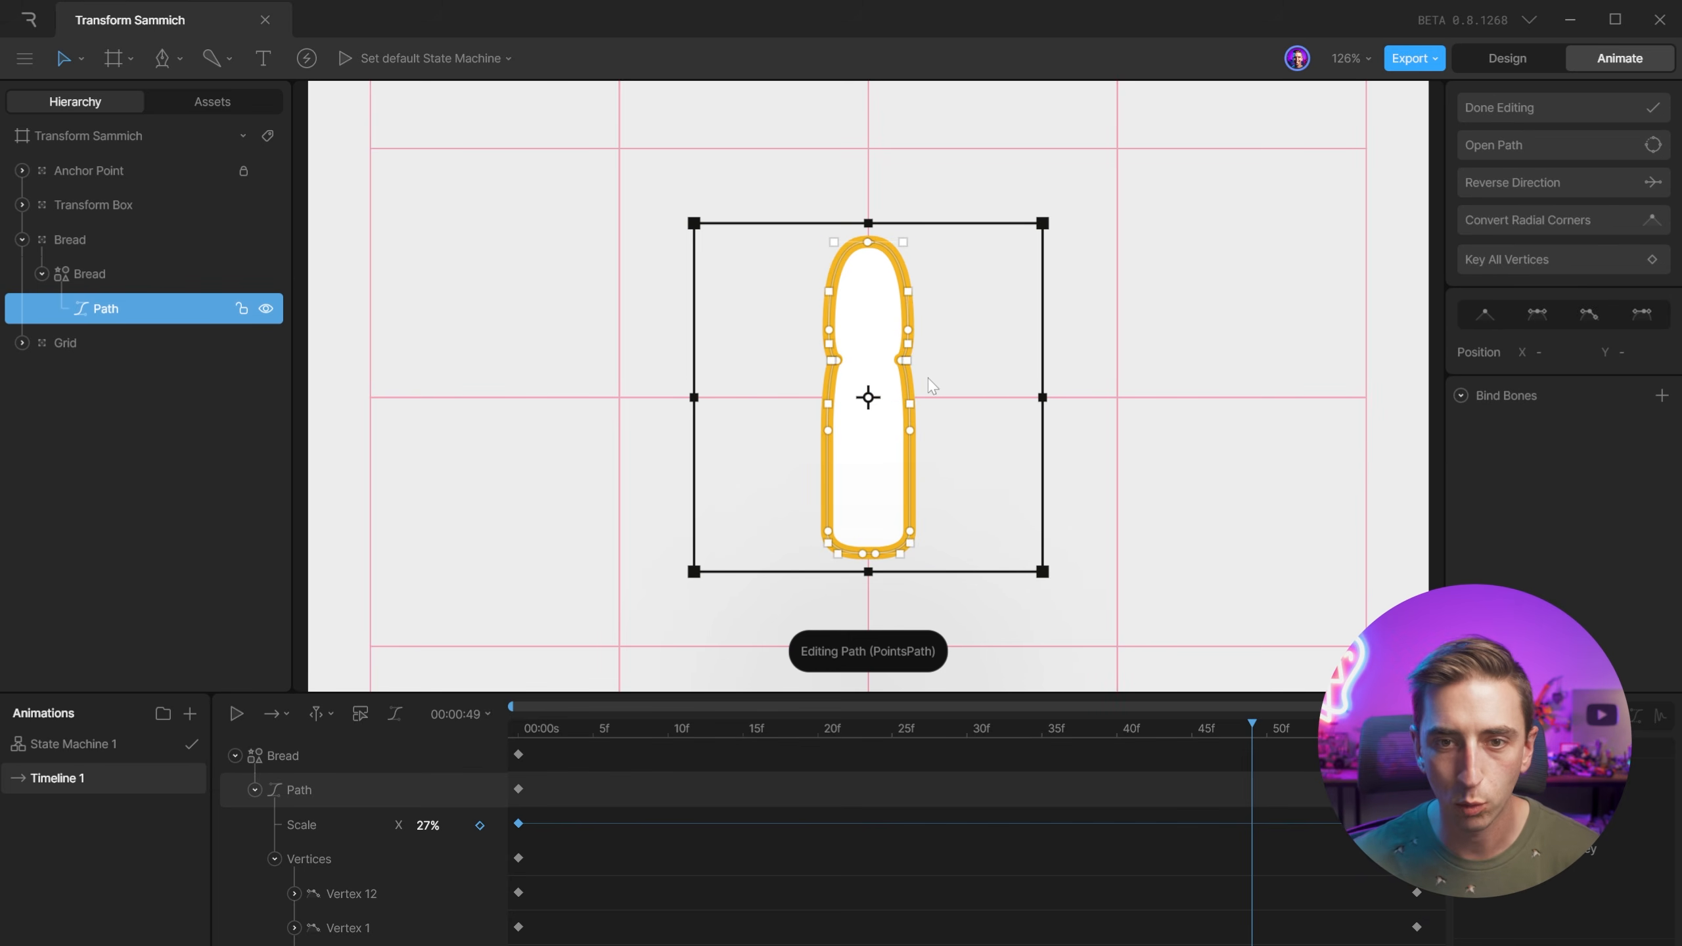
key("space")
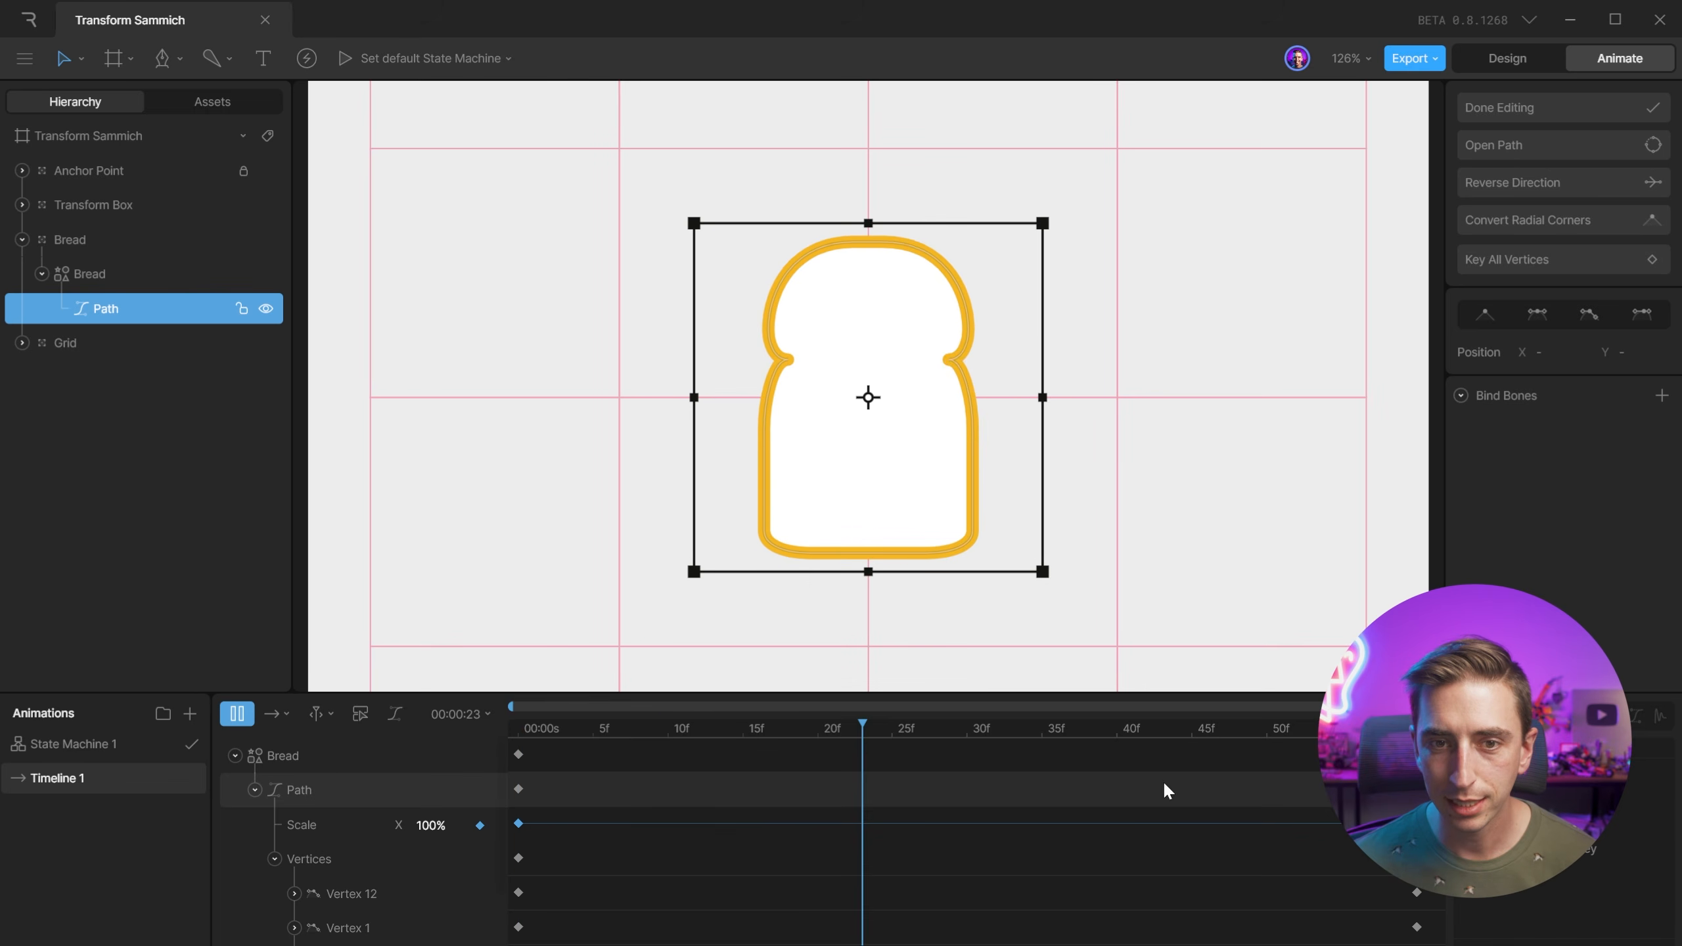
key("space")
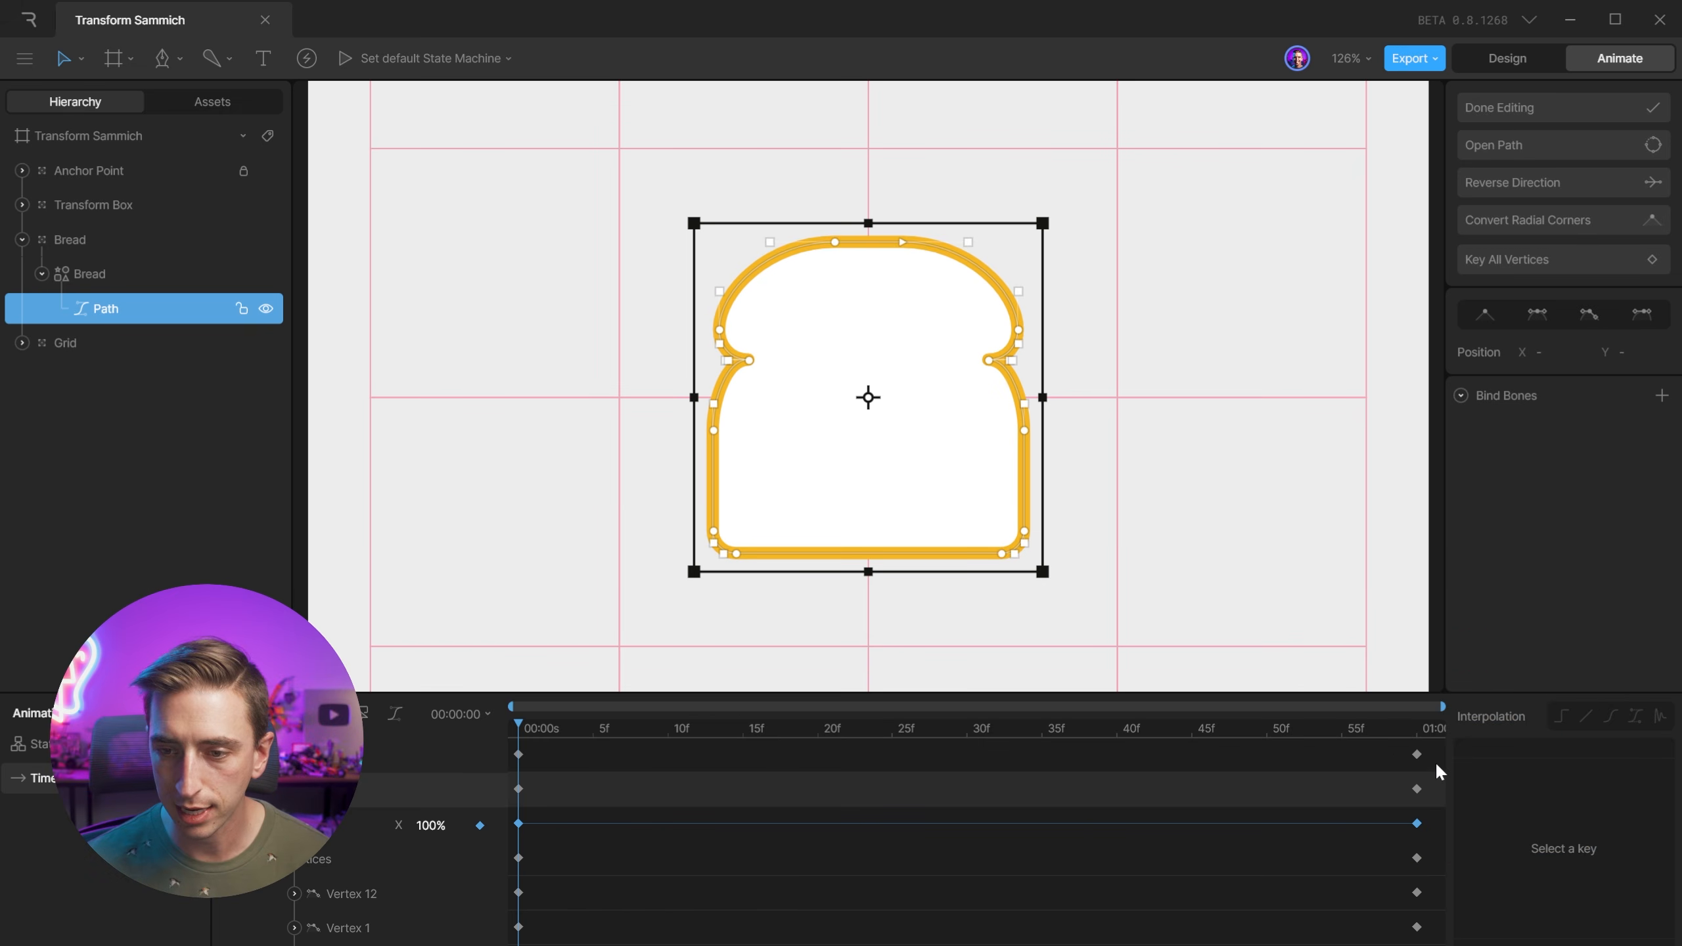
Give all of the bread's keyframes a cubic interpolation with curve values 1, 0, 0, 1.
left_click_drag(1436, 756, 493, 940)
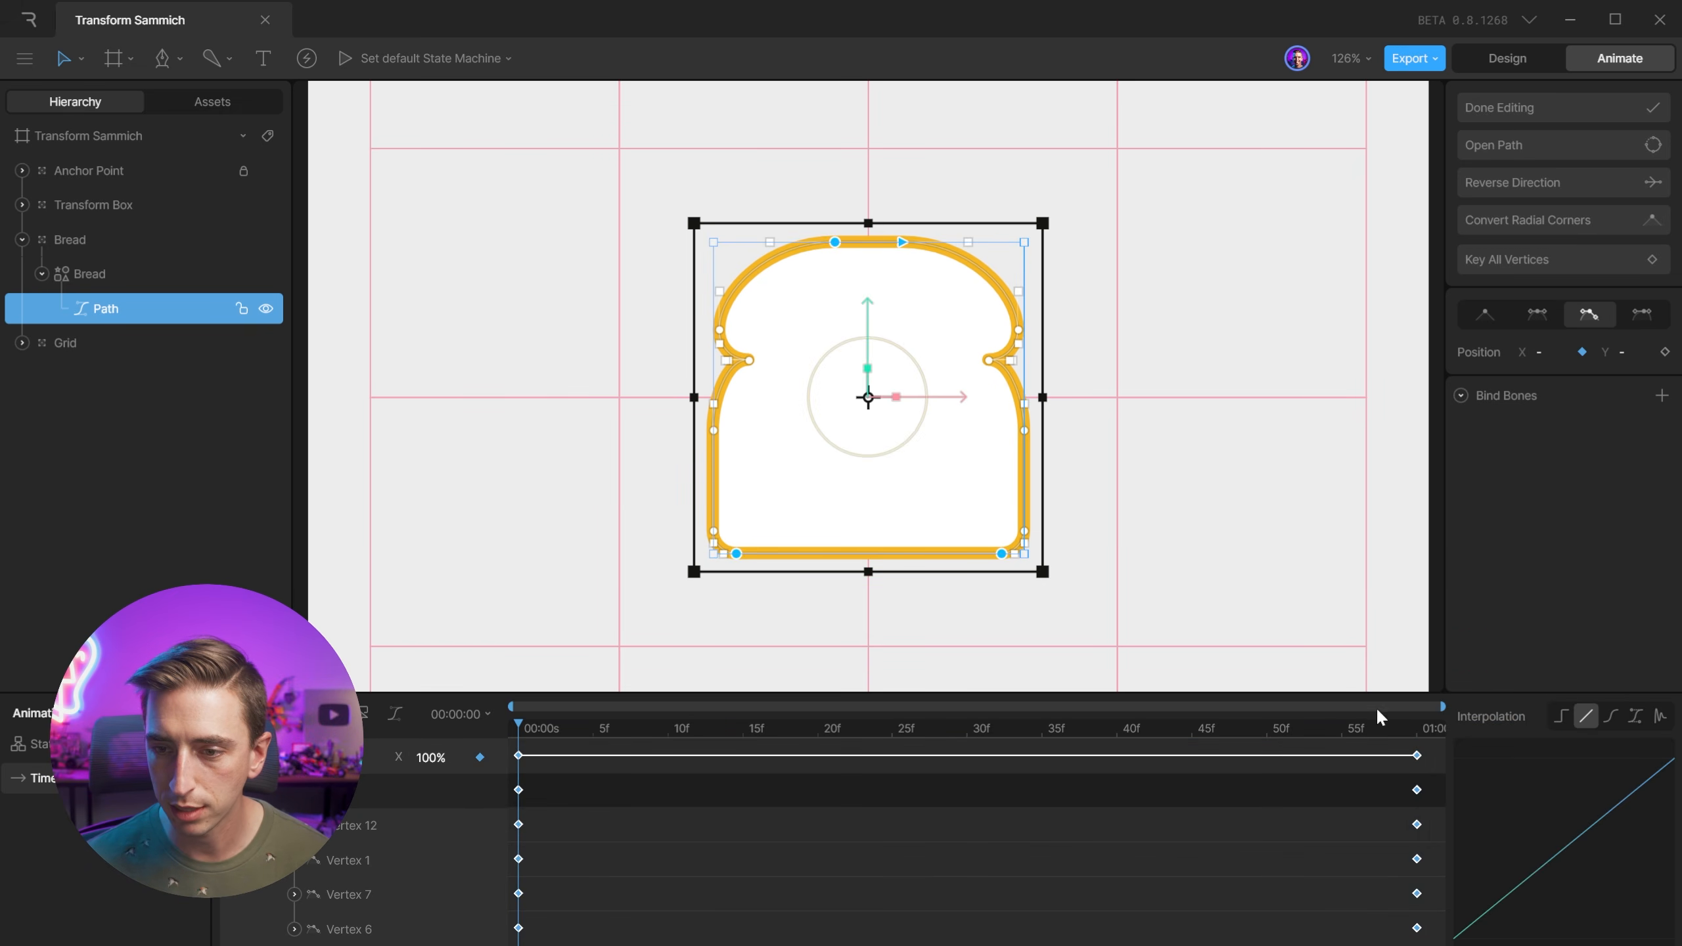
left_click_drag(1487, 693, 1489, 600)
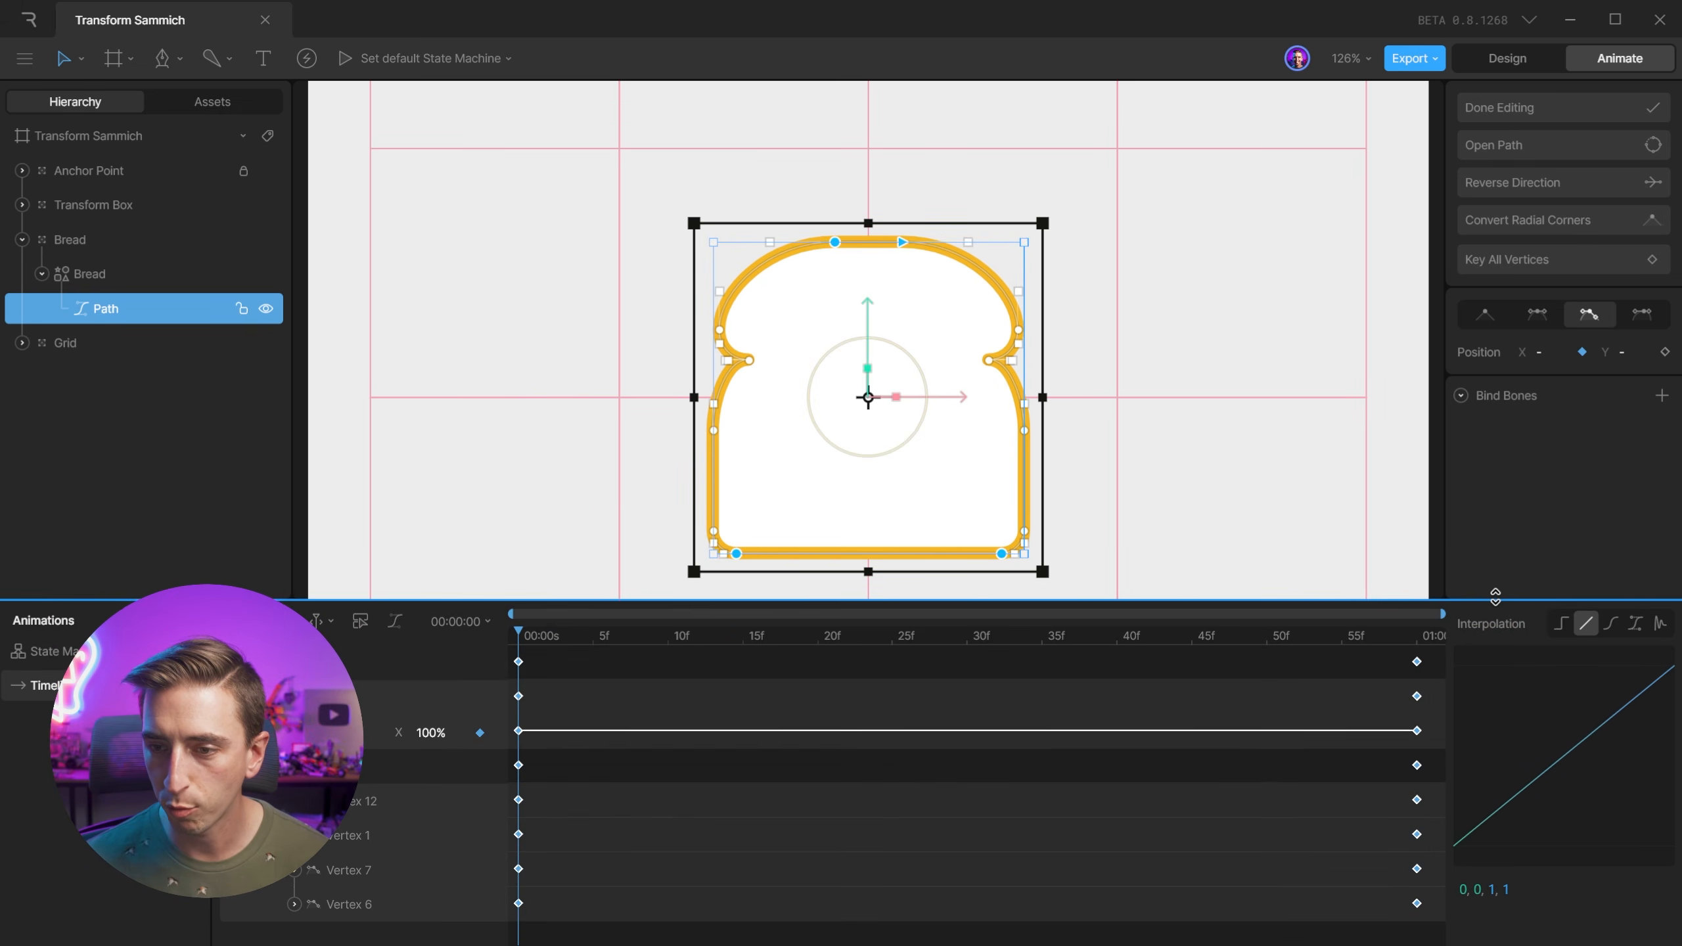
left_click(1611, 623)
left_click_drag(1582, 664, 1453, 664)
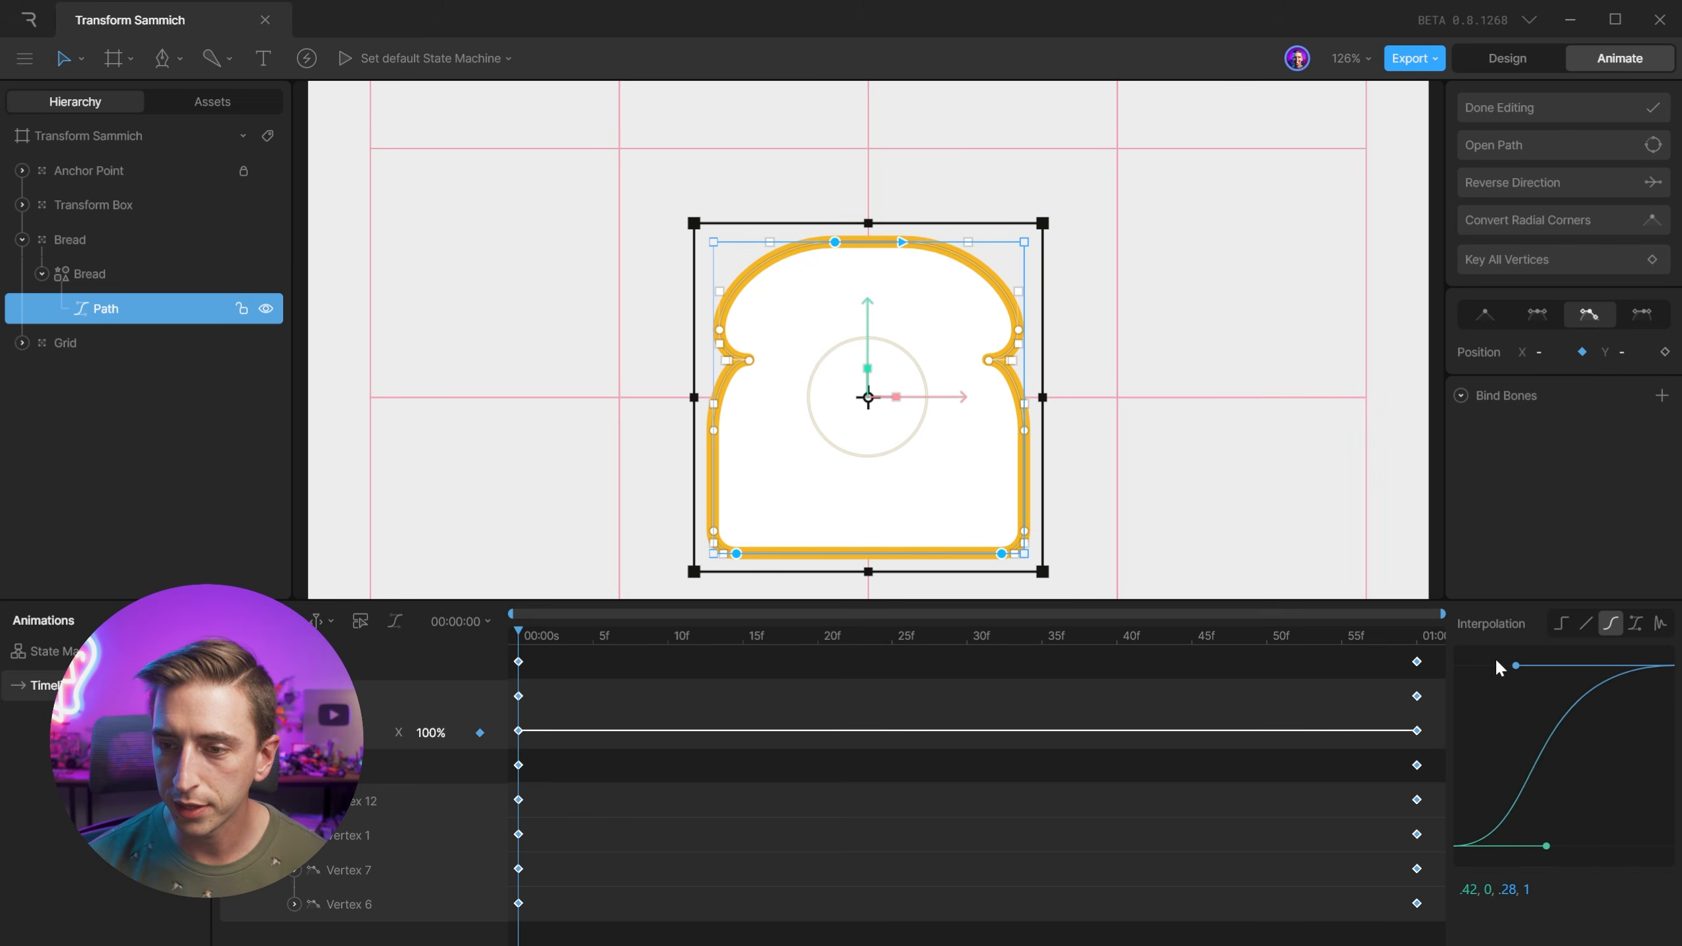
left_click_drag(1546, 846, 1673, 846)
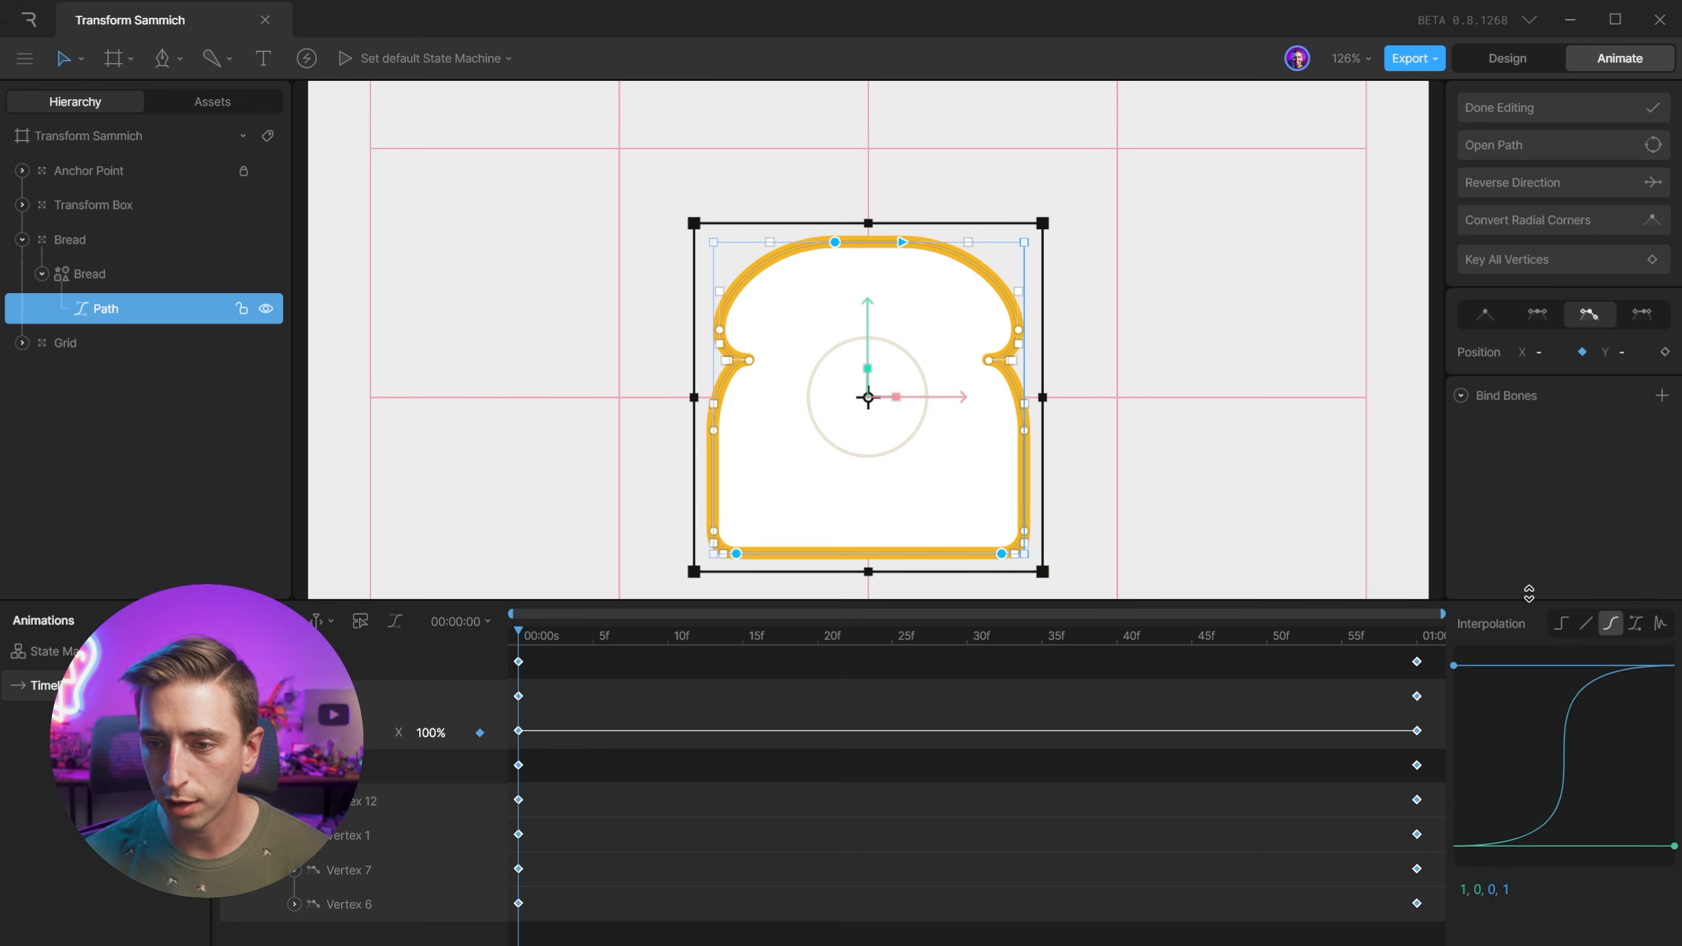
left_click_drag(1528, 593, 1528, 611)
Set Timeline 1 to ping-pong playback and preview the eased turn from its start.
key("space")
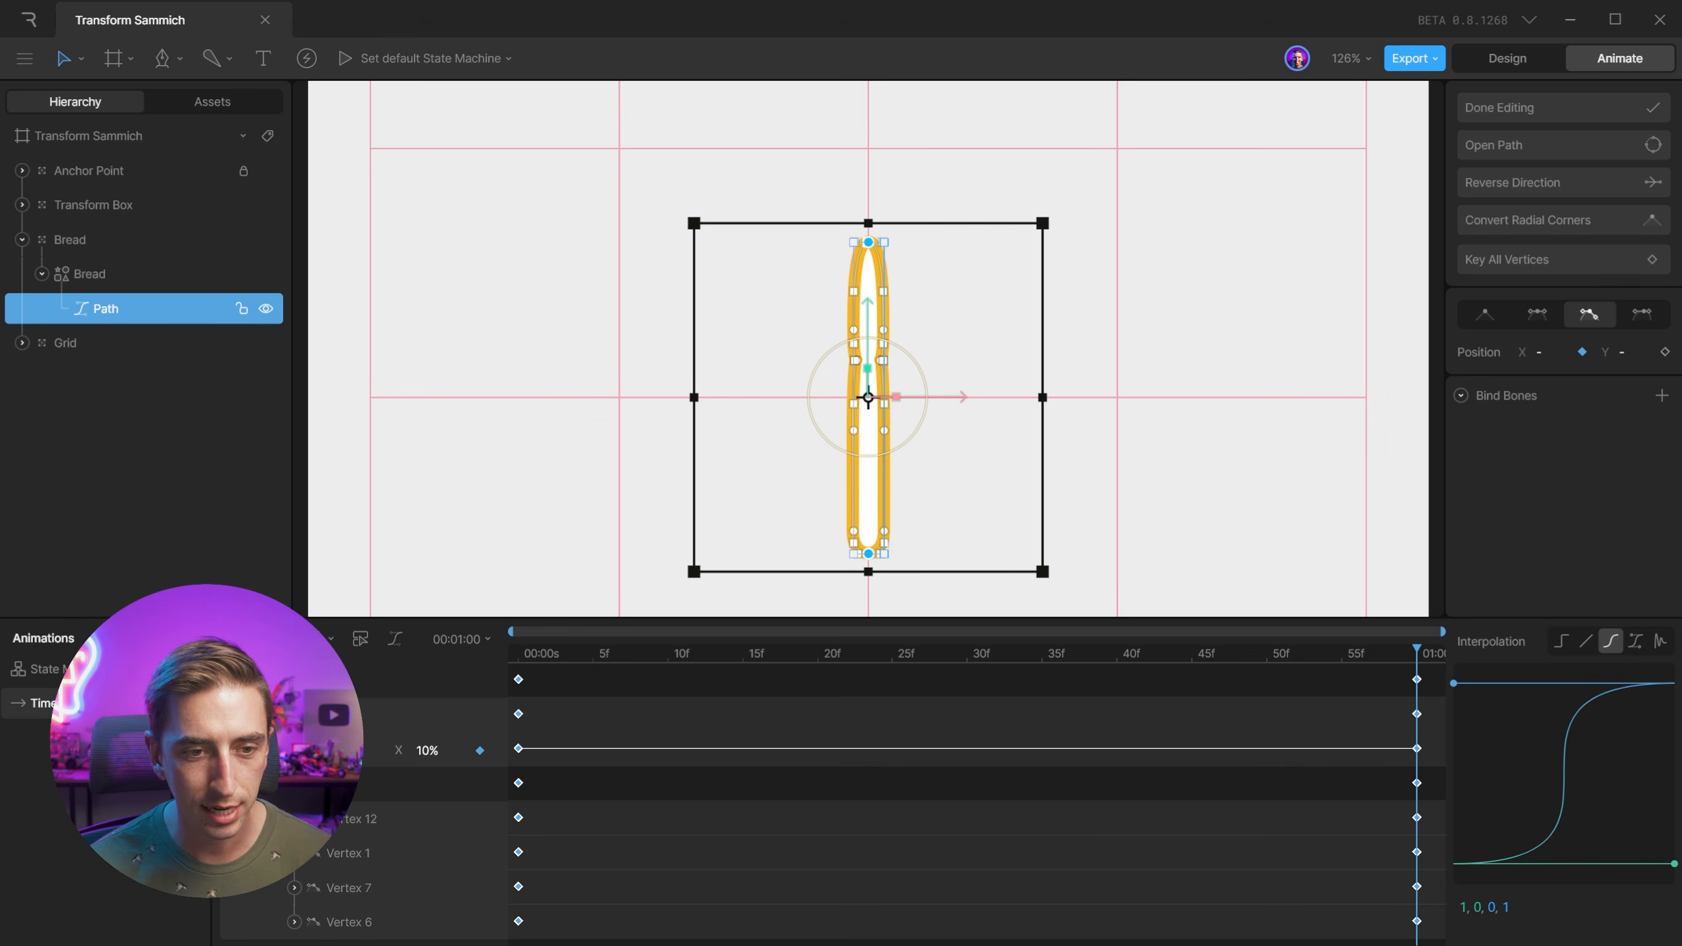
left_click(323, 639)
left_click(324, 775)
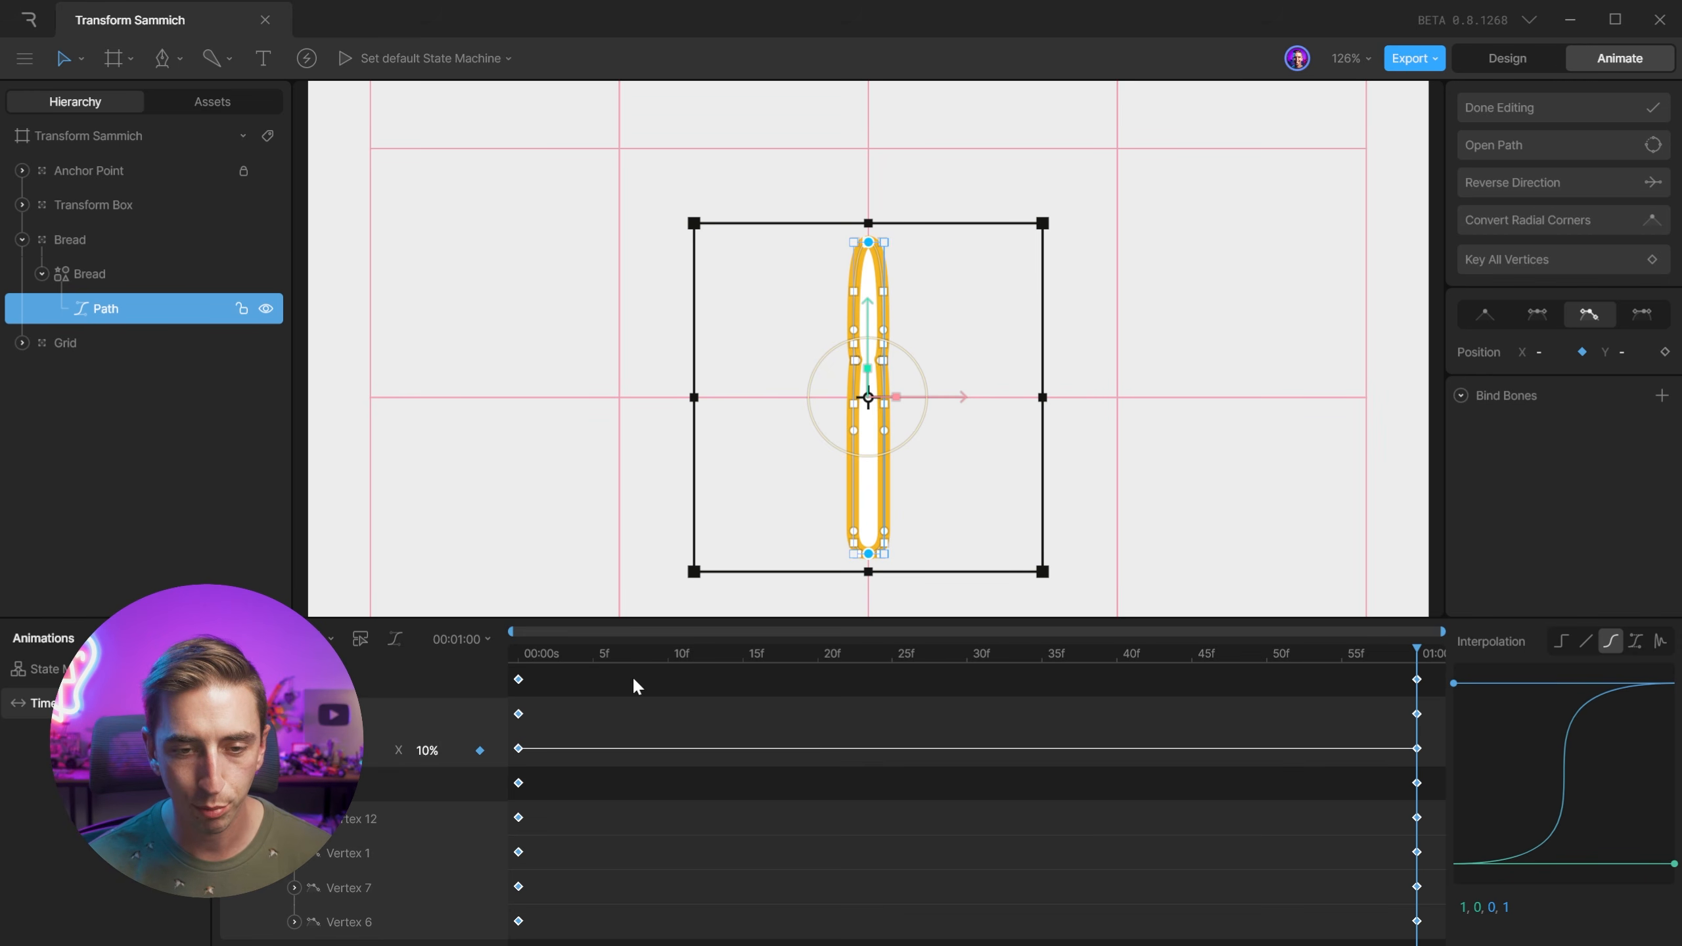
left_click_drag(605, 657, 422, 656)
key("space")
scroll(869, 368, "up", 2)
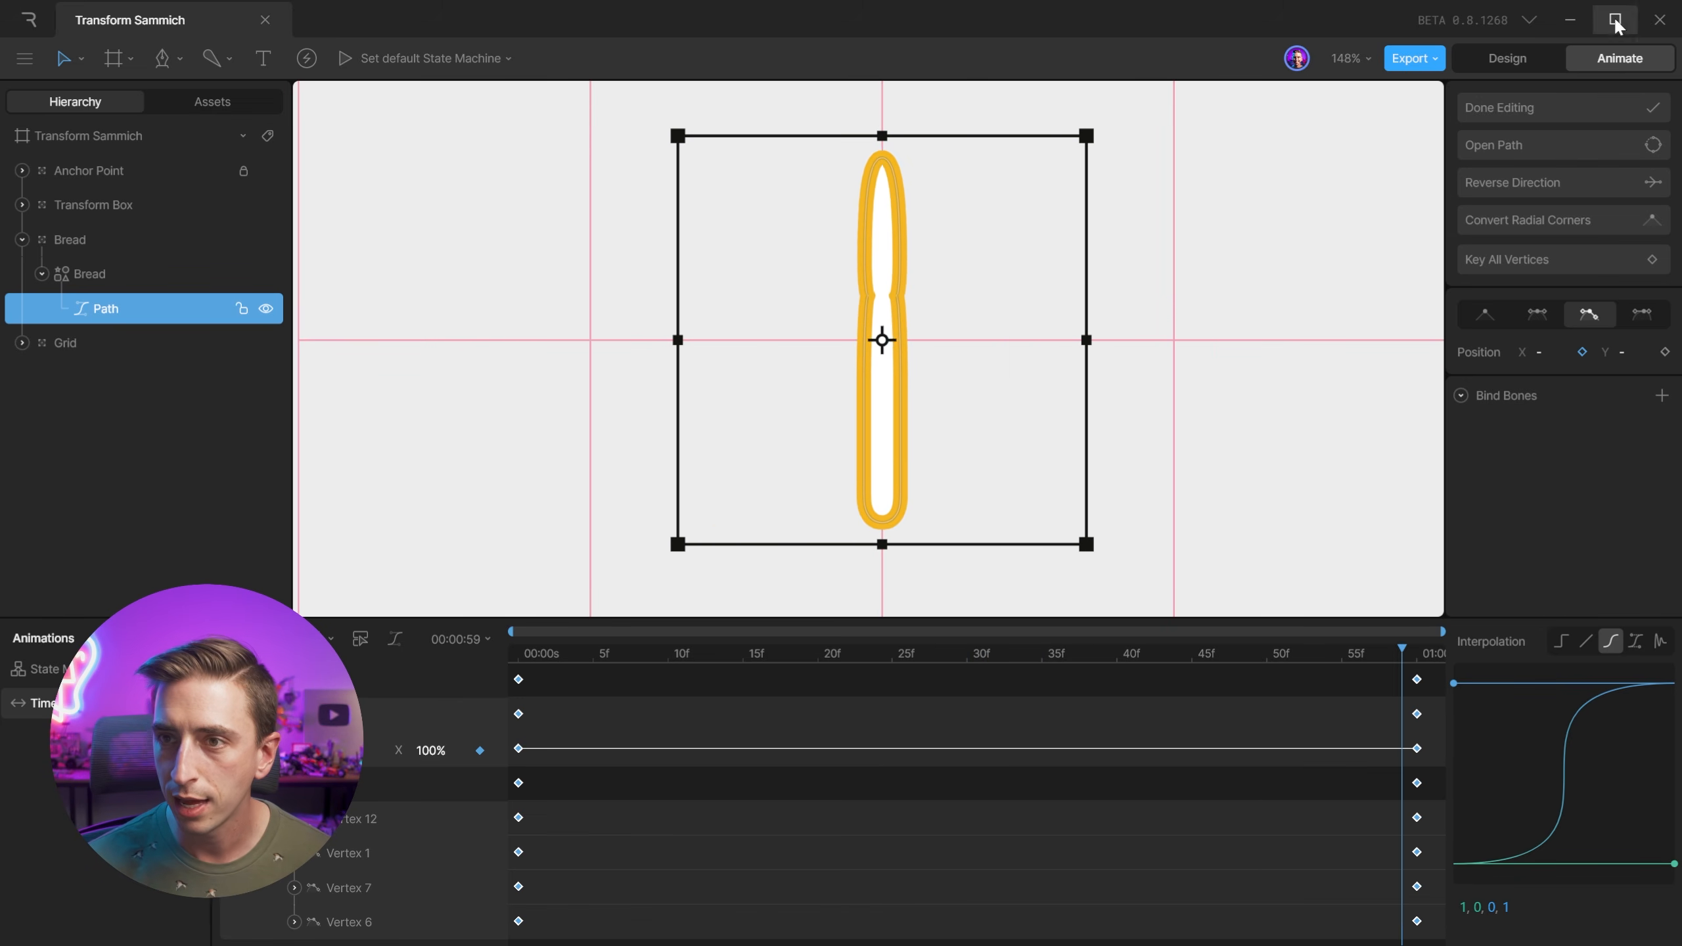
key("space")
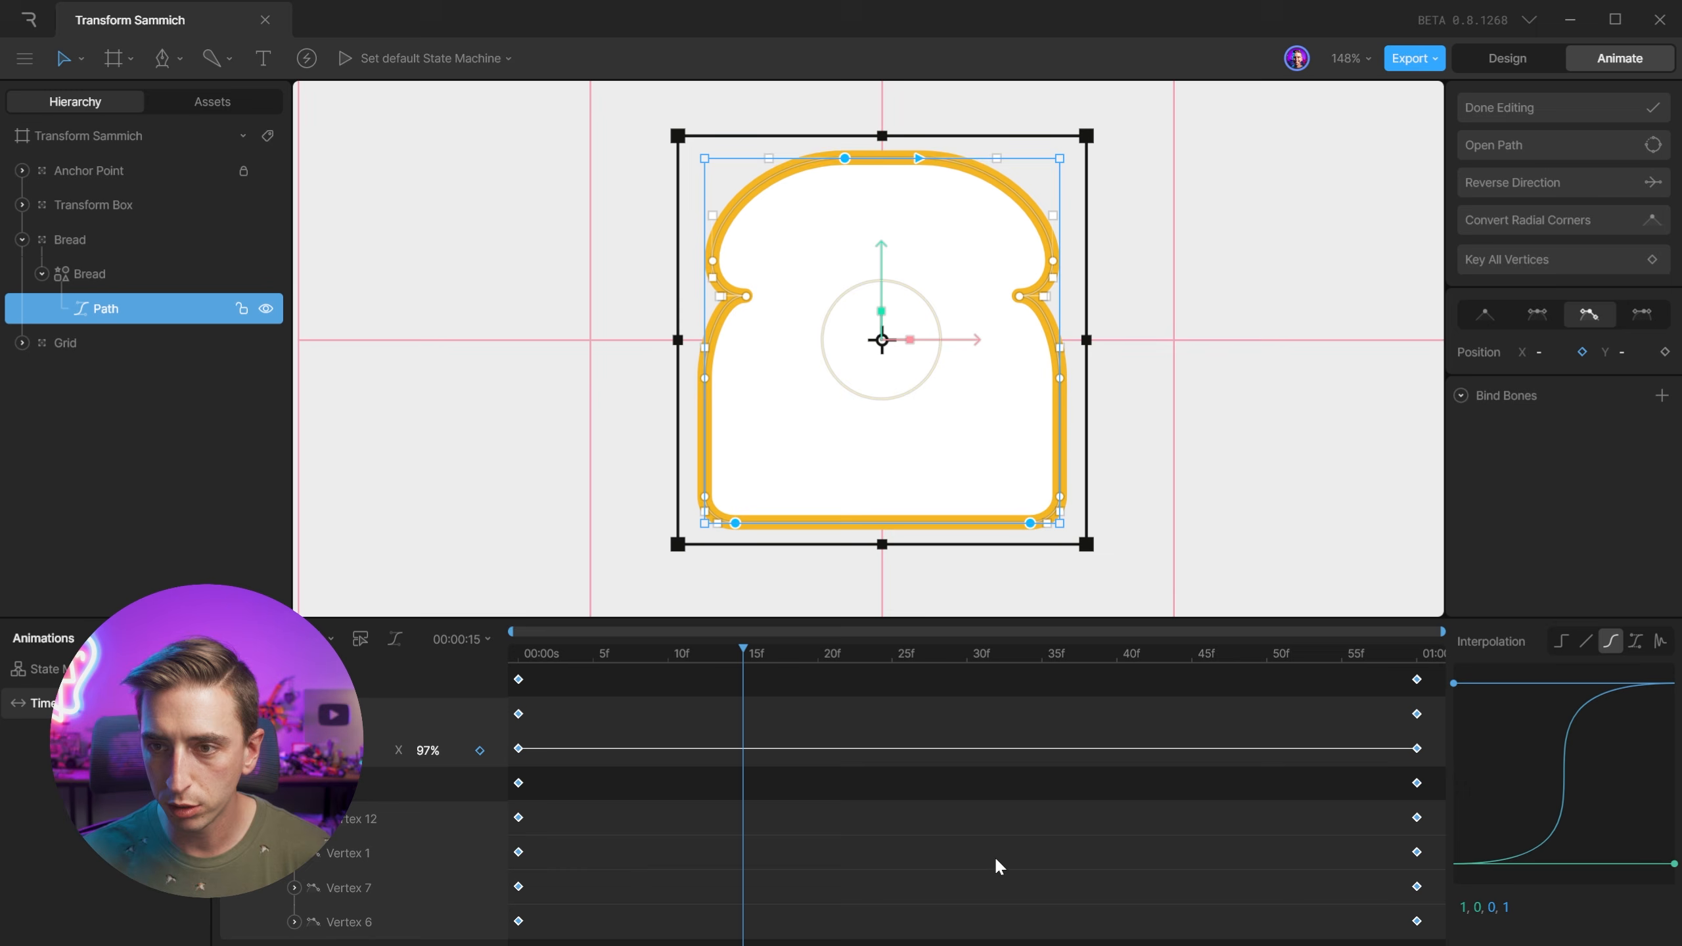
Finish editing the bread's path and replay the animation from the start without vertex overlays.
key("Escape")
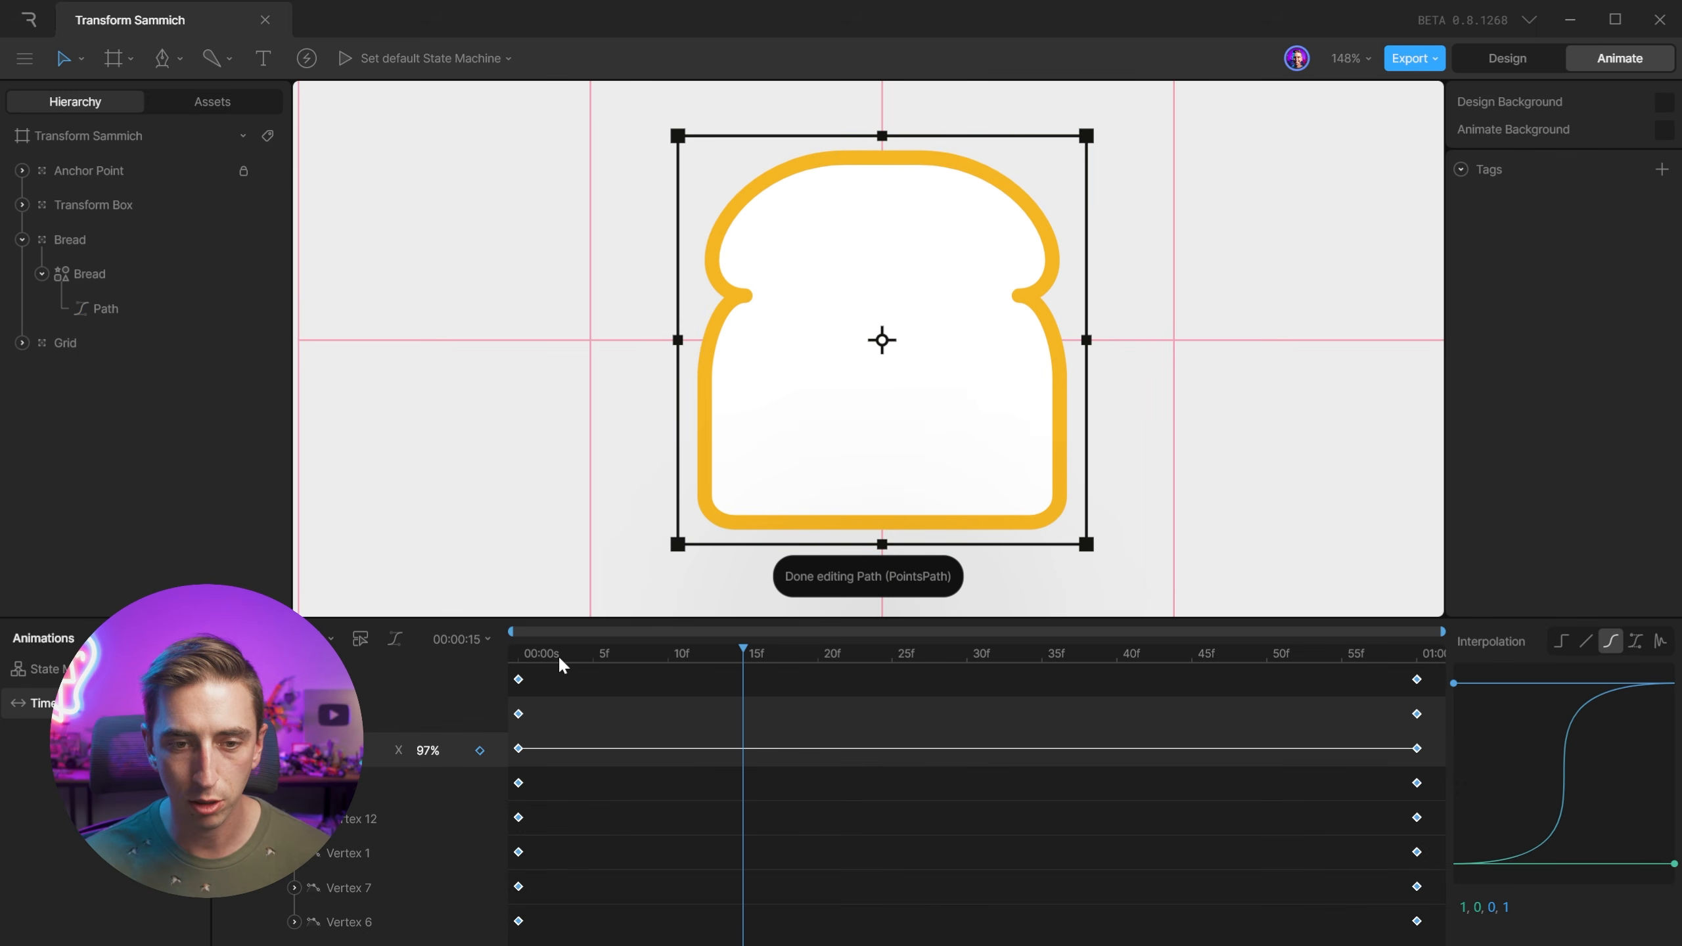
left_click(533, 655)
key("space")
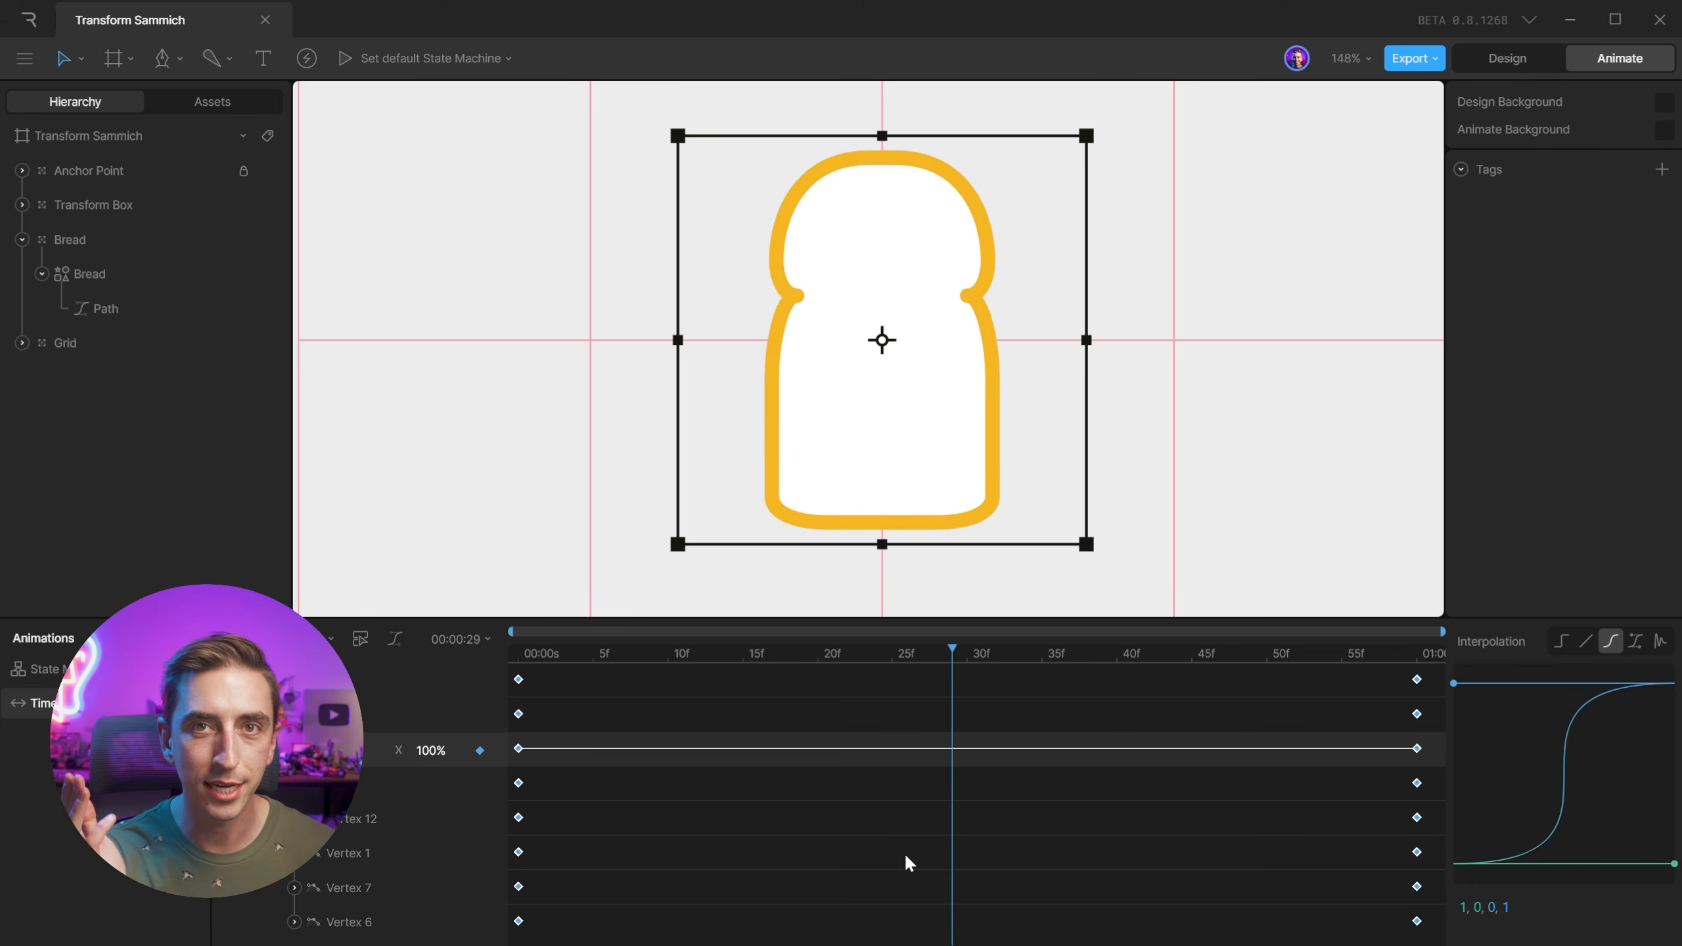
Set the timeline's Snap Keys rate to 12 fps, play the animation and return to 00:00:00.
left_click(460, 638)
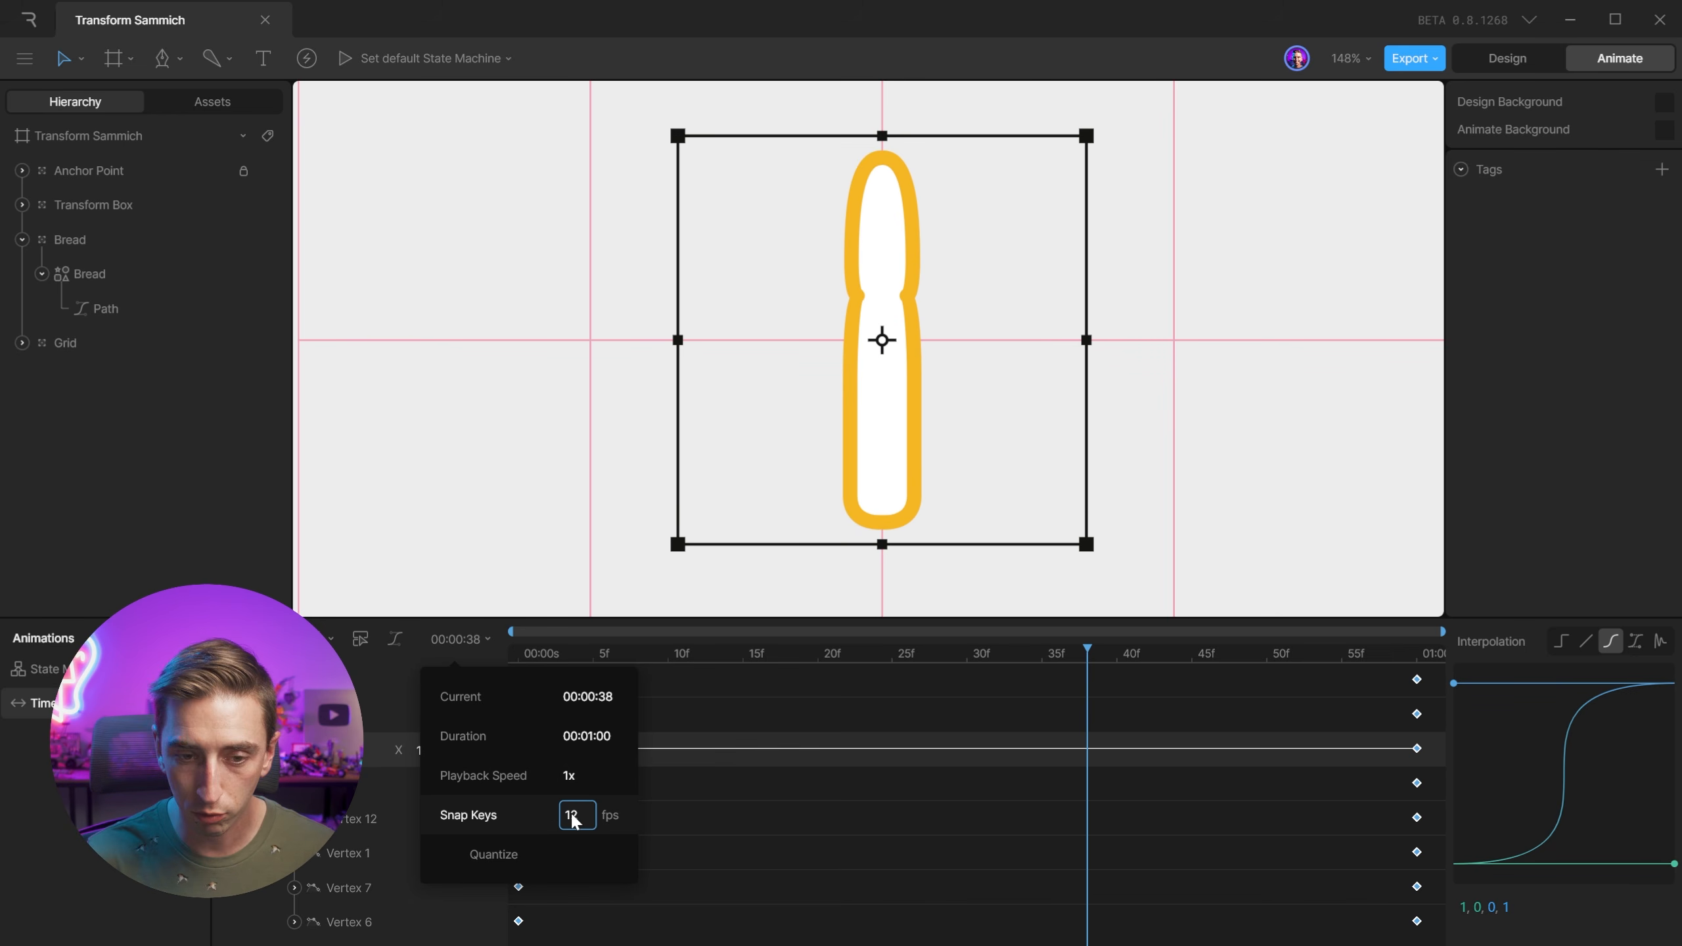
key("Return")
left_click(523, 852)
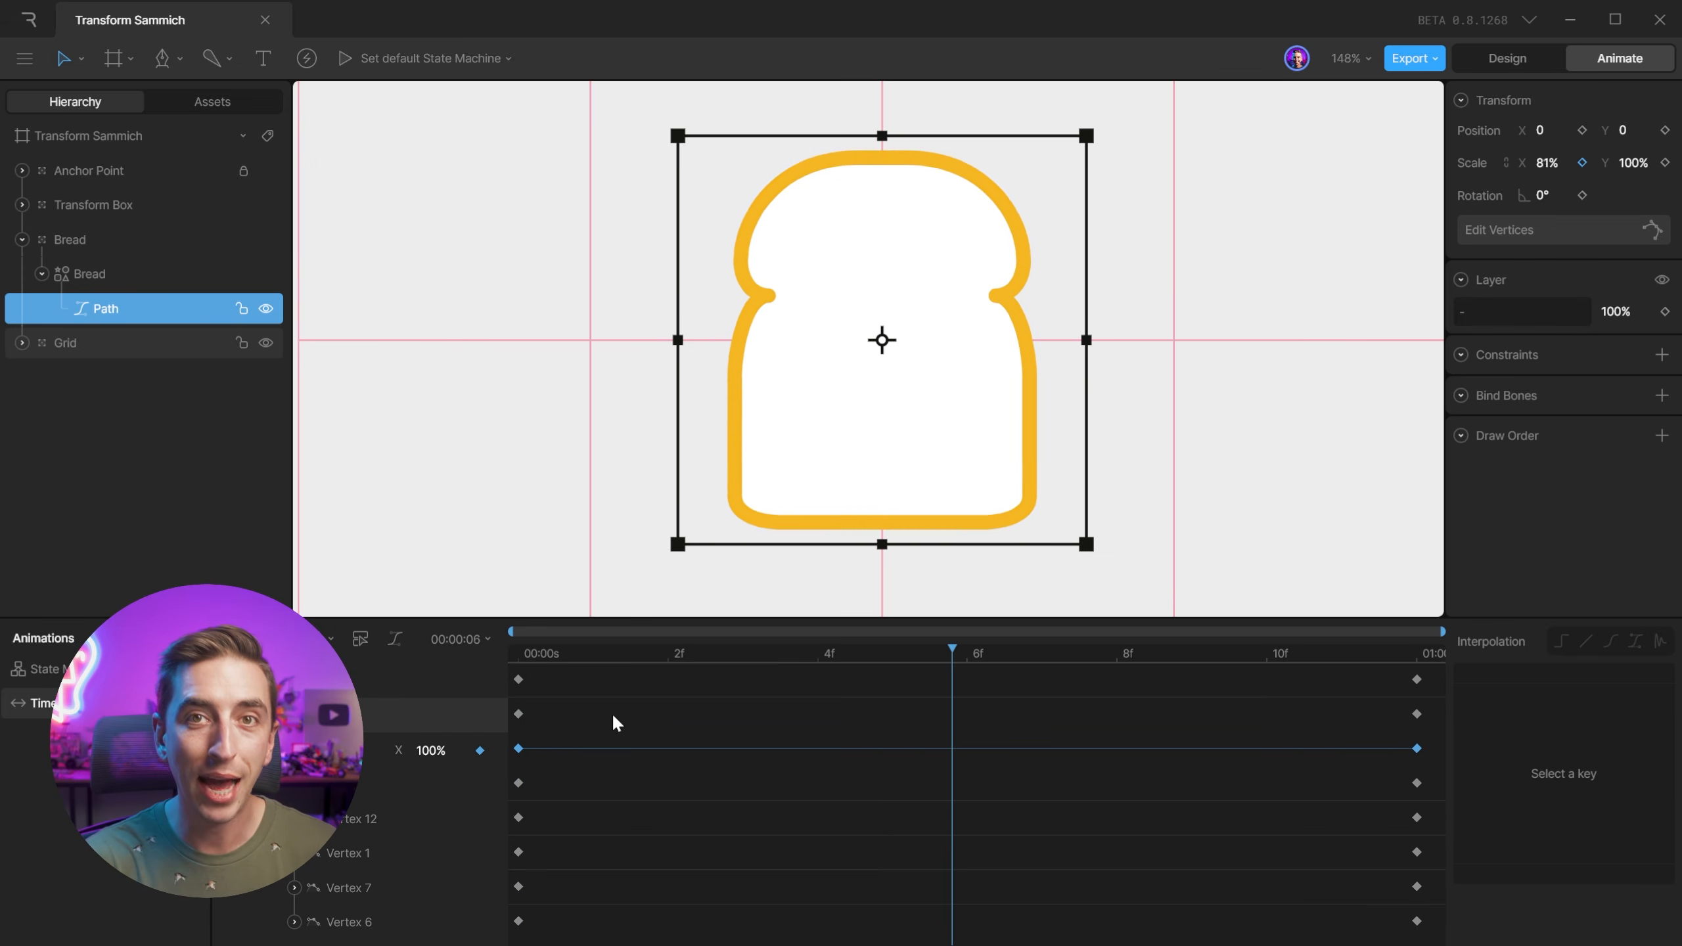
key("space")
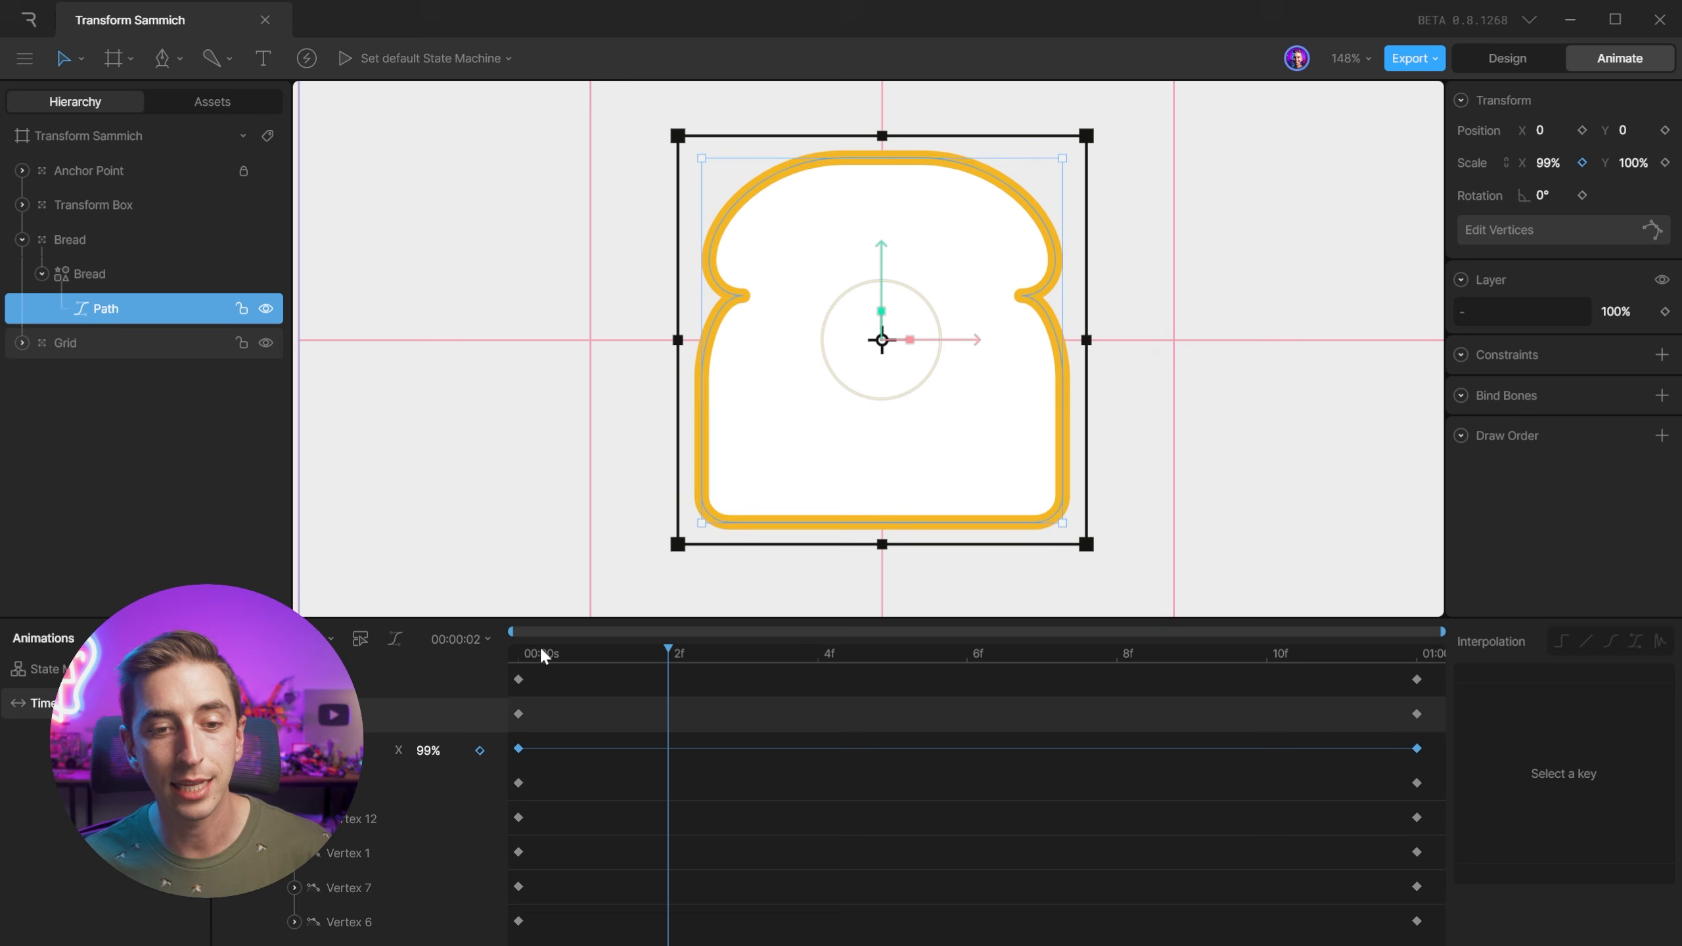
left_click_drag(542, 655, 481, 794)
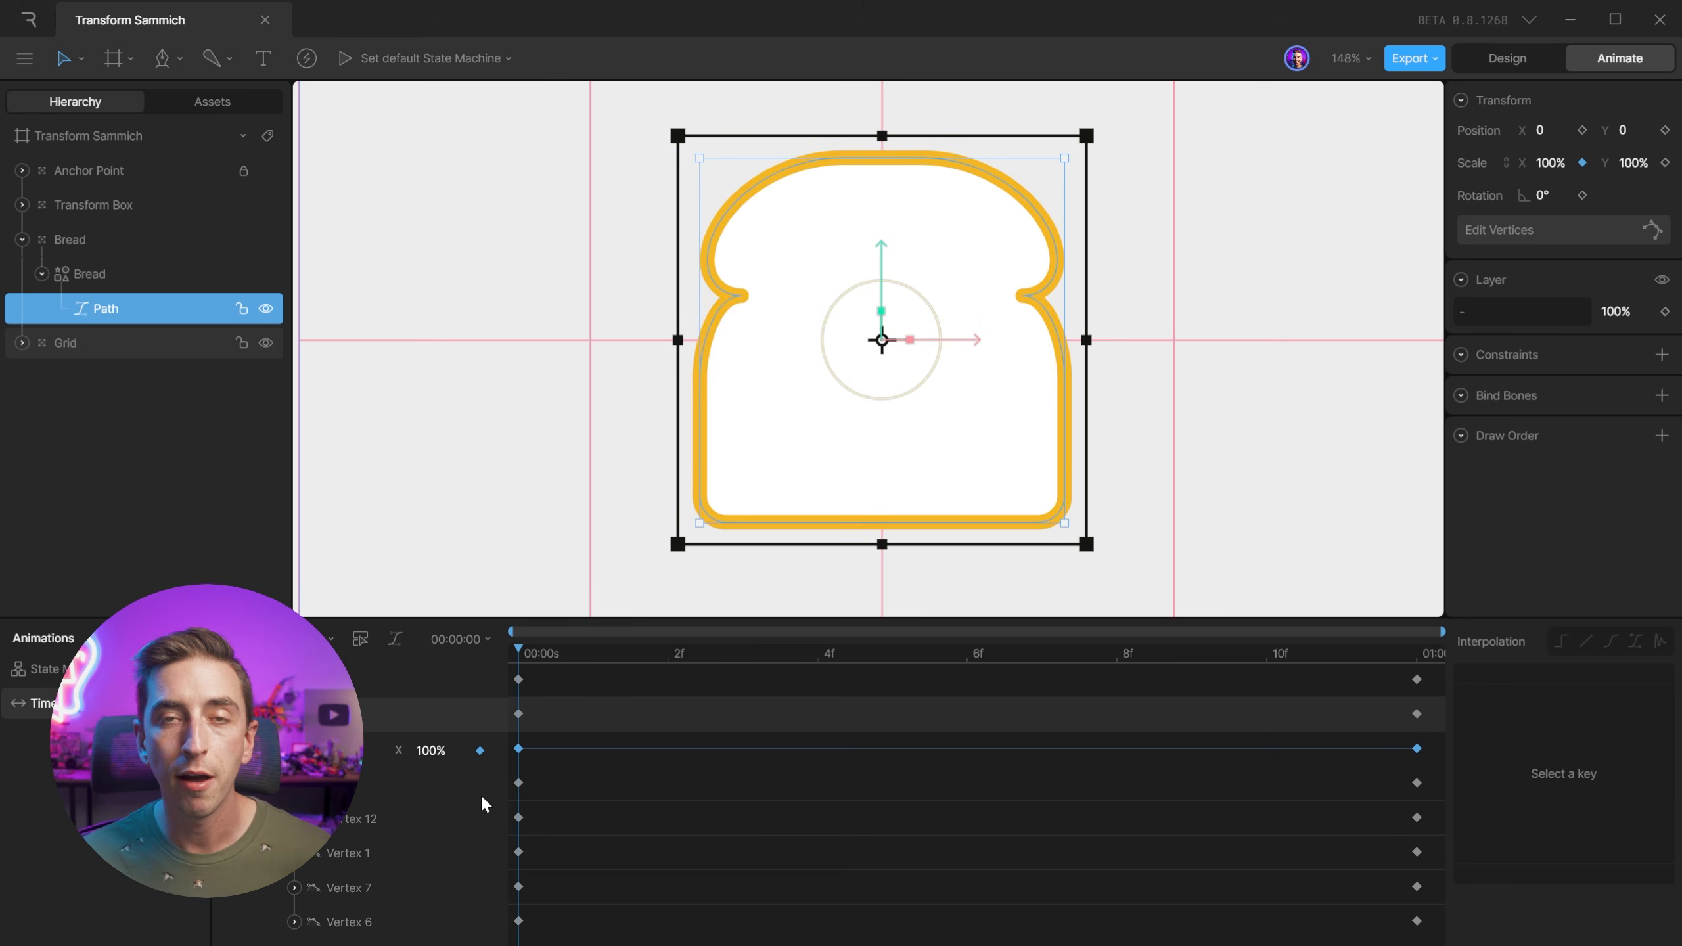
Turn on Quantize for the timeline and play back the stepped bread turn.
left_click(448, 645)
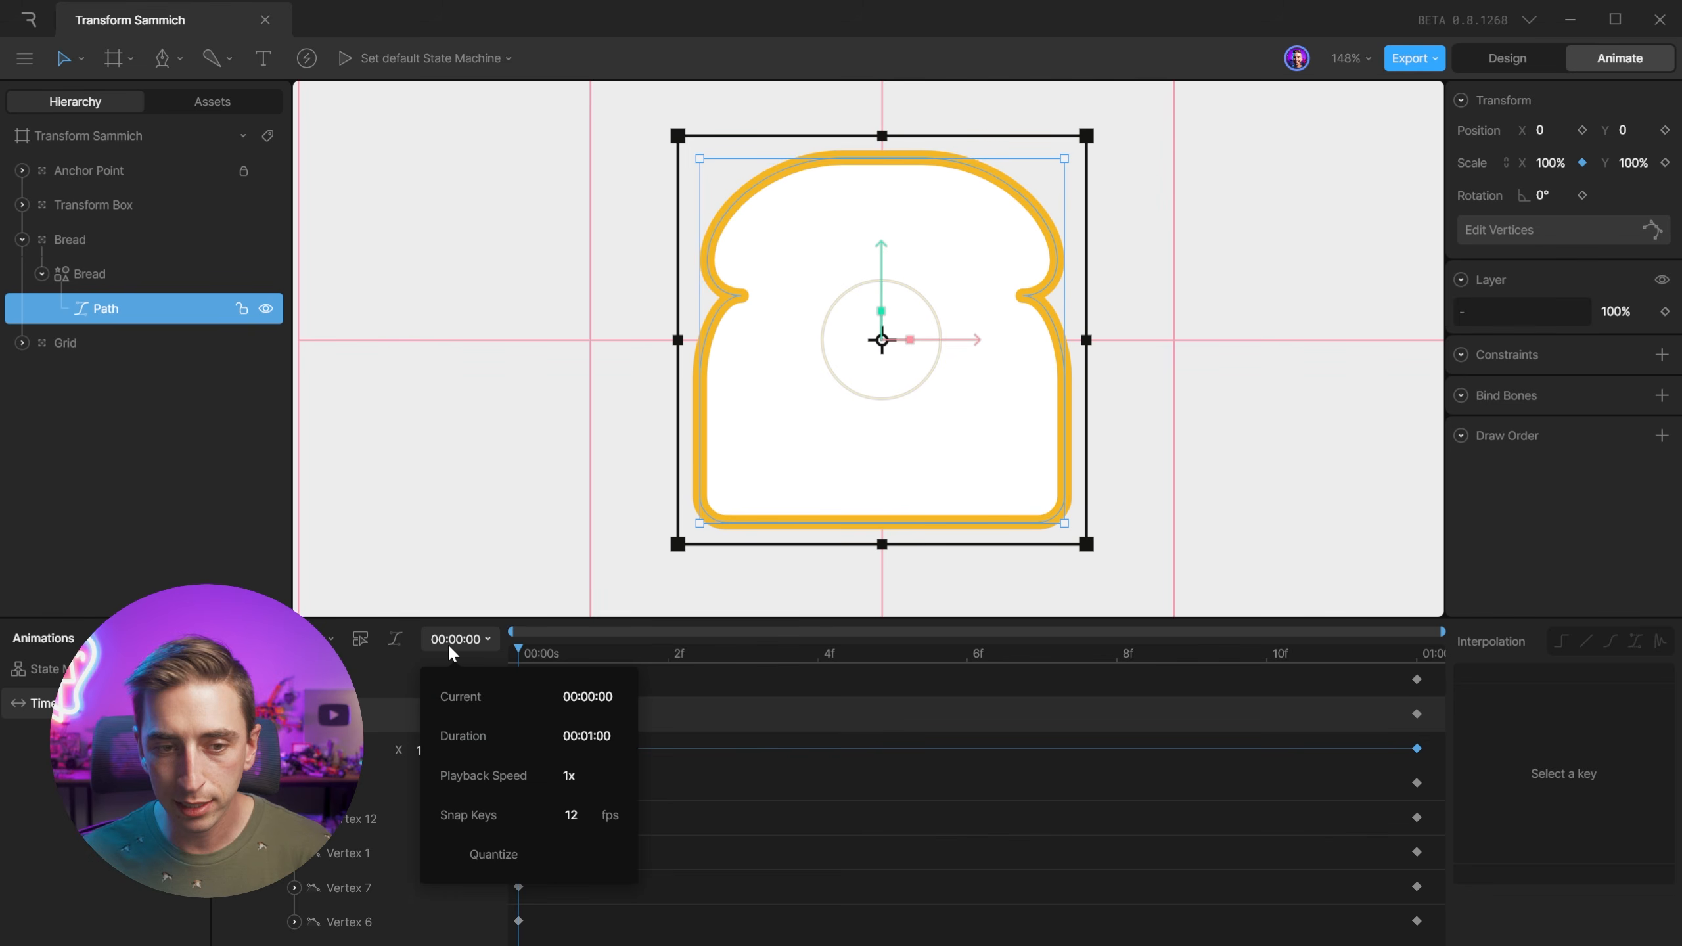
left_click(478, 857)
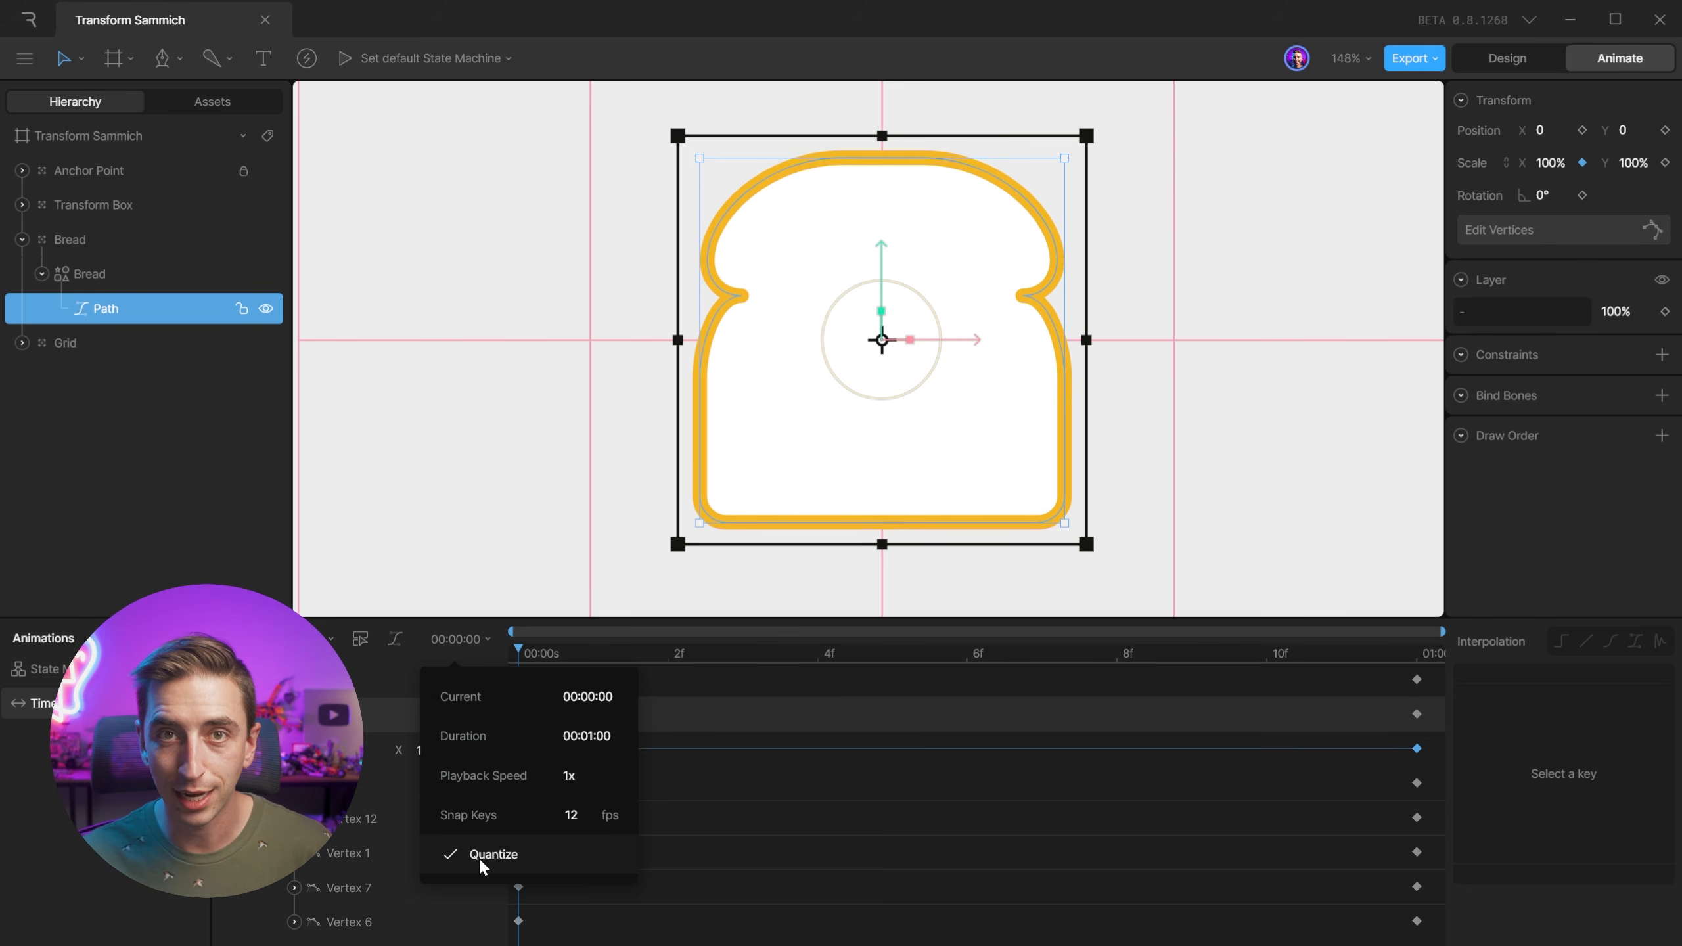
left_click(745, 776)
key("space")
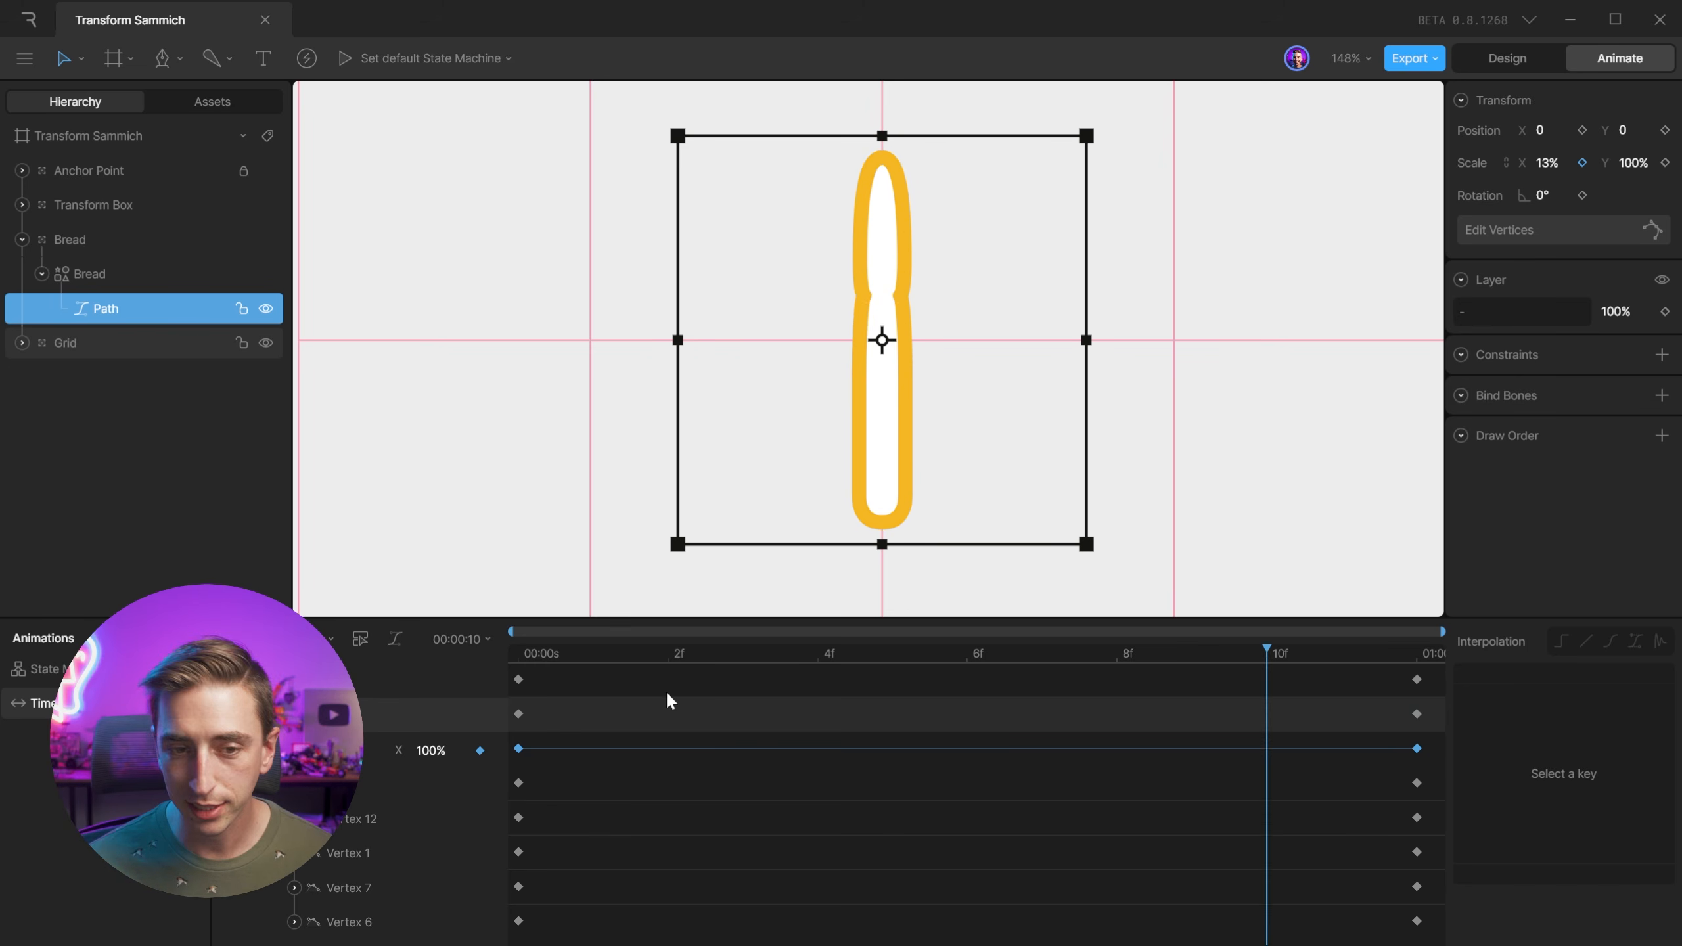
key("space")
Set the timeline duration to 00:01:02 and extend the work area to its full length.
left_click(466, 643)
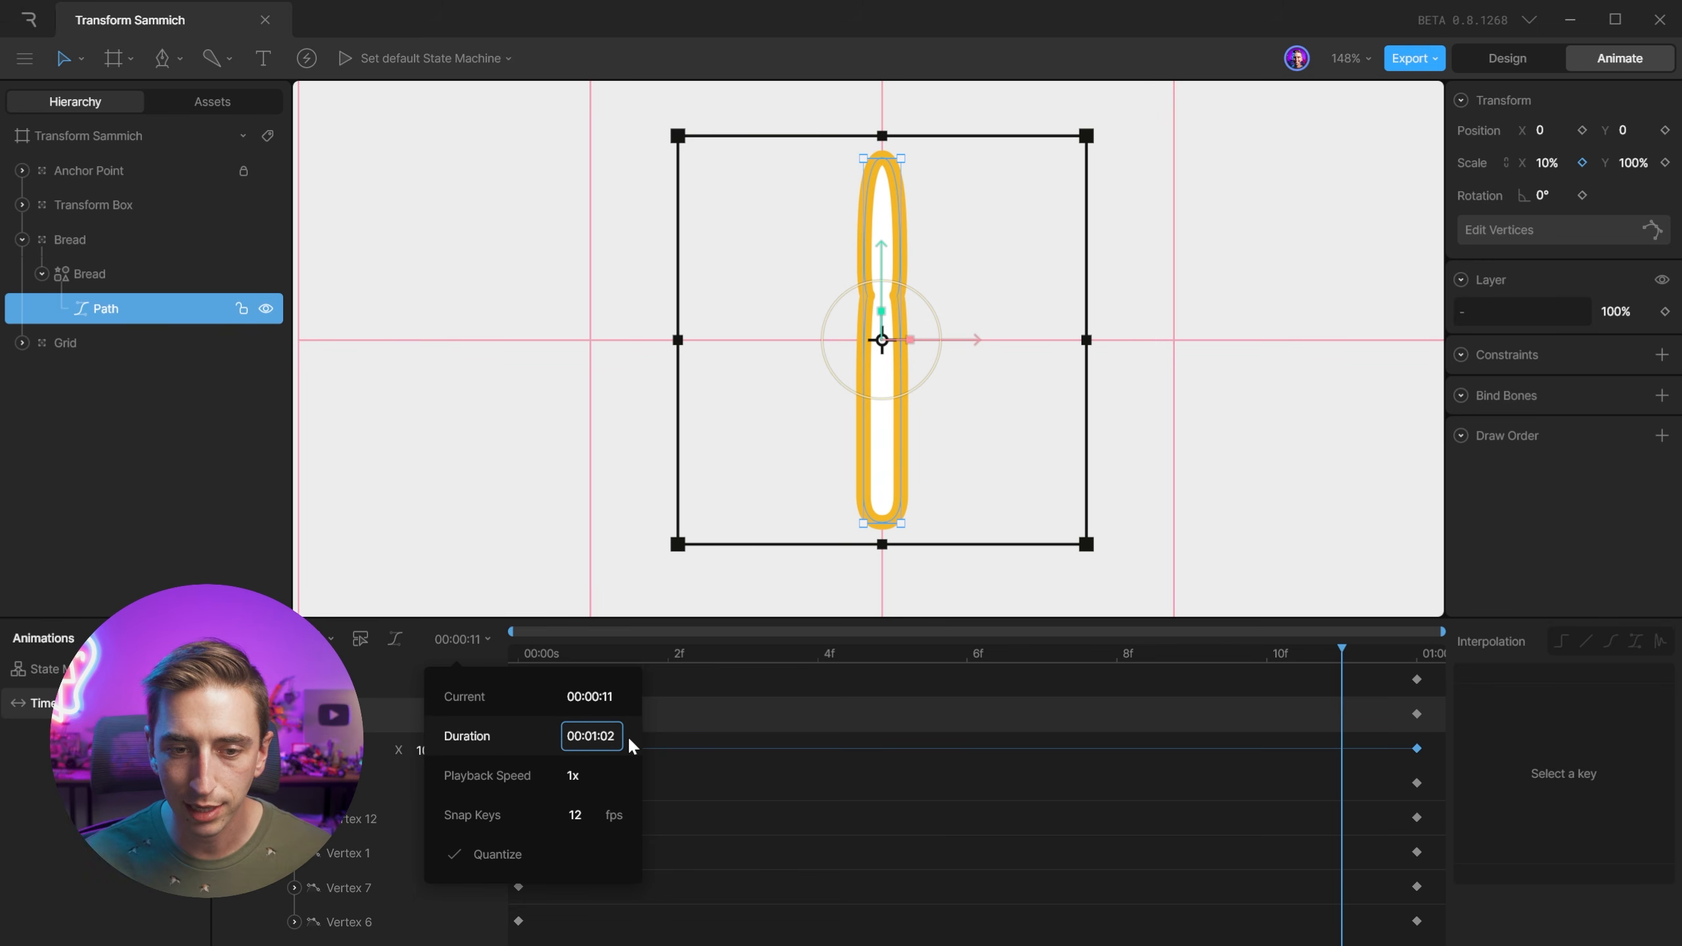
key("Return")
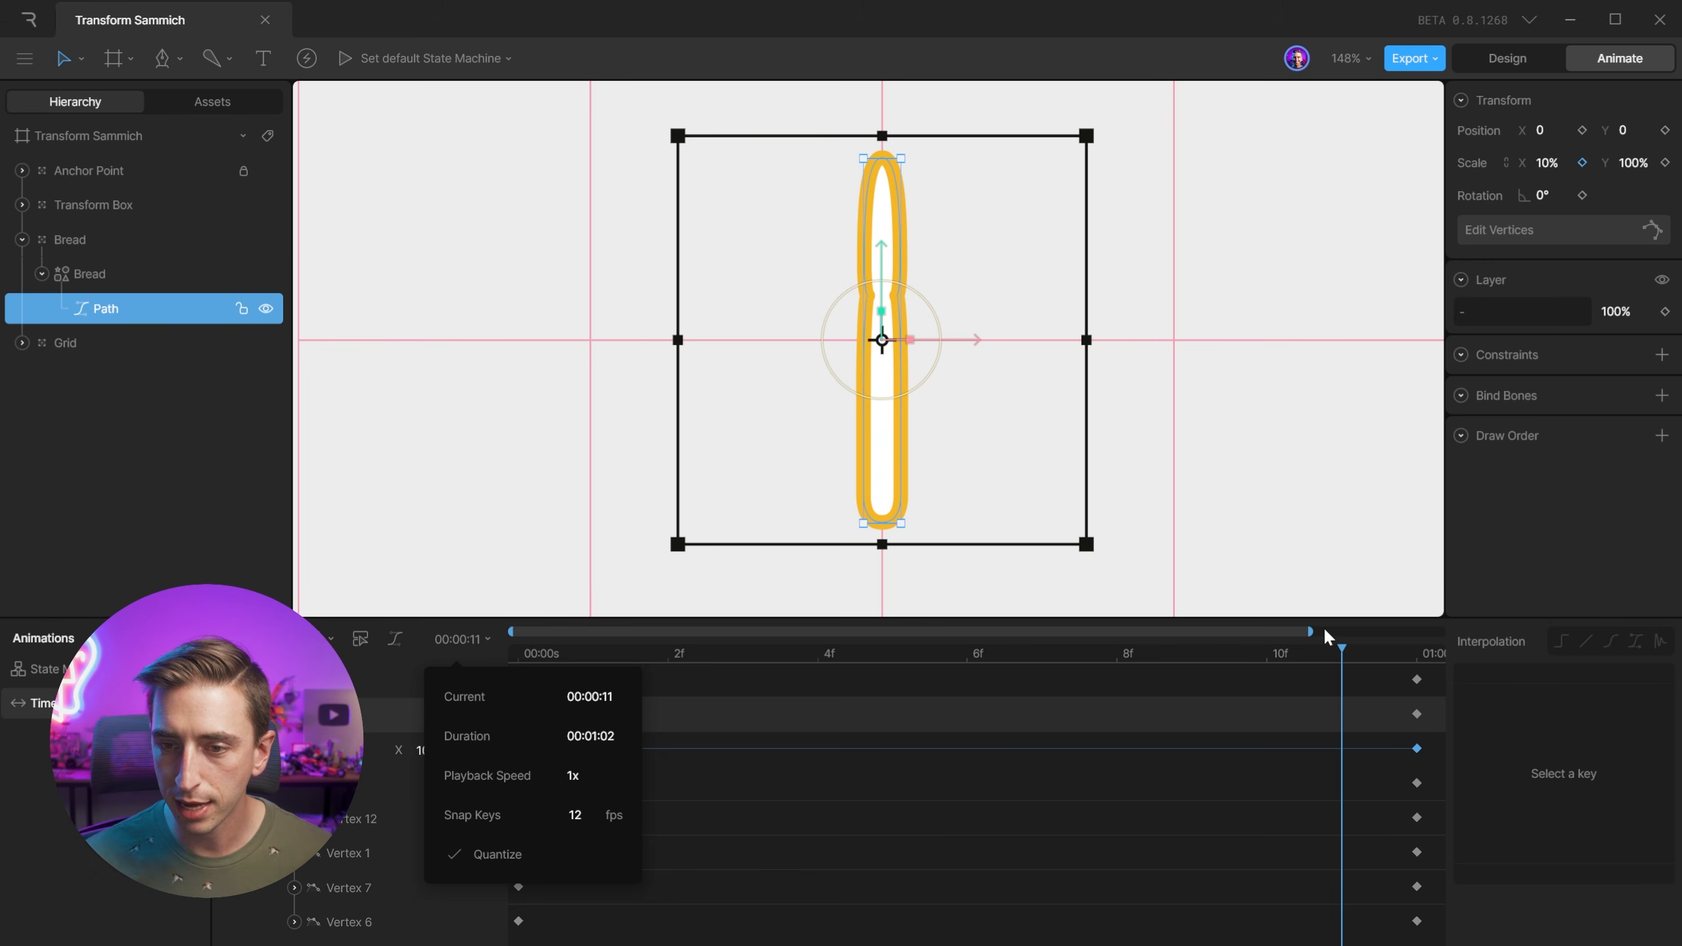
left_click_drag(1311, 629, 1577, 657)
Move all of the bread's end keyframes from 00:01:00 to 00:01:02.
left_click_drag(1367, 681, 1250, 943)
left_click_drag(1289, 678, 1246, 943)
left_click_drag(1288, 750, 1412, 754)
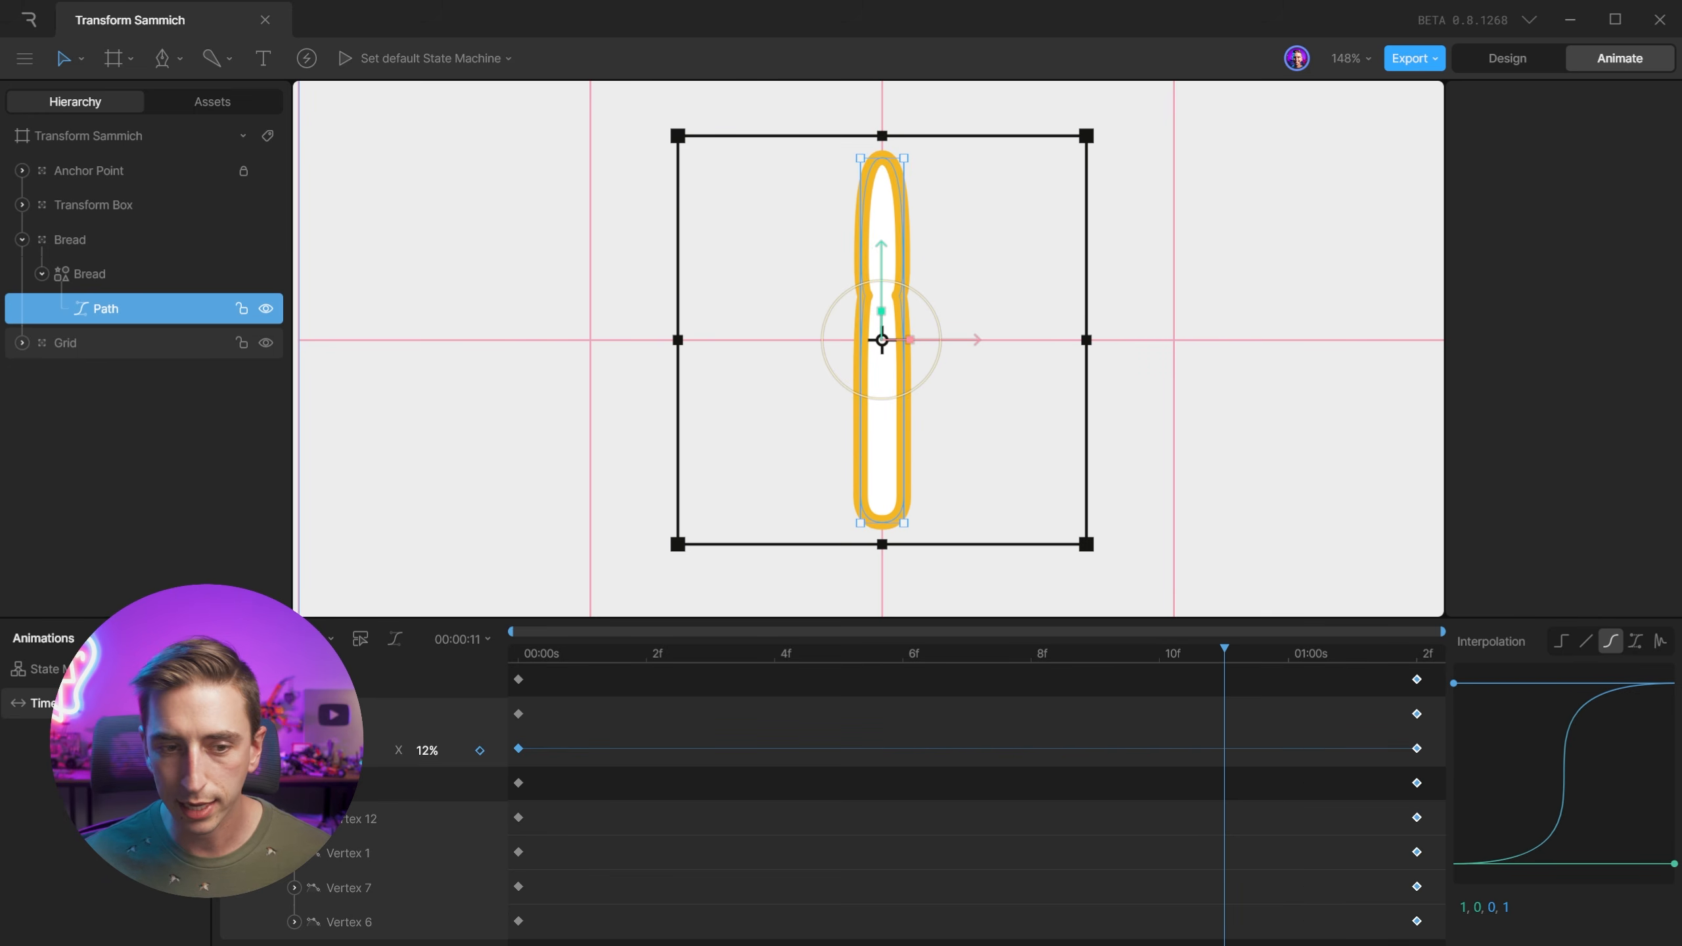
Collapse the bread's keyframe rows, clear the selection and replay the lengthened animation.
left_click(233, 681)
left_click(1125, 576)
left_click_drag(1226, 734, 617, 737)
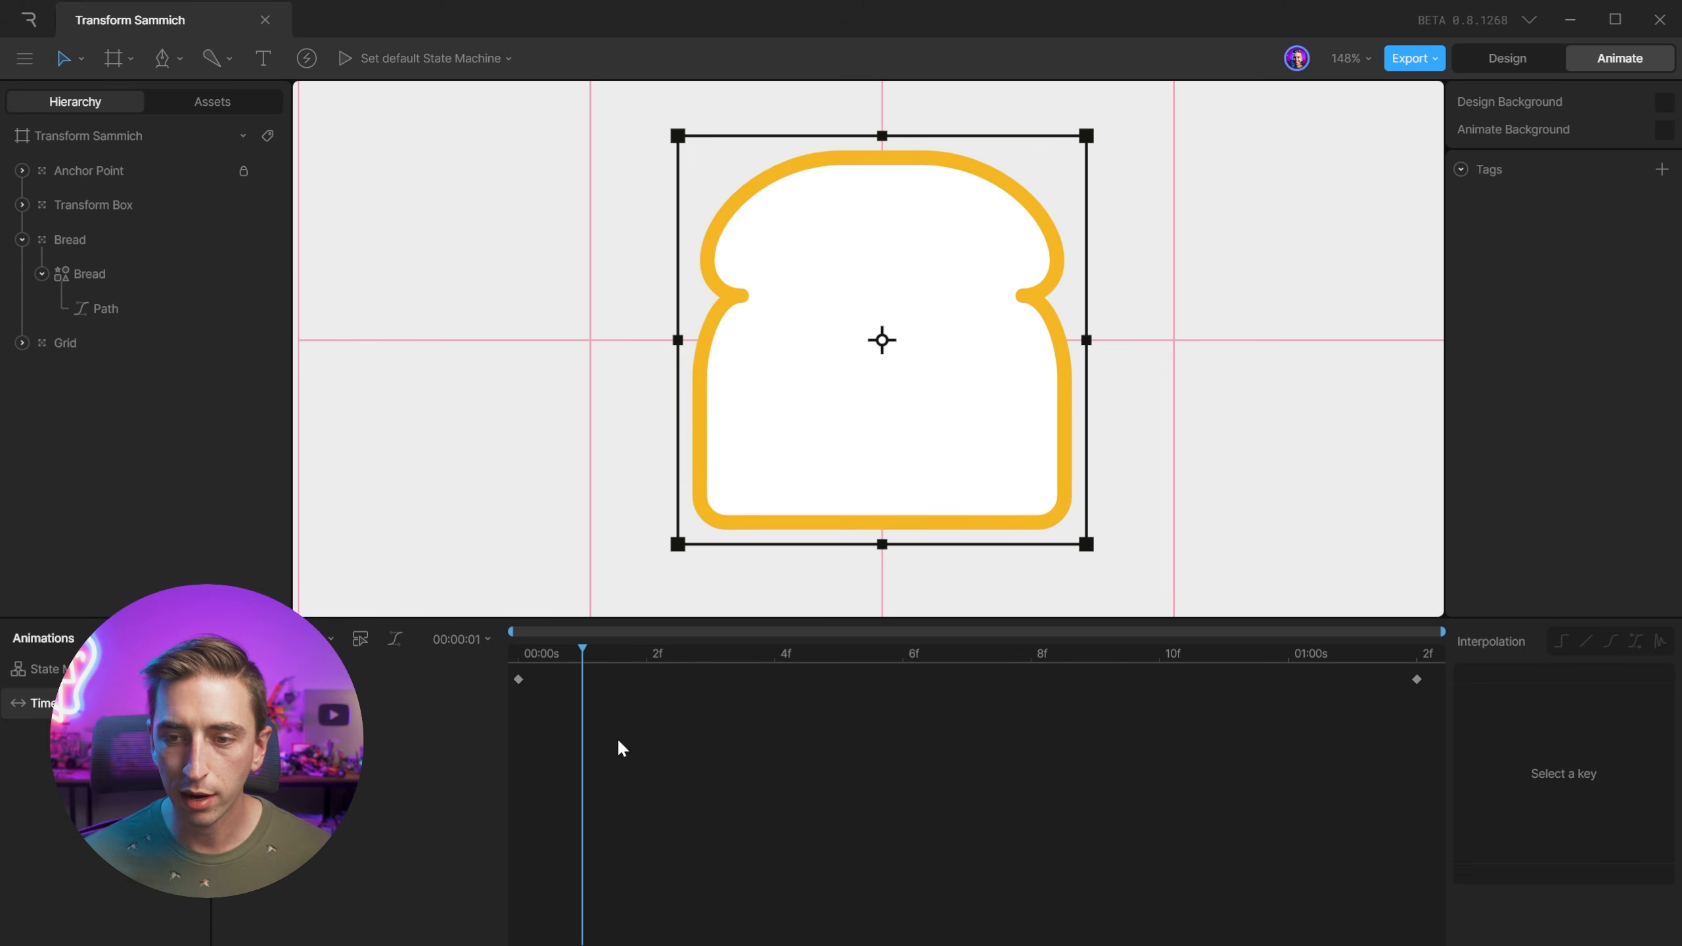
key("space")
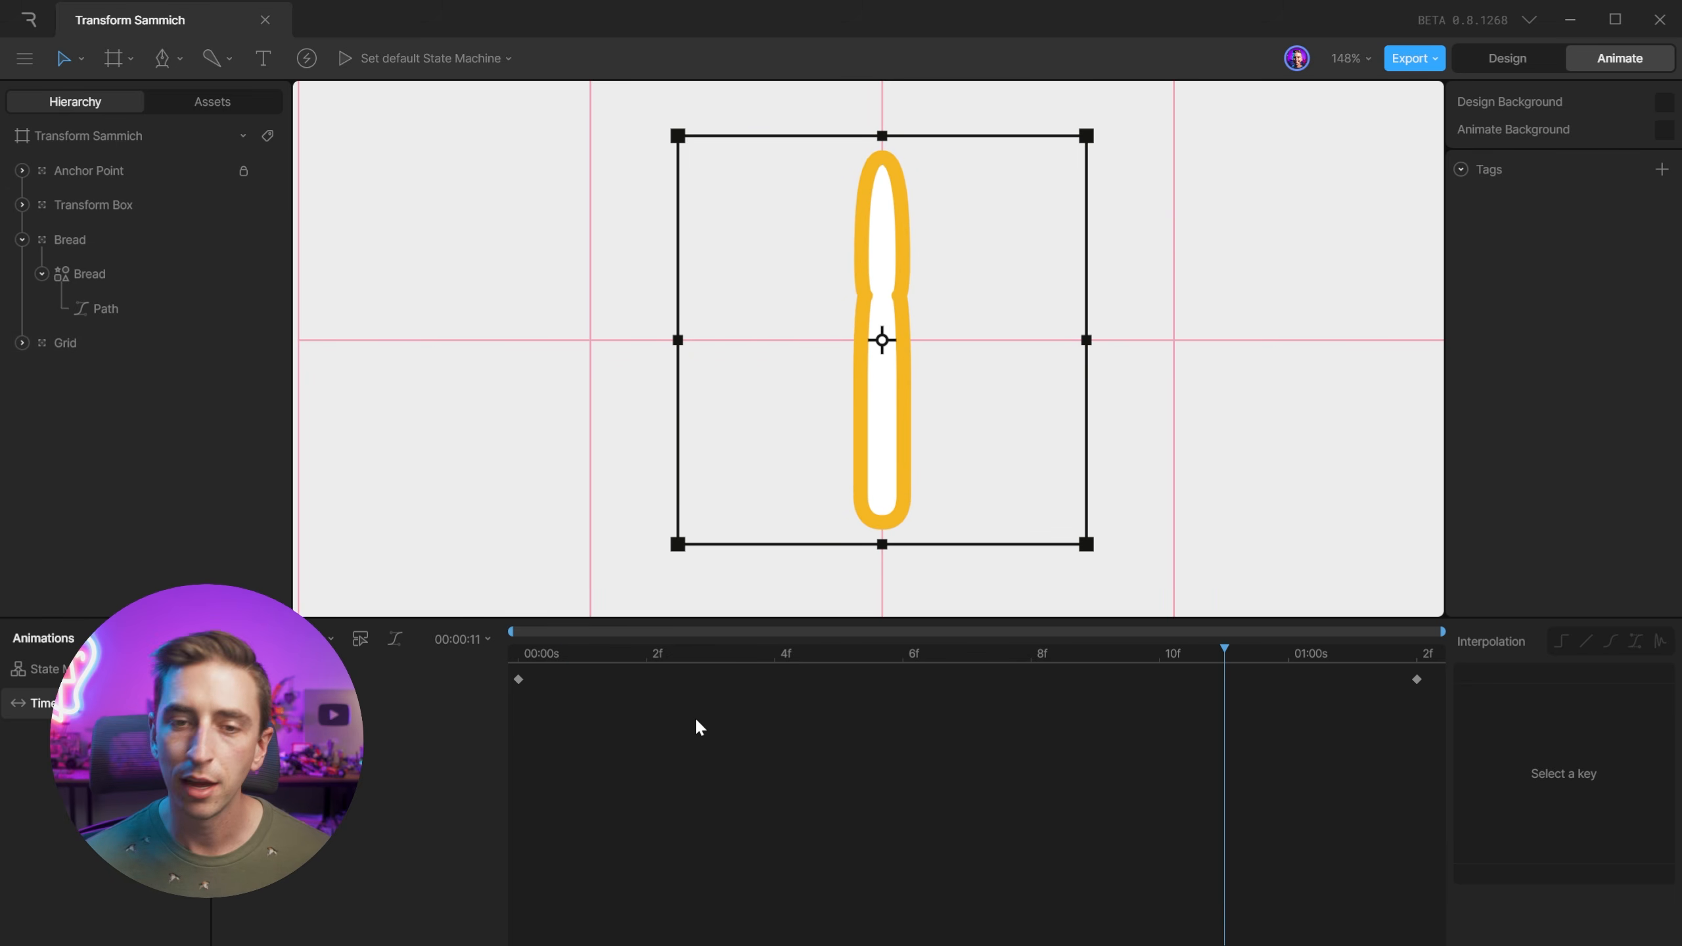
Stop playback and keyframe the Transform Box path's width at 00:00:00.
key("space")
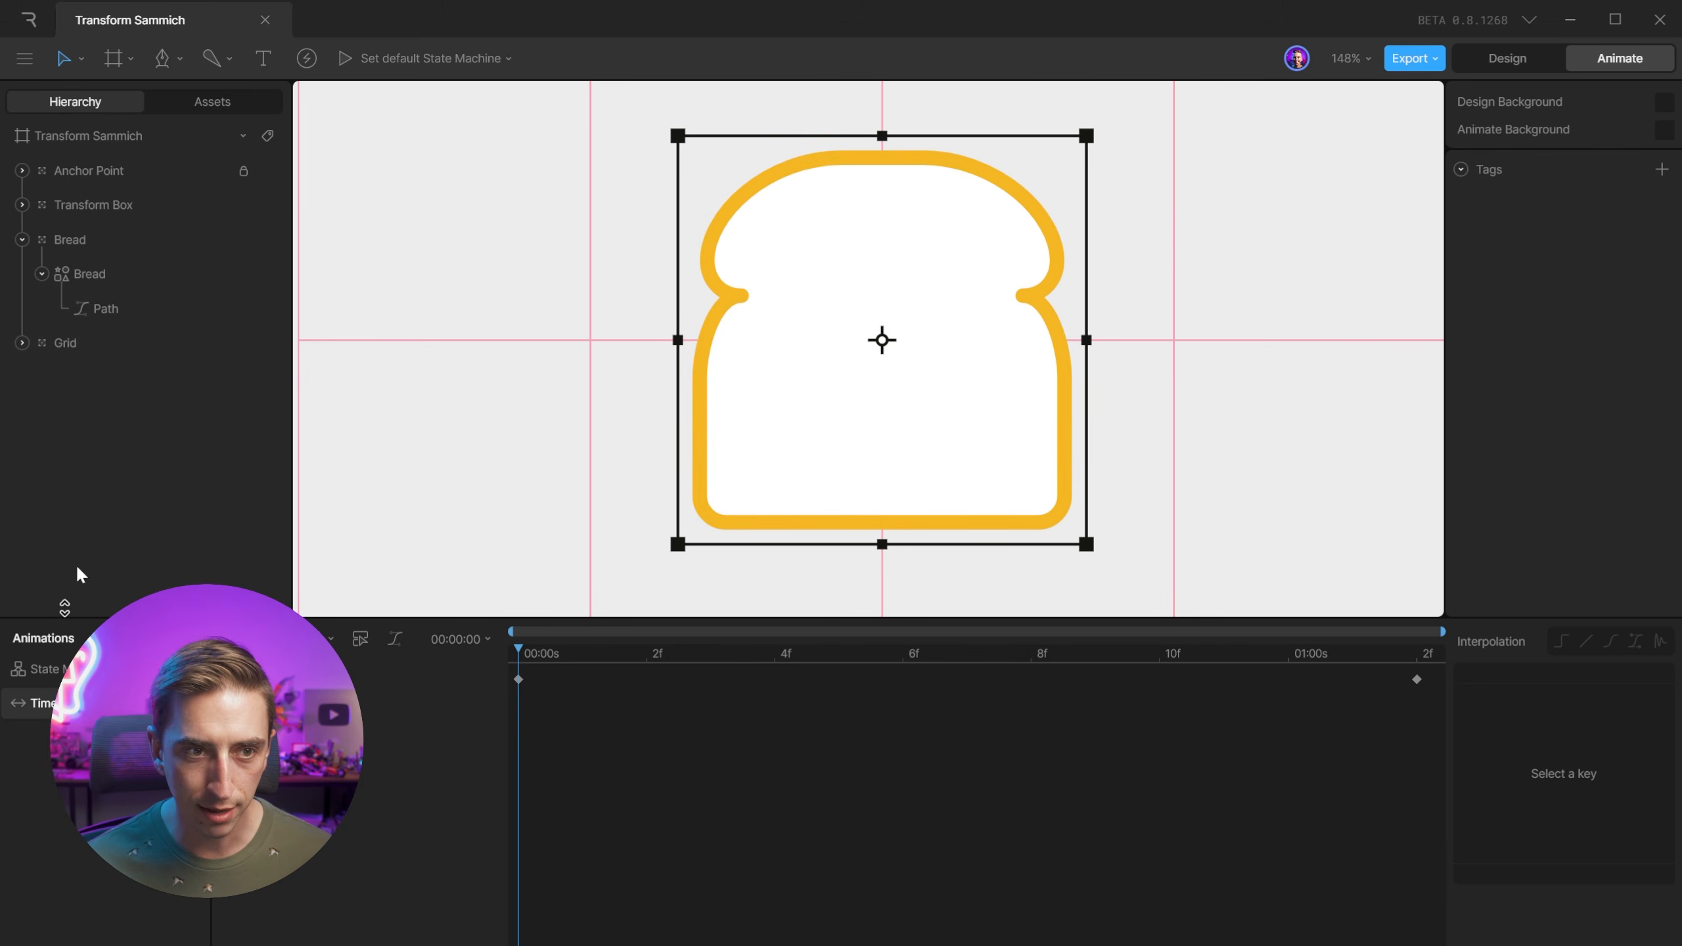
left_click(23, 240)
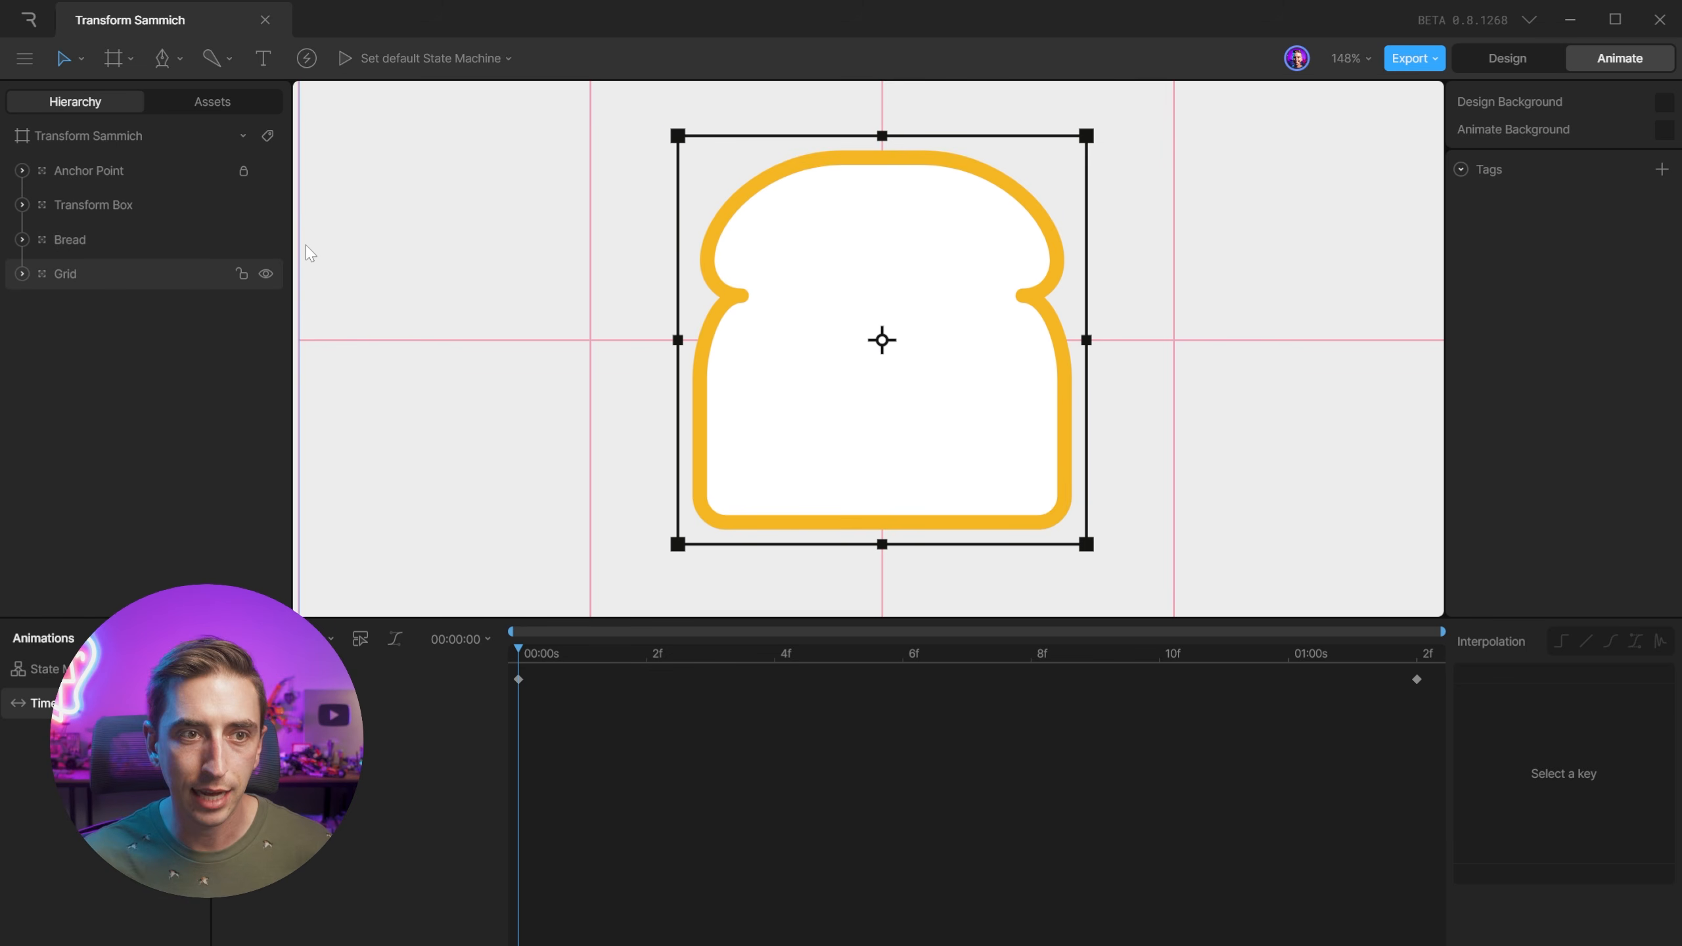
left_click(22, 205)
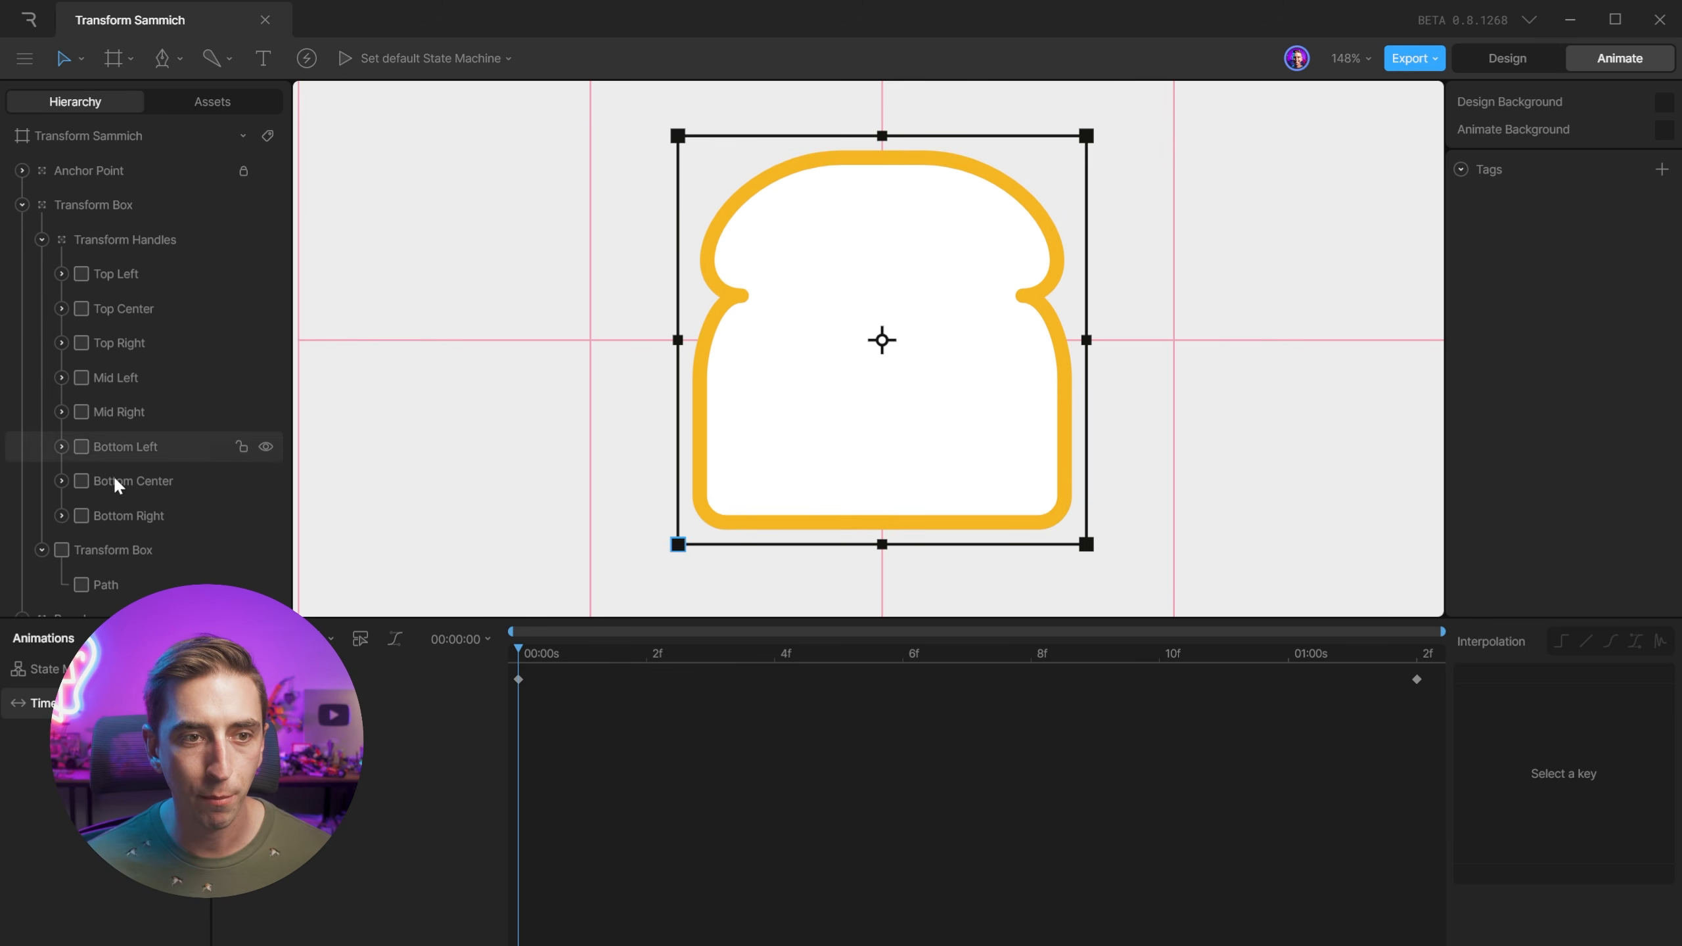
left_click(119, 584)
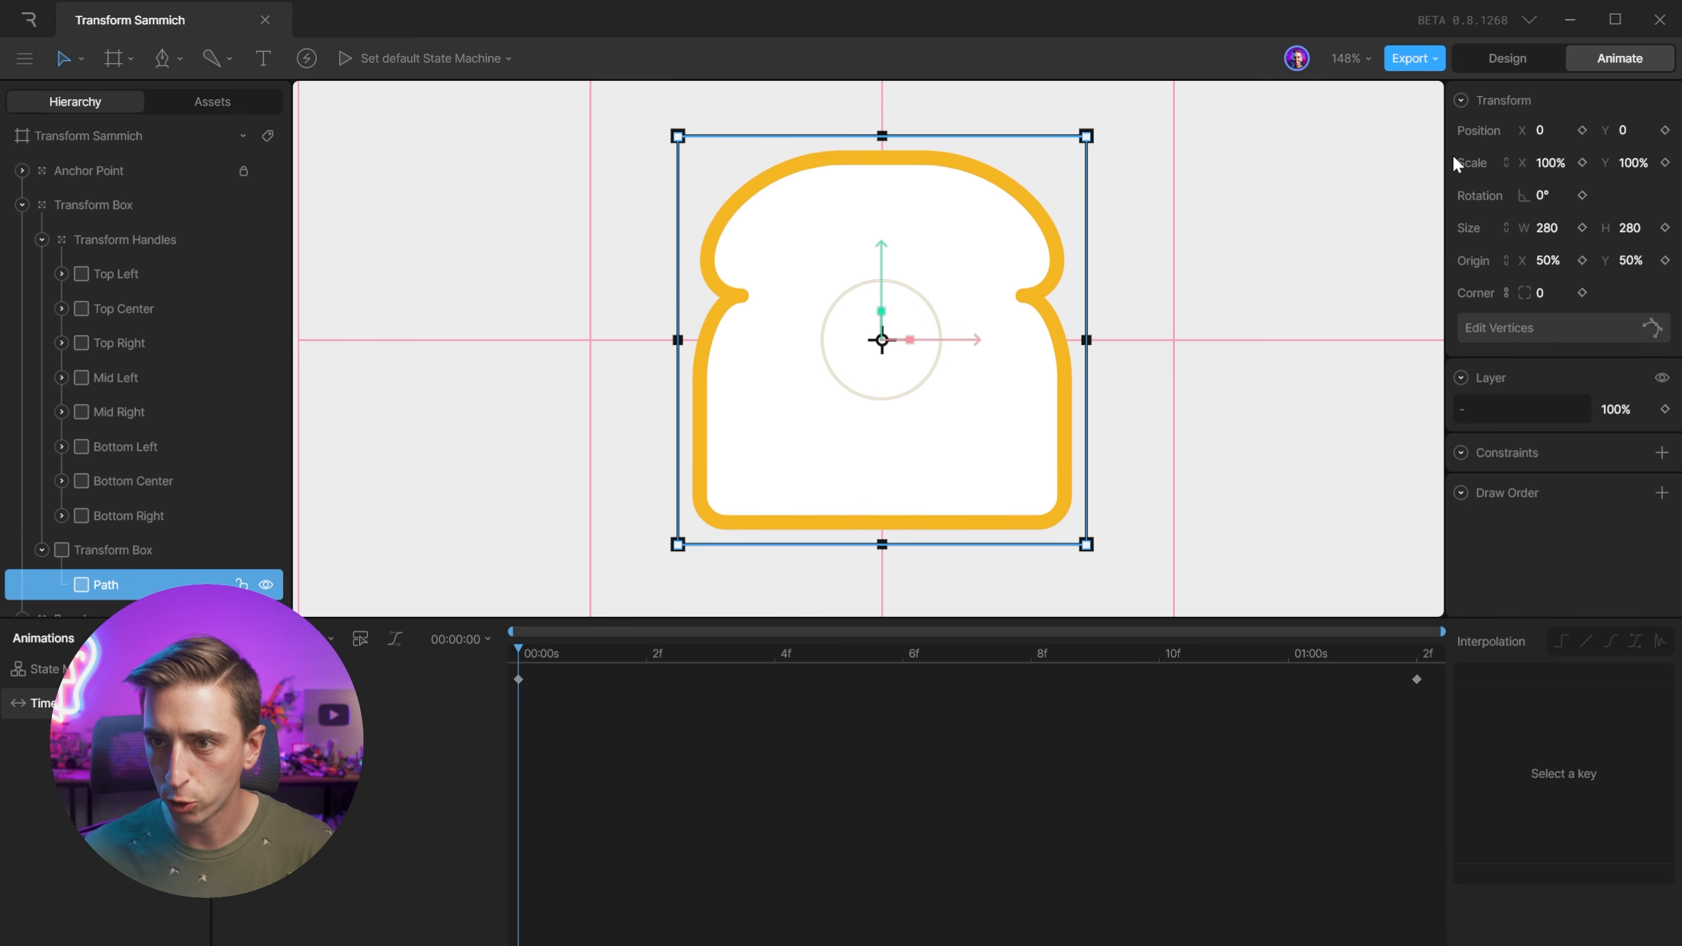
left_click(1582, 227)
Set the Transform Box path's width to 60 at 00:01:02.
left_click_drag(523, 648, 1225, 652)
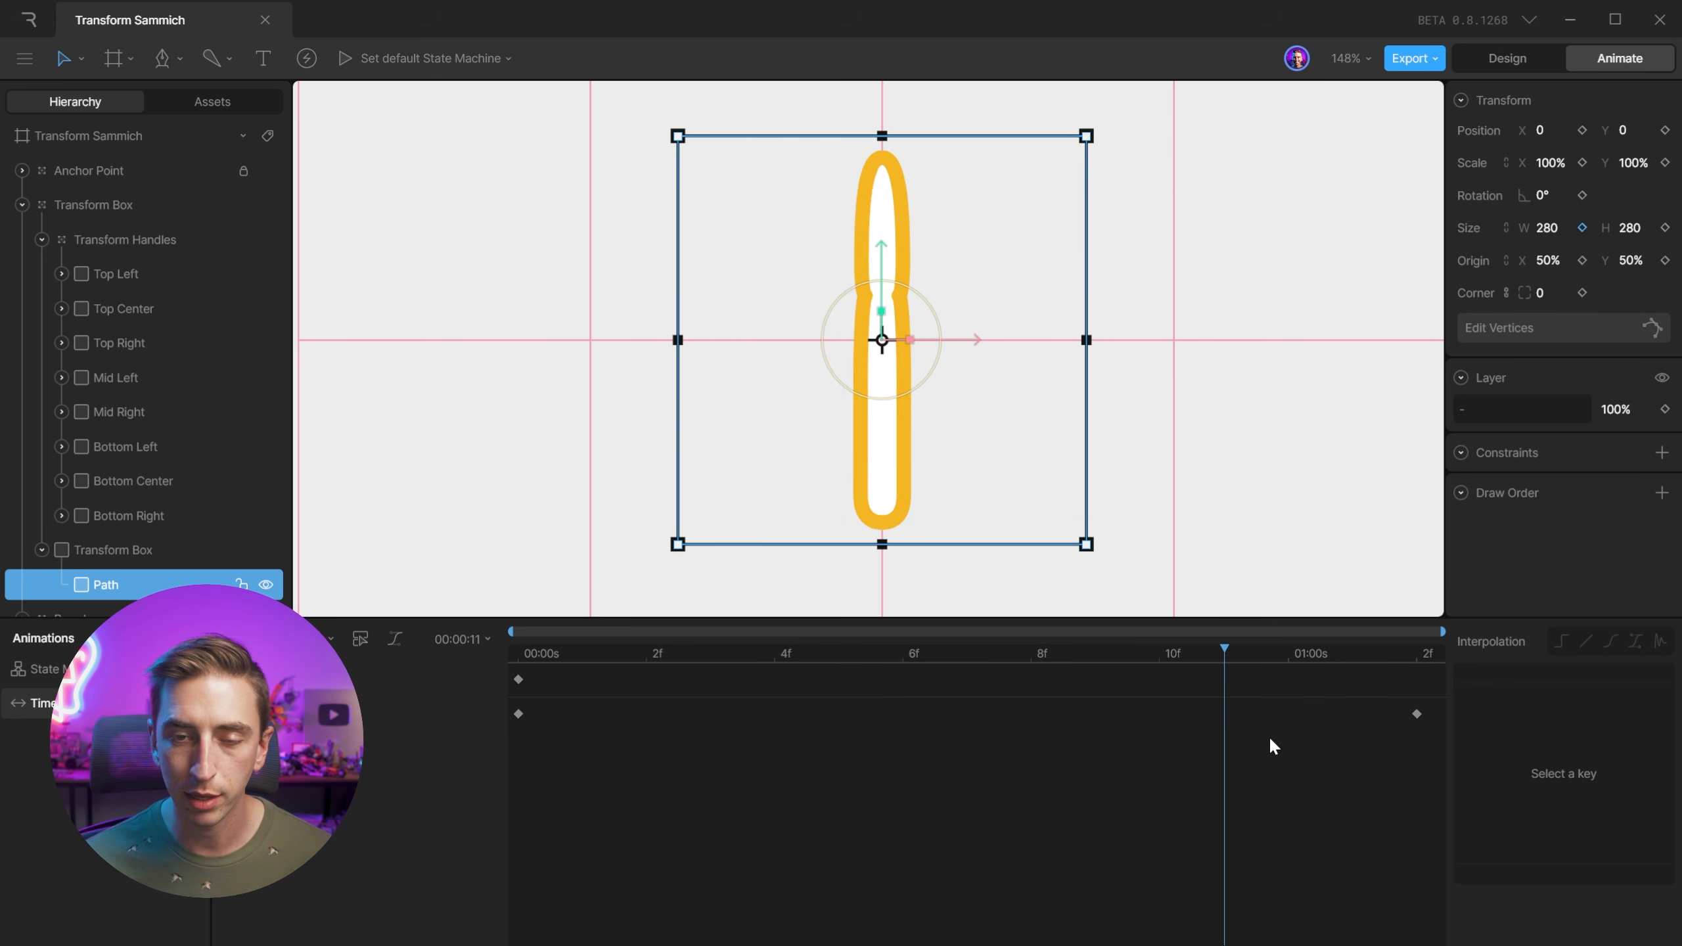
left_click_drag(1270, 740, 1418, 725)
left_click_drag(1544, 227, 1523, 463)
left_click(1551, 240)
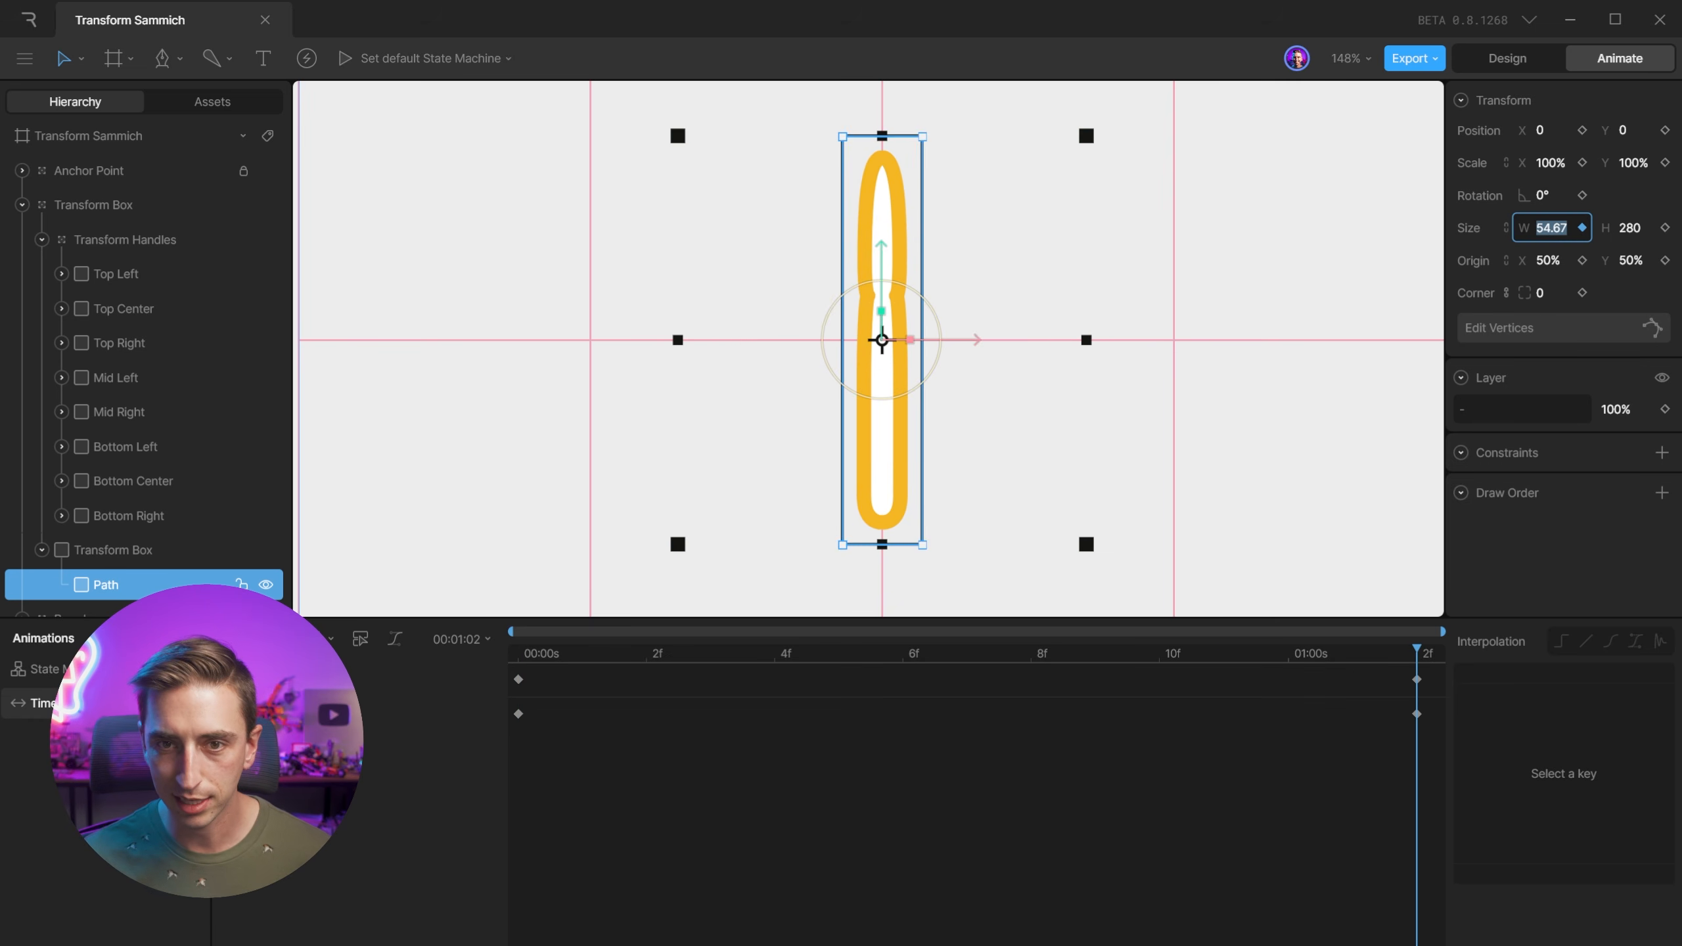
key("Return")
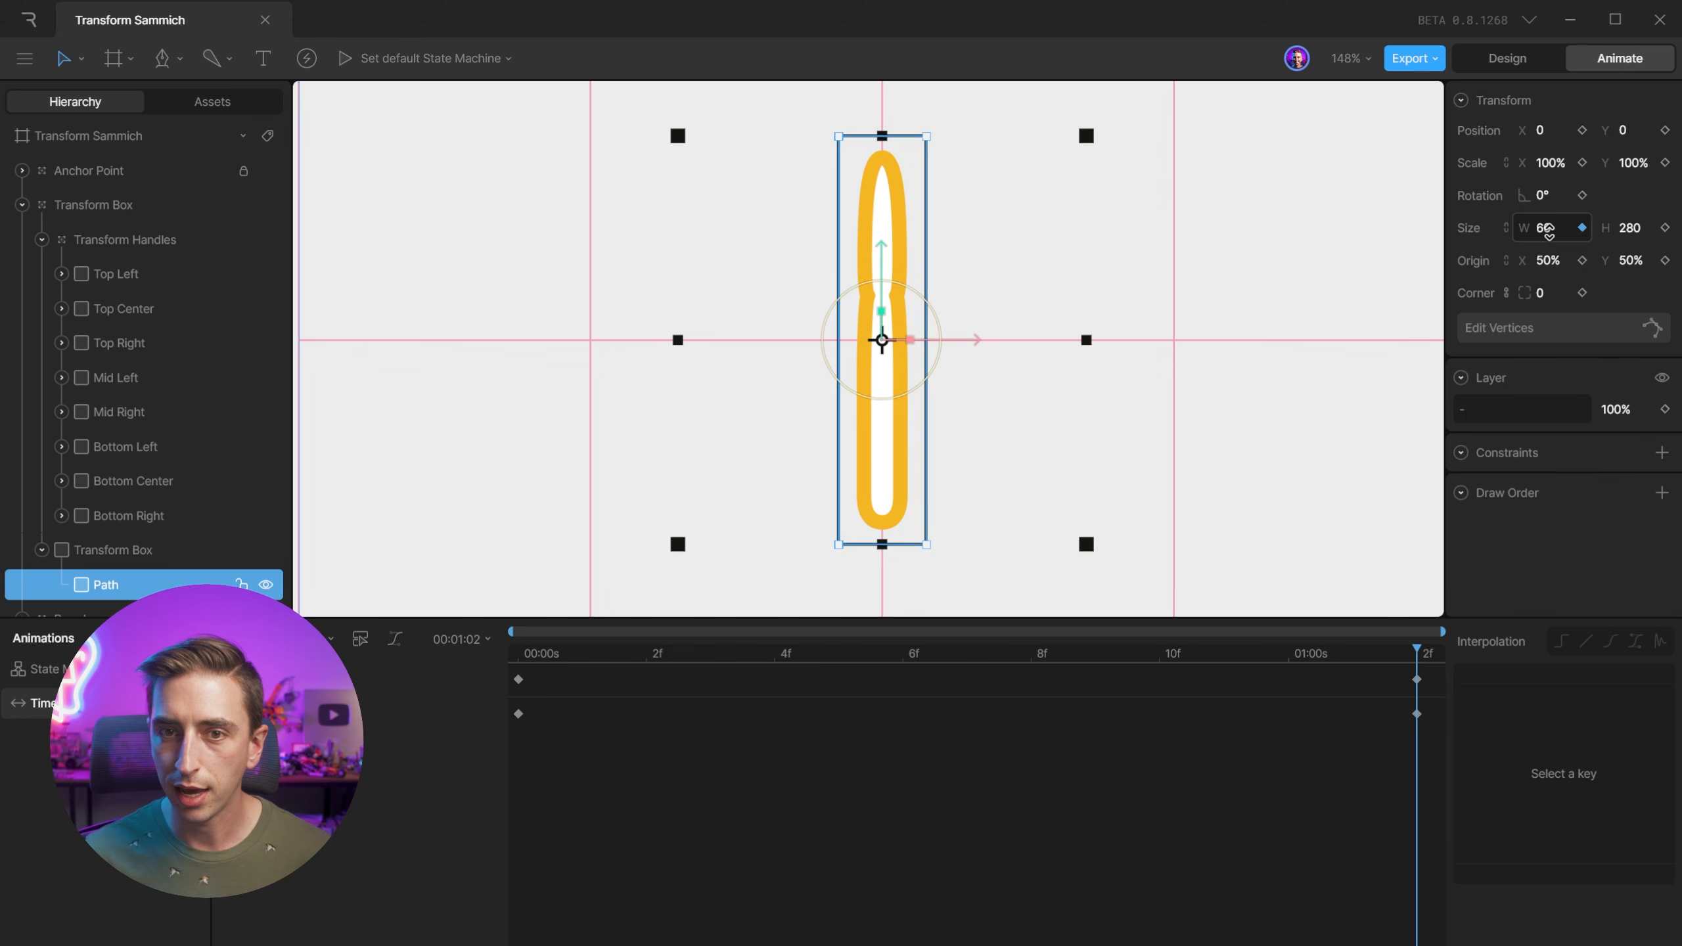
Keyframe the X position of the Top Left, Mid Left and Bottom Left handles at 00:00:00 and move them to X 110 at 00:01:02.
left_click(678, 138)
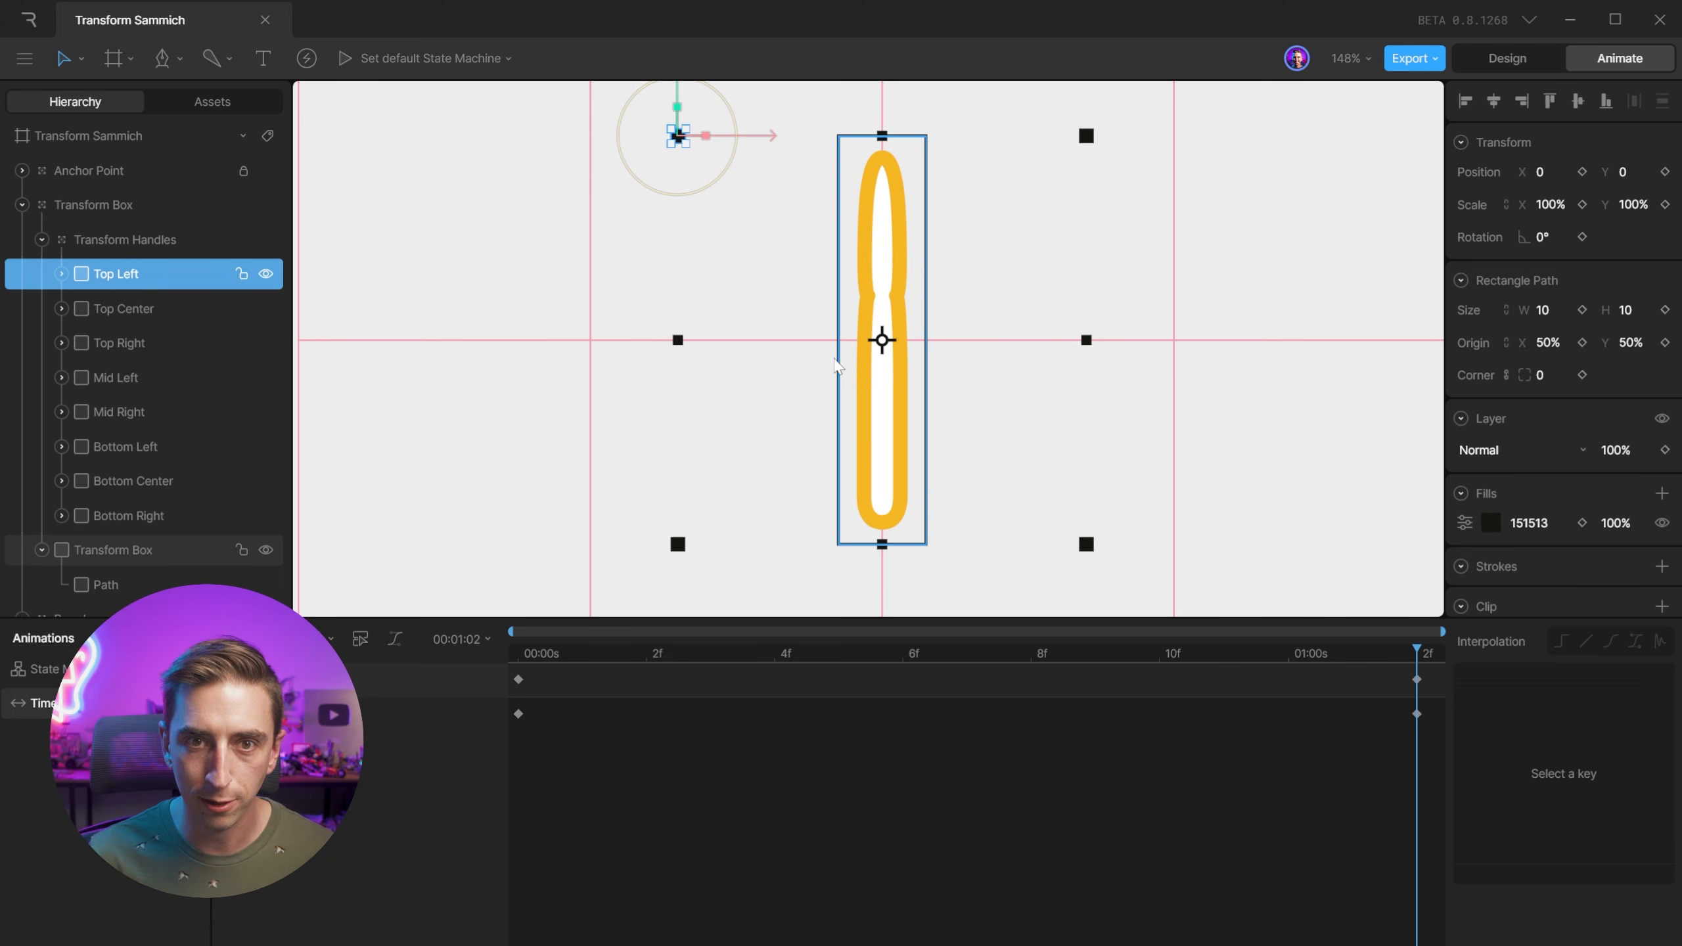
left_click(677, 339, "shift")
left_click(677, 544, "shift")
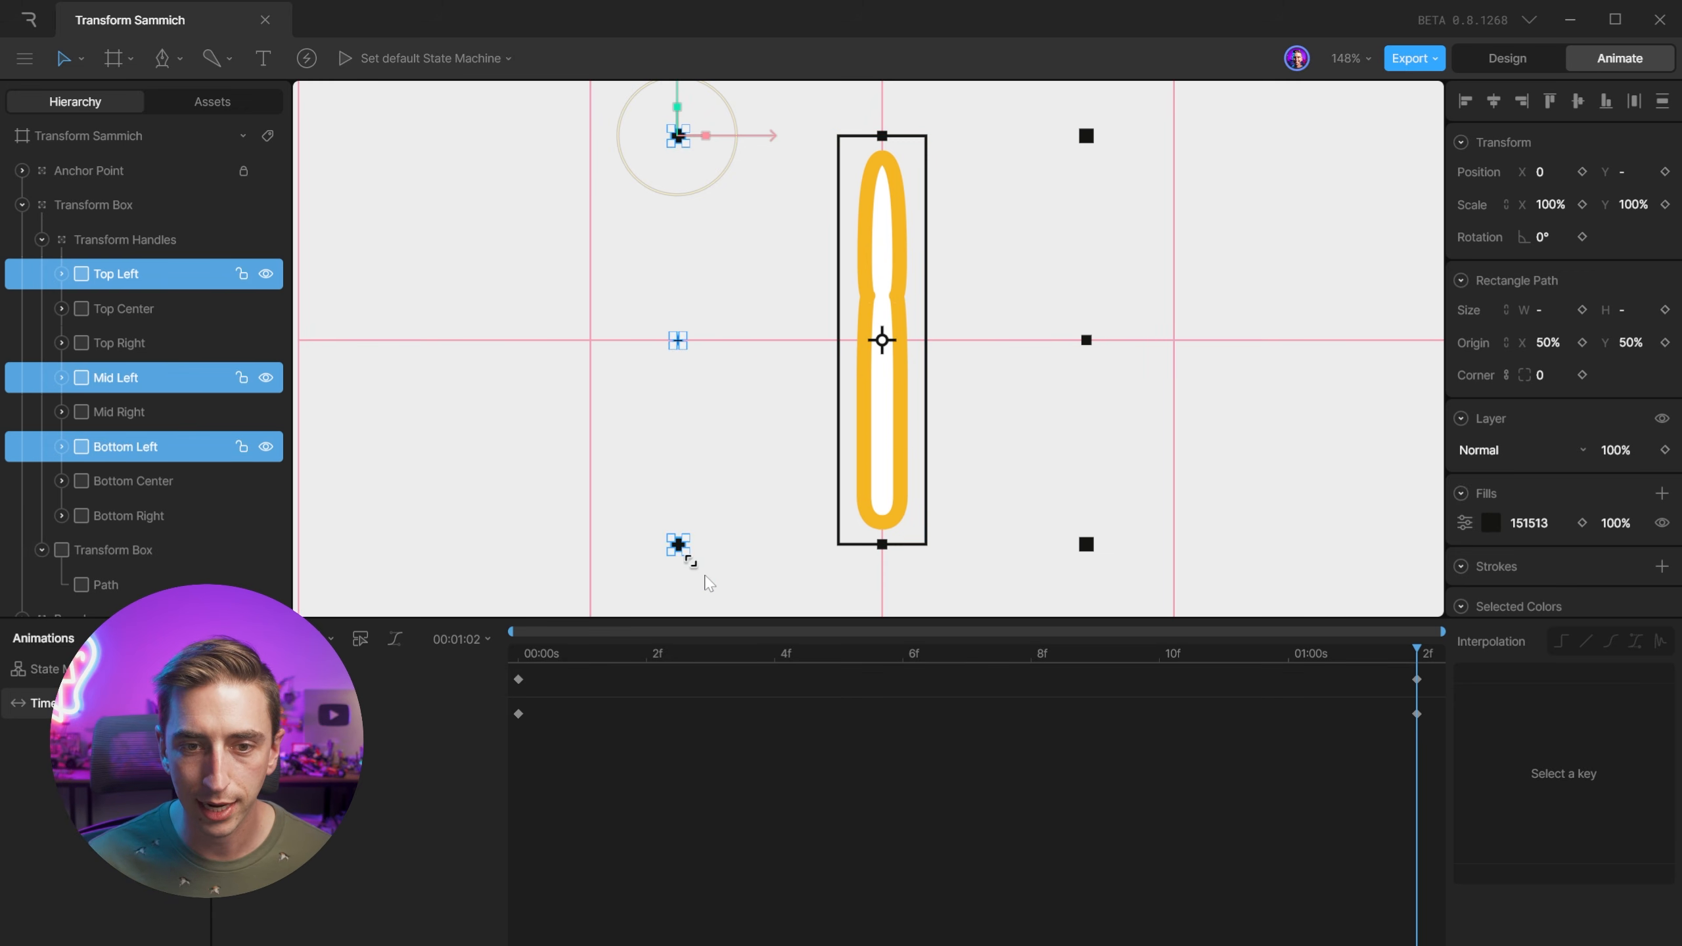
left_click_drag(1317, 662, 328, 596)
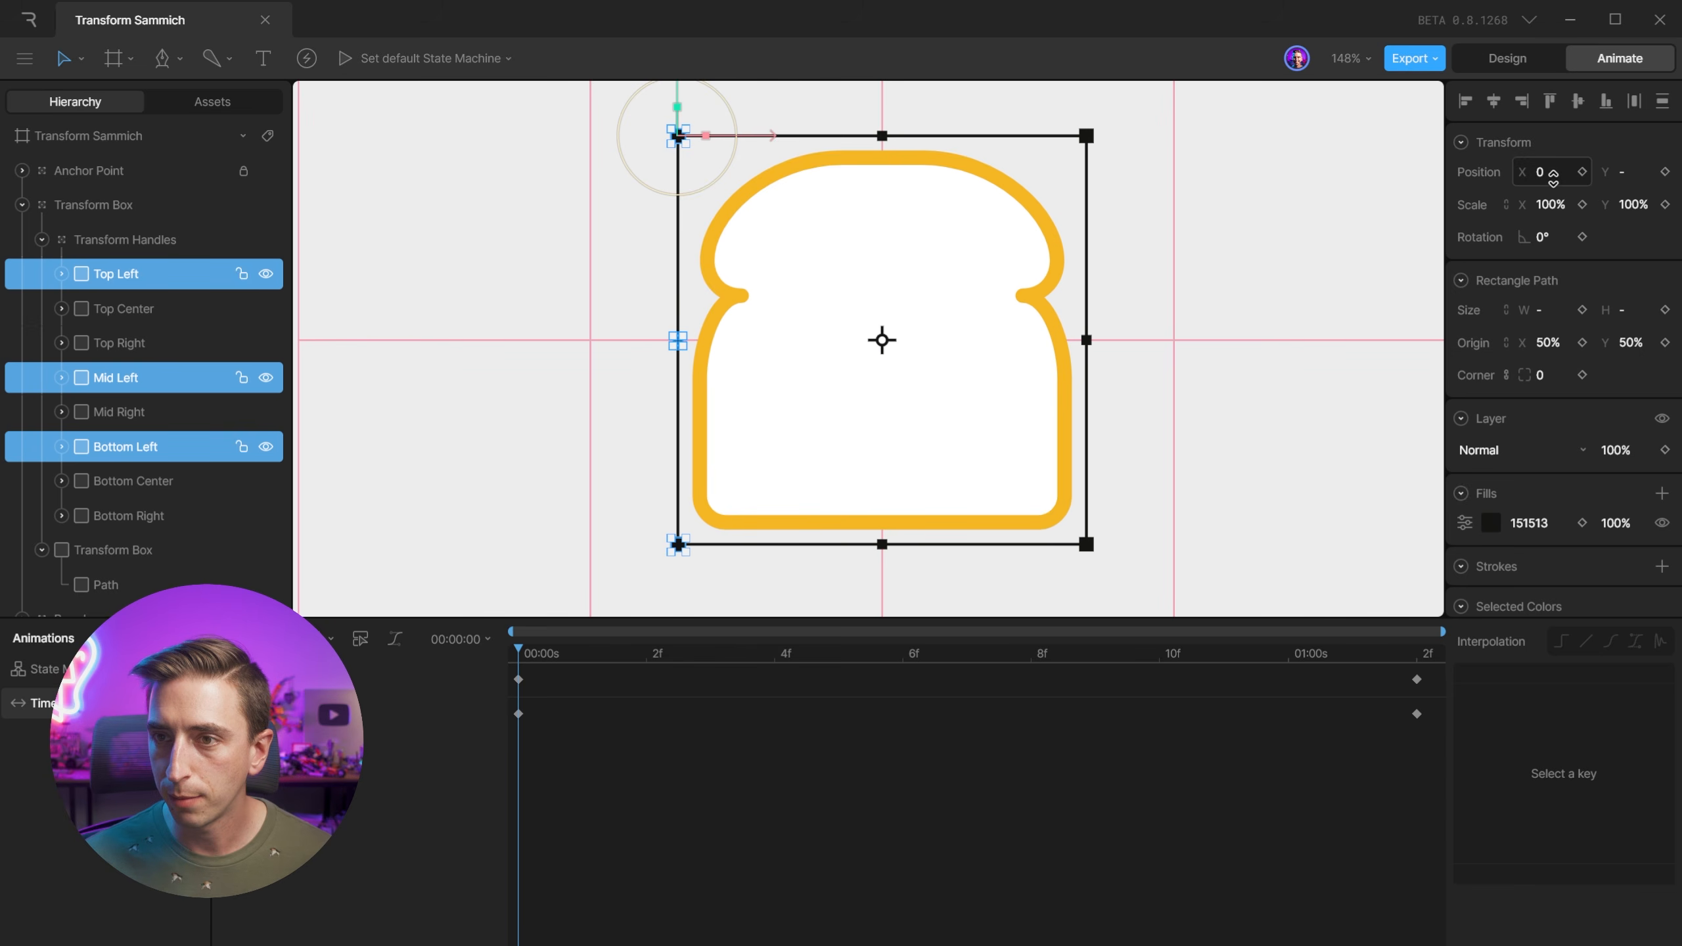
left_click(1581, 172)
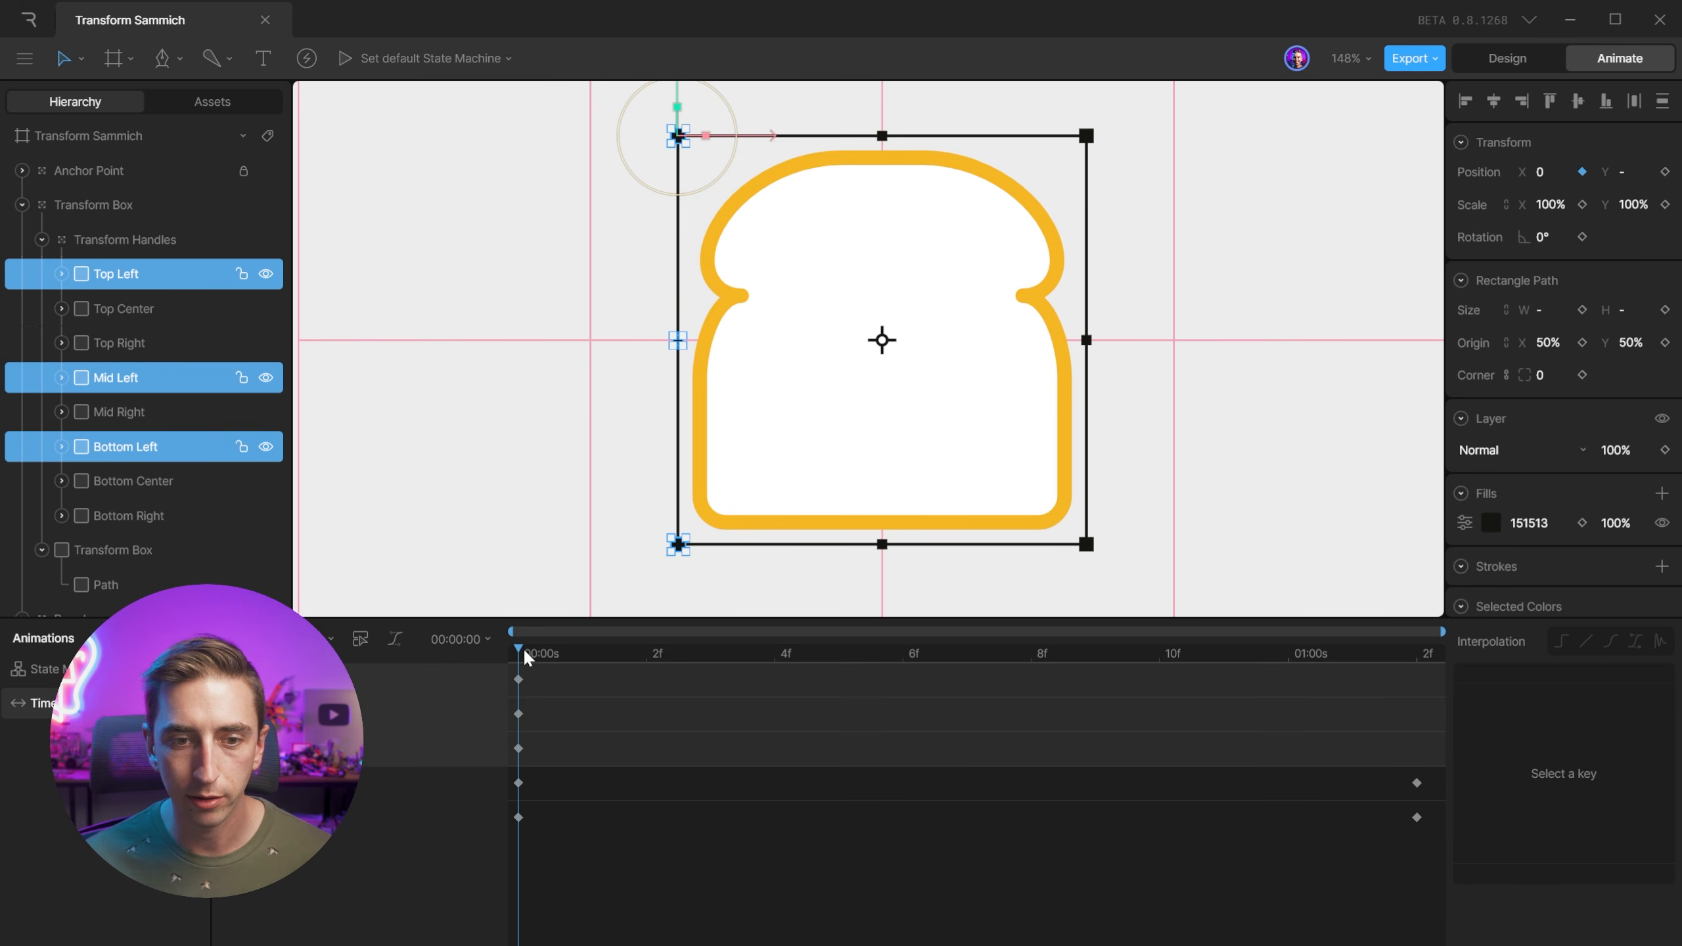
left_click_drag(526, 655, 1549, 710)
left_click_drag(755, 137, 914, 136)
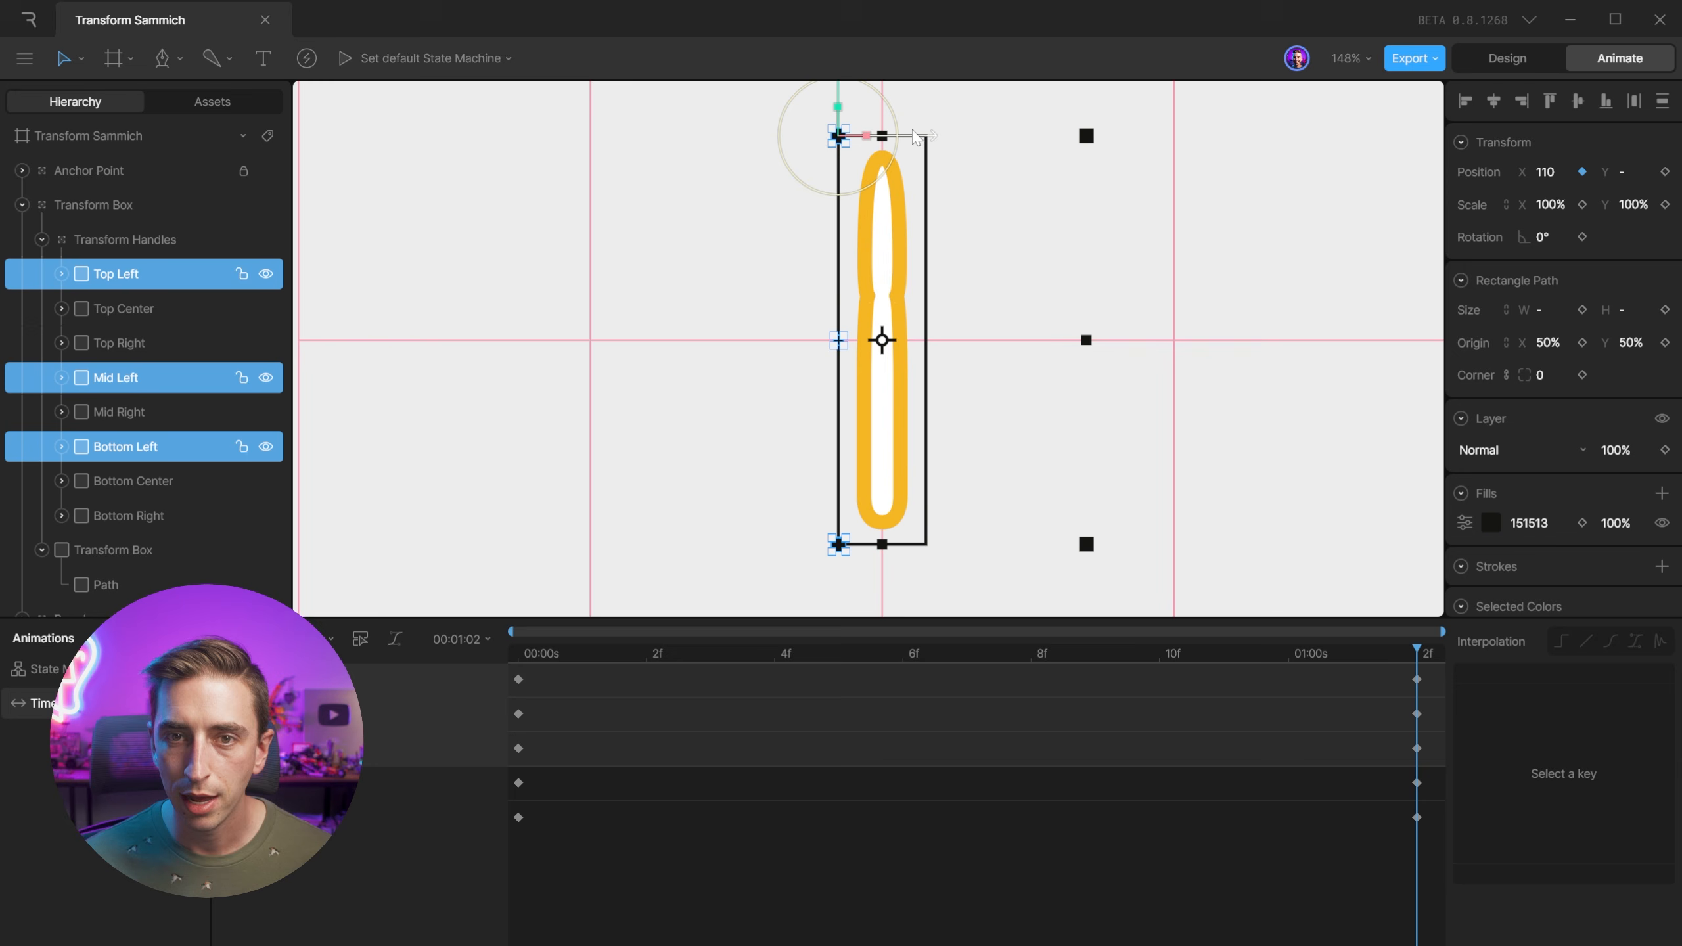
Keyframe the X position of the Top Right, Mid Right and Bottom Right handles at 00:00:00 and move them to X 170 at 00:01:02.
left_click(1086, 136)
left_click(1086, 339, "shift")
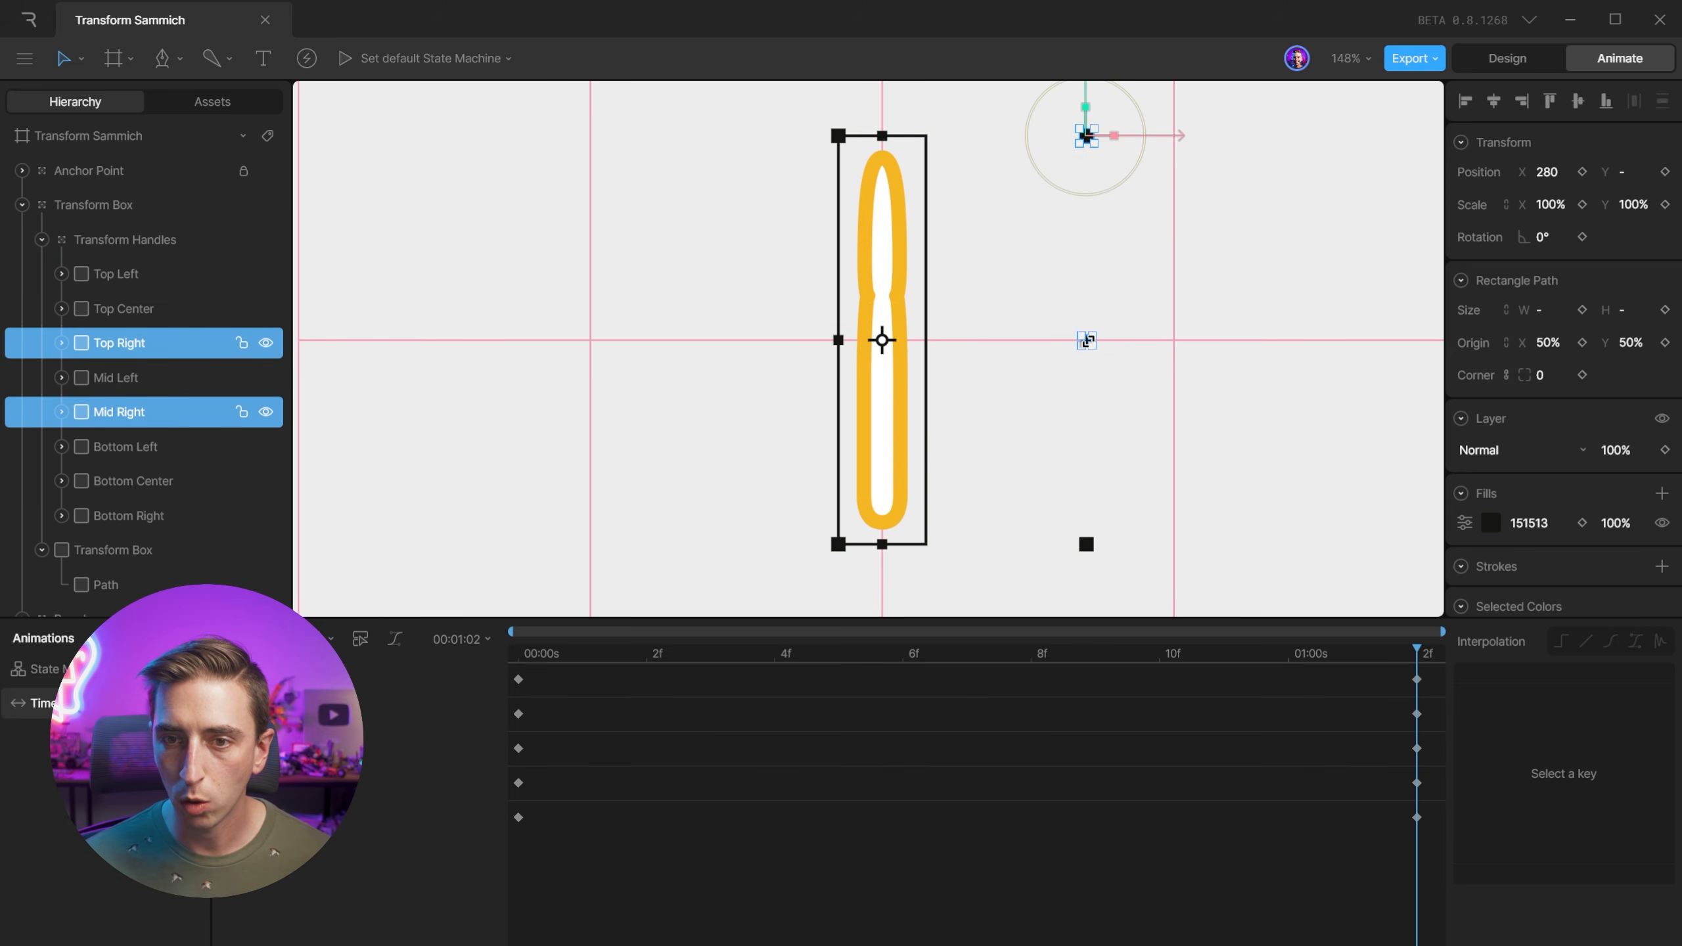
left_click(1085, 544, "shift")
left_click_drag(596, 654, 518, 654)
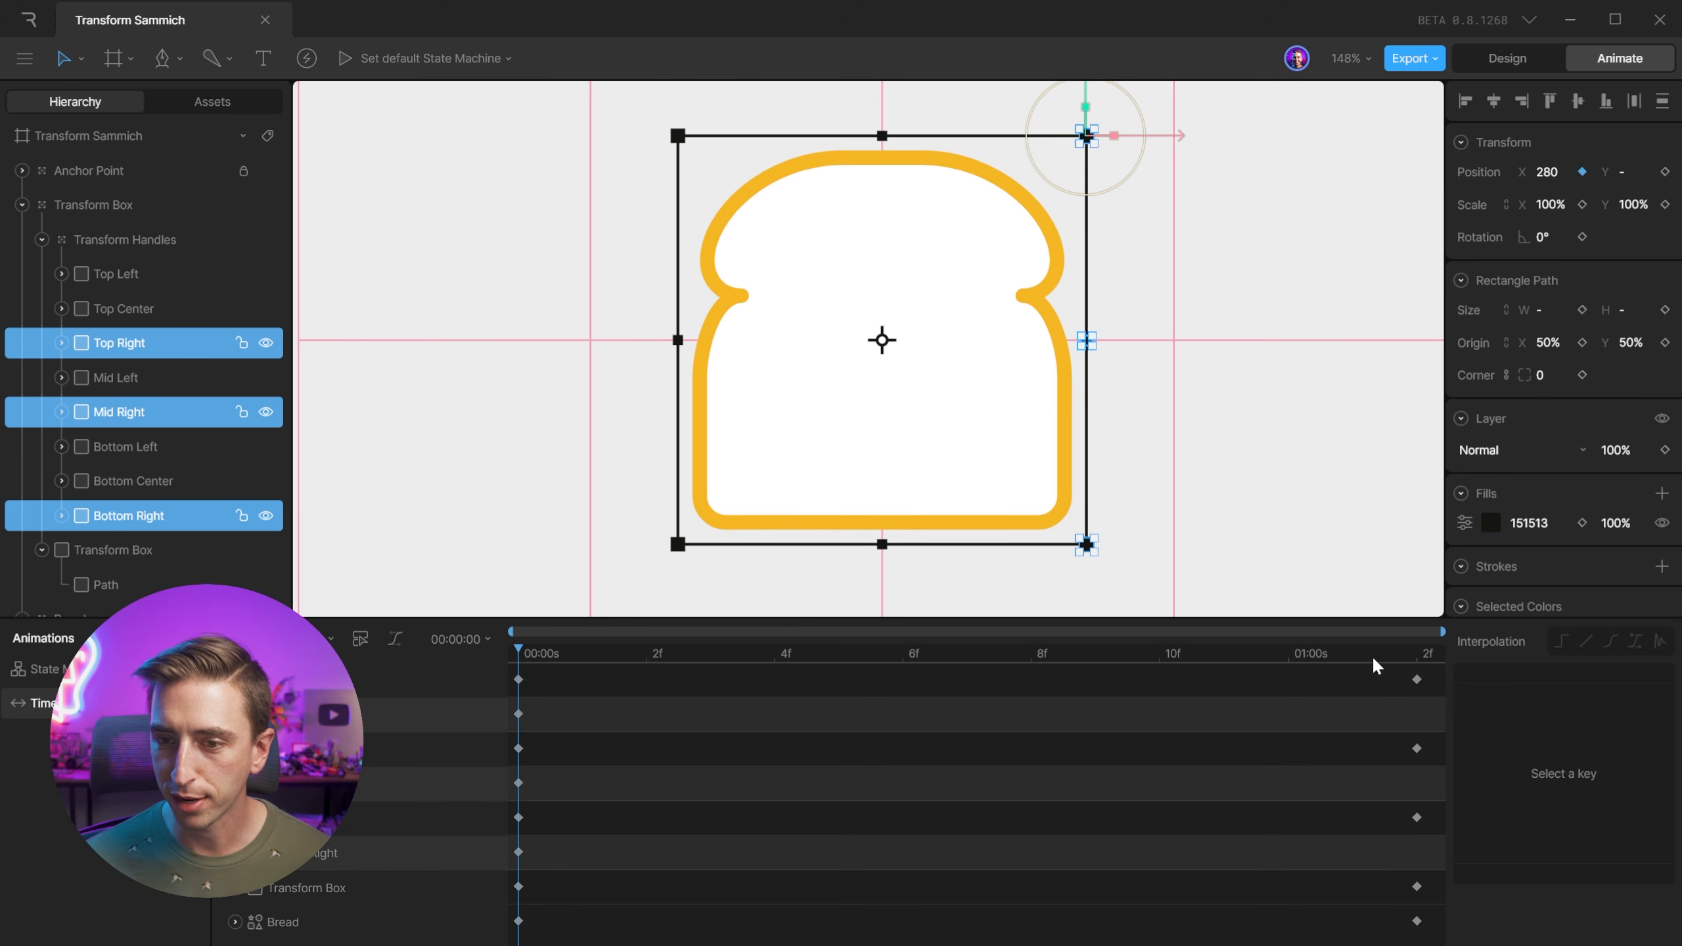
left_click_drag(1377, 655, 1420, 656)
left_click_drag(1163, 137, 1003, 137)
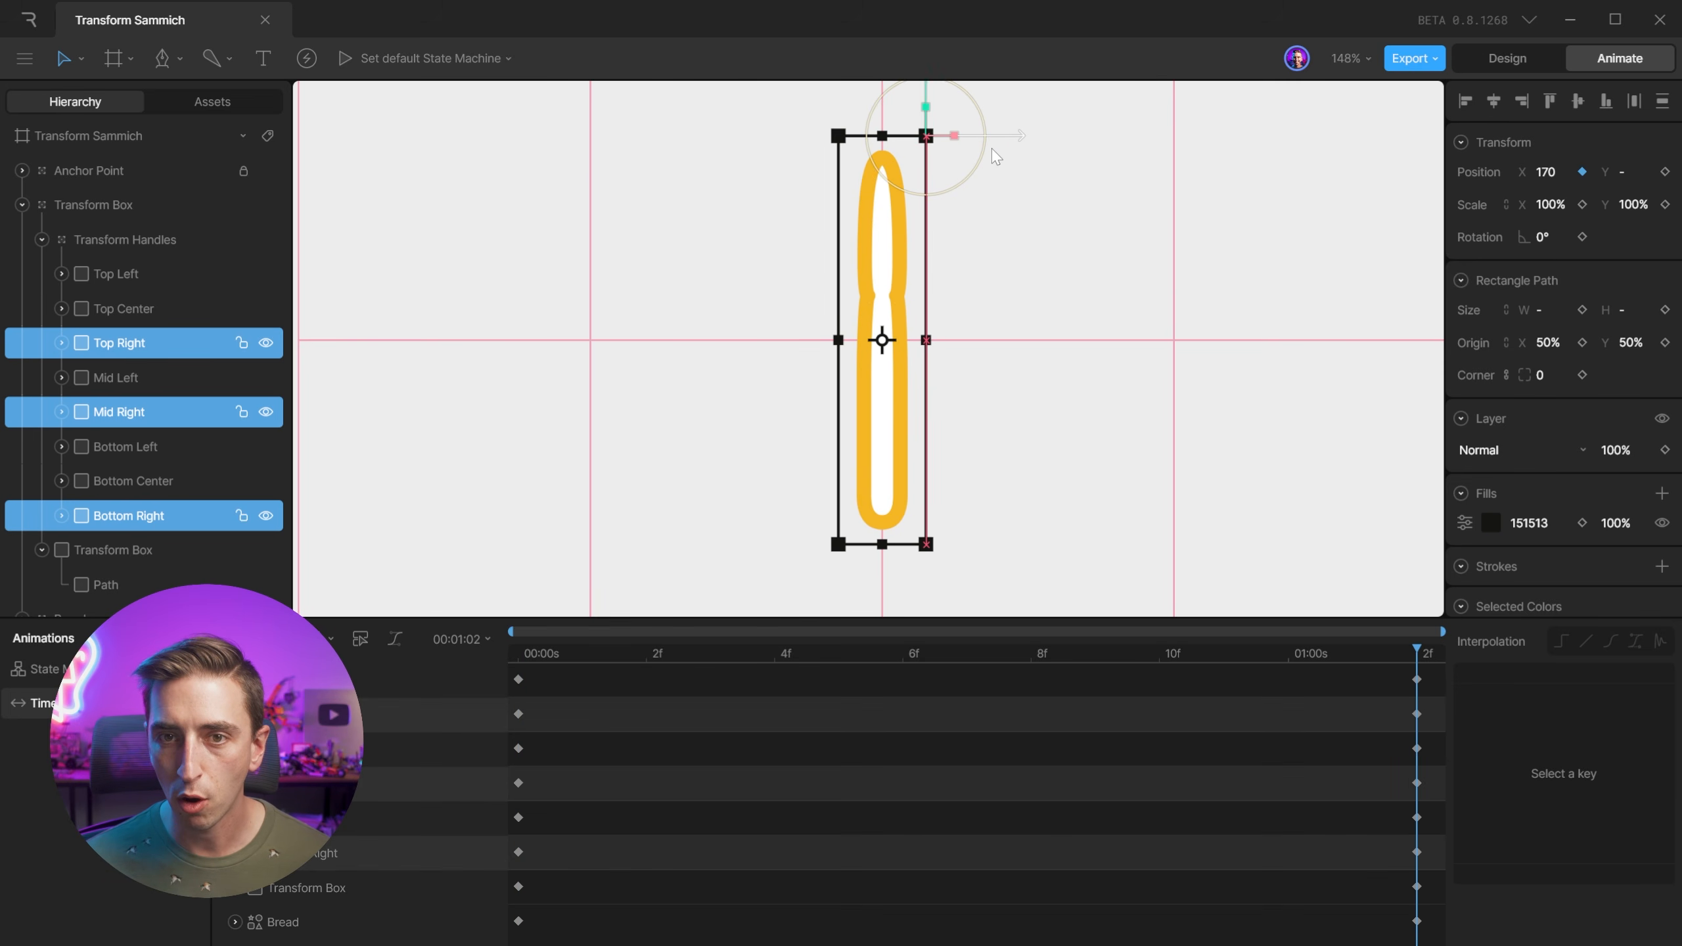
Apply cubic interpolation with curve values 1, 0, 0, 1 to all keyframes and play back the animation.
key("ctrl+a")
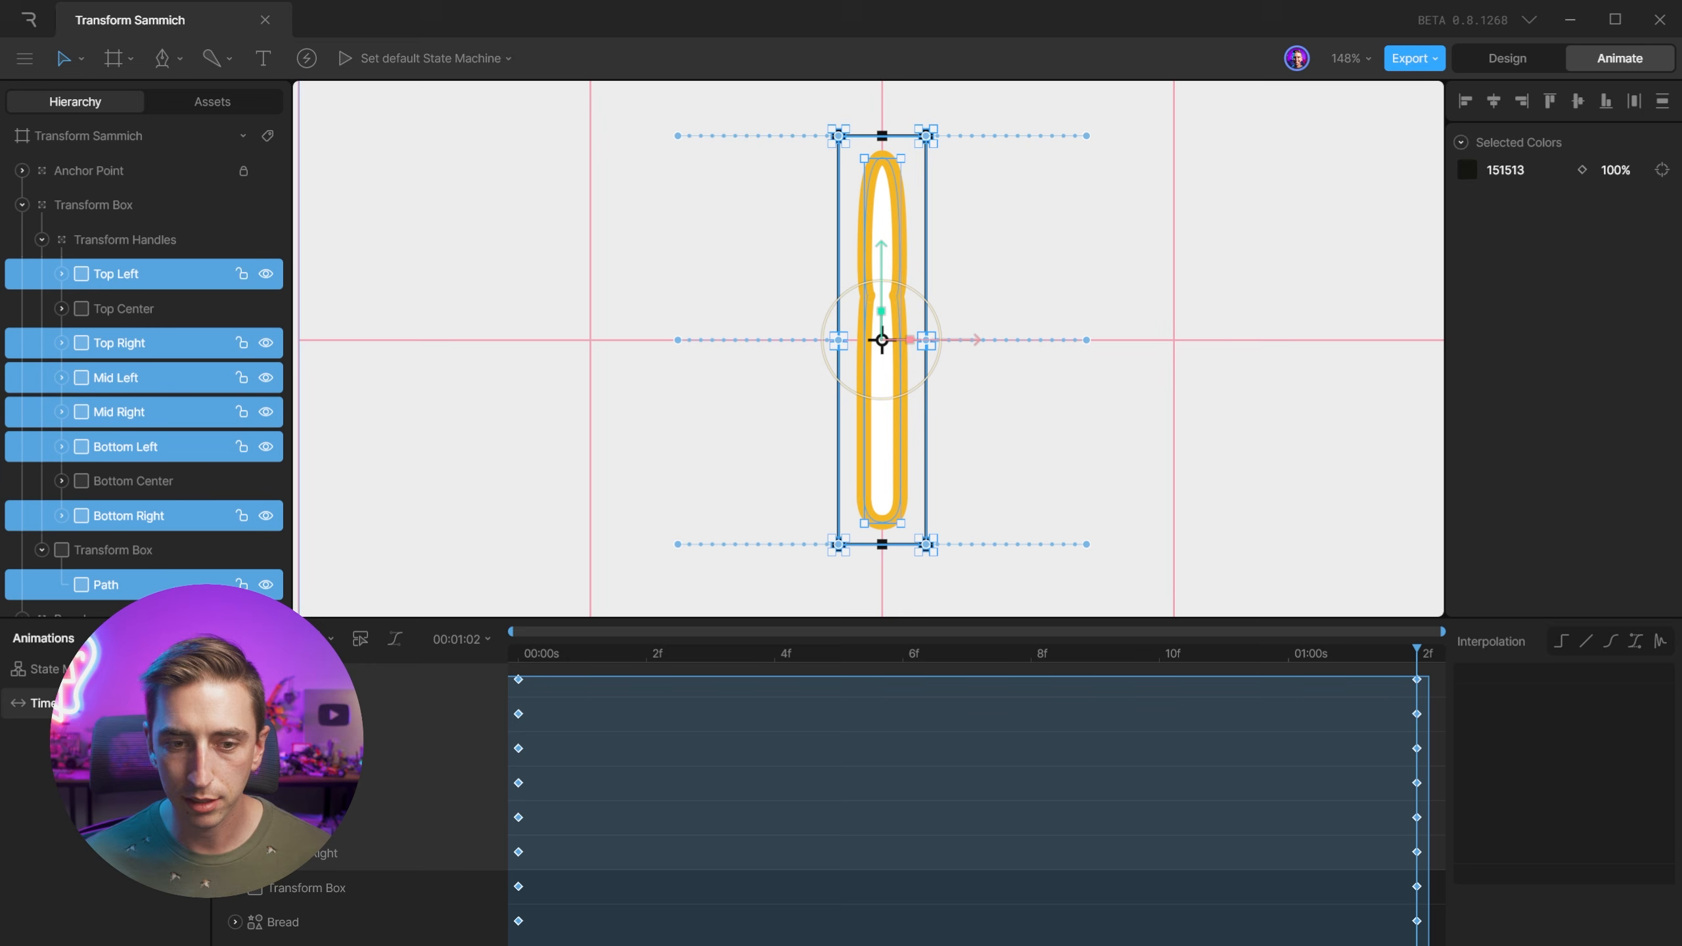
left_click_drag(1430, 676, 503, 944)
left_click(1613, 642)
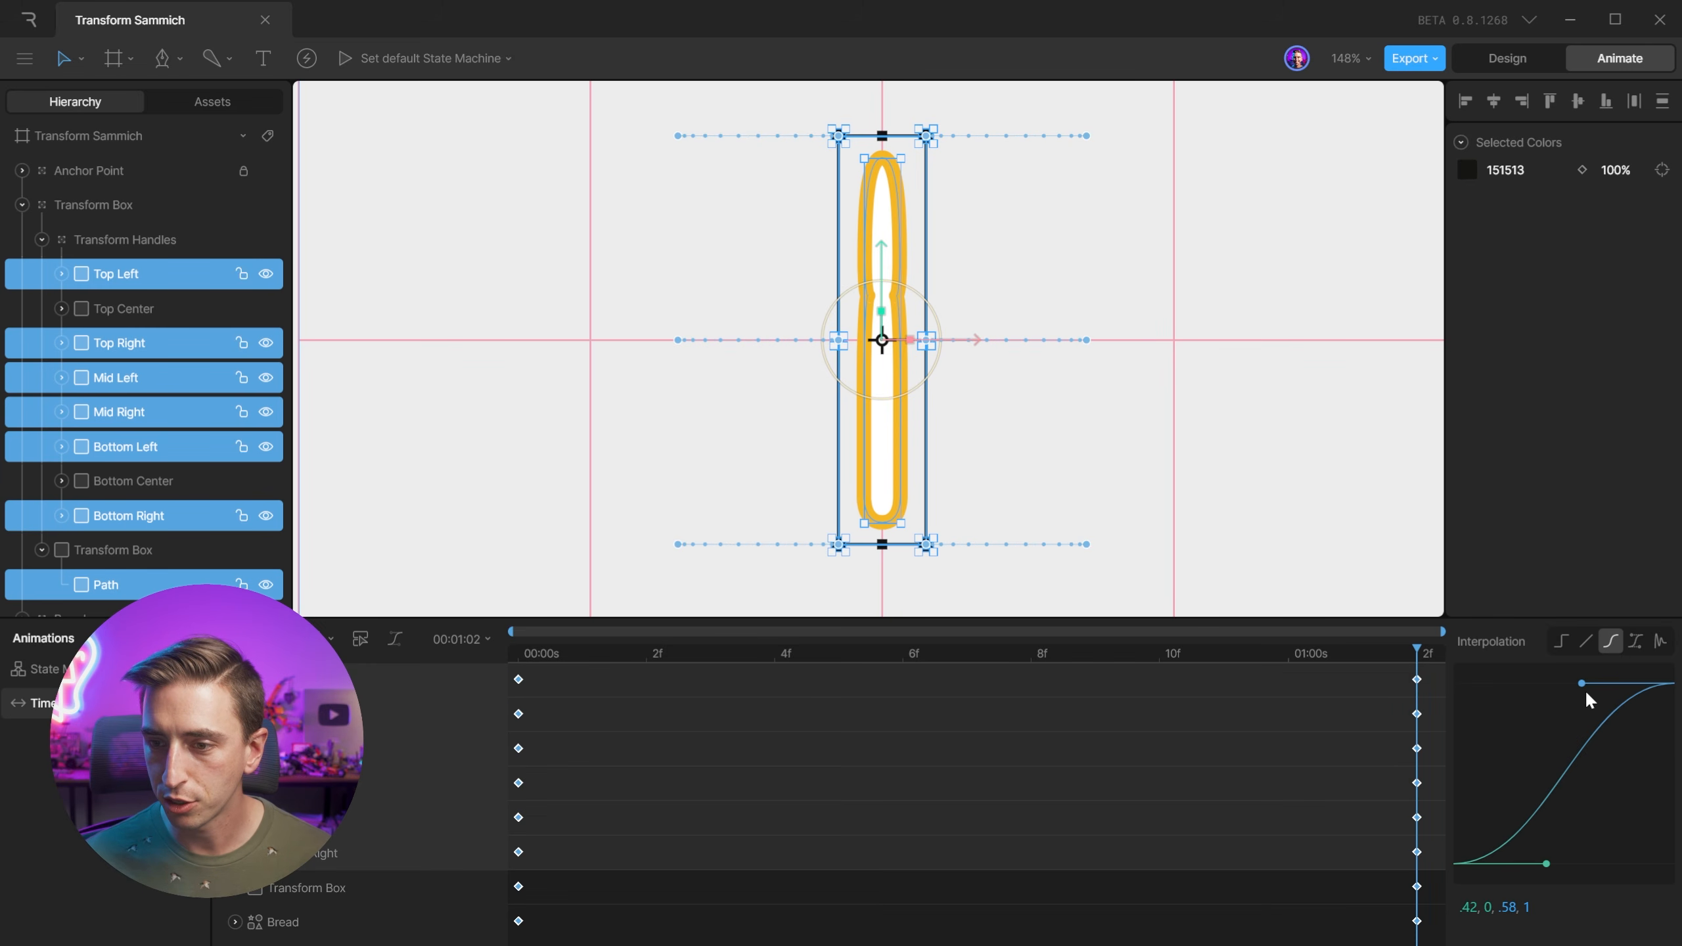
left_click_drag(1581, 684, 1414, 716)
left_click_drag(1551, 866, 1652, 857)
left_click(959, 746)
key("space")
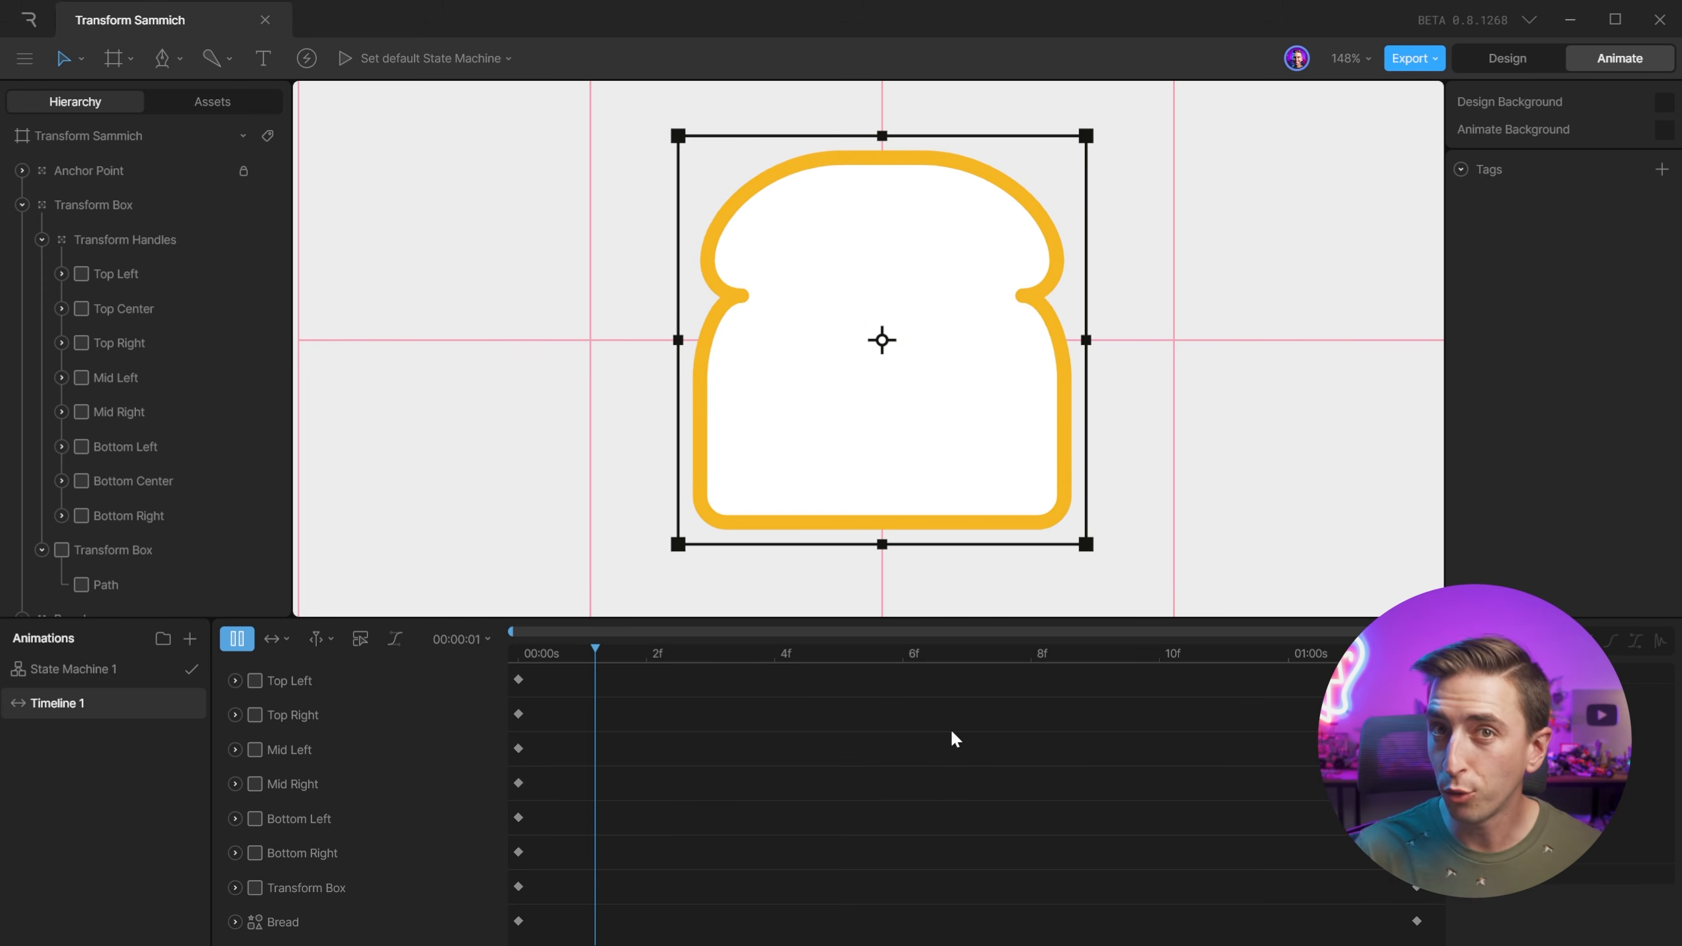
Duplicate the X Animation timeline and play back the animation.
key("space")
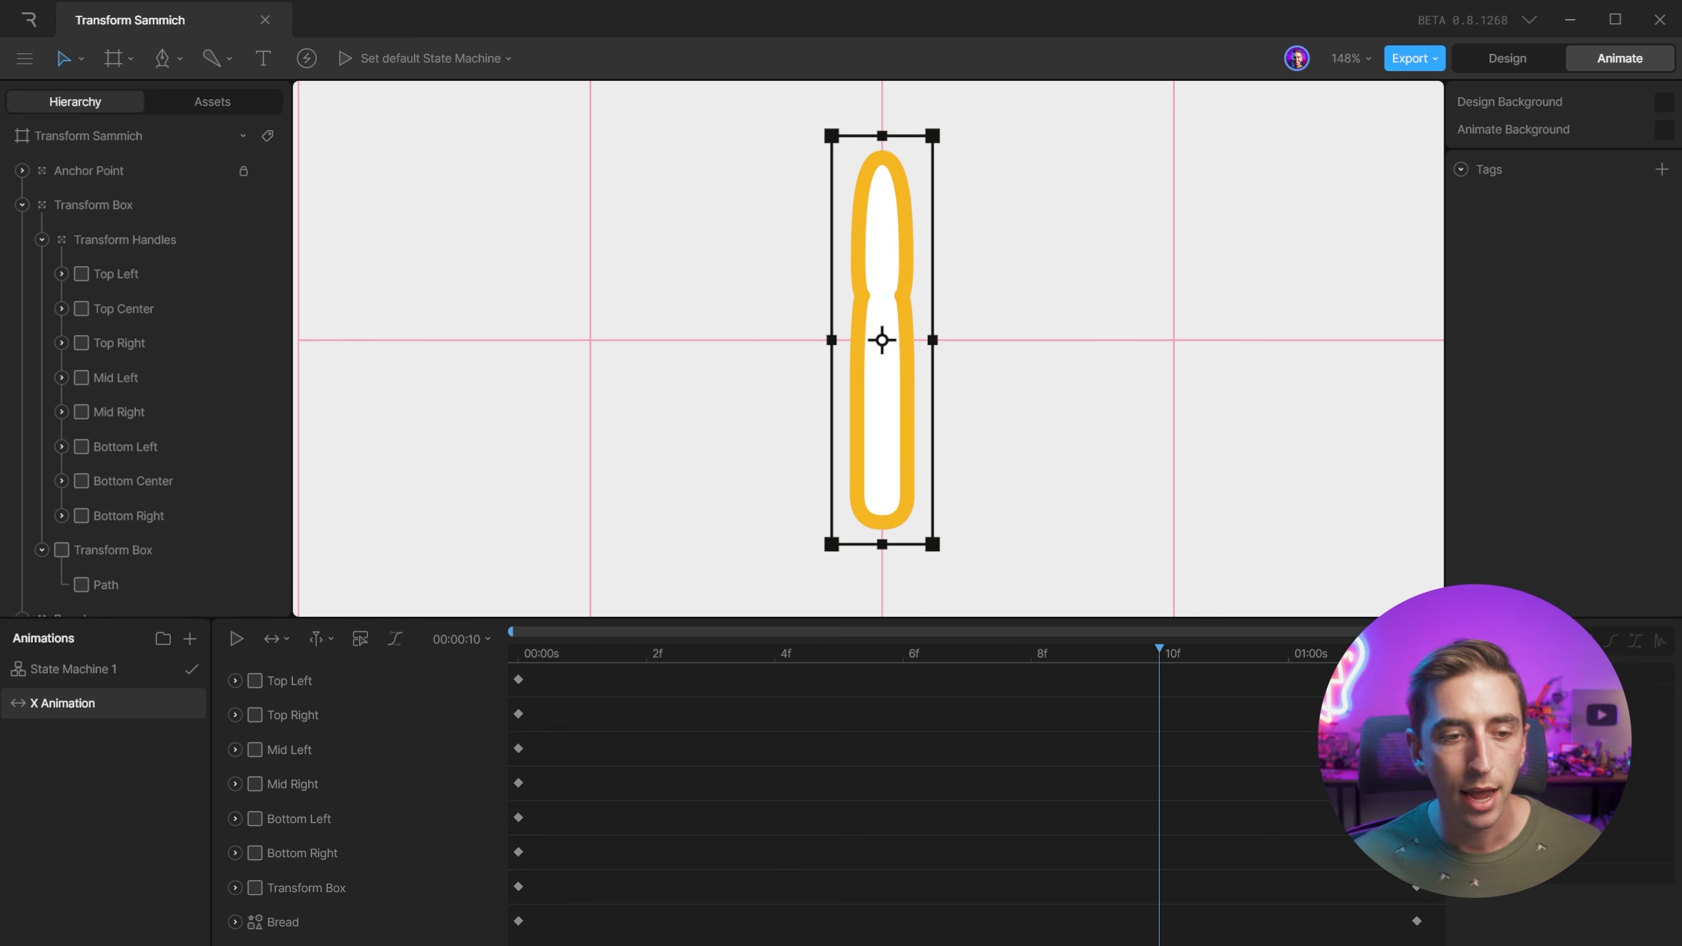
right_click(61, 707)
left_click(100, 804)
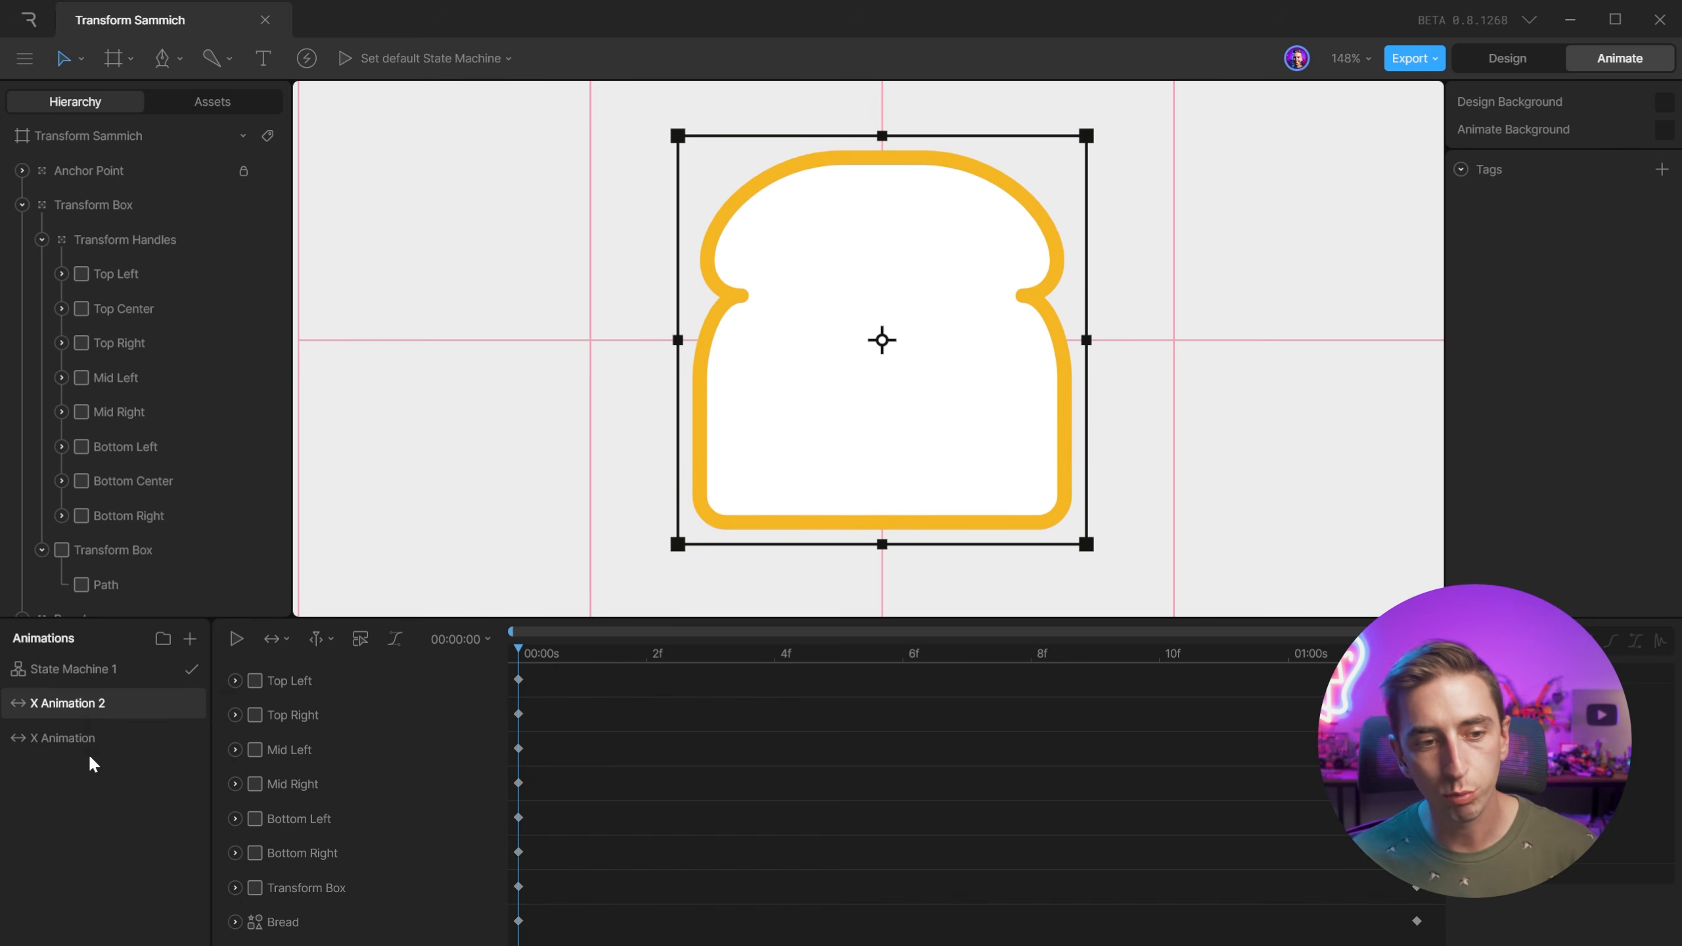
key("space")
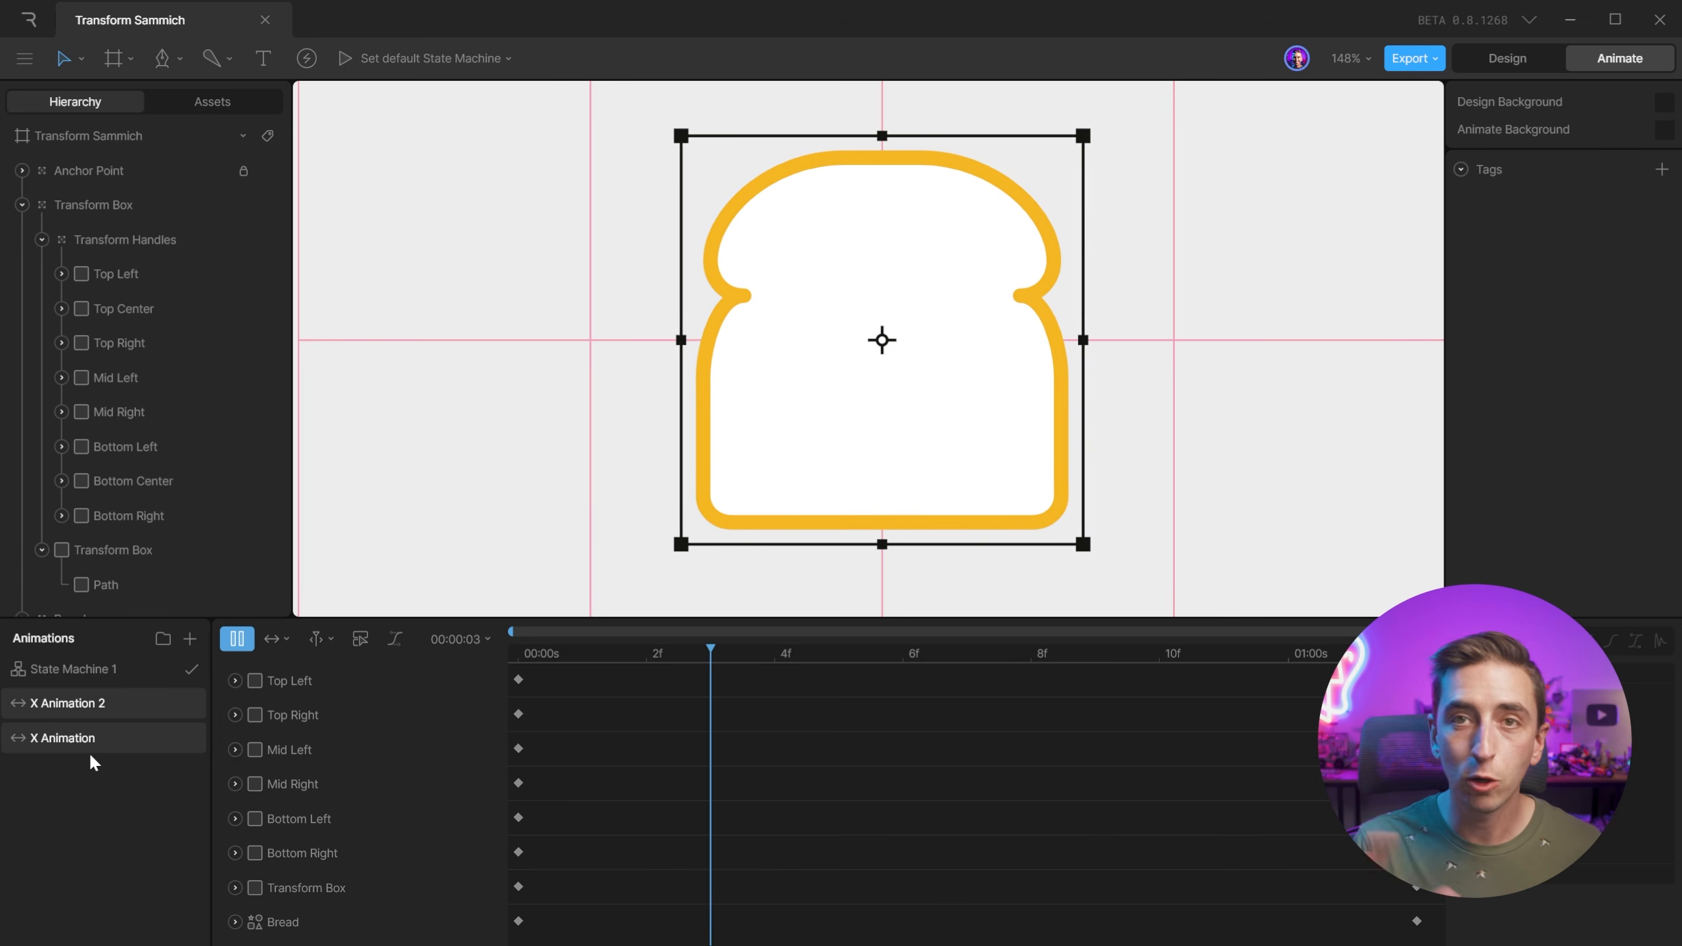
key("space")
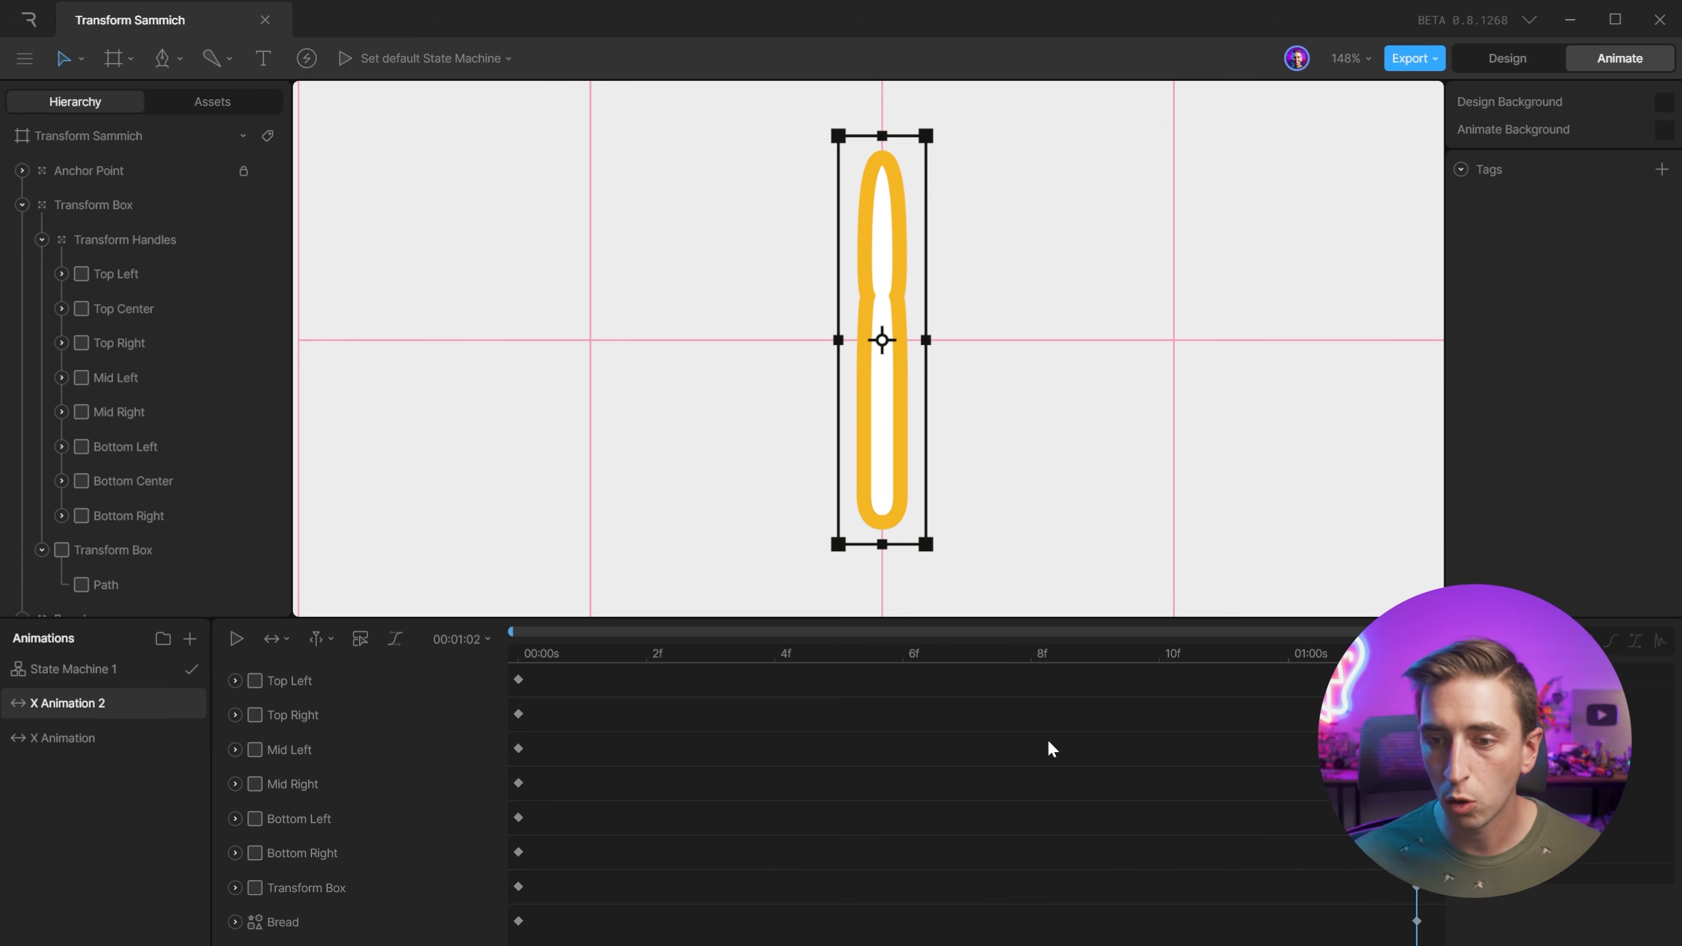
Delete all keyframes from the duplicated timeline and rename it Y Animation.
left_click(424, 687)
left_click_drag(1429, 675, 508, 945)
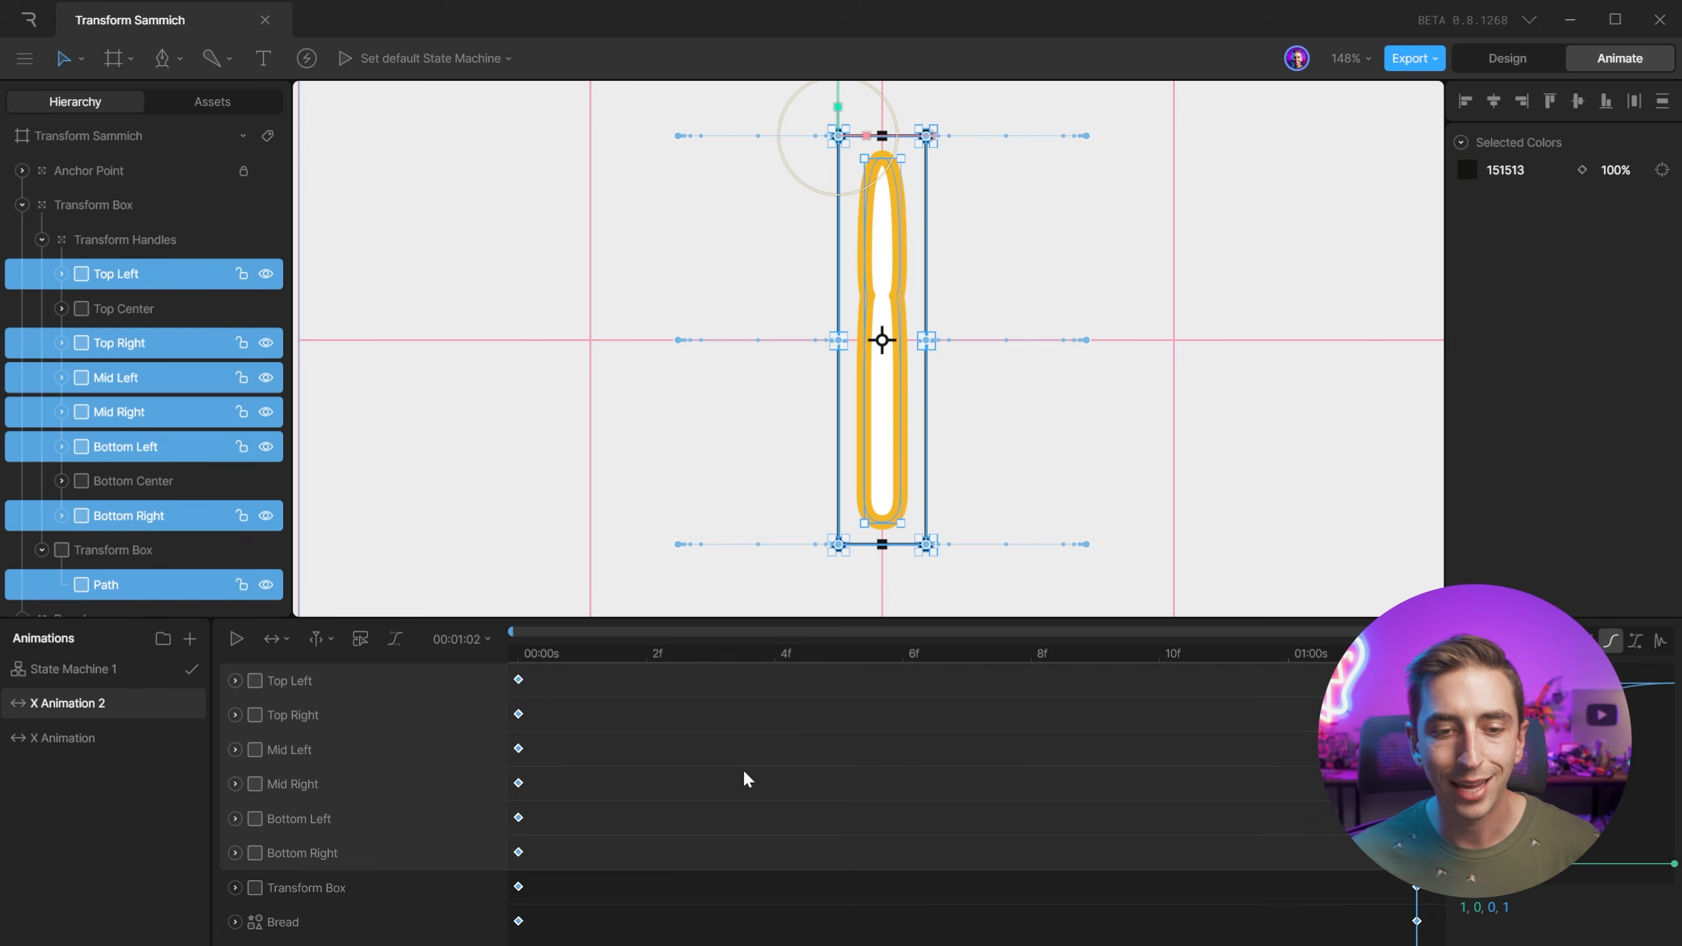
key("Delete")
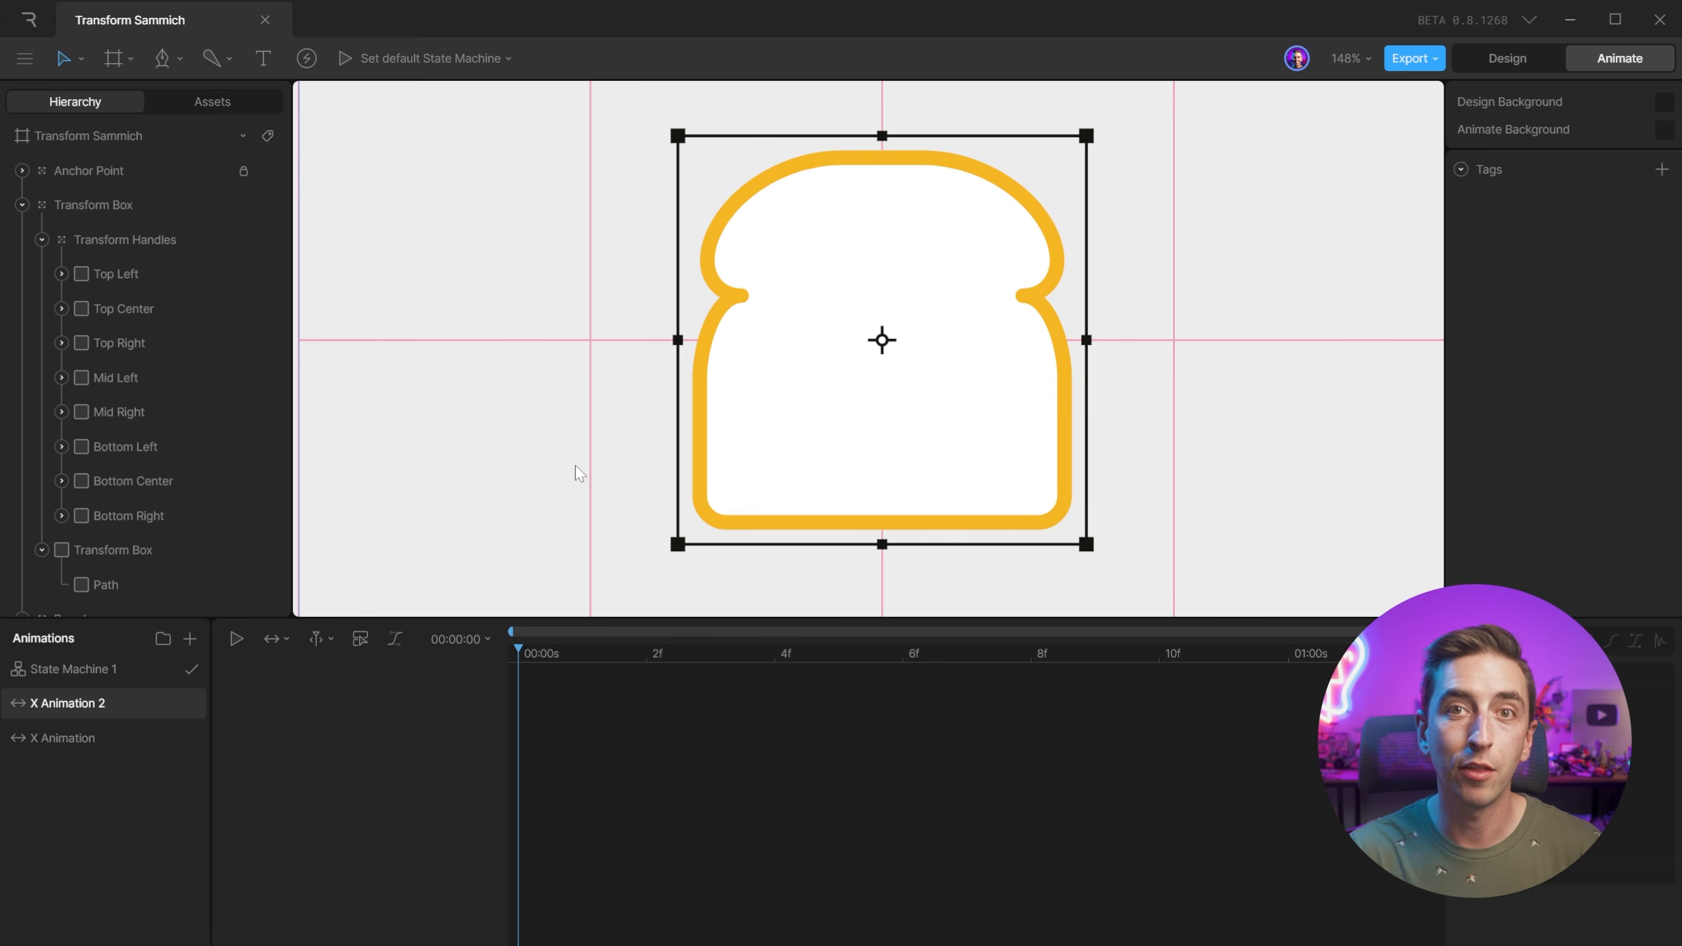
left_click_drag(540, 654, 449, 701)
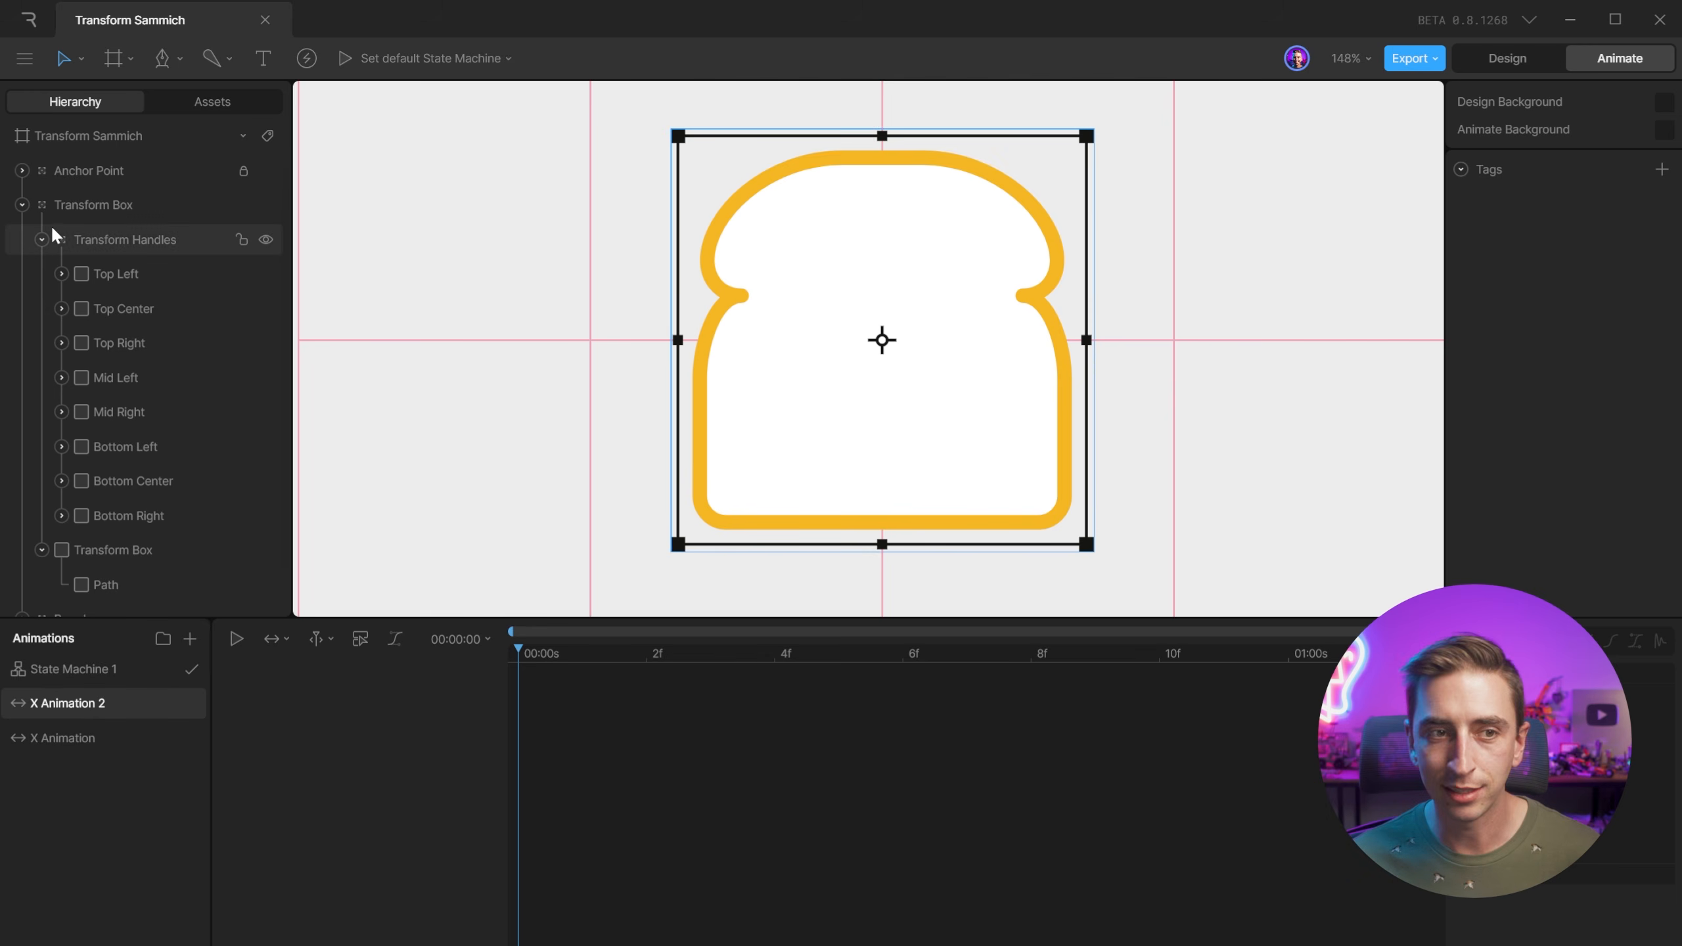
left_click(22, 205)
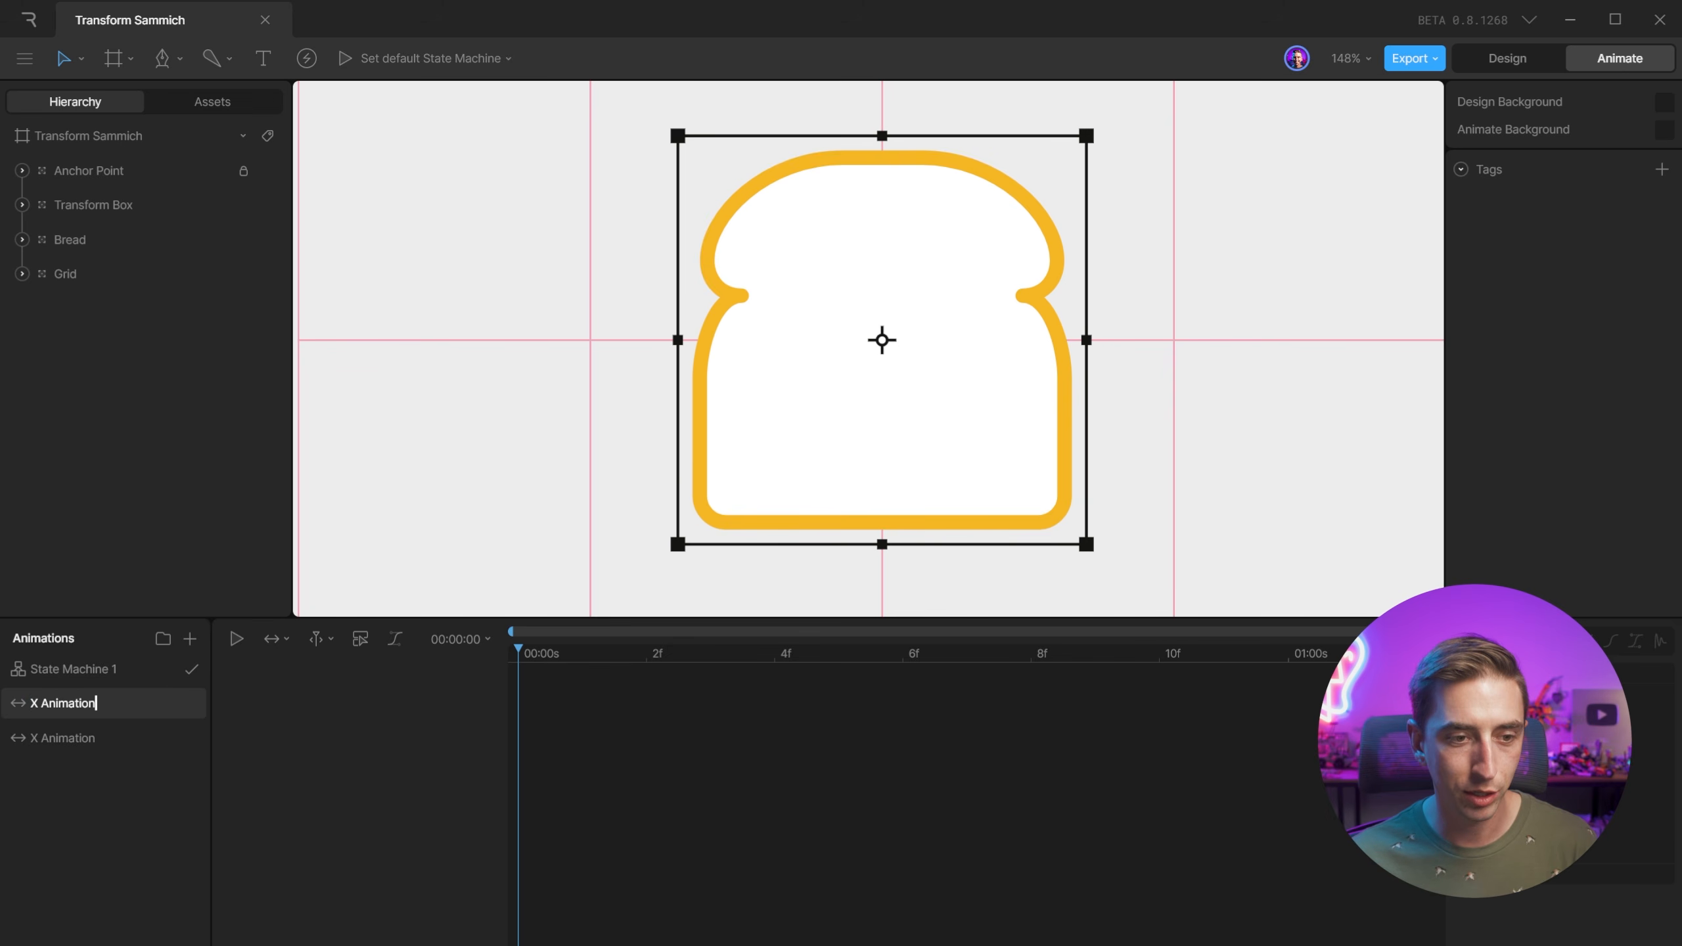
key("Return")
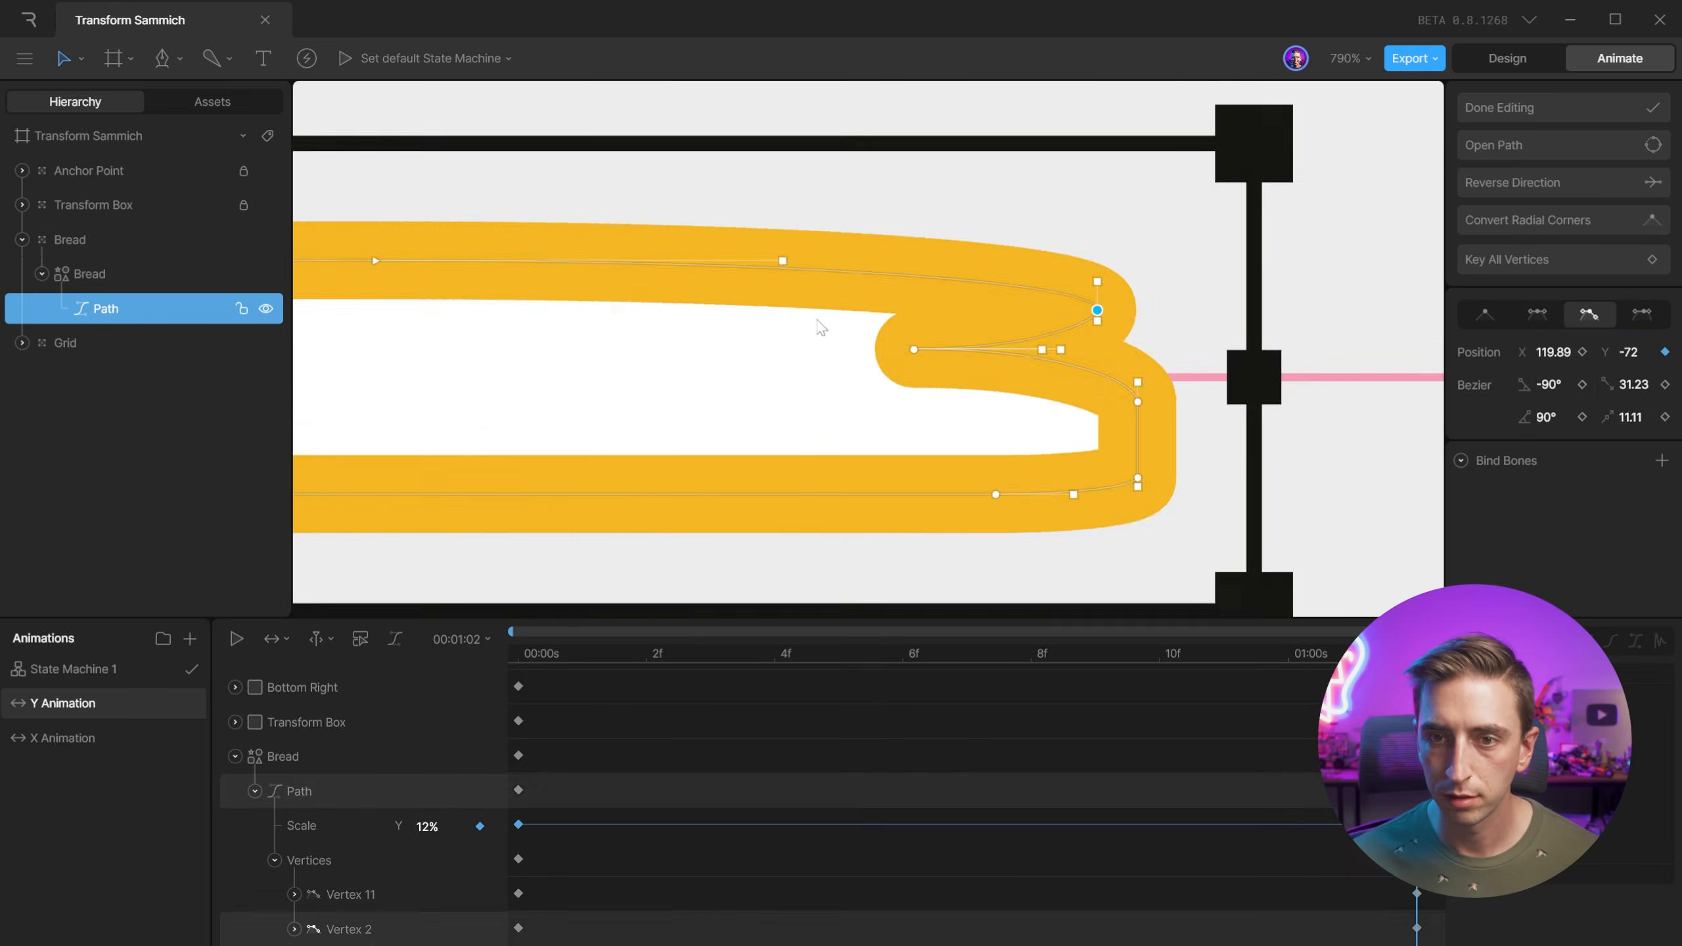
Move the bread path's two lower side vertices to Y 106.78 at 00:01:02 in the Y Animation.
scroll(821, 328, "down", 4)
left_click(341, 445)
left_click(1416, 446, "shift")
mouse_move(1417, 654)
left_mouse_down()
mouse_move(1164, 677)
mouse_move(1417, 676)
left_mouse_up()
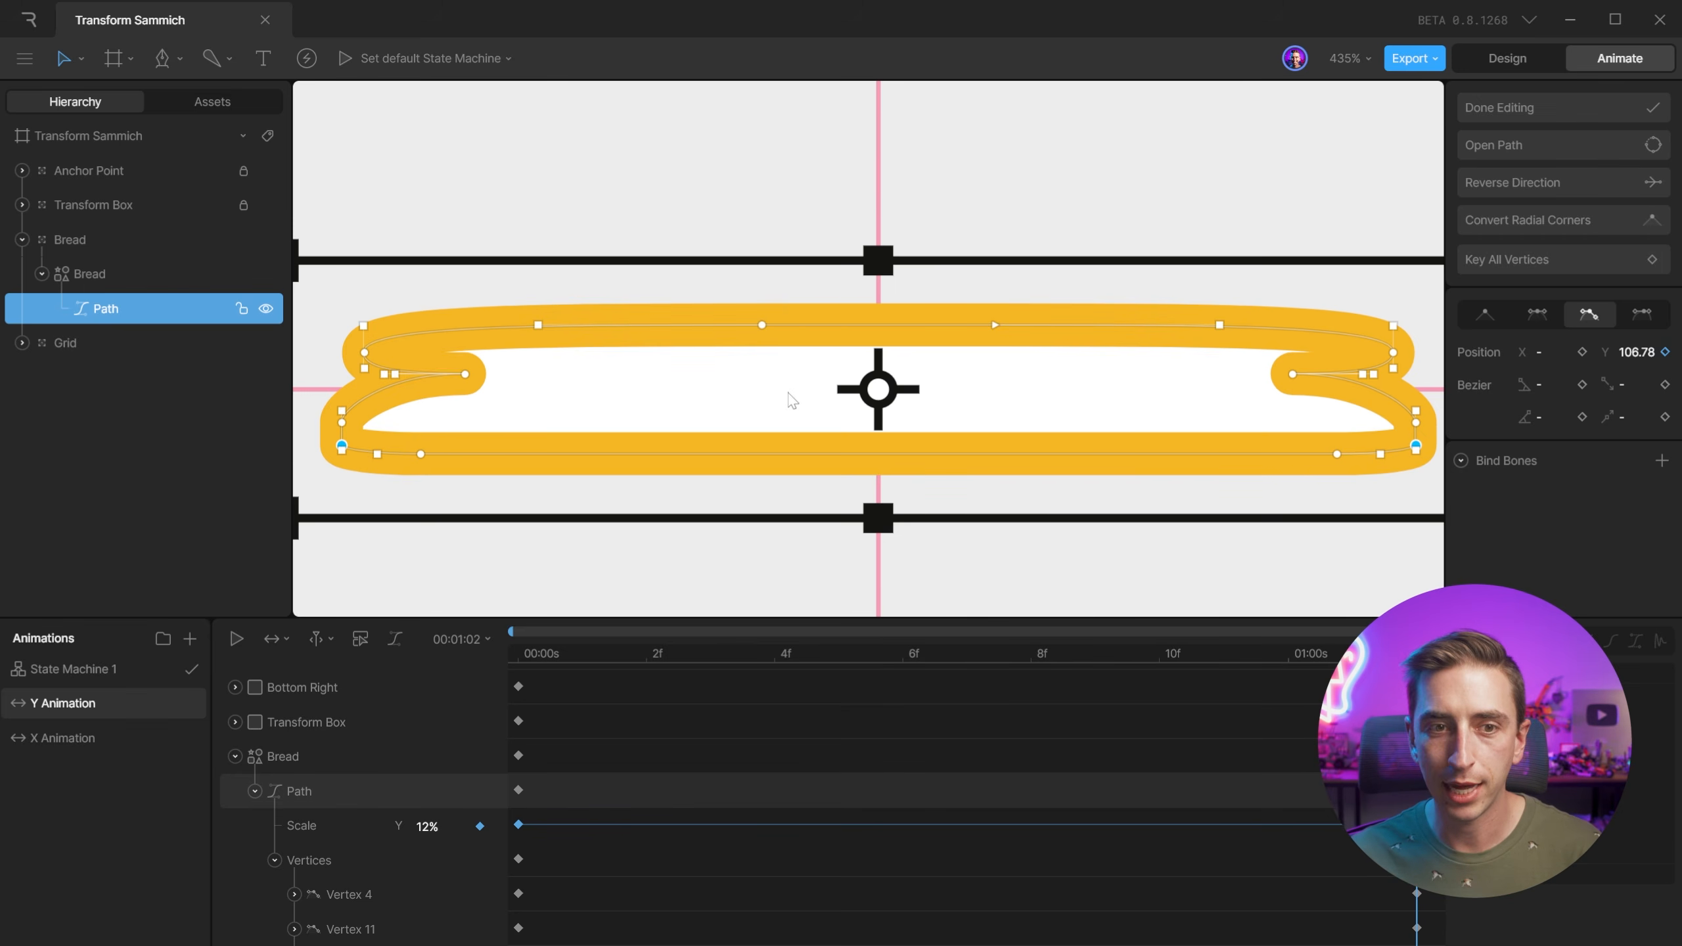
Compare the bread's squash in the Y Animation and X Animation timelines and play them back.
left_click(62, 735)
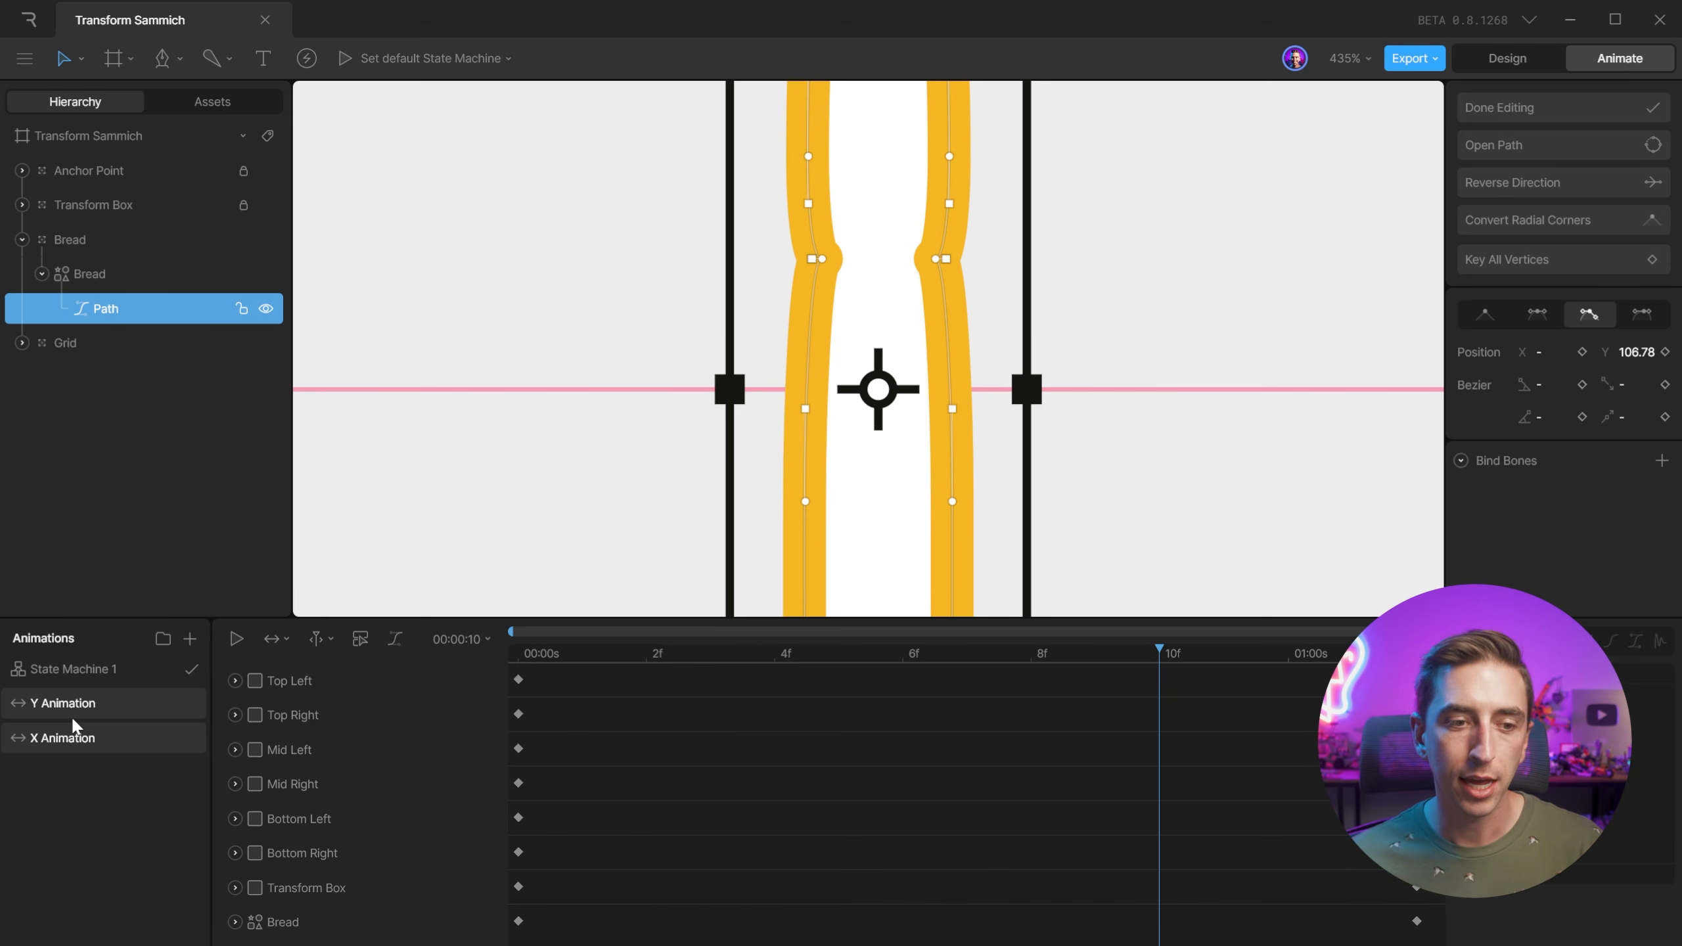
left_click(71, 714)
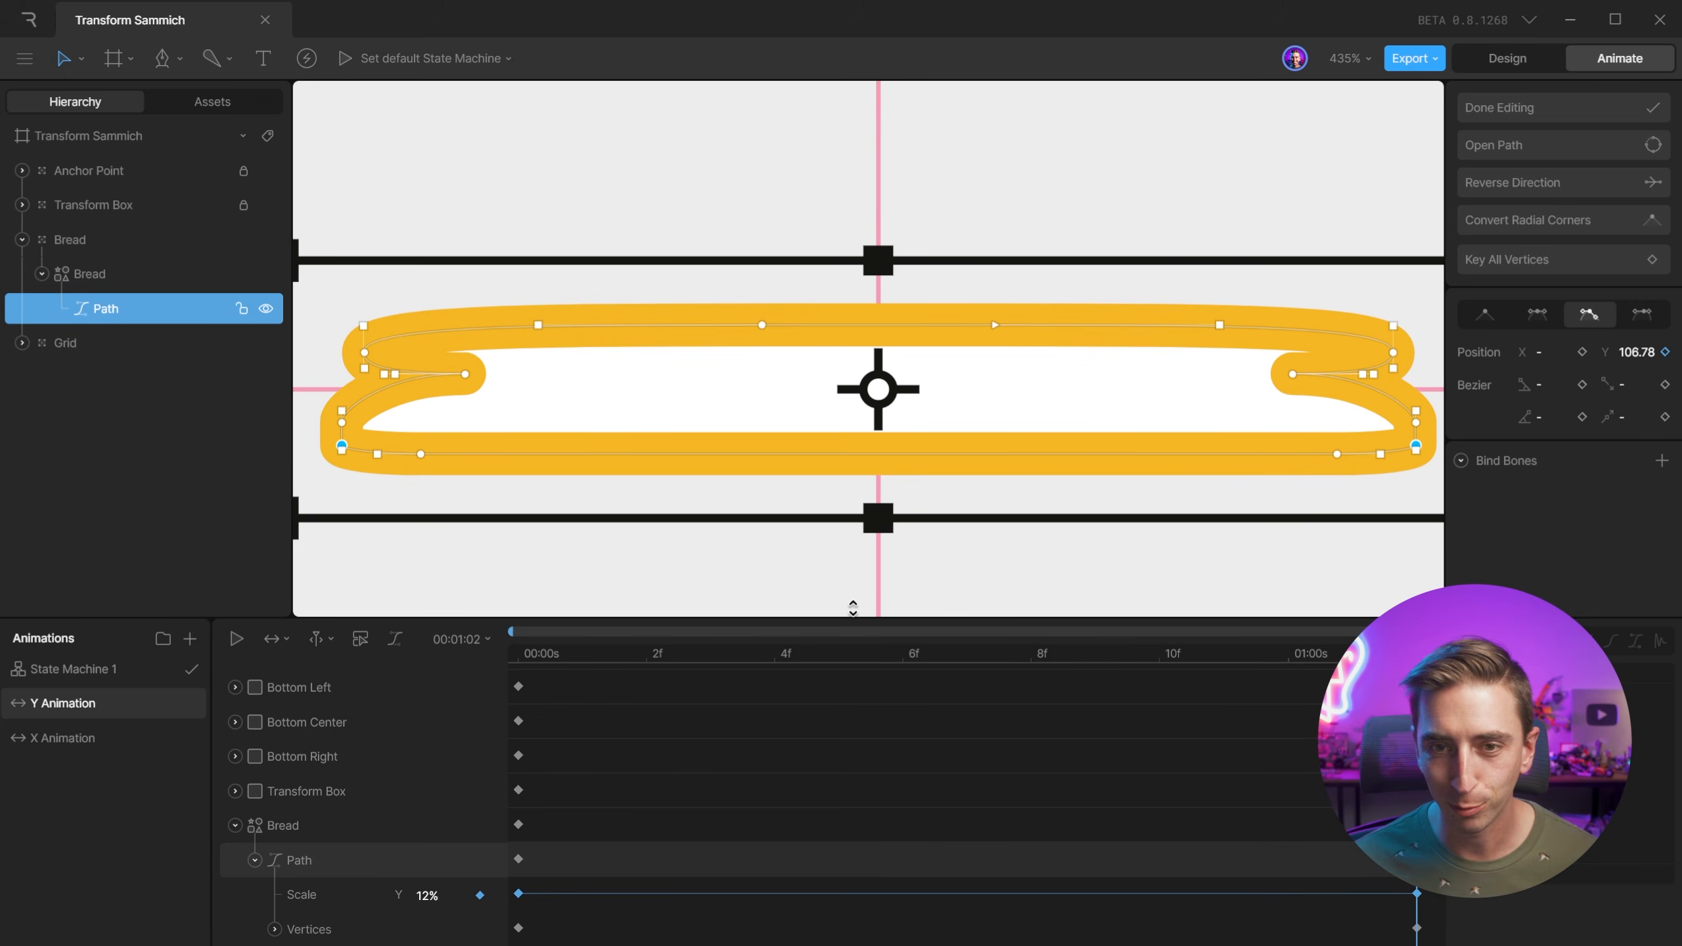
left_click(1415, 445)
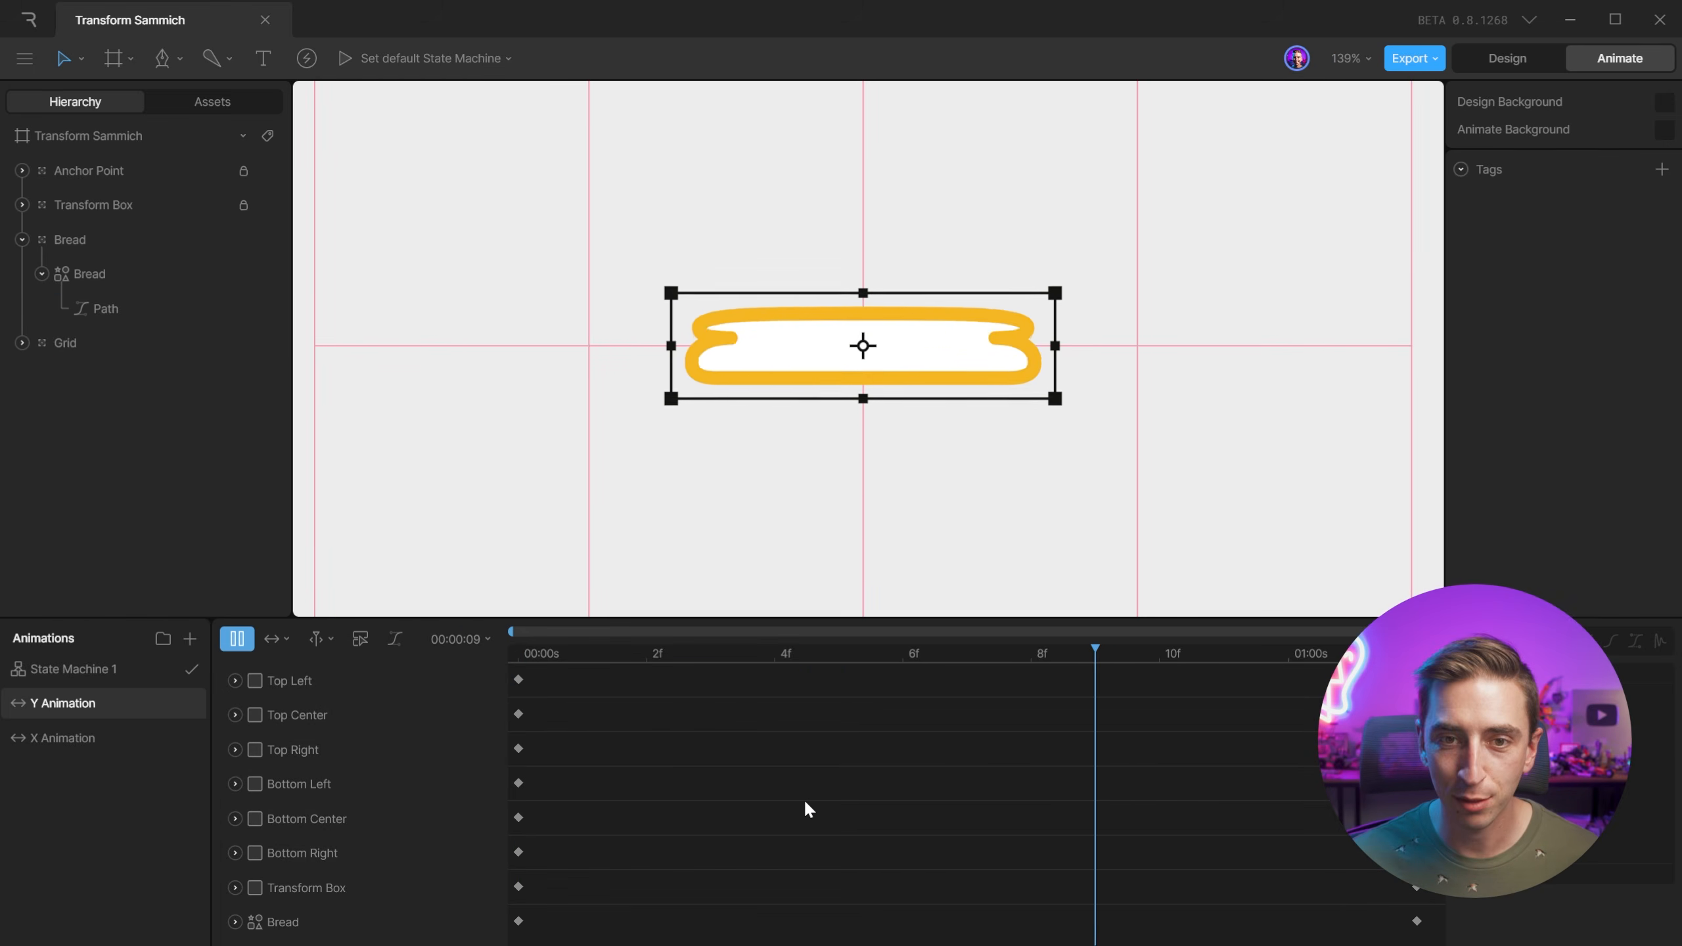
left_click(77, 740)
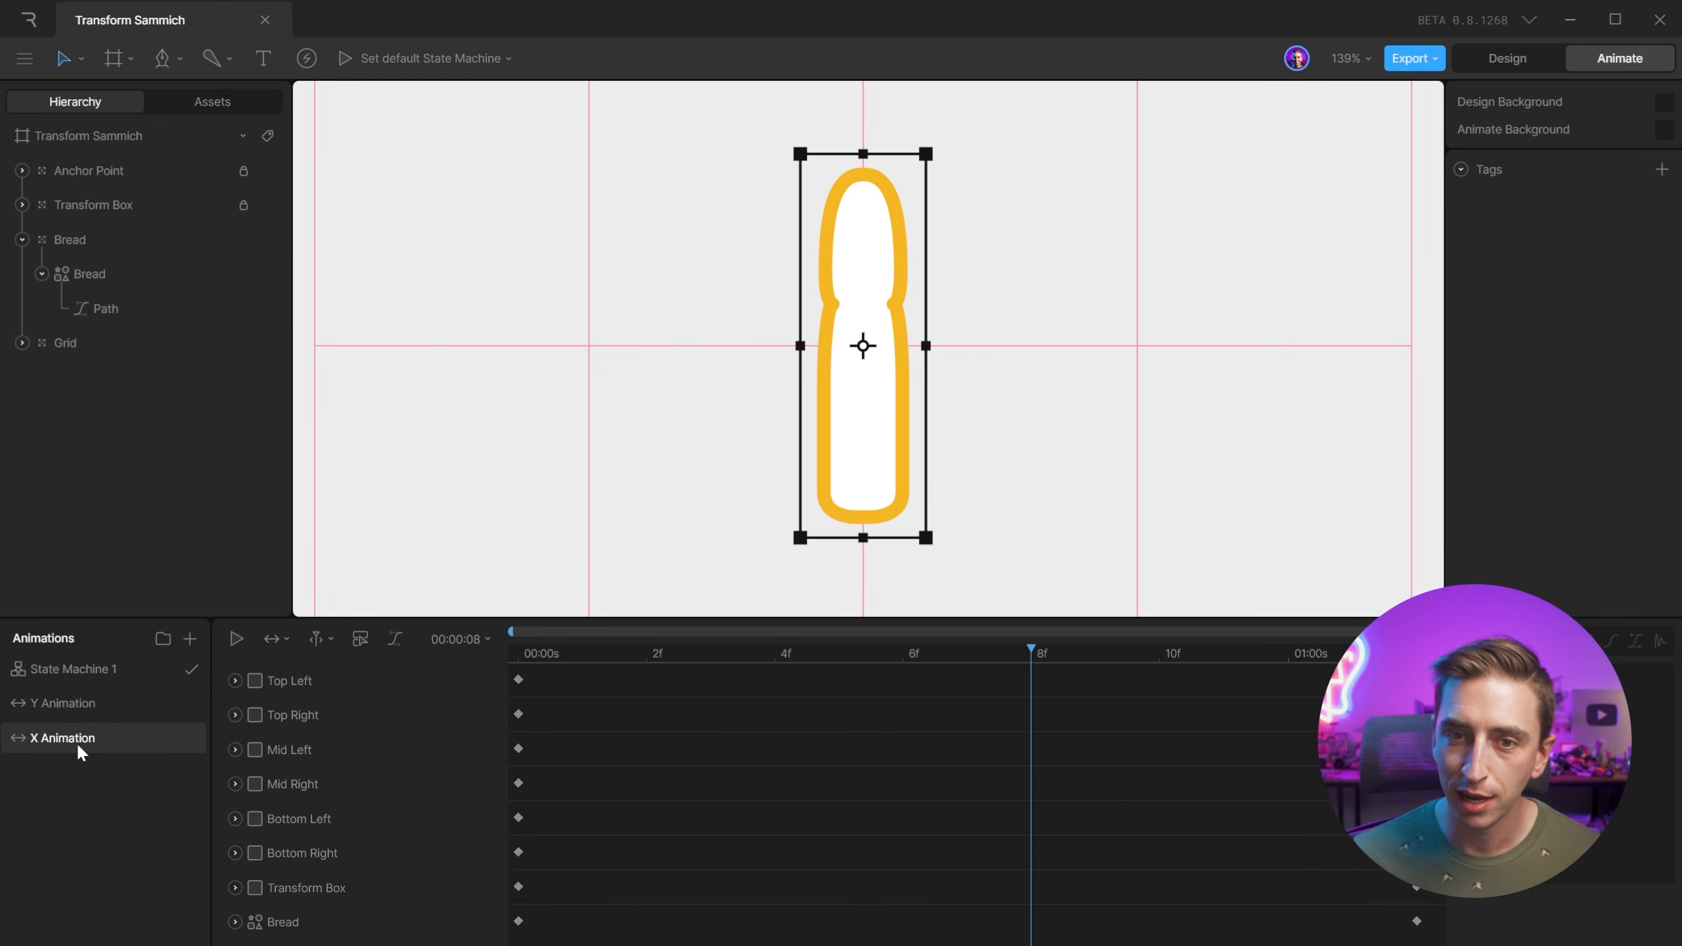
key("space")
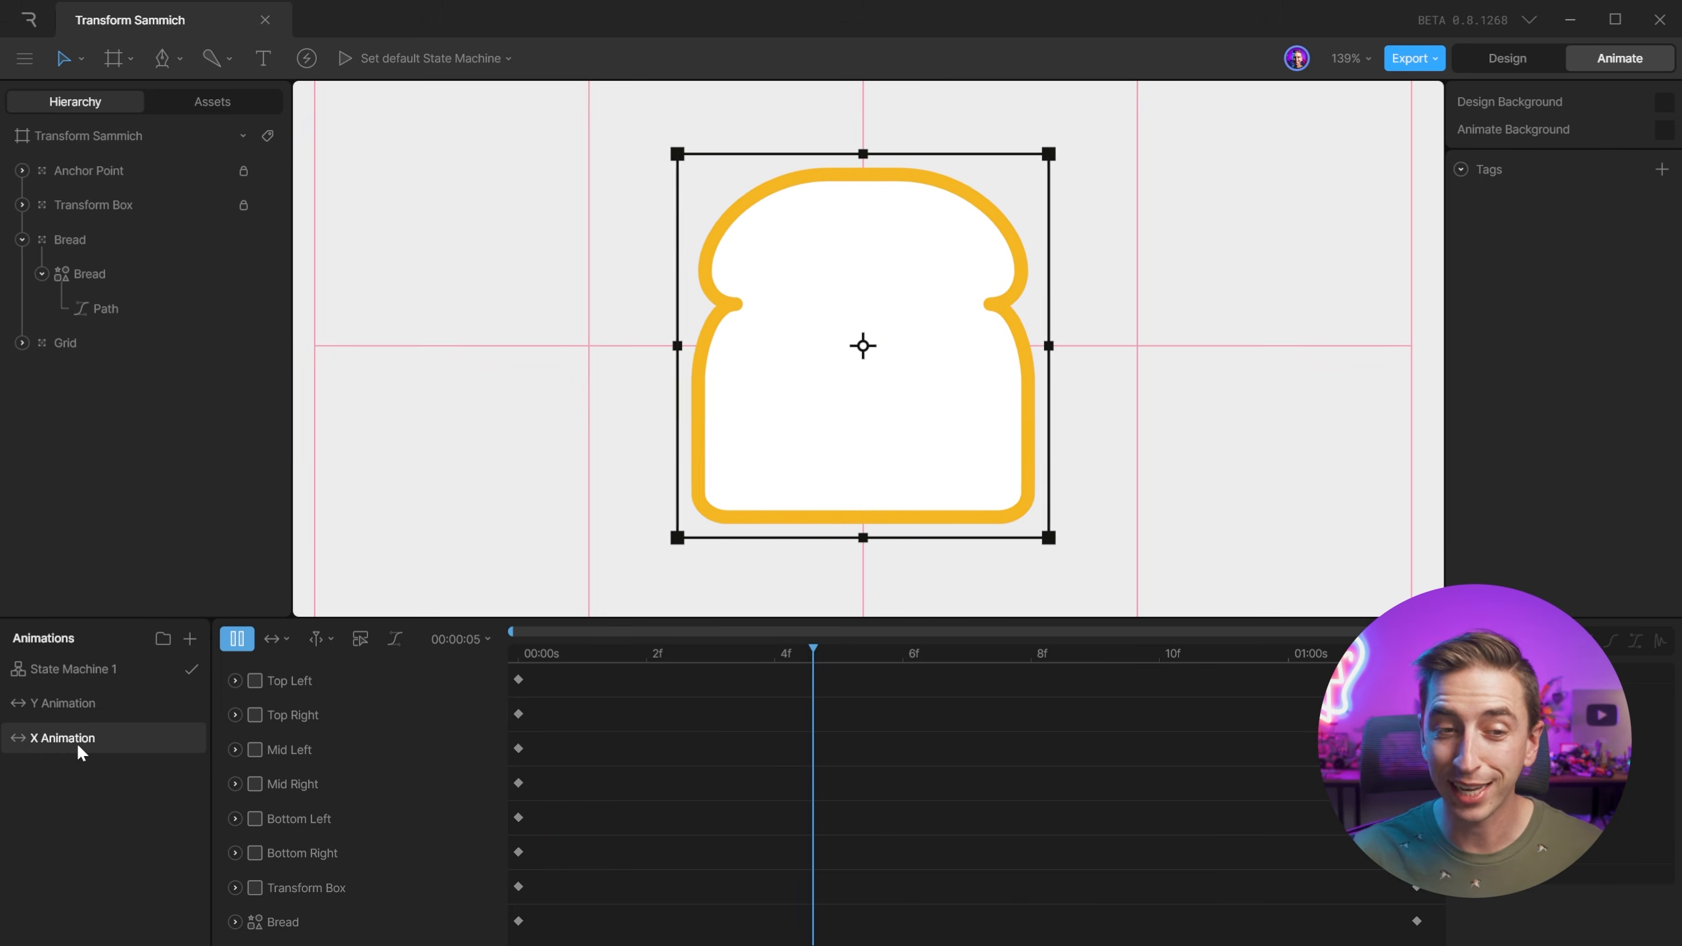
Open State Machine 1 and play it from its entry into the X Animation state.
left_click(95, 669)
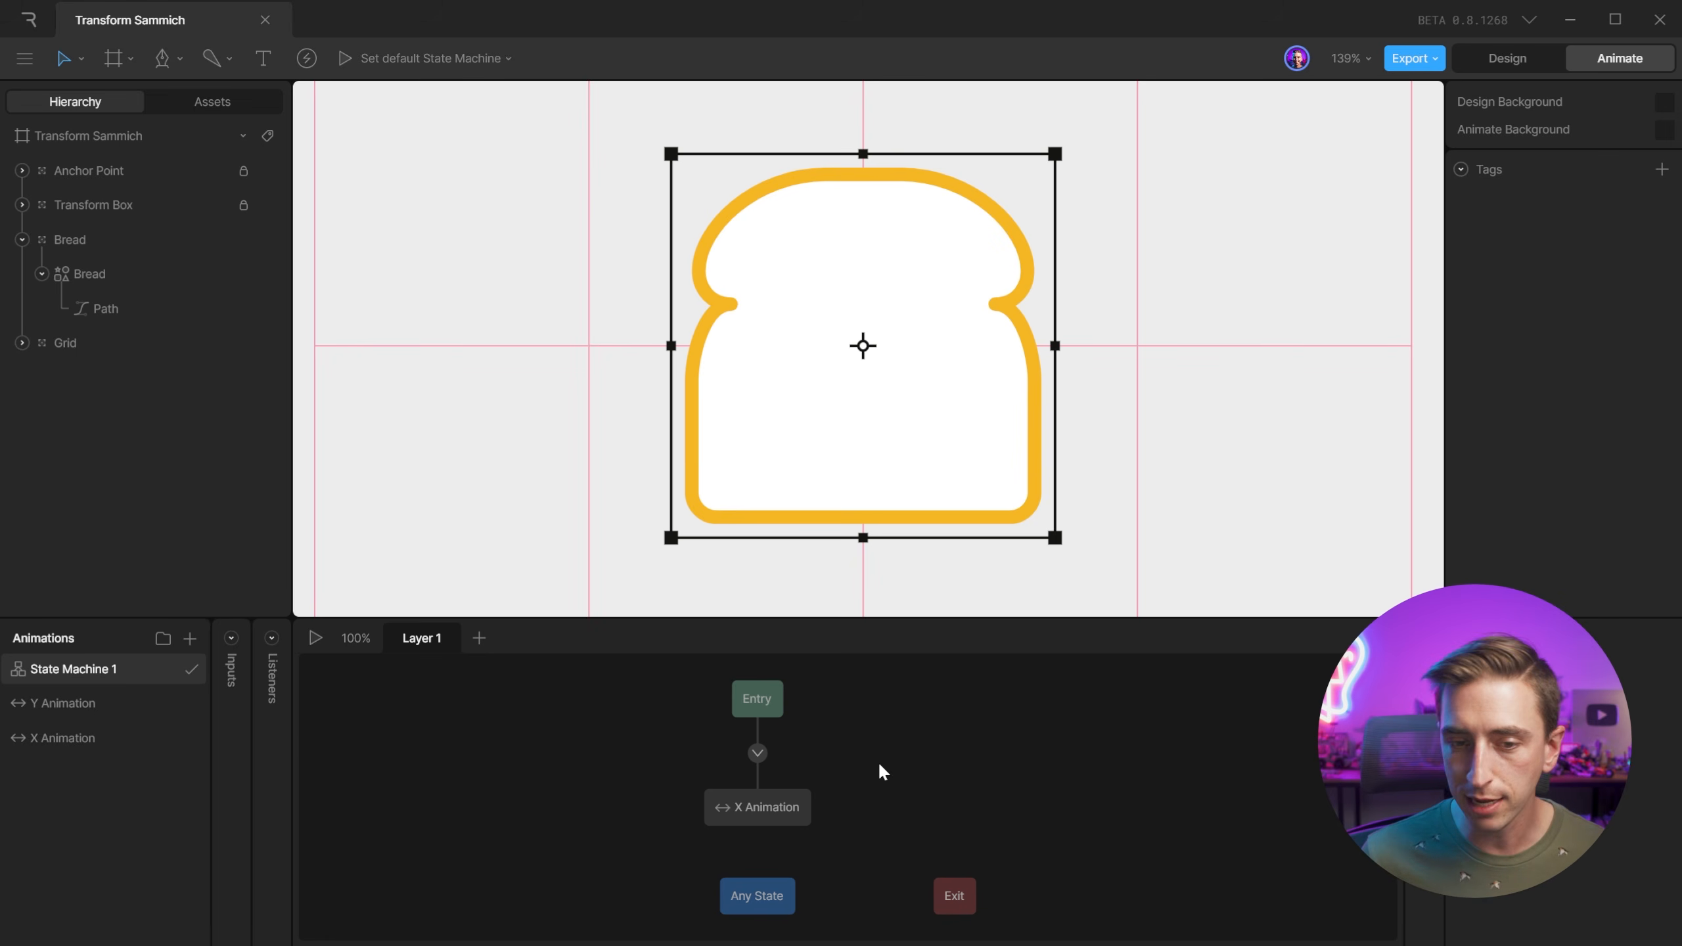
key("space")
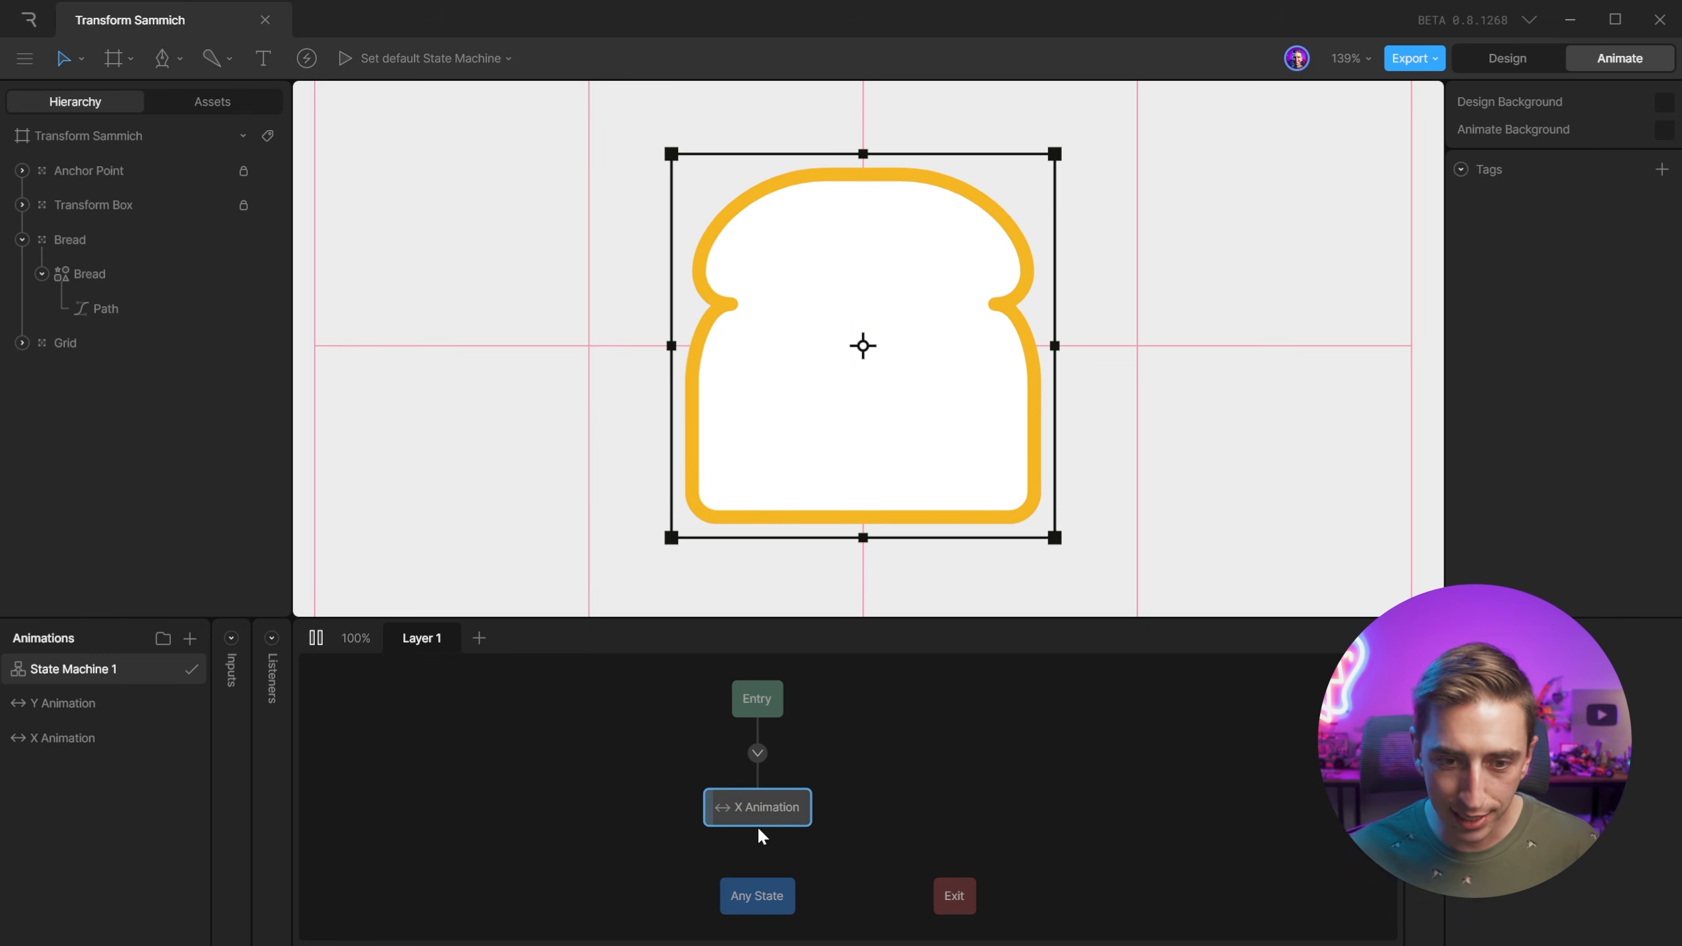
Add the Y Animation to Layer 1 as a state and move the X Animation state aside.
mouse_move(758, 818)
left_mouse_down()
mouse_move(903, 795)
mouse_move(640, 792)
mouse_move(863, 799)
mouse_move(758, 812)
left_mouse_up()
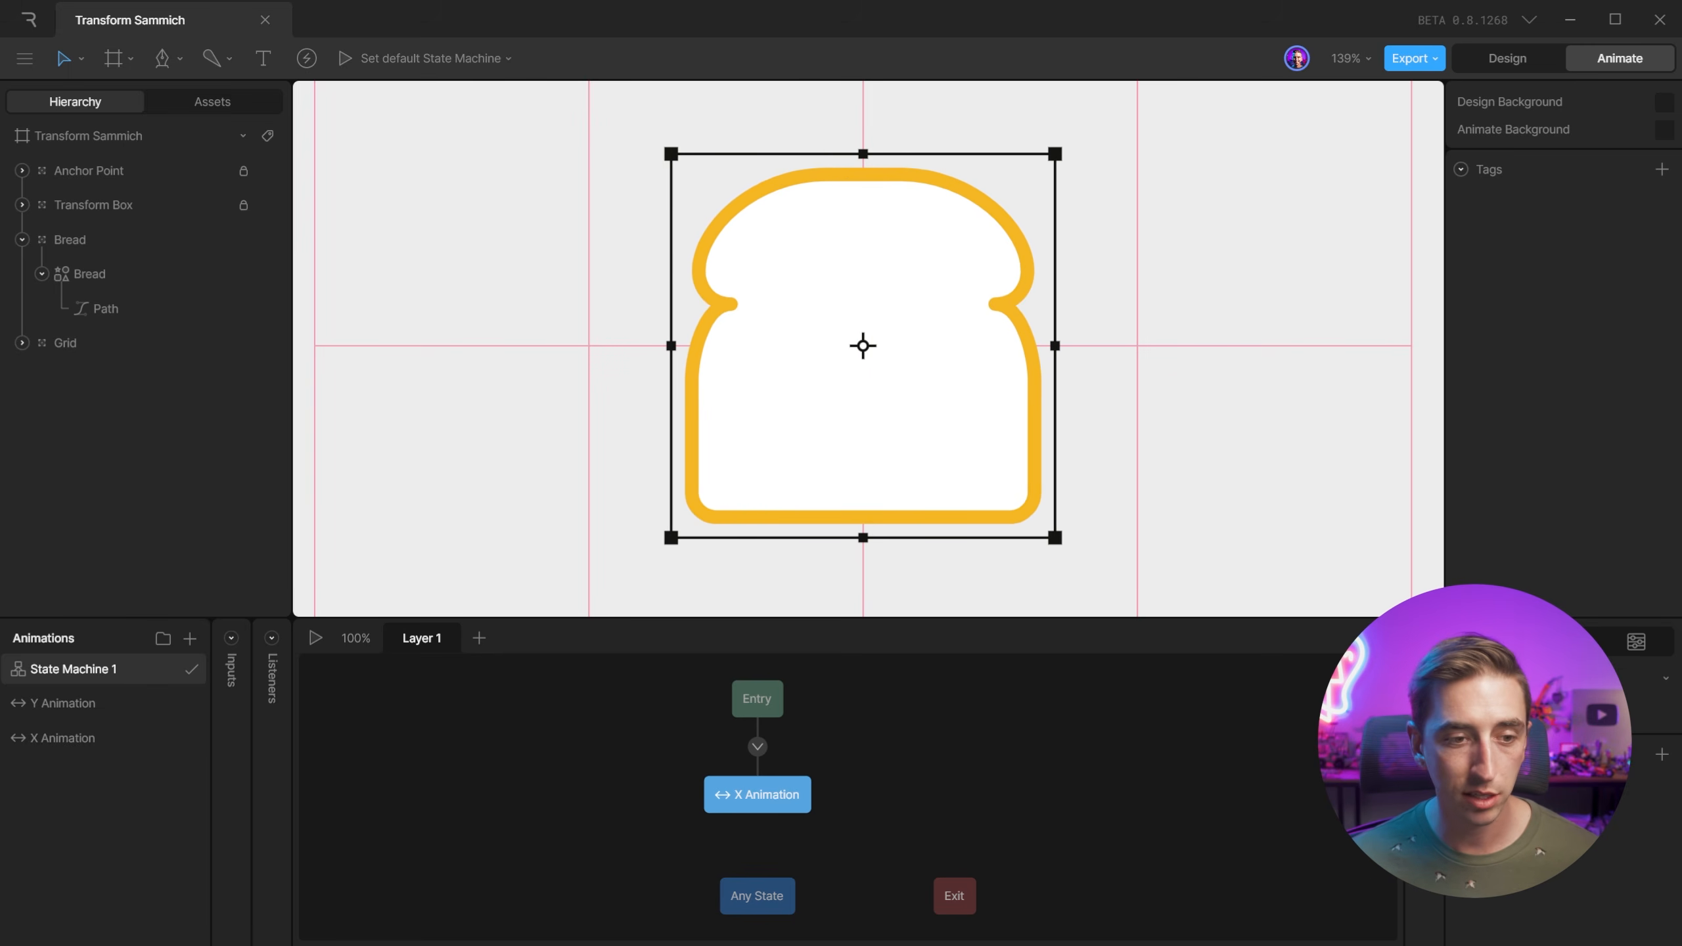
left_click_drag(76, 712, 549, 803)
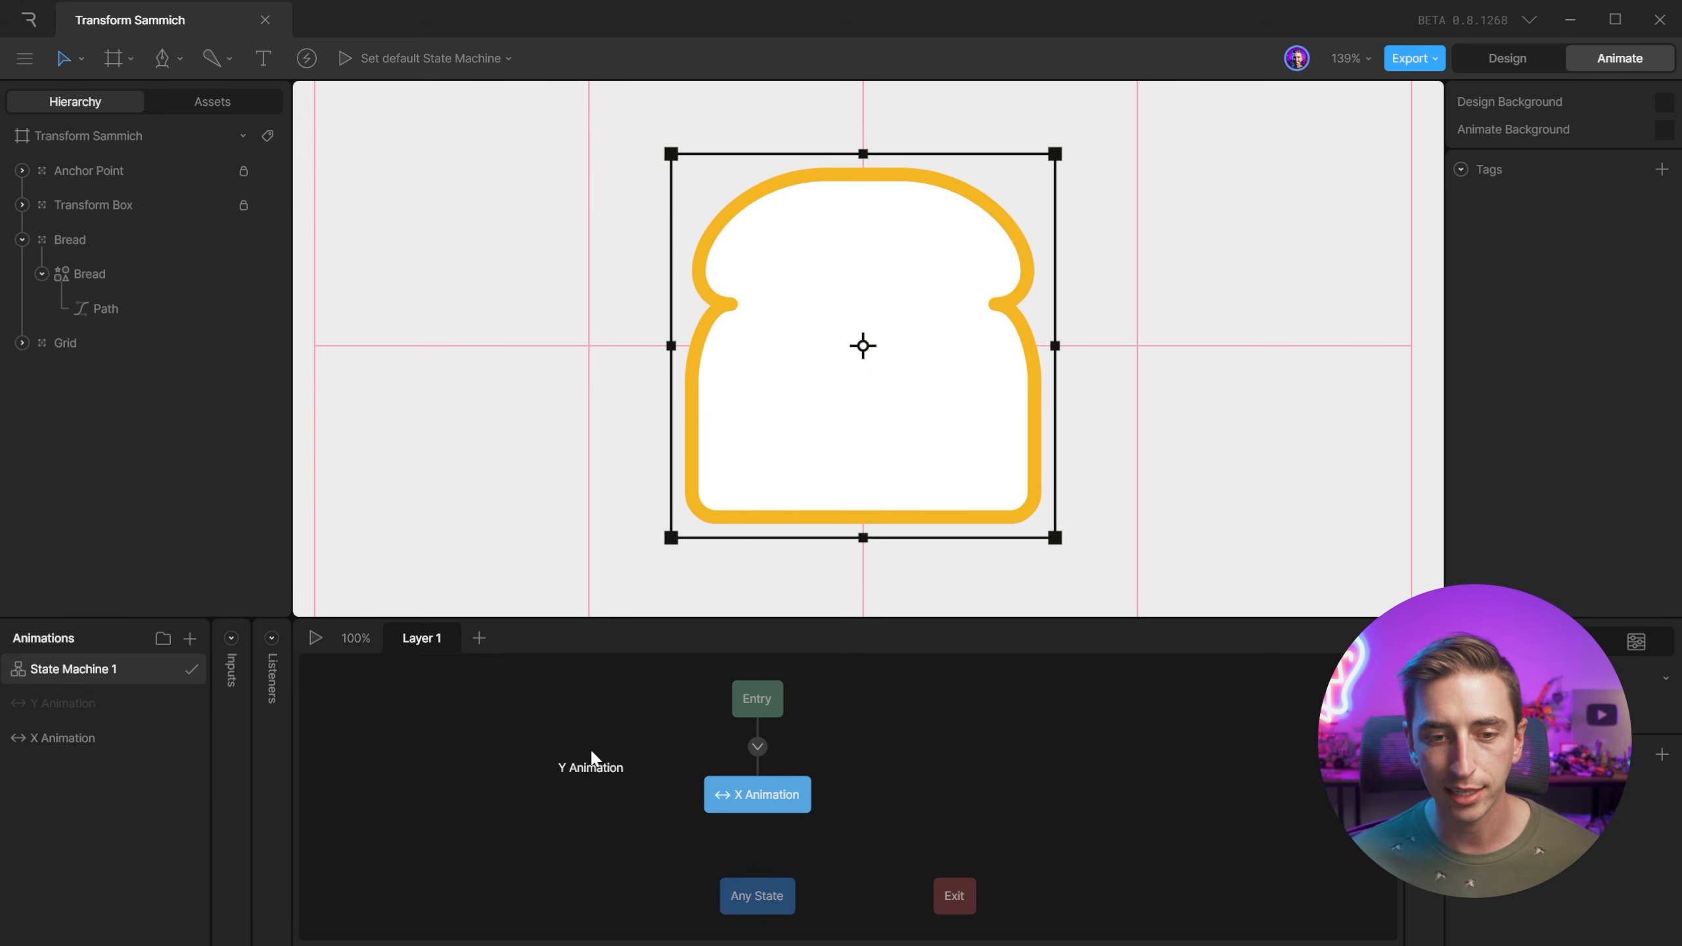
left_click_drag(746, 810, 849, 802)
Replace the entry transition into X Animation with one into Y Animation, then play the state machine.
left_click(801, 736)
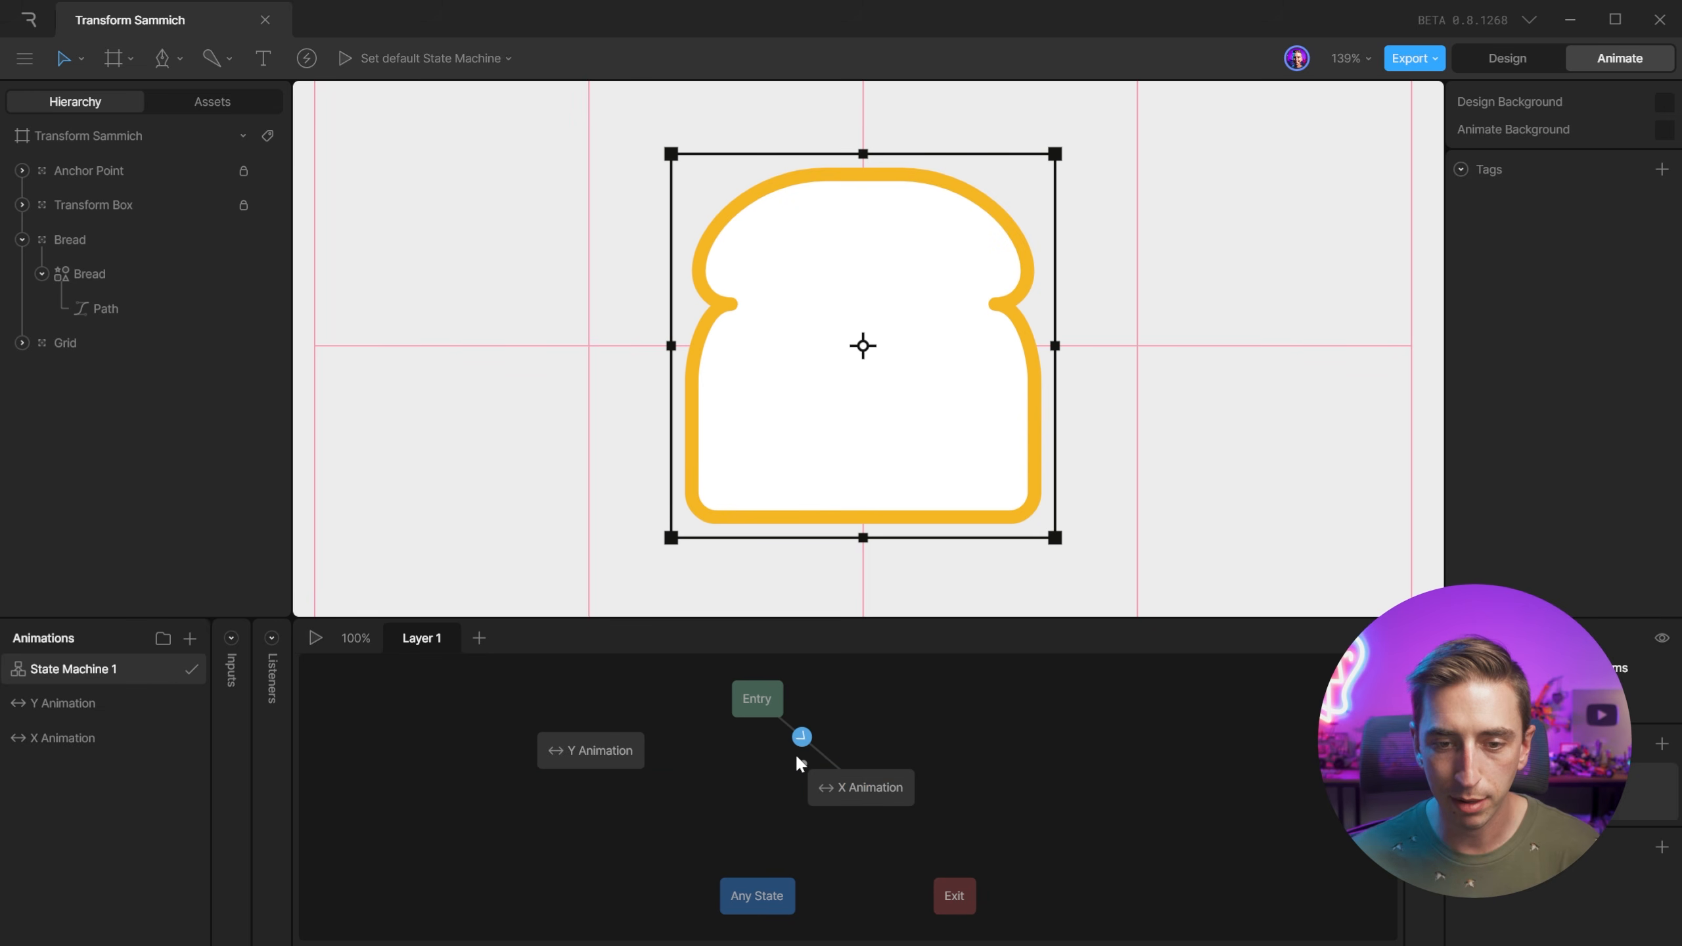
key("Delete")
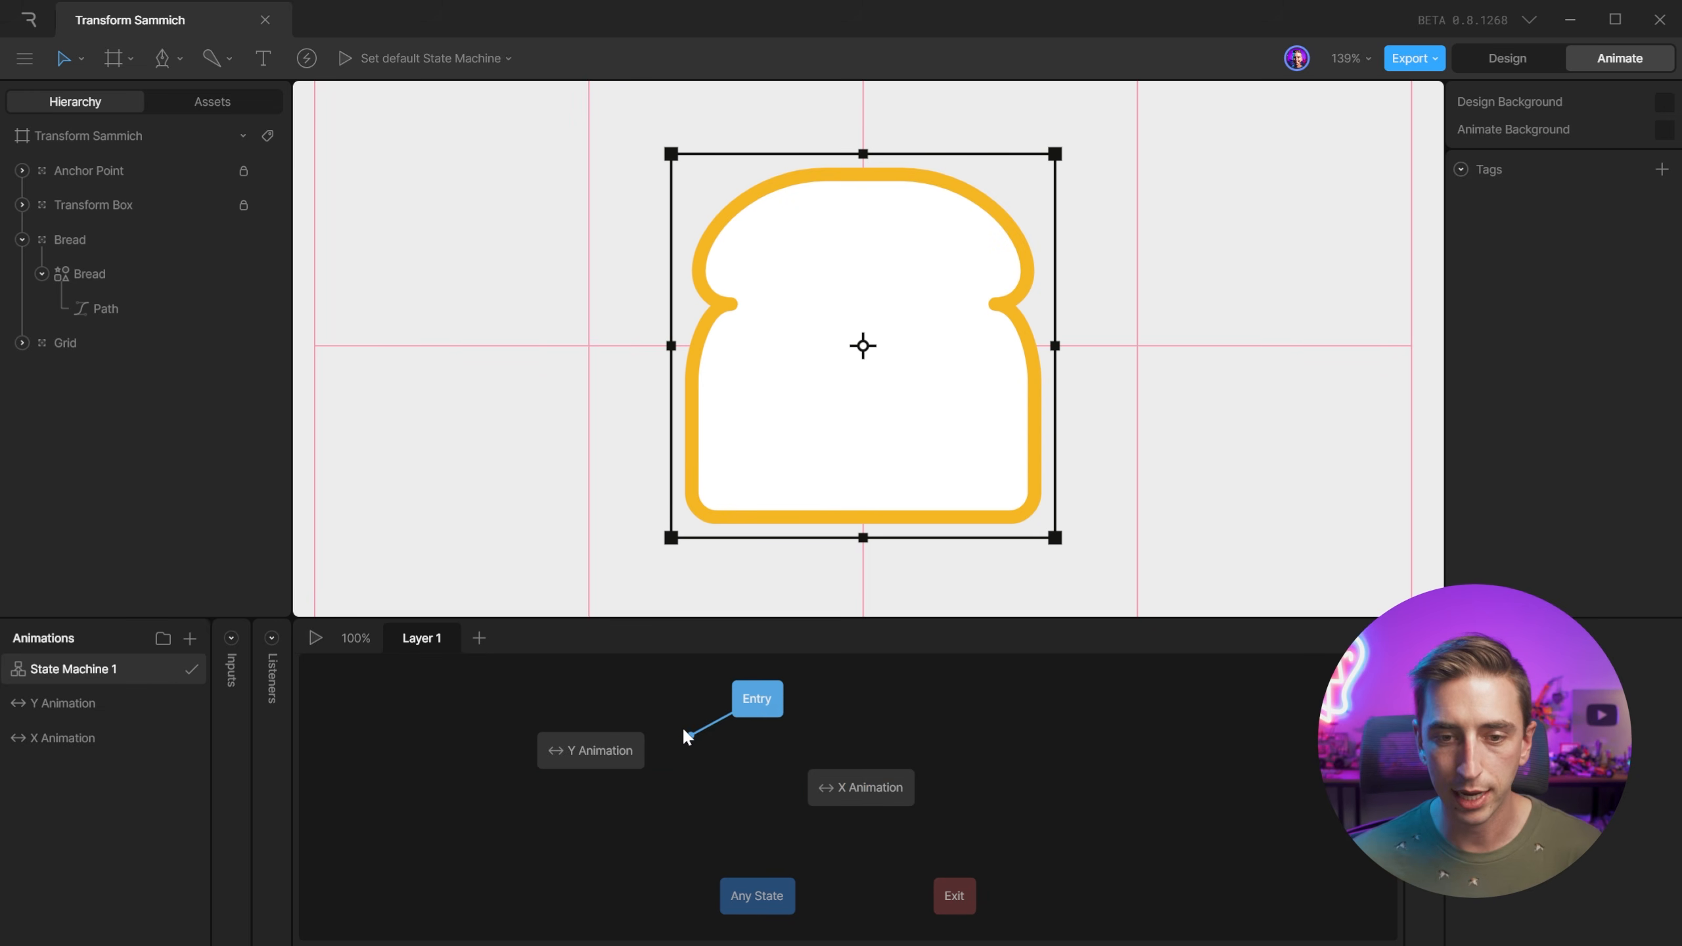
left_click_drag(686, 737, 652, 802)
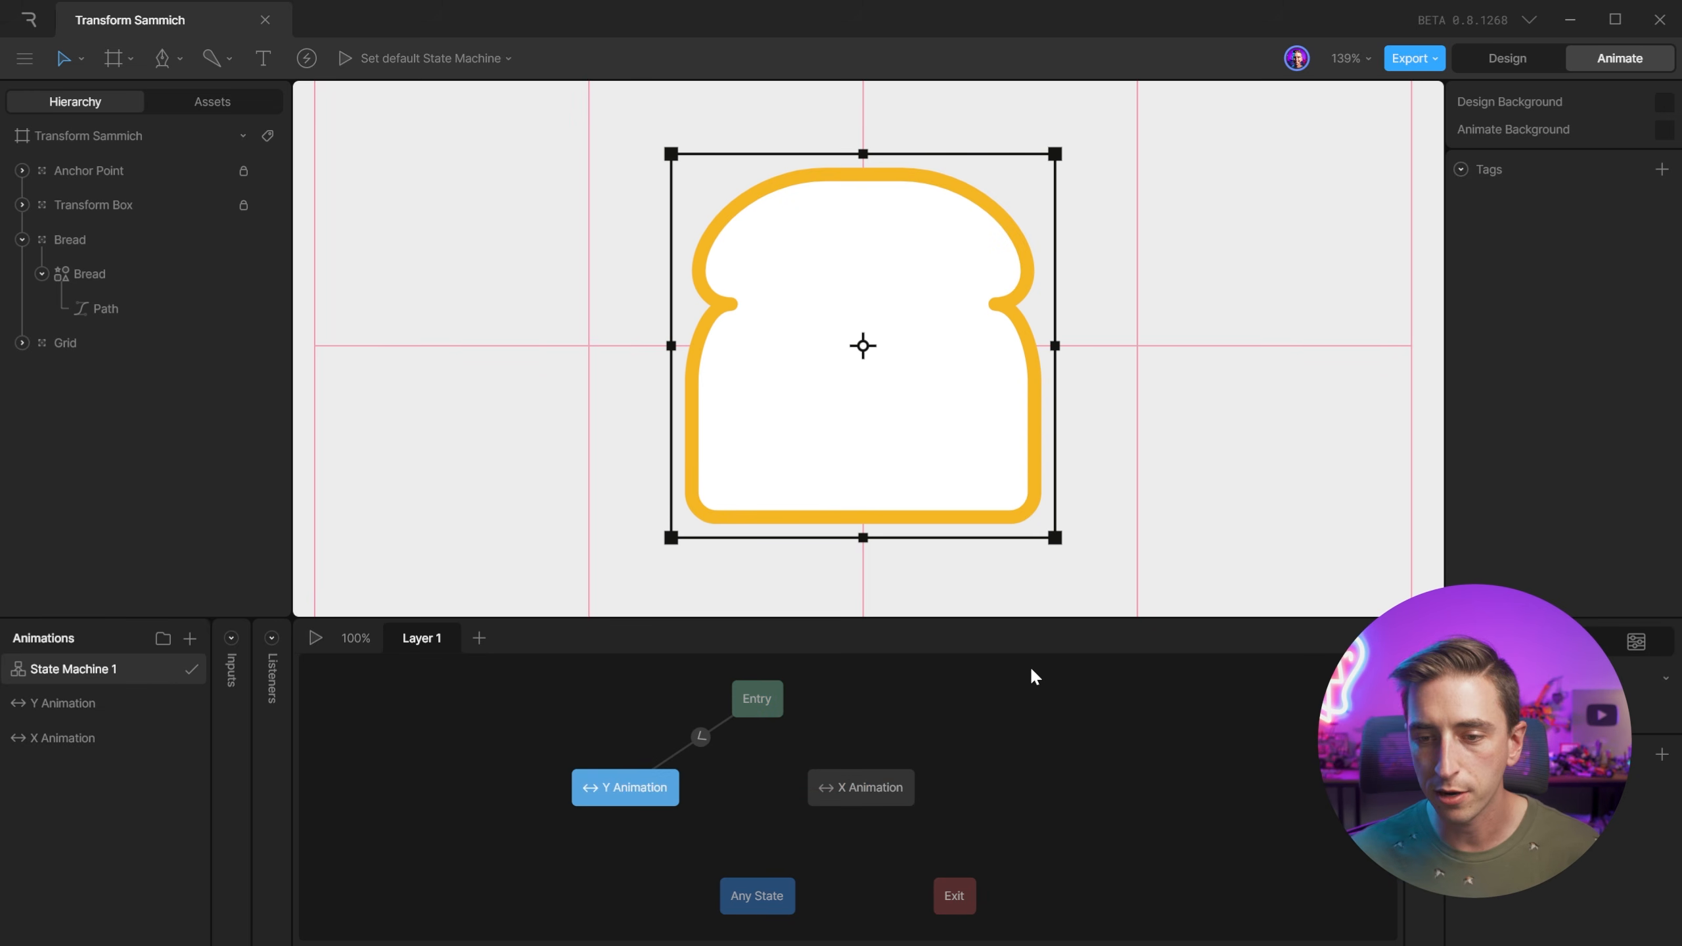
left_click(933, 746)
key("space")
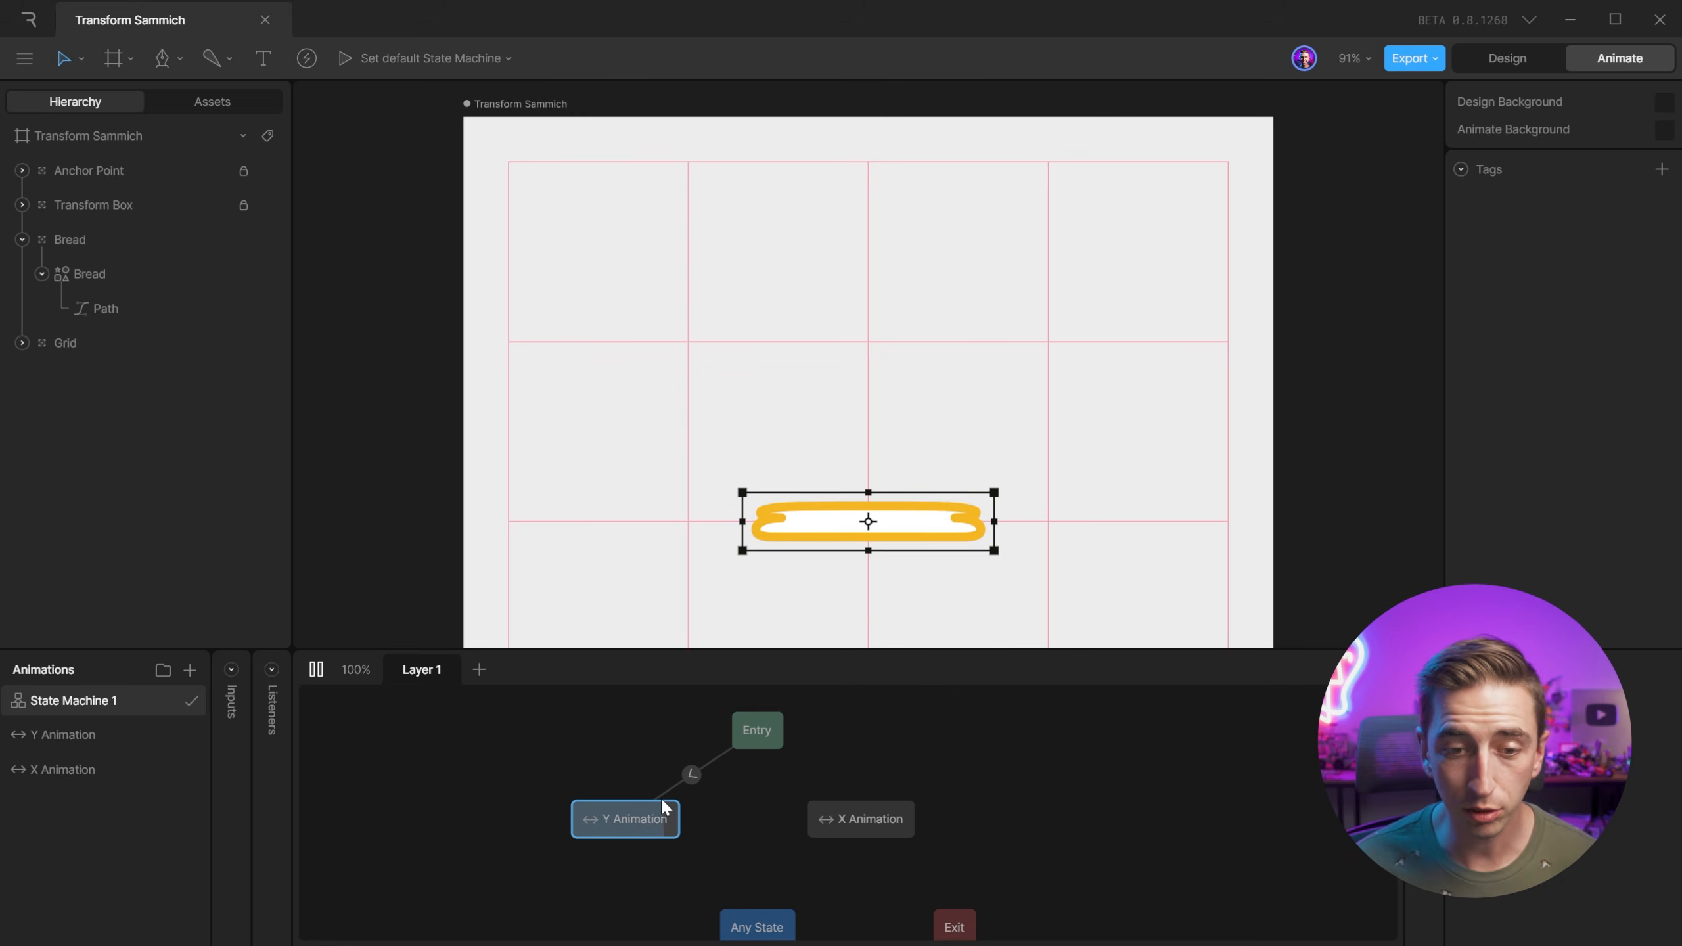
Switch the connected state's timeline to X Animation, delete the unconnected X Animation state, and stop playback.
left_click(663, 811)
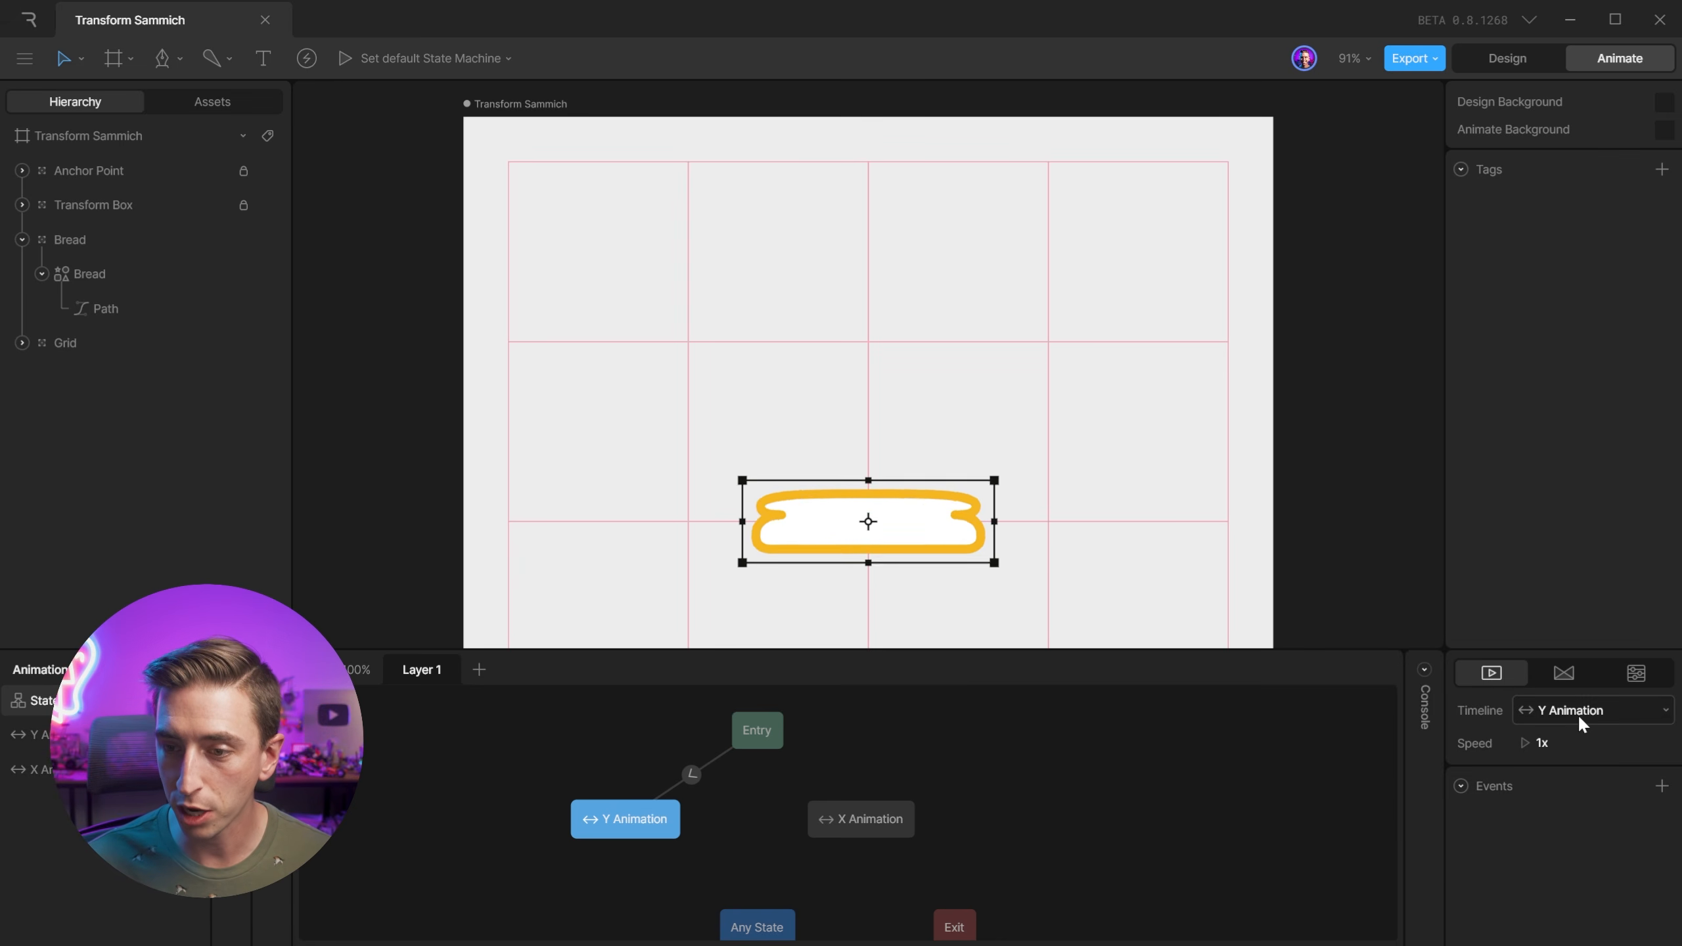
left_click(1577, 714)
left_click(1498, 781)
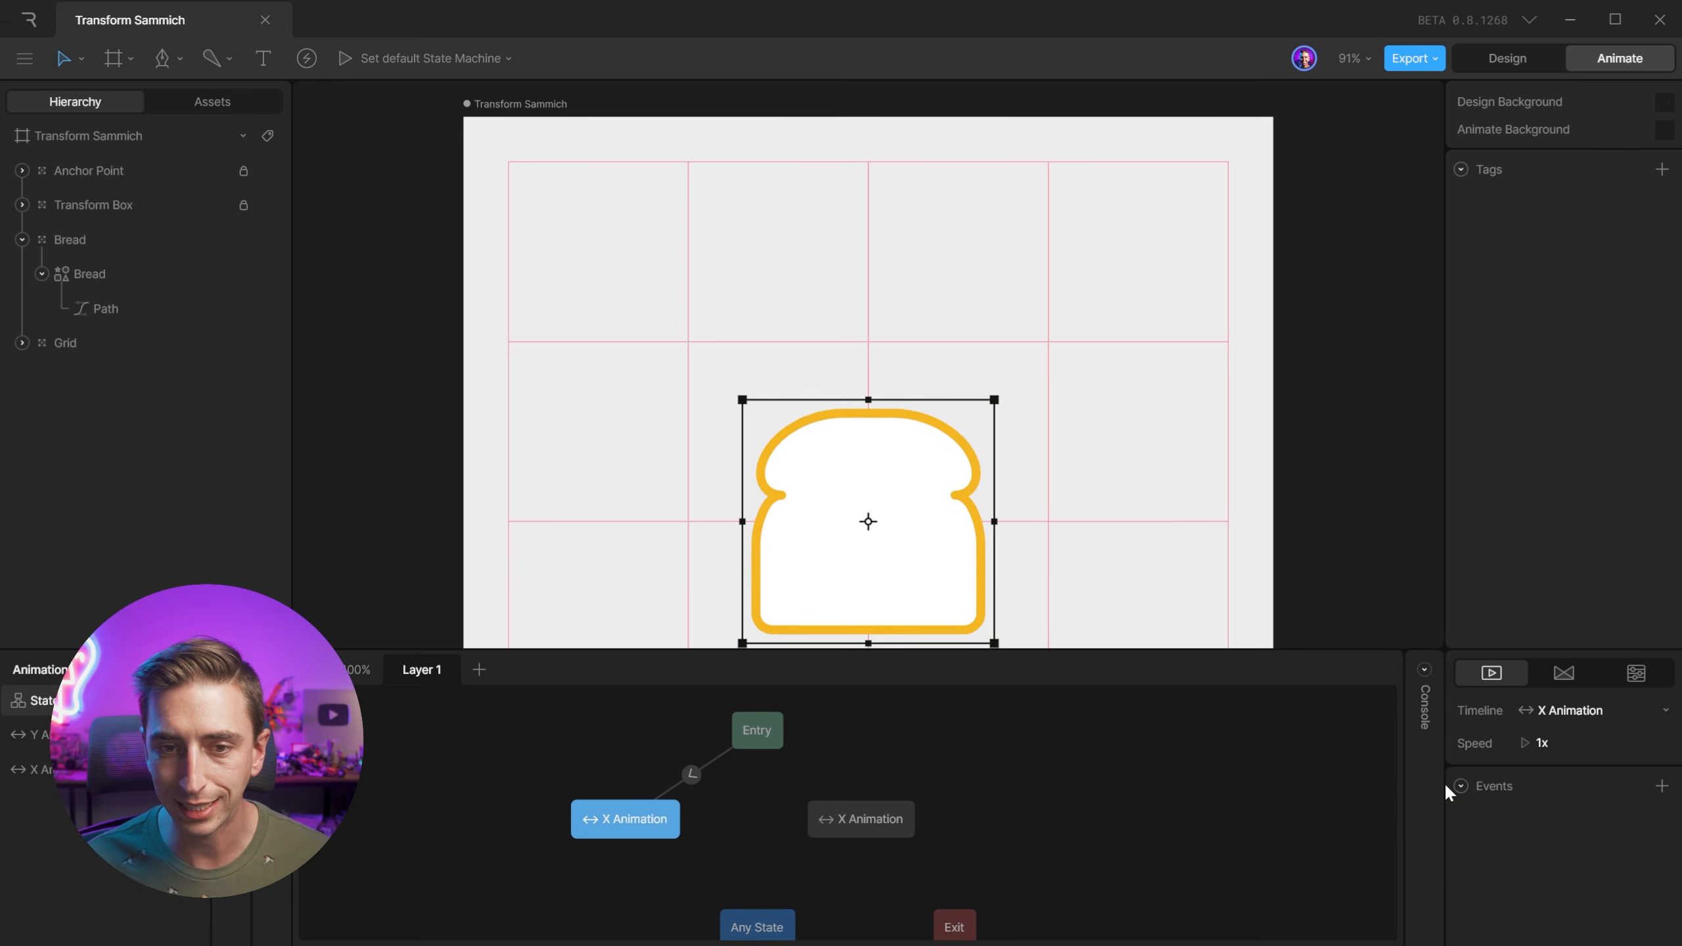
left_click(1104, 809)
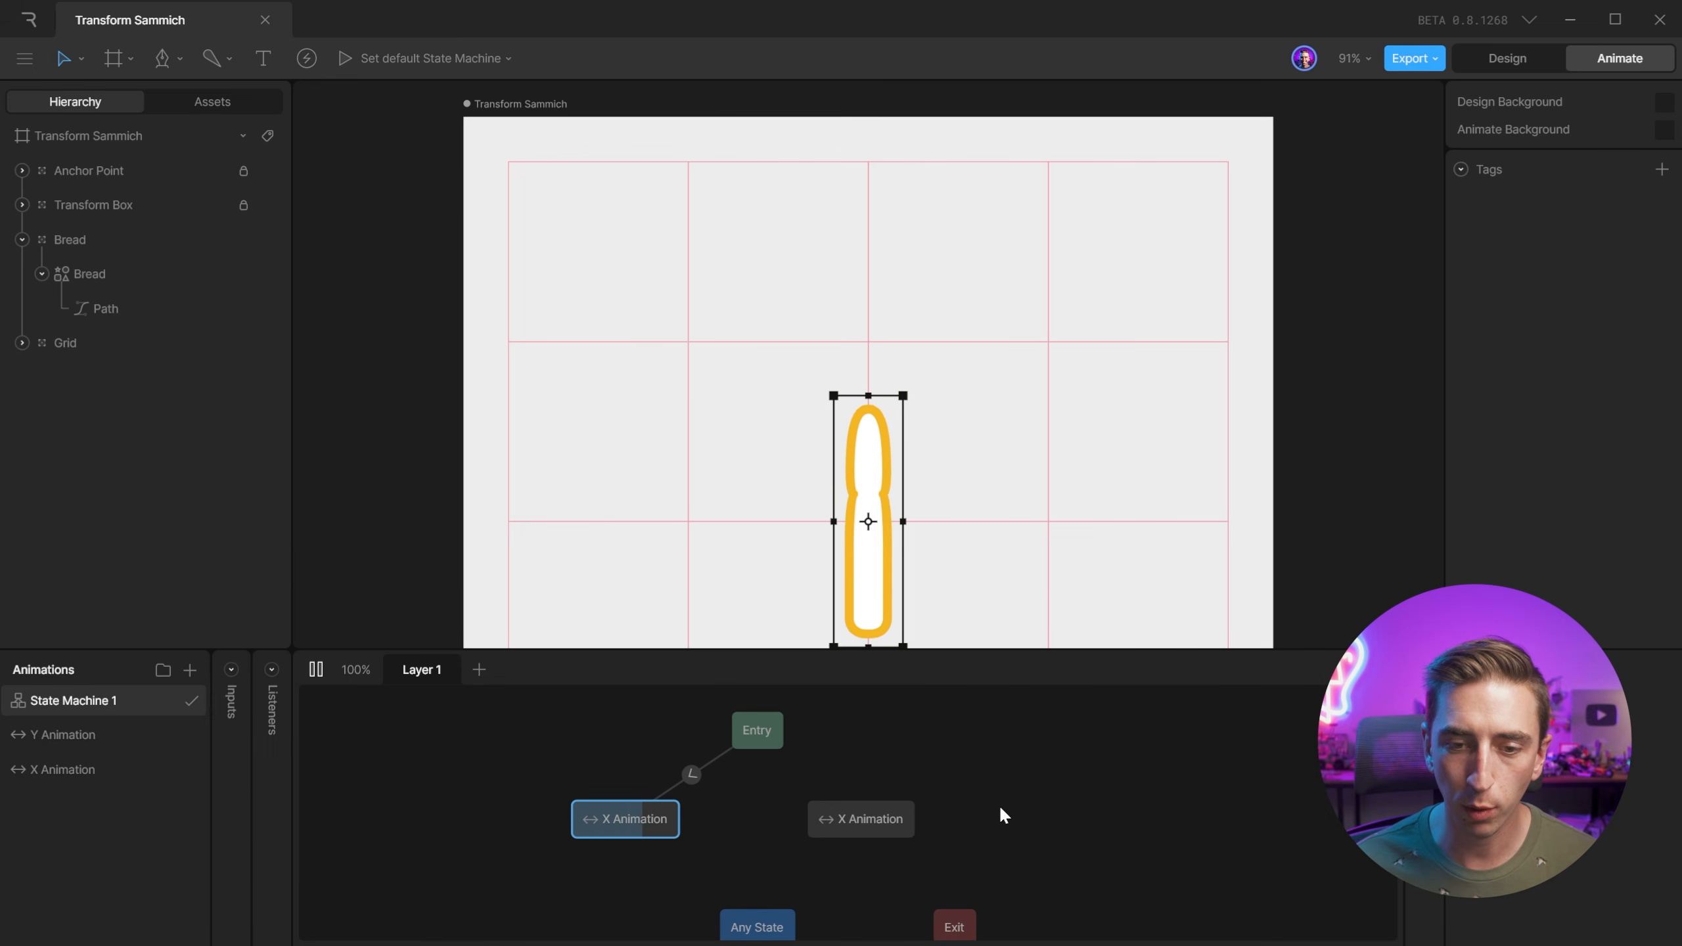
left_click(878, 824)
key("Delete")
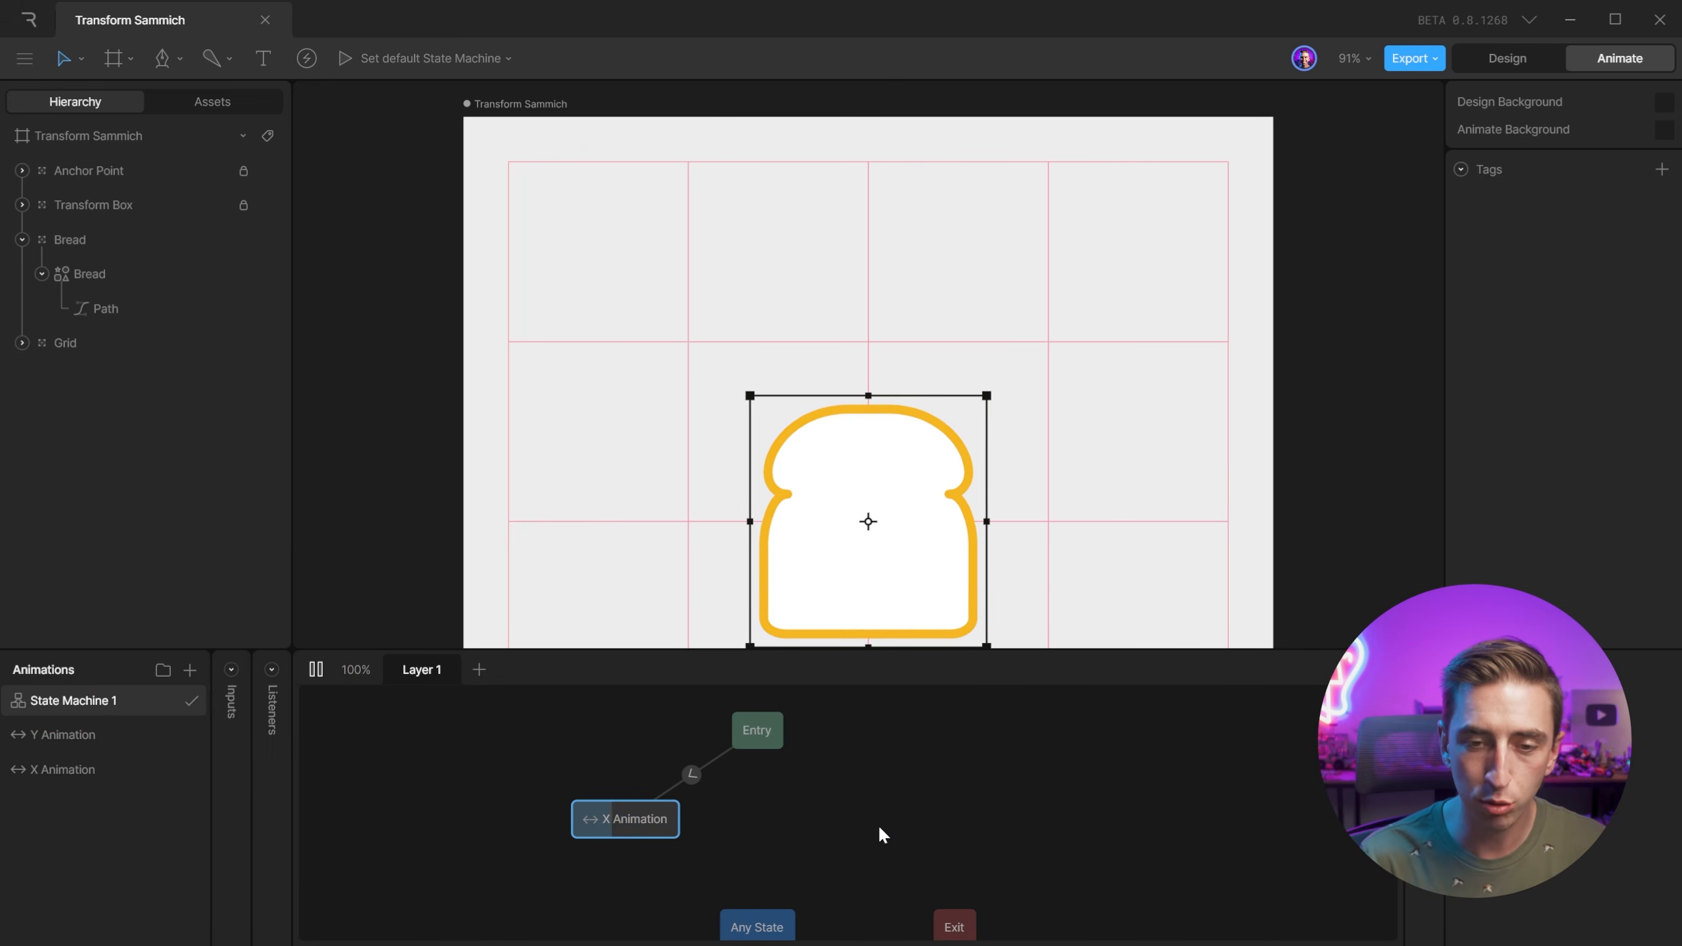
key("space")
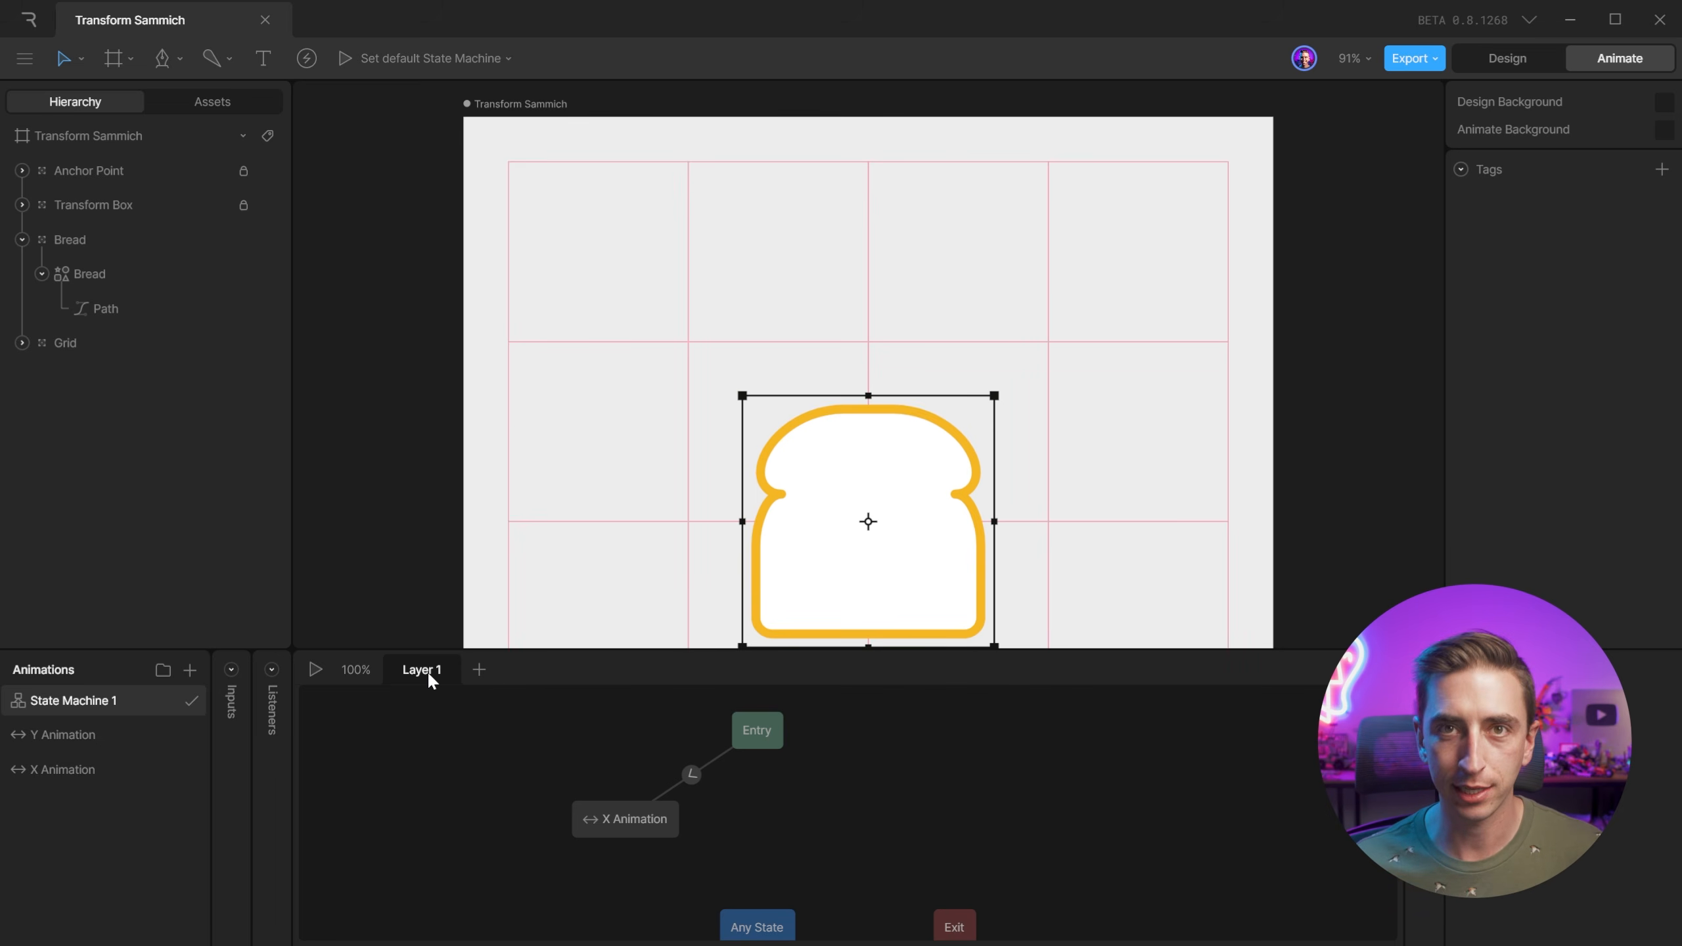
Place the X Animation state directly beneath Entry and rename the layer X.
left_click_drag(416, 436, 425, 292)
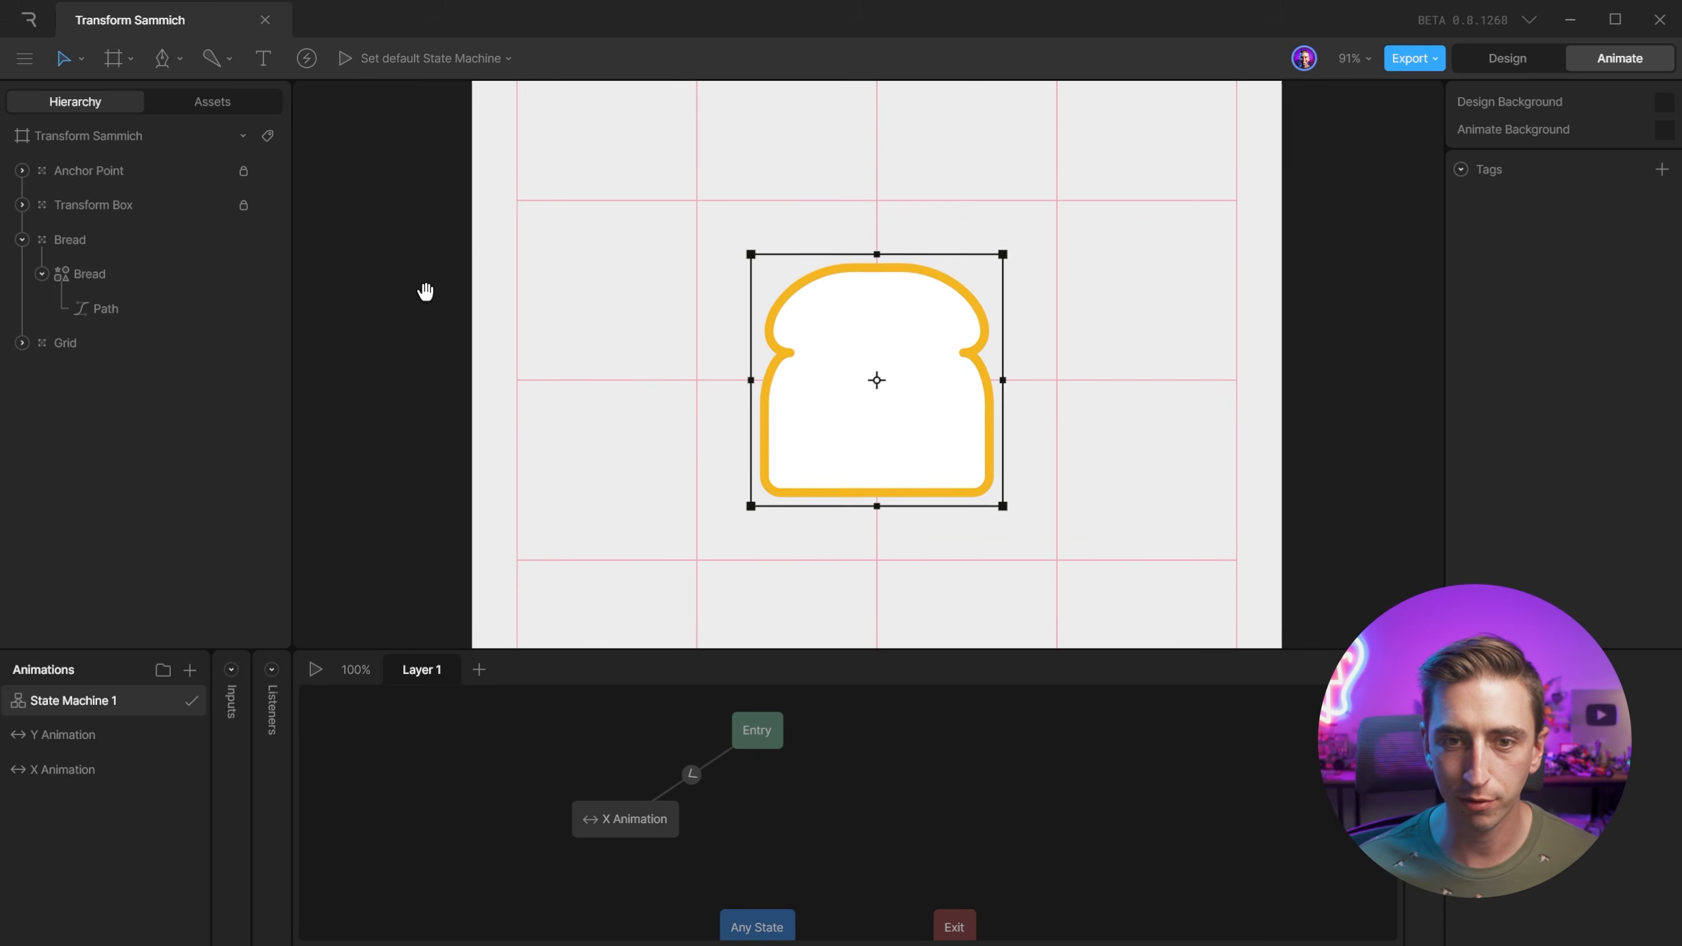
scroll(949, 424, "up", 5)
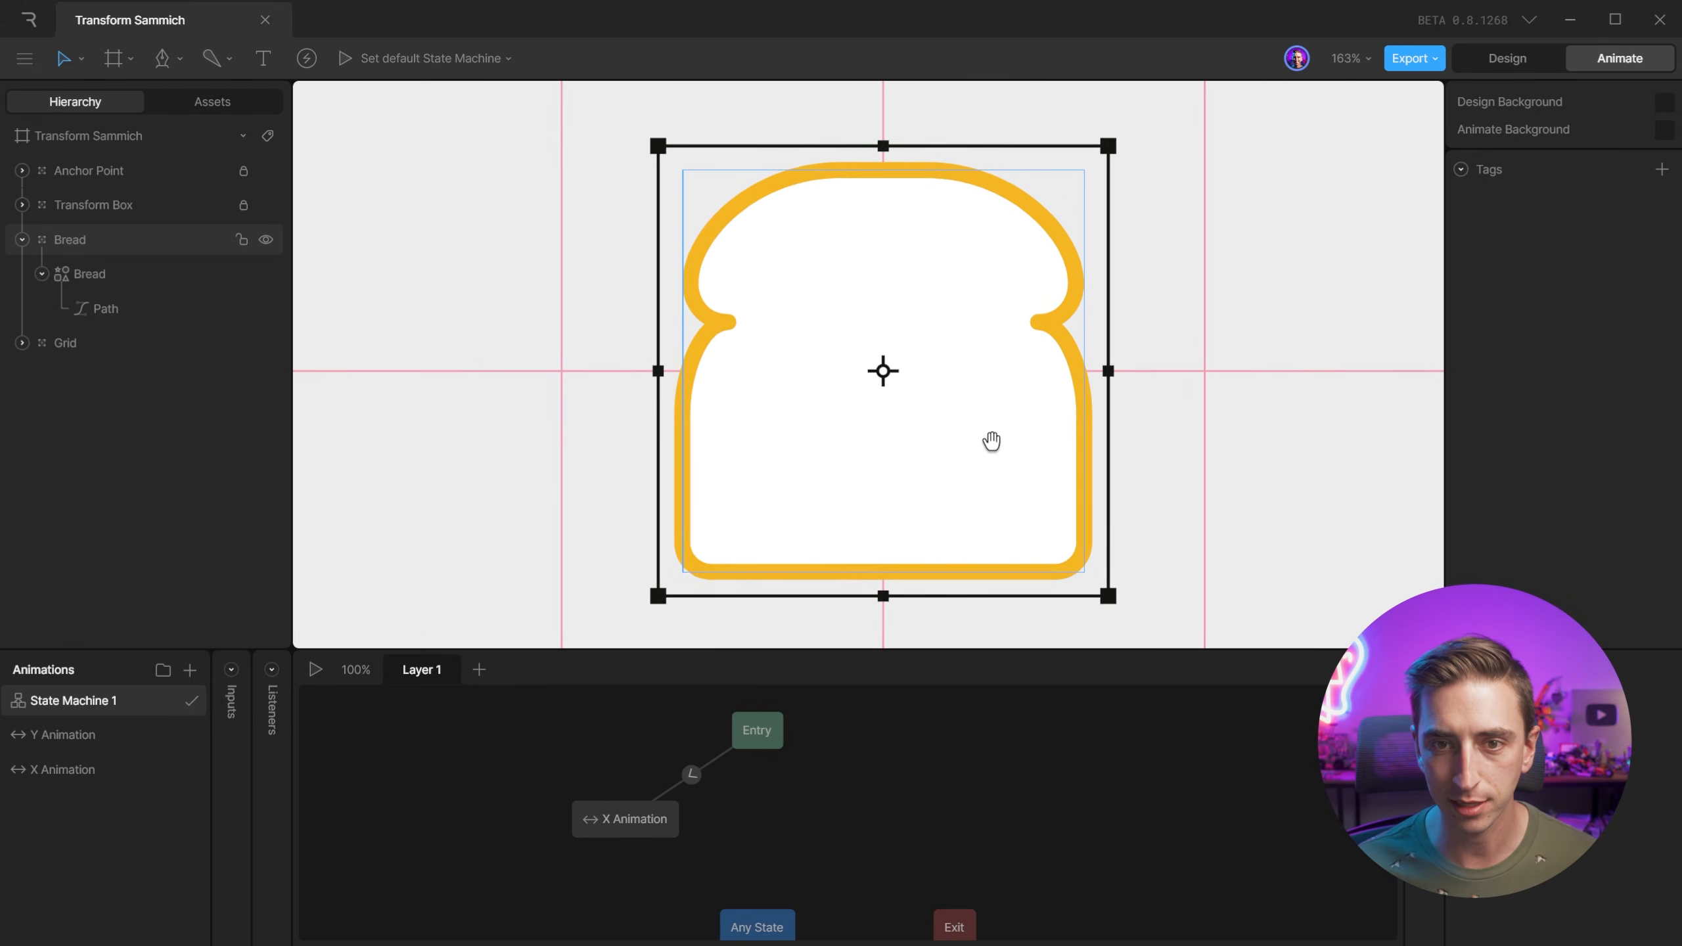
left_click_drag(677, 829, 706, 836)
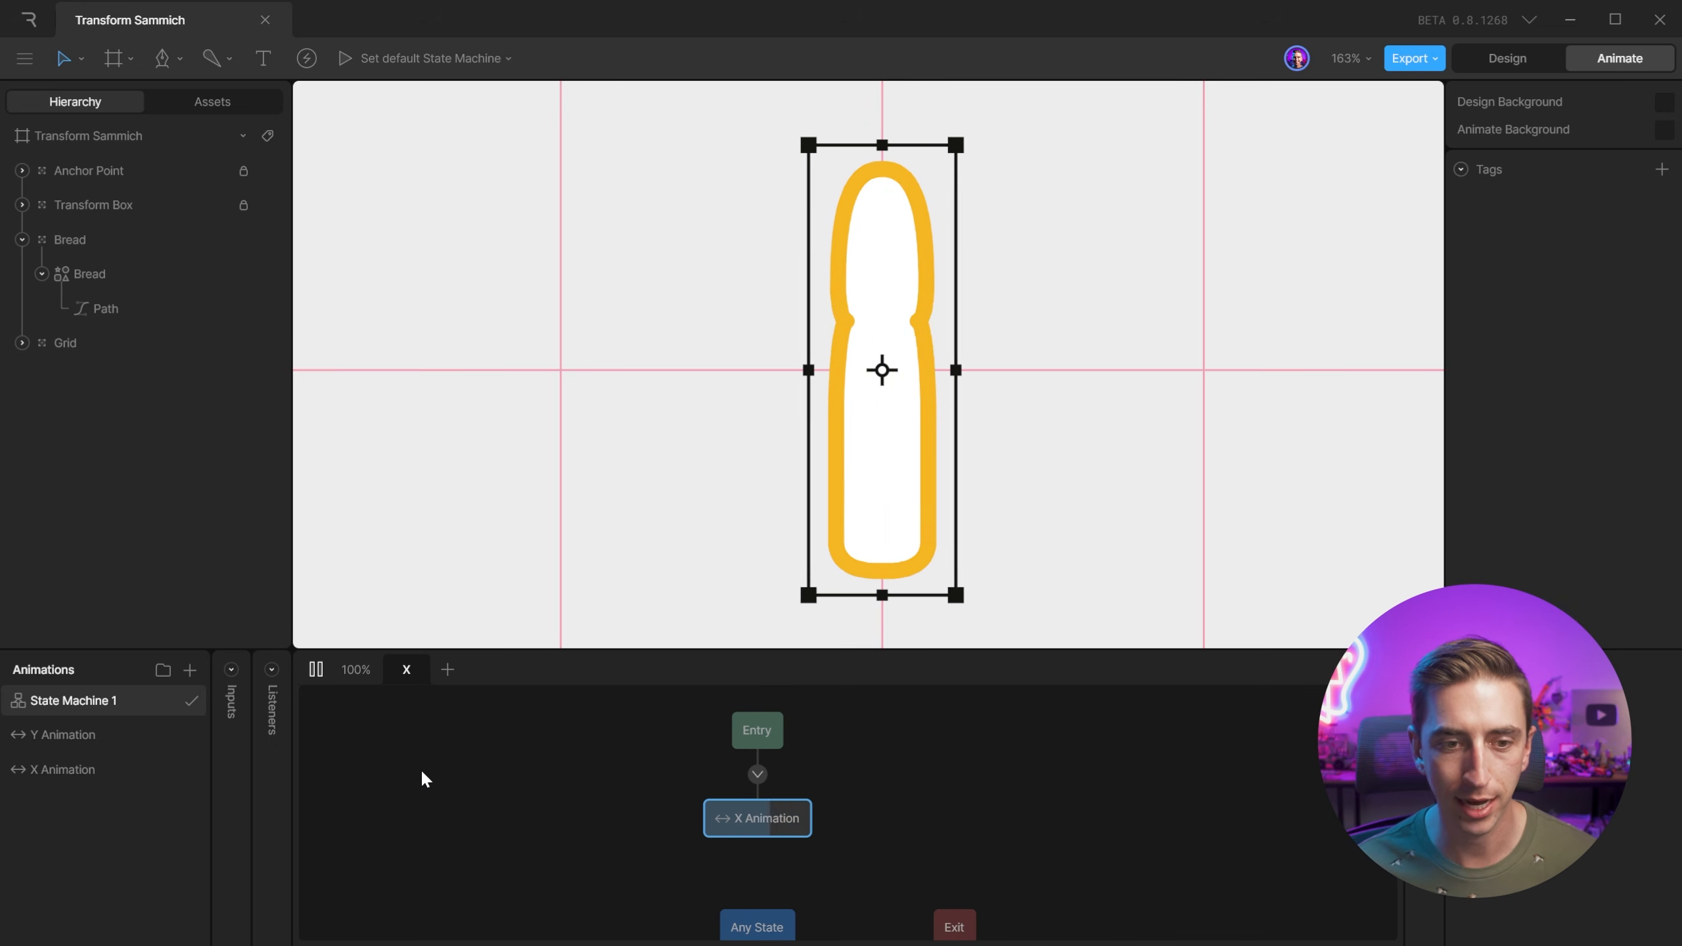
Duplicate the X layer and rename the copy Y.
right_click(408, 669)
left_click(458, 725)
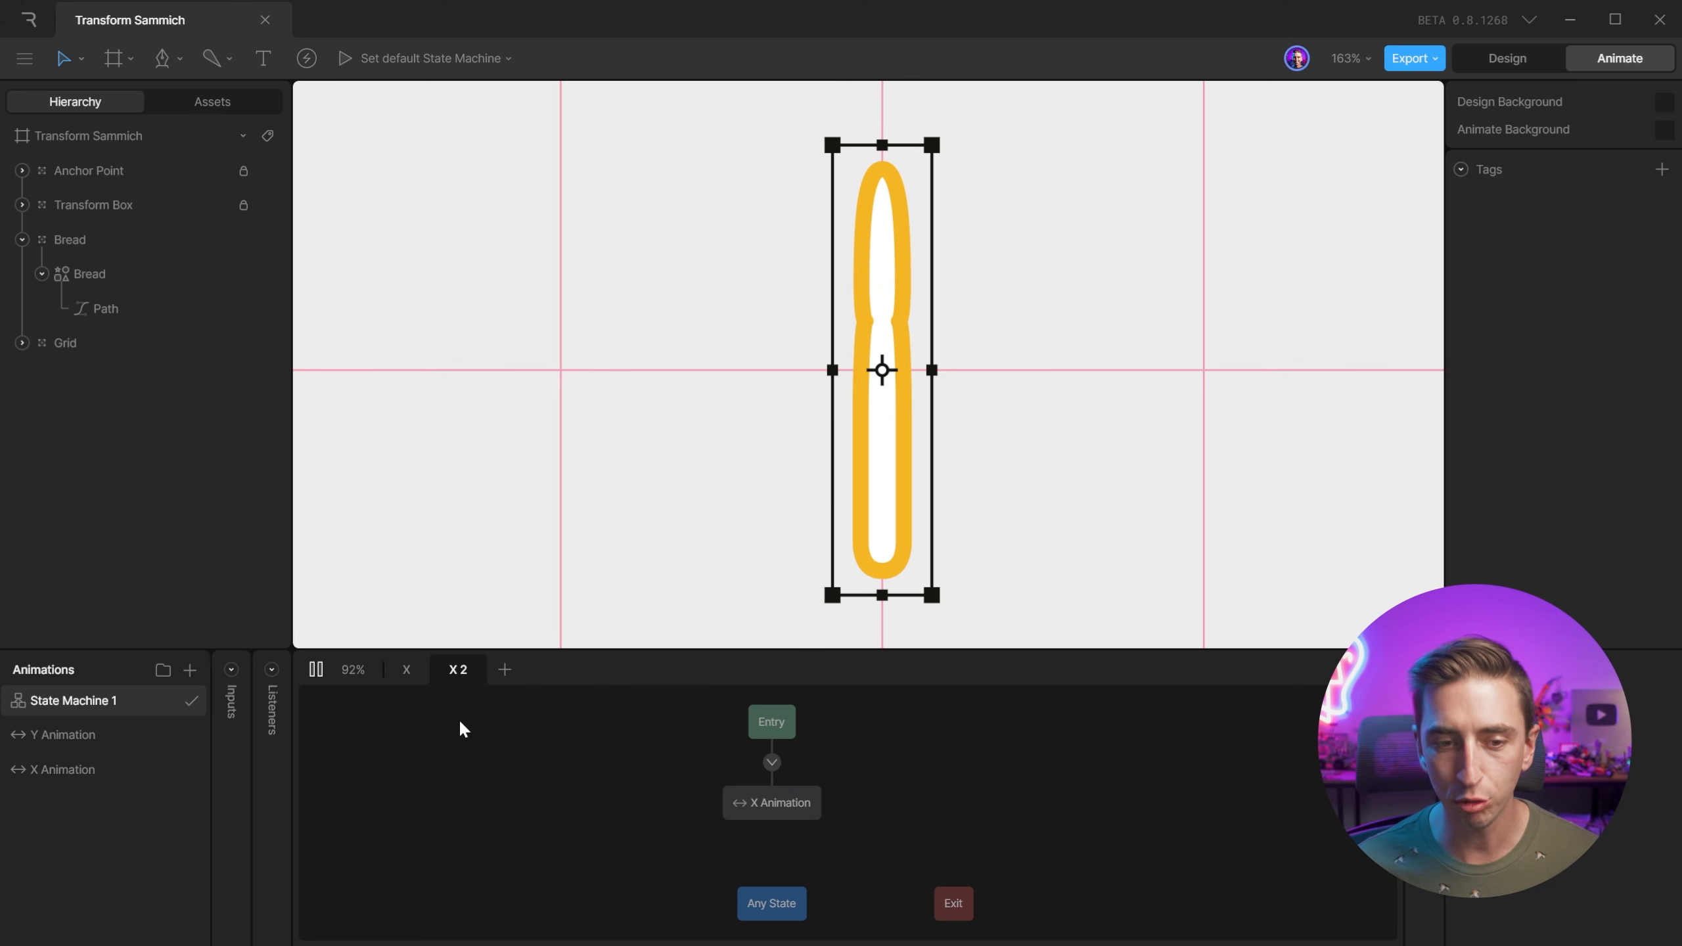
double_click(458, 669)
type("Y")
key("Return")
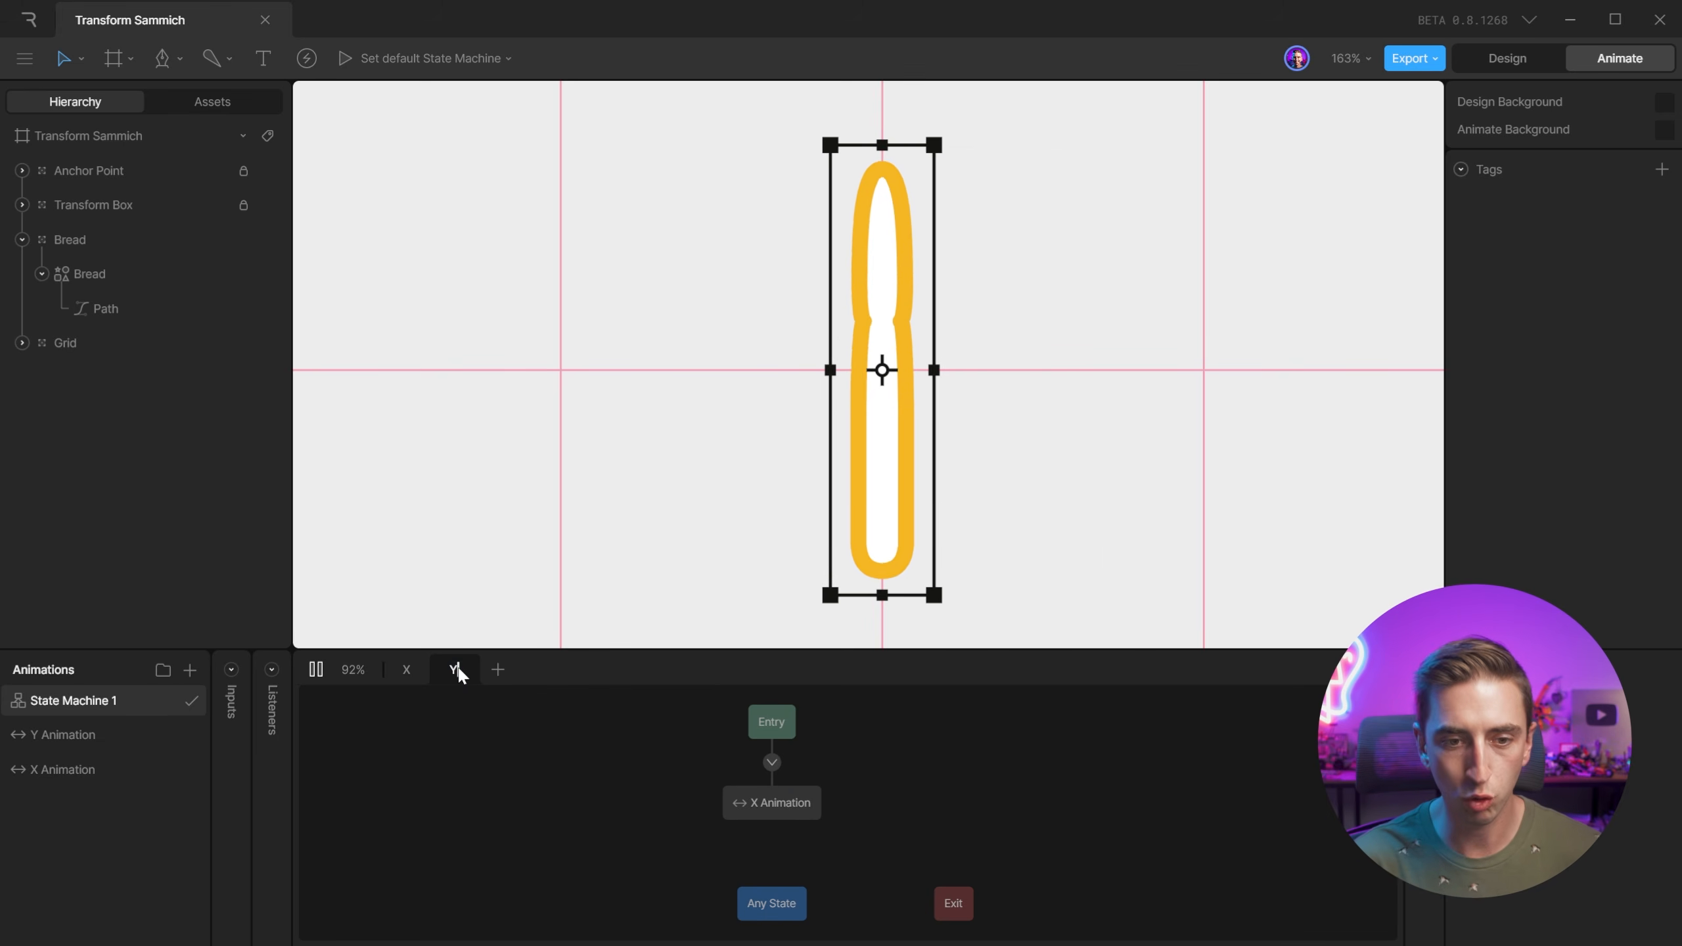
Set the Y layer's state to the Y Animation timeline and play both layers together.
key("space")
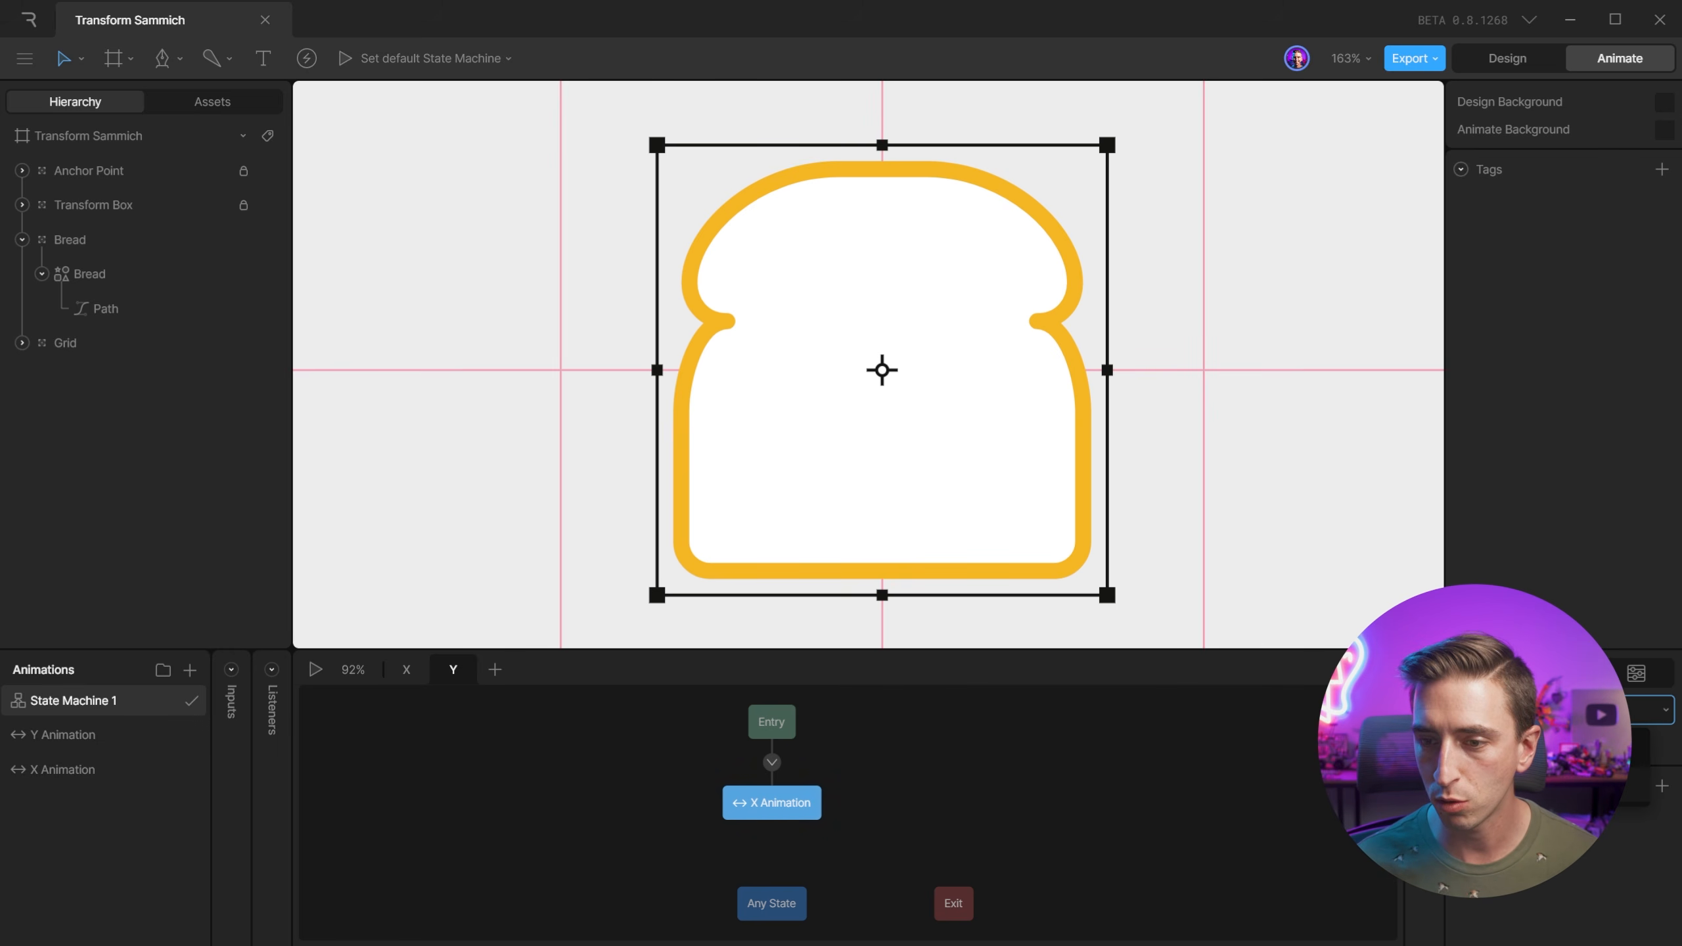
left_click(1513, 756)
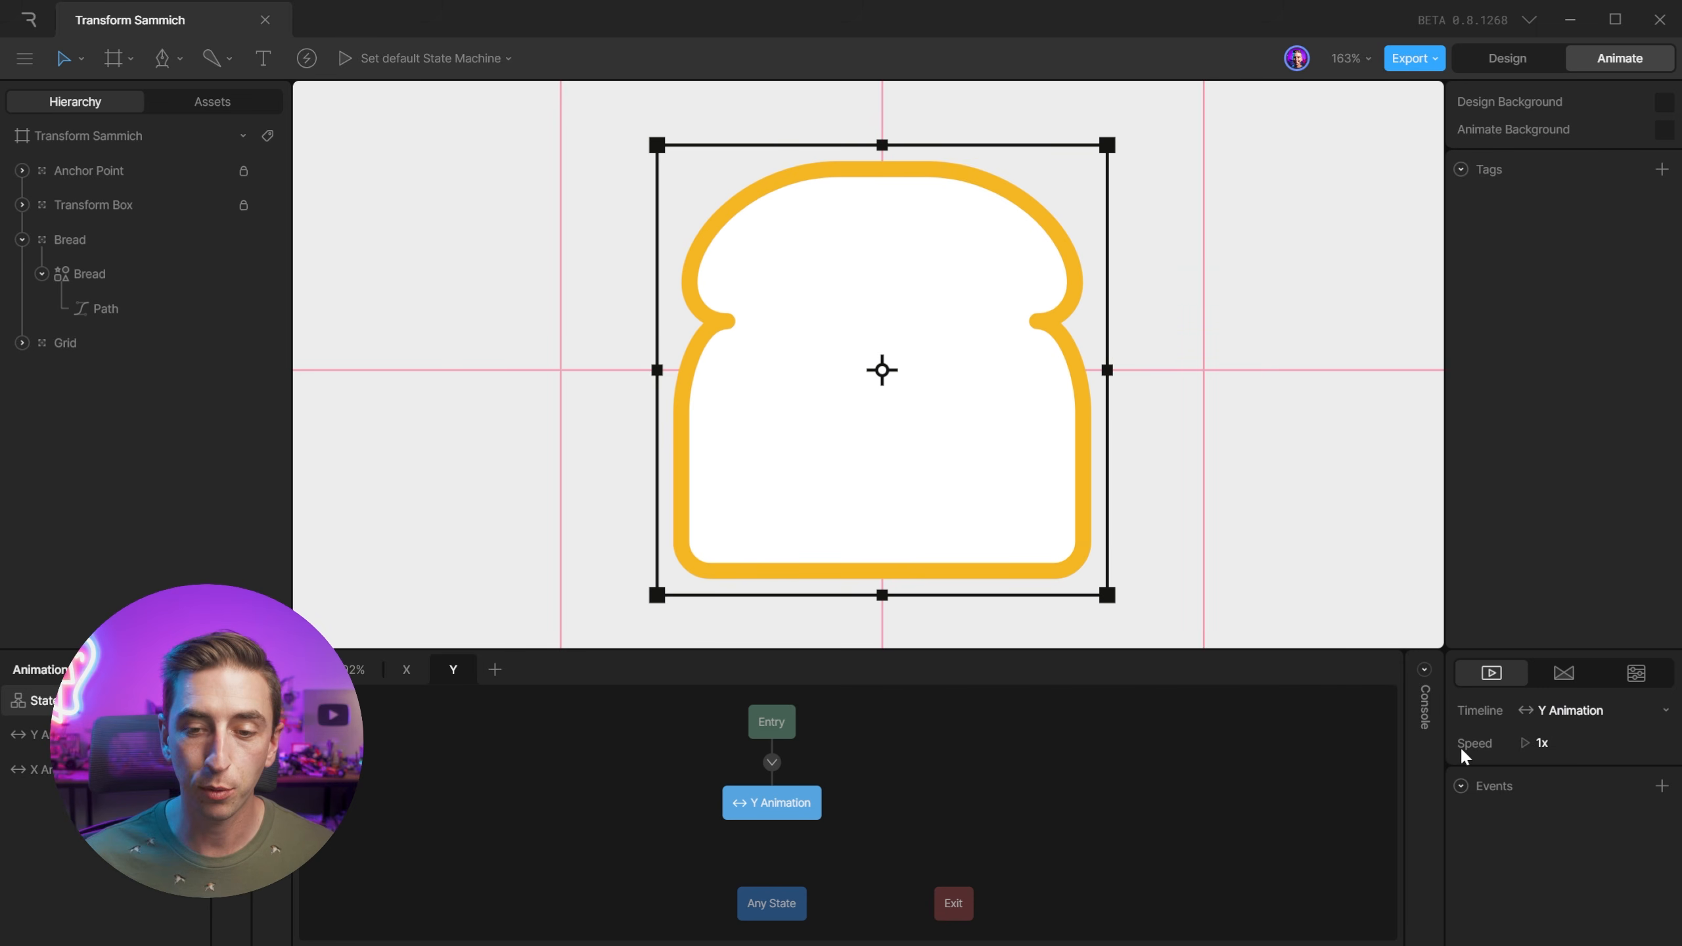
left_click(1077, 800)
key("space")
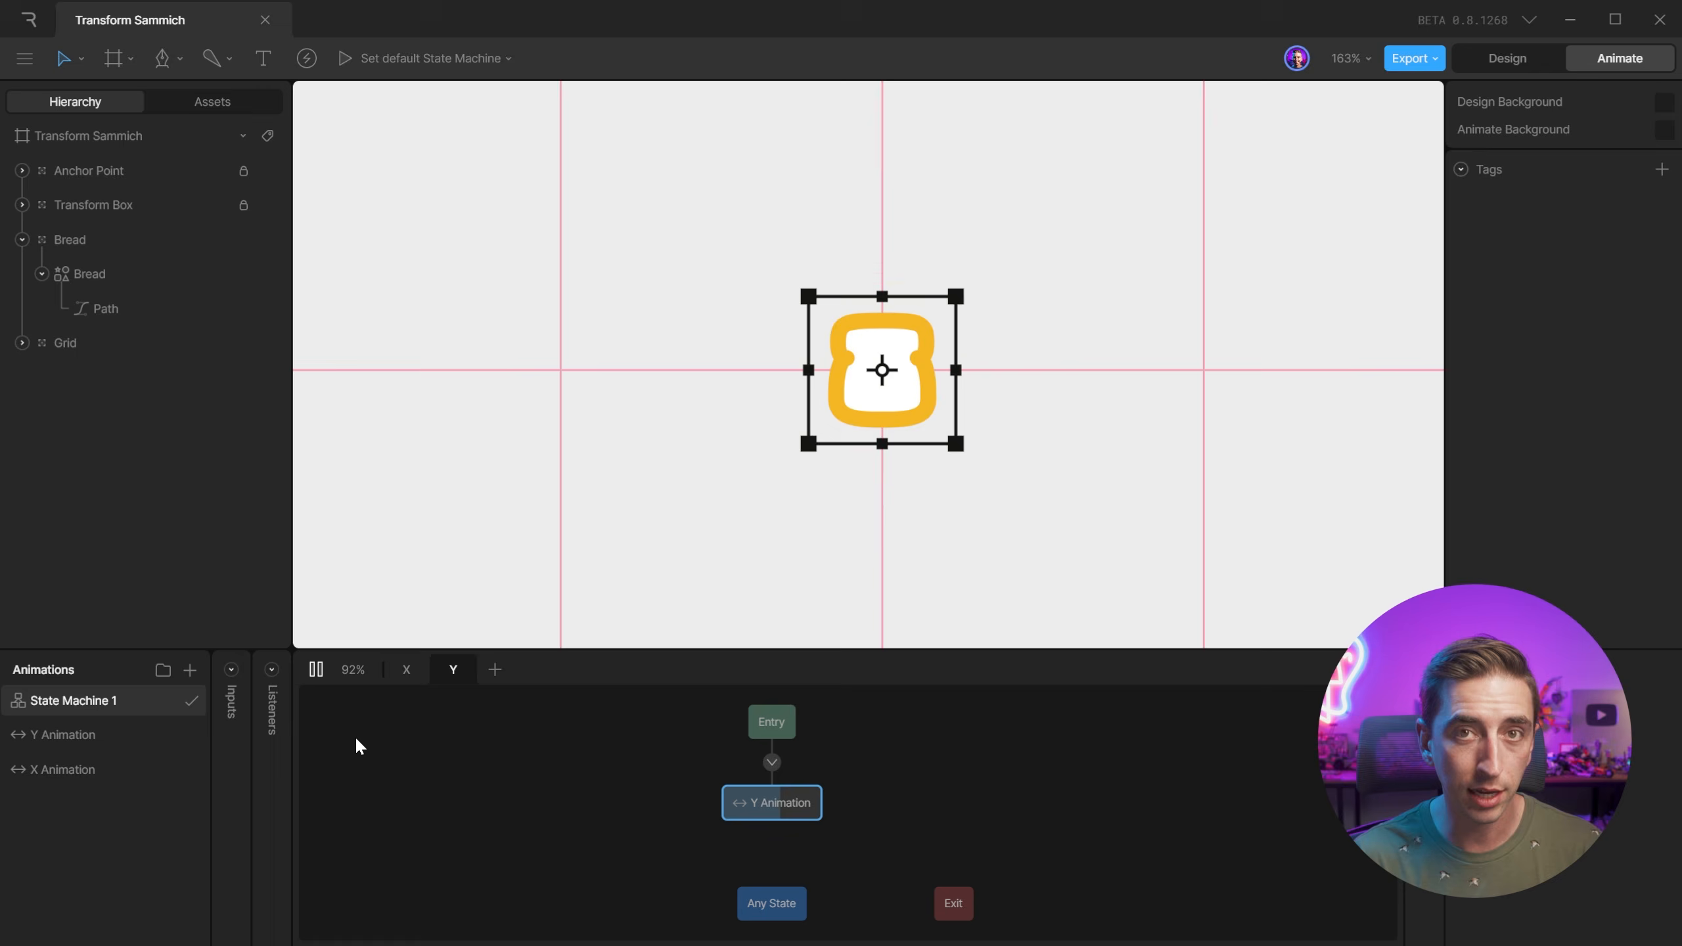
Stop the state machine, return the Y Animation timeline to its start, and extend its duration to fit more keyframes.
key("space")
left_click(111, 744)
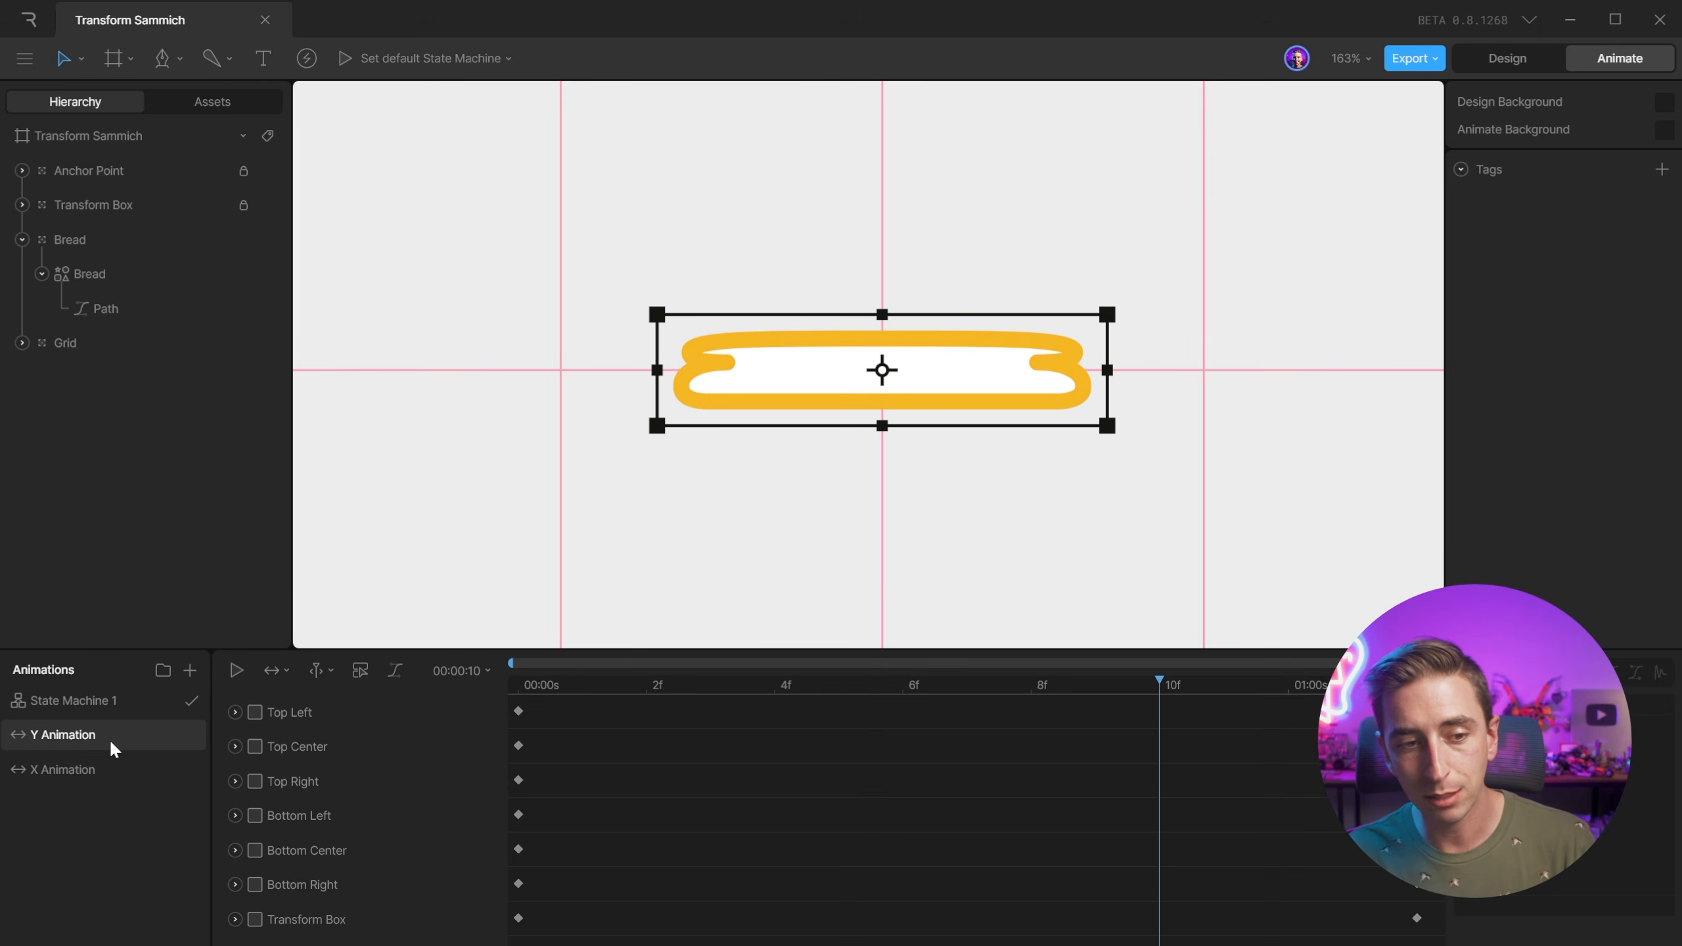
left_click_drag(531, 691, 498, 775)
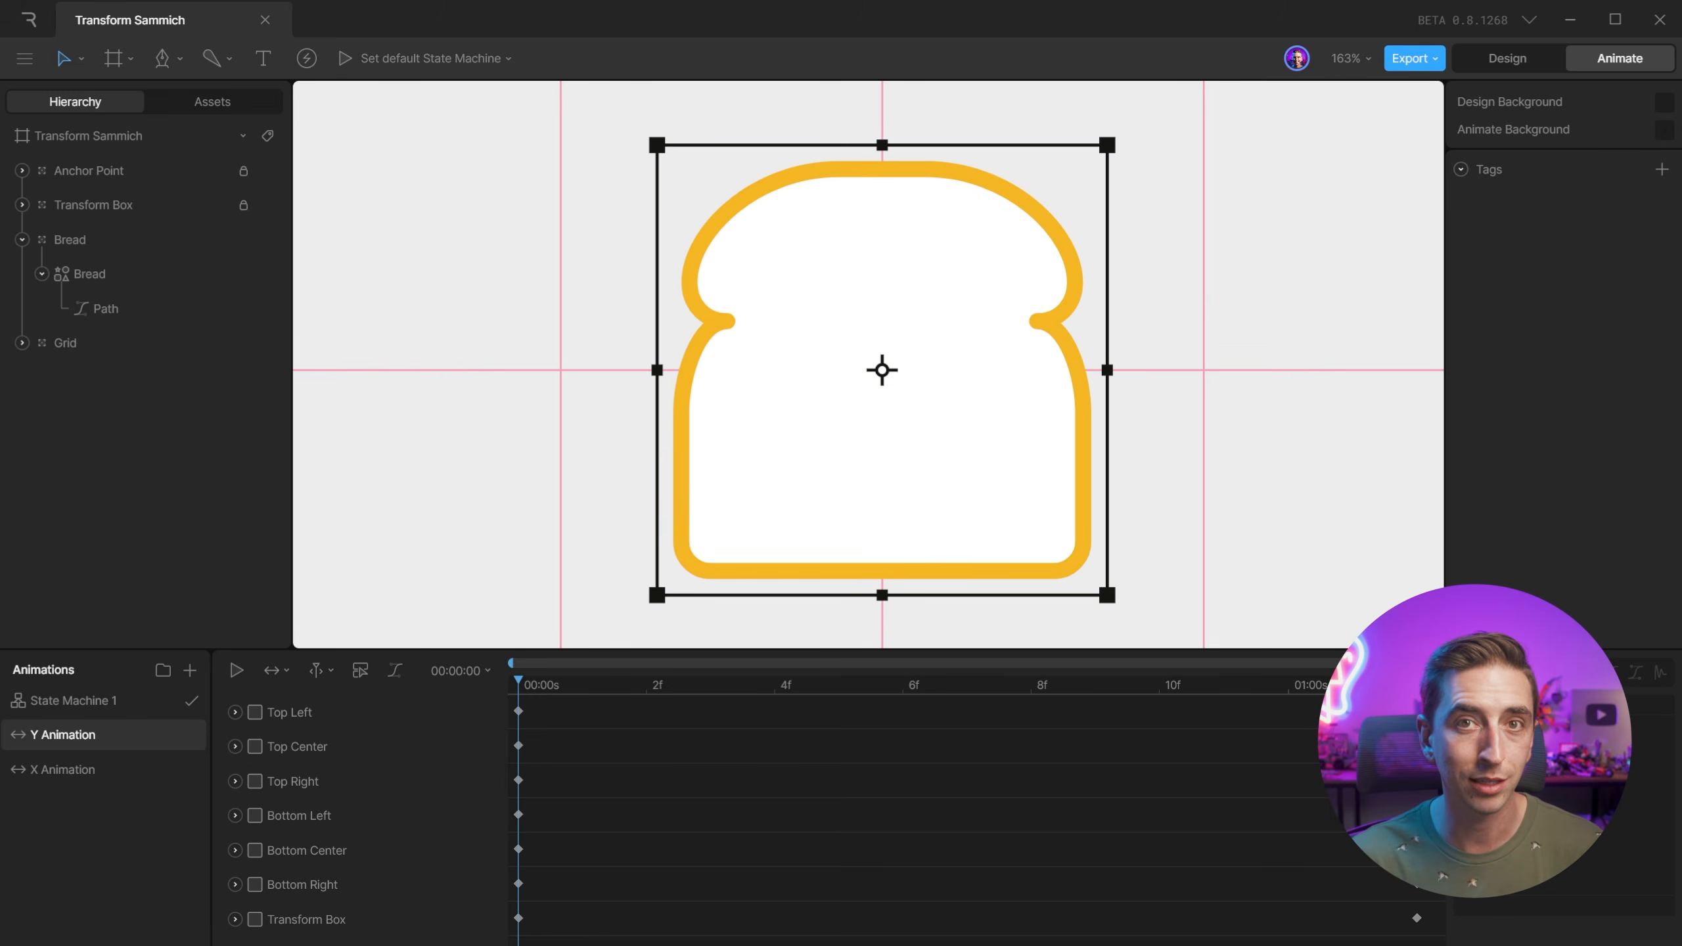
left_click(478, 671)
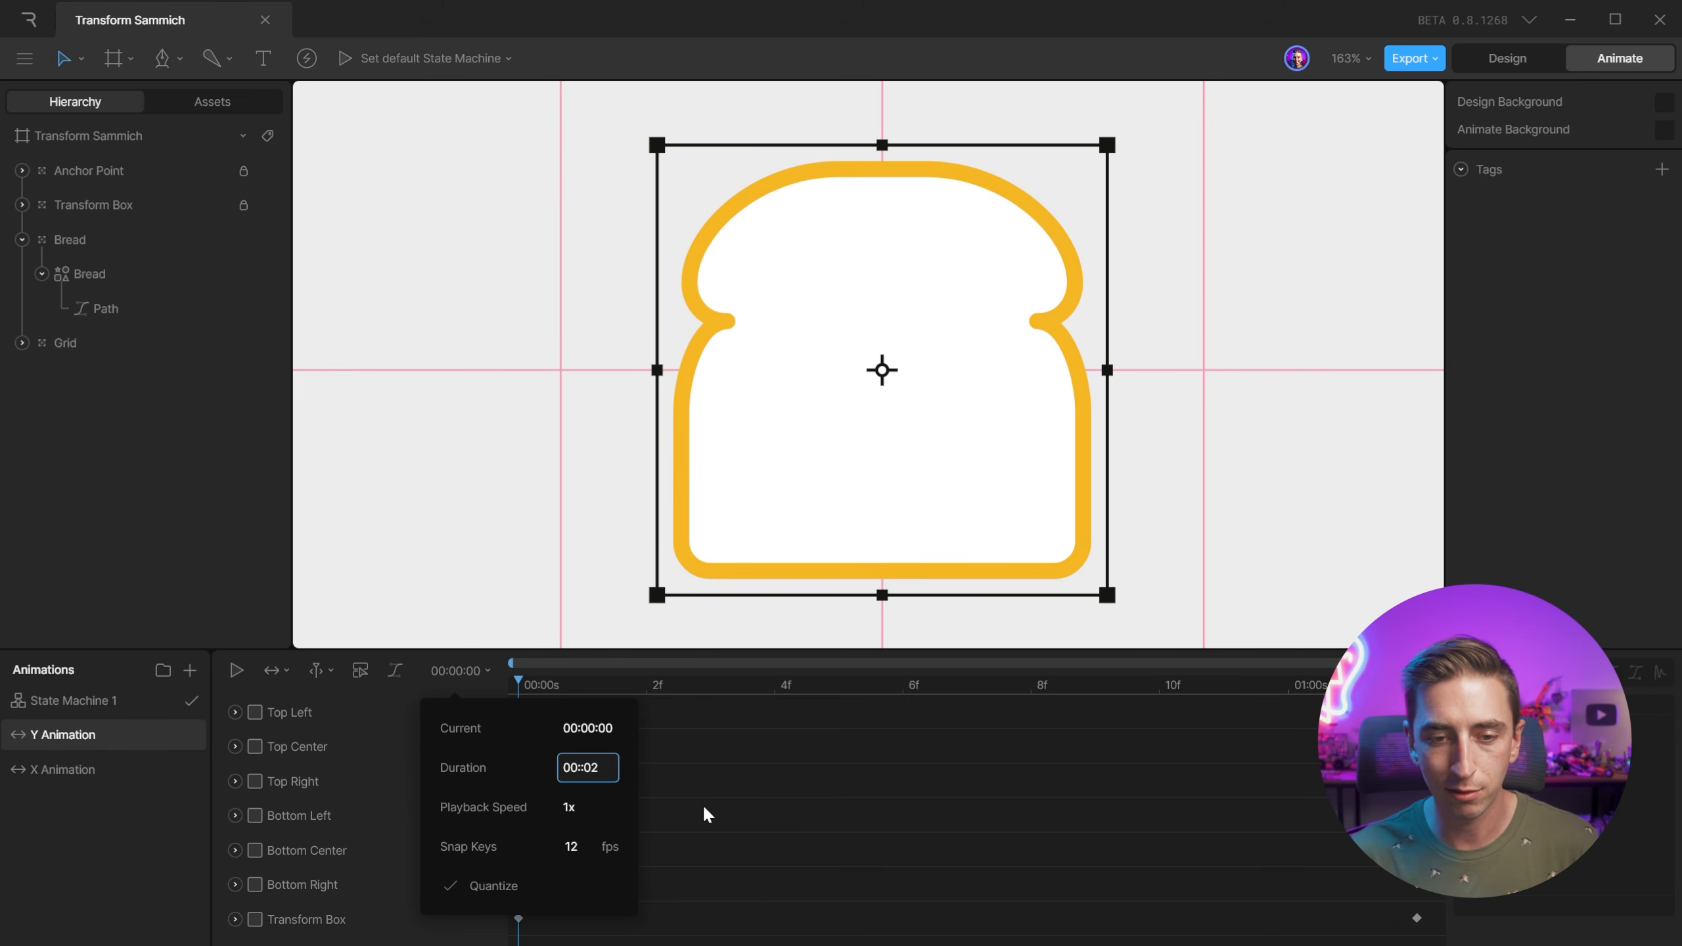
left_click_drag(726, 661, 1438, 662)
left_click(1116, 808)
Copy the Y Animation's opening keyframes for the box and bread and paste them at 00:02:04.
left_click_drag(529, 683, 721, 686)
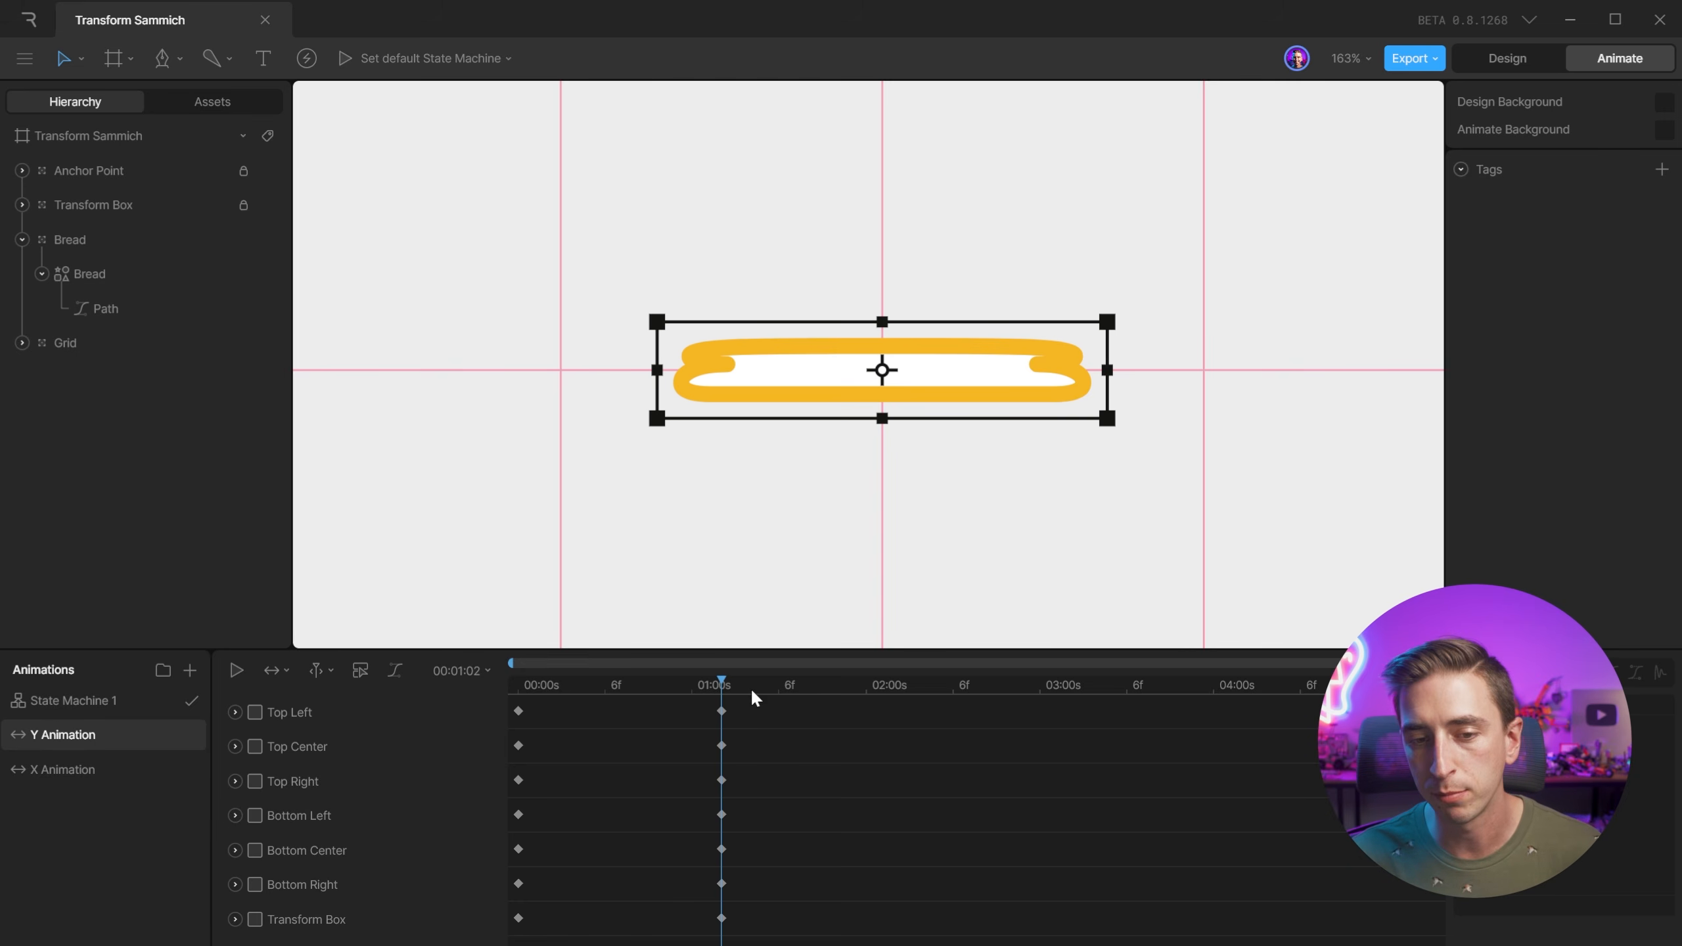
left_click_drag(735, 684, 927, 685)
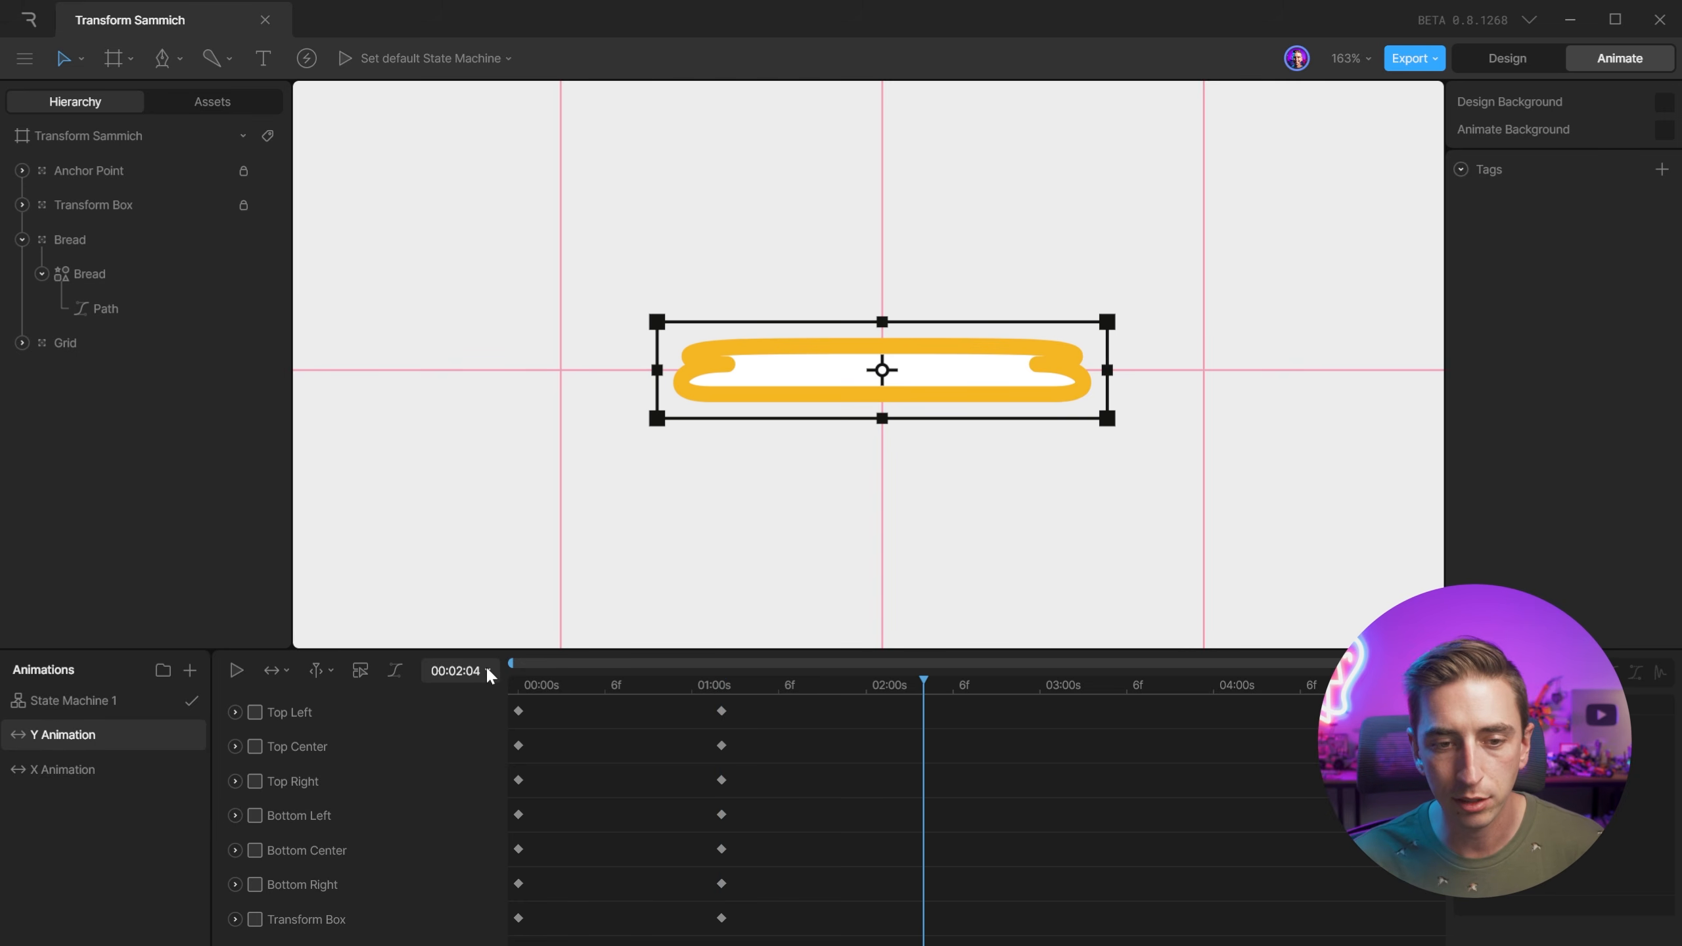
left_click_drag(550, 704, 511, 934)
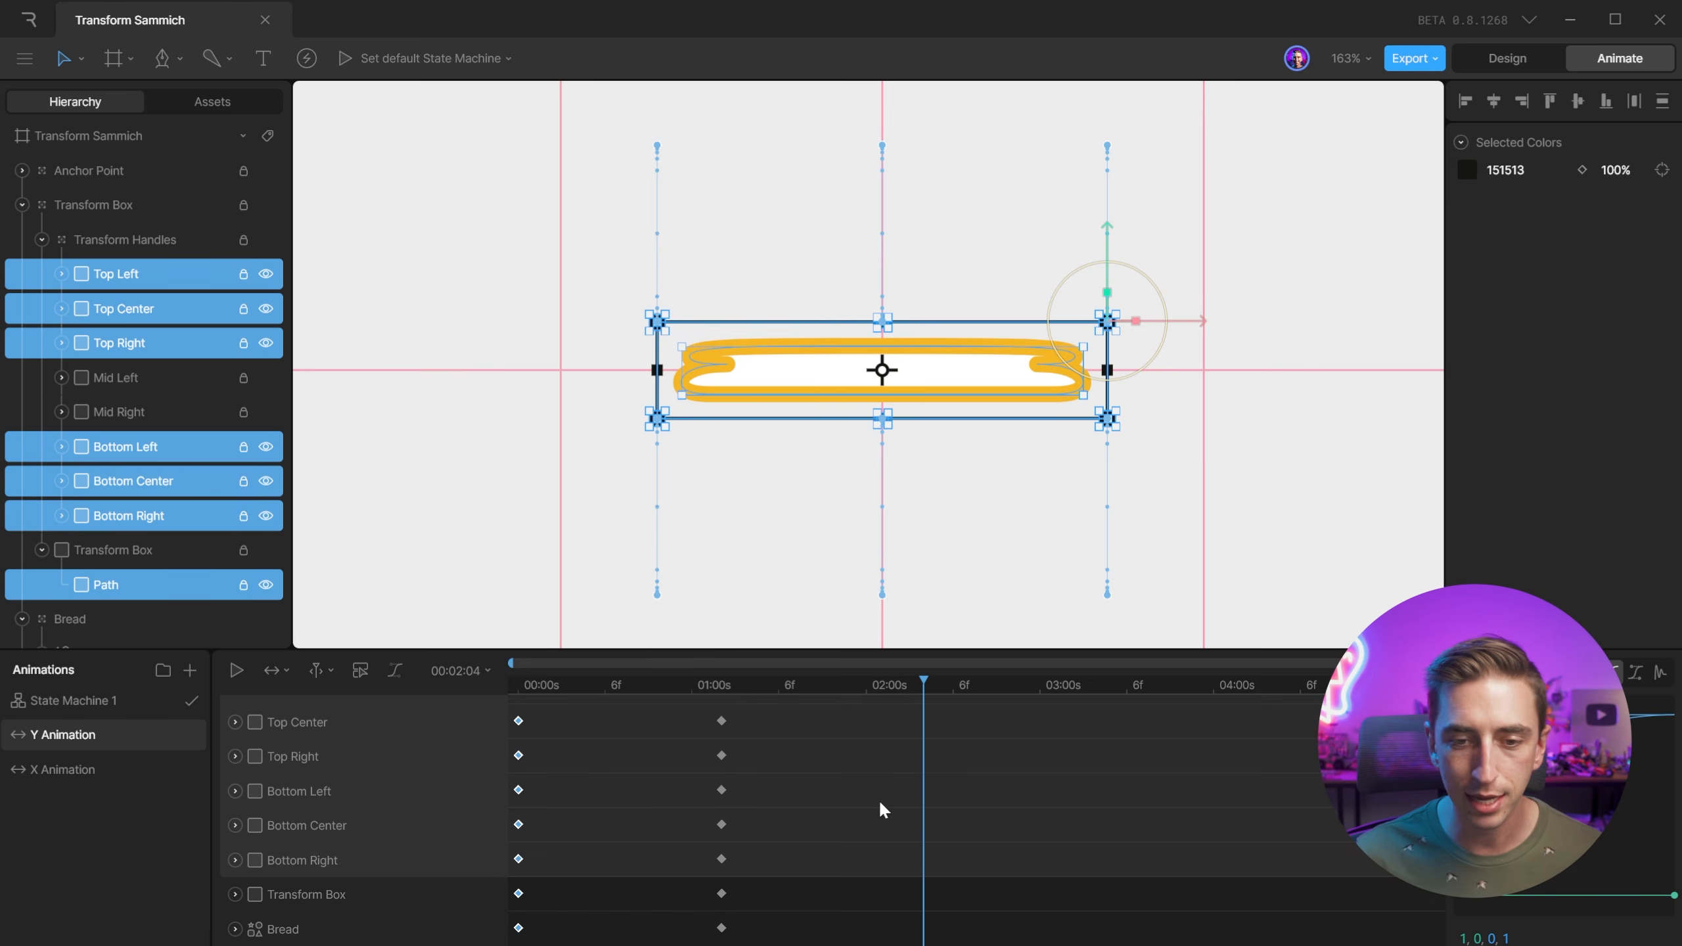
key("ctrl+v")
key("space")
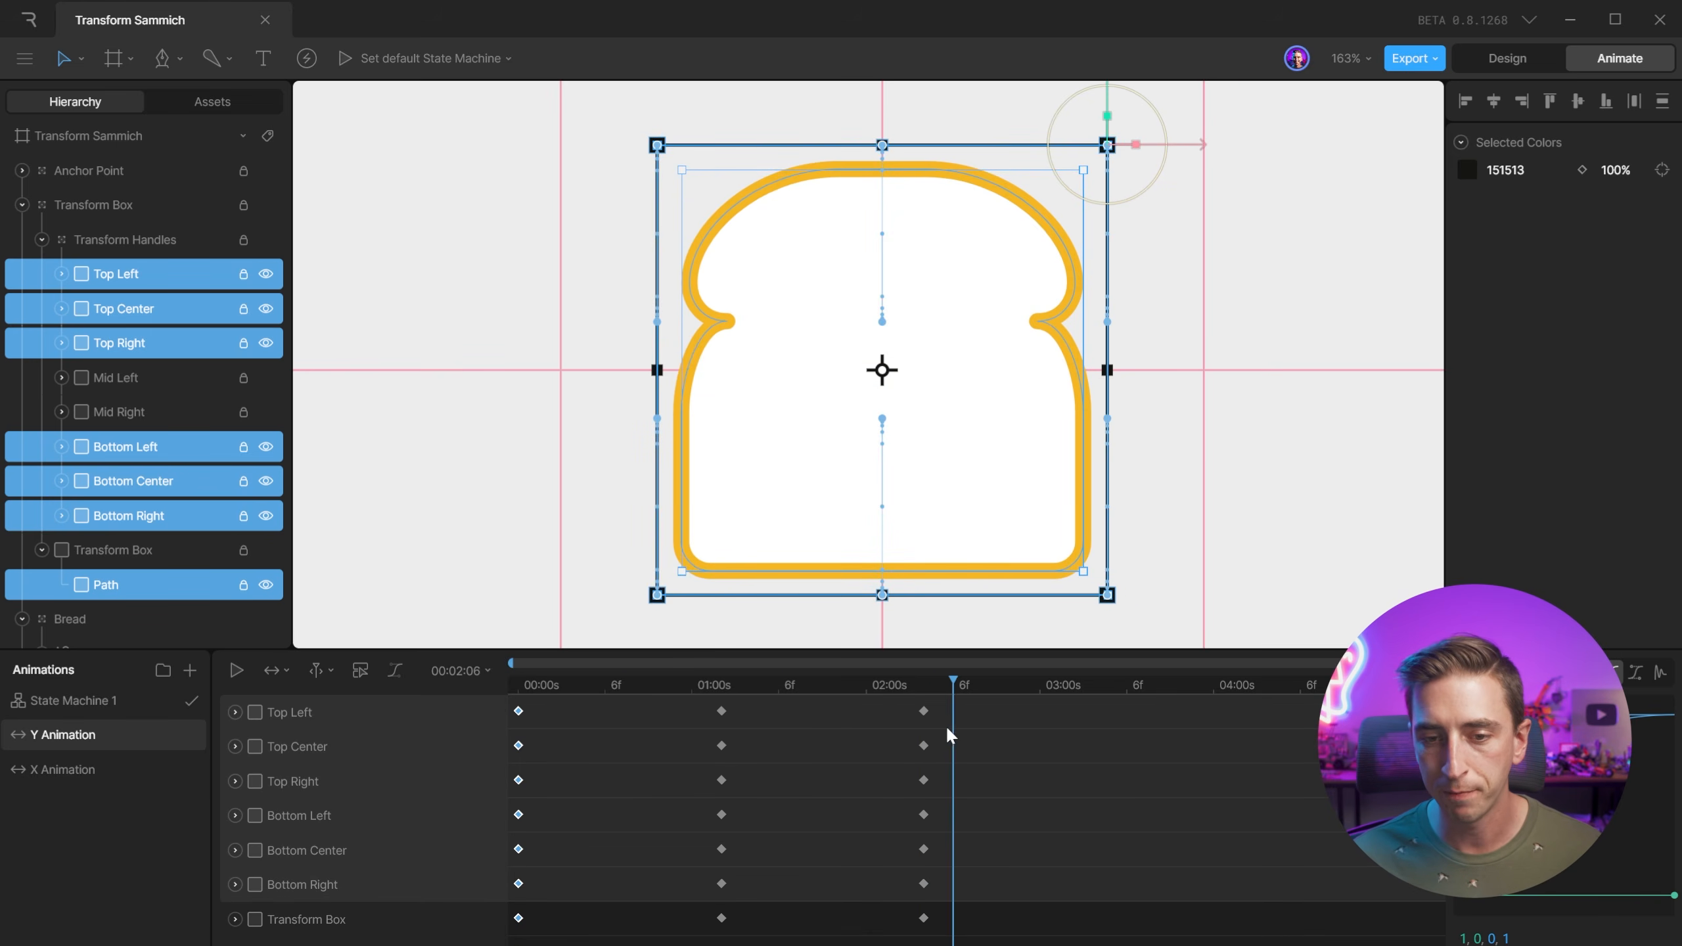
Copy all keyframes from 00:00:00 through 00:02:04, paste them at 00:02:04, and play the timeline from the start.
left_click_drag(946, 714, 510, 944)
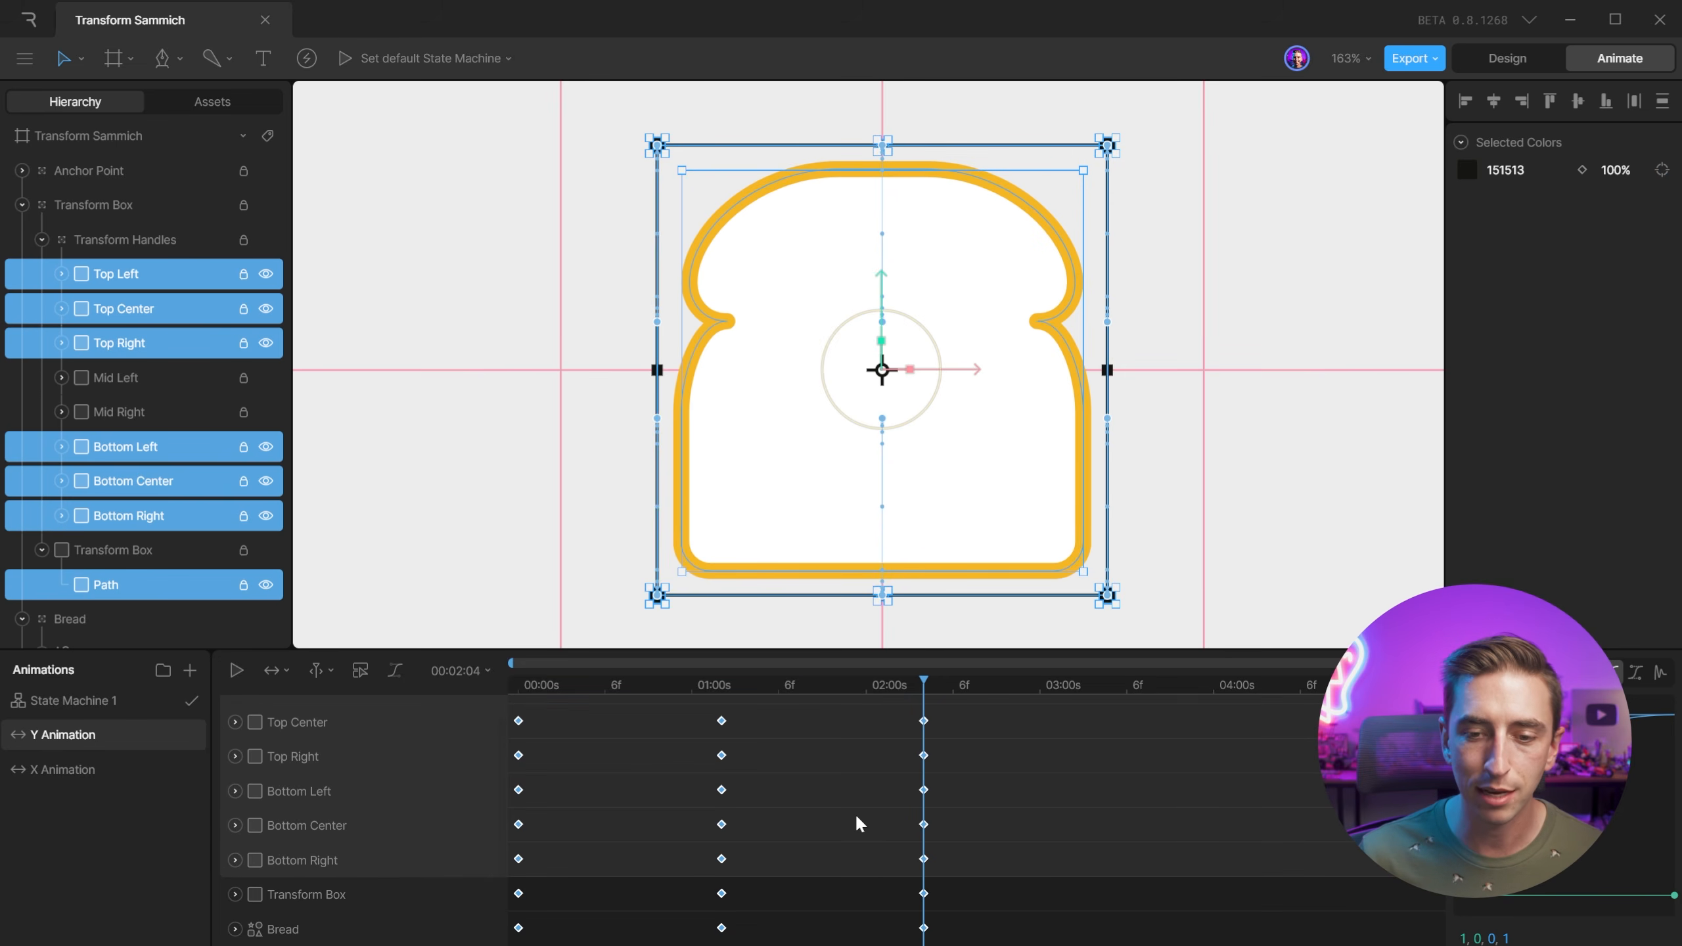
scroll(1041, 819, "up", 1)
key("ctrl+v")
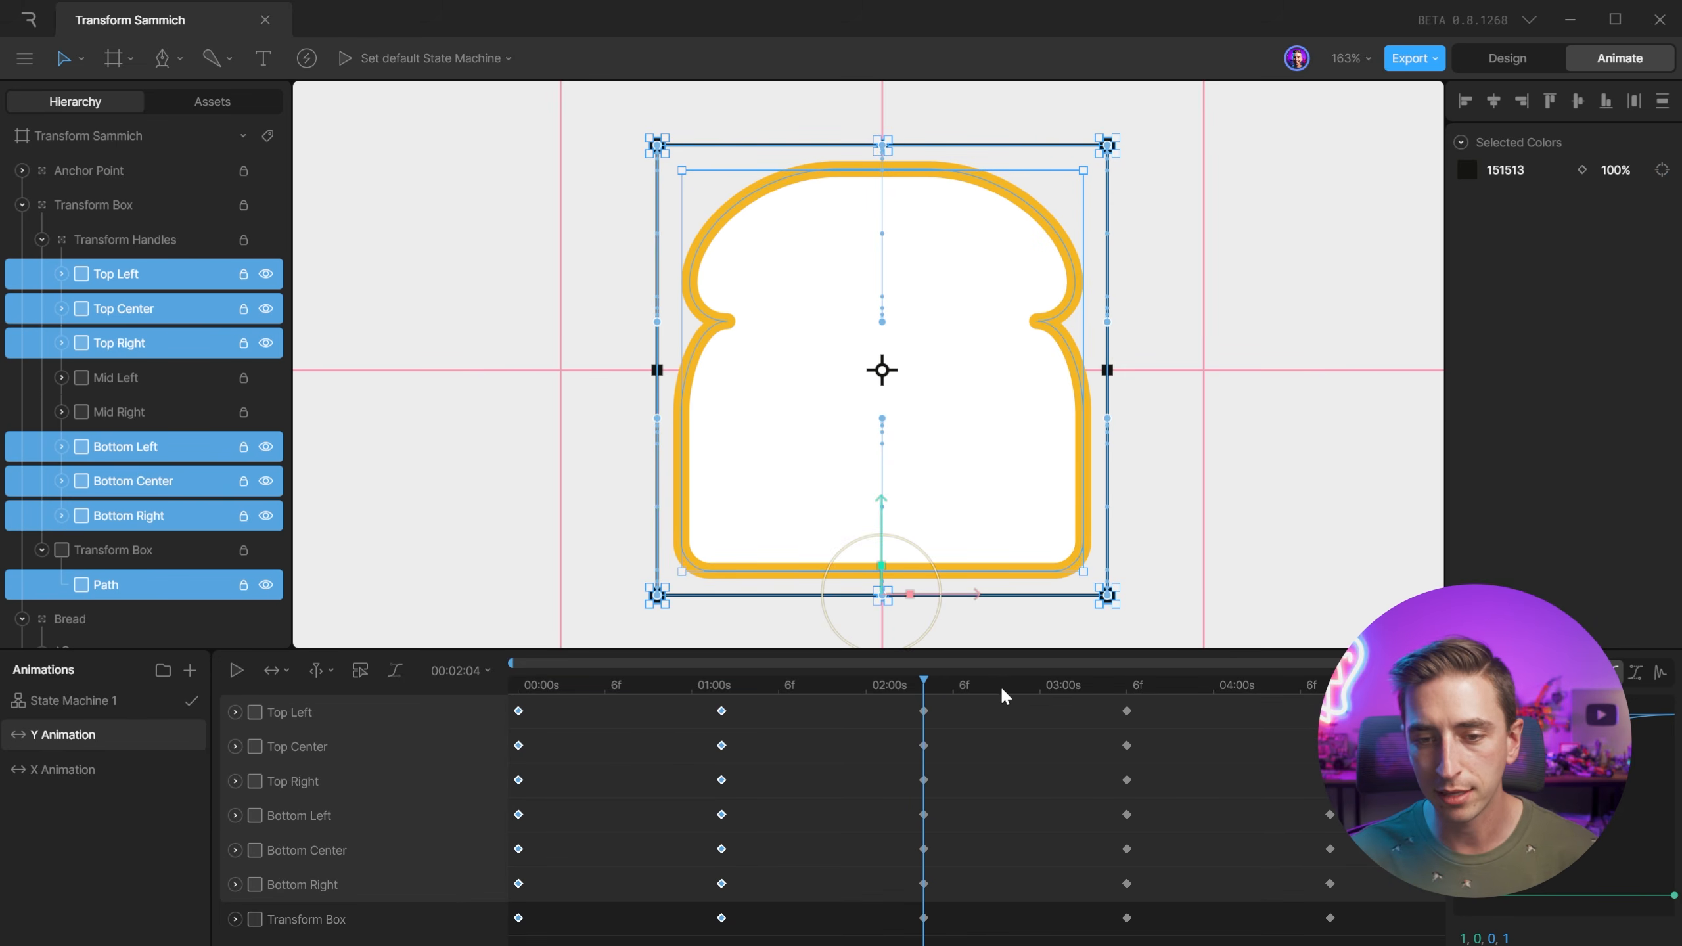
left_click_drag(911, 687, 490, 727)
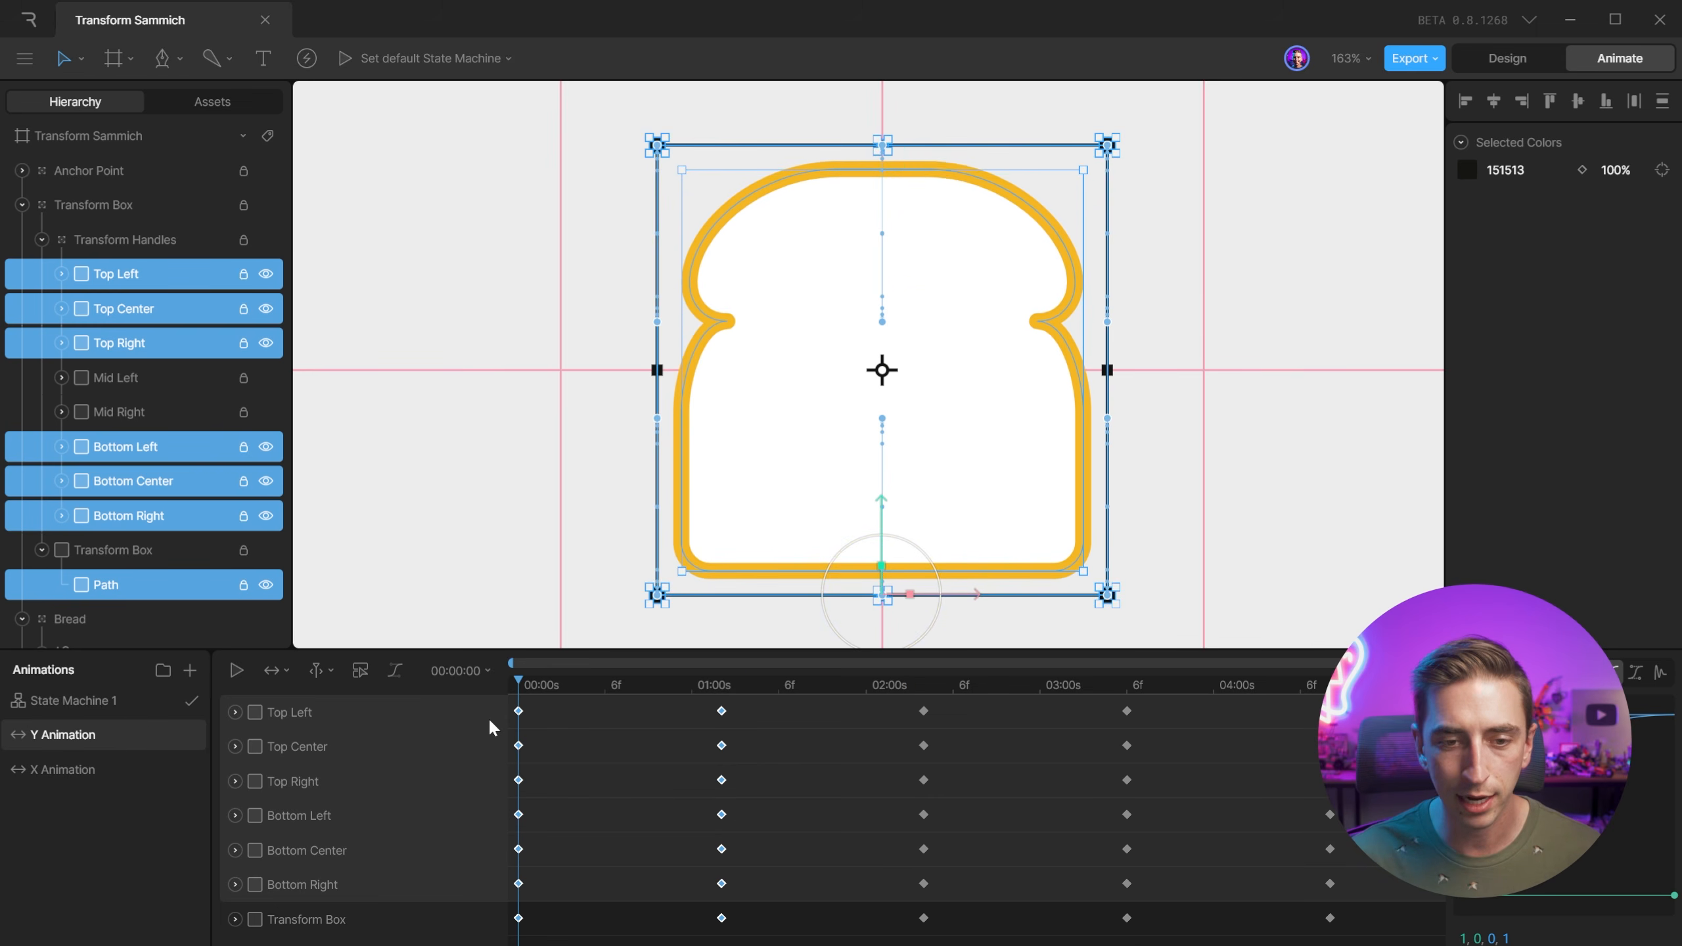
key("space")
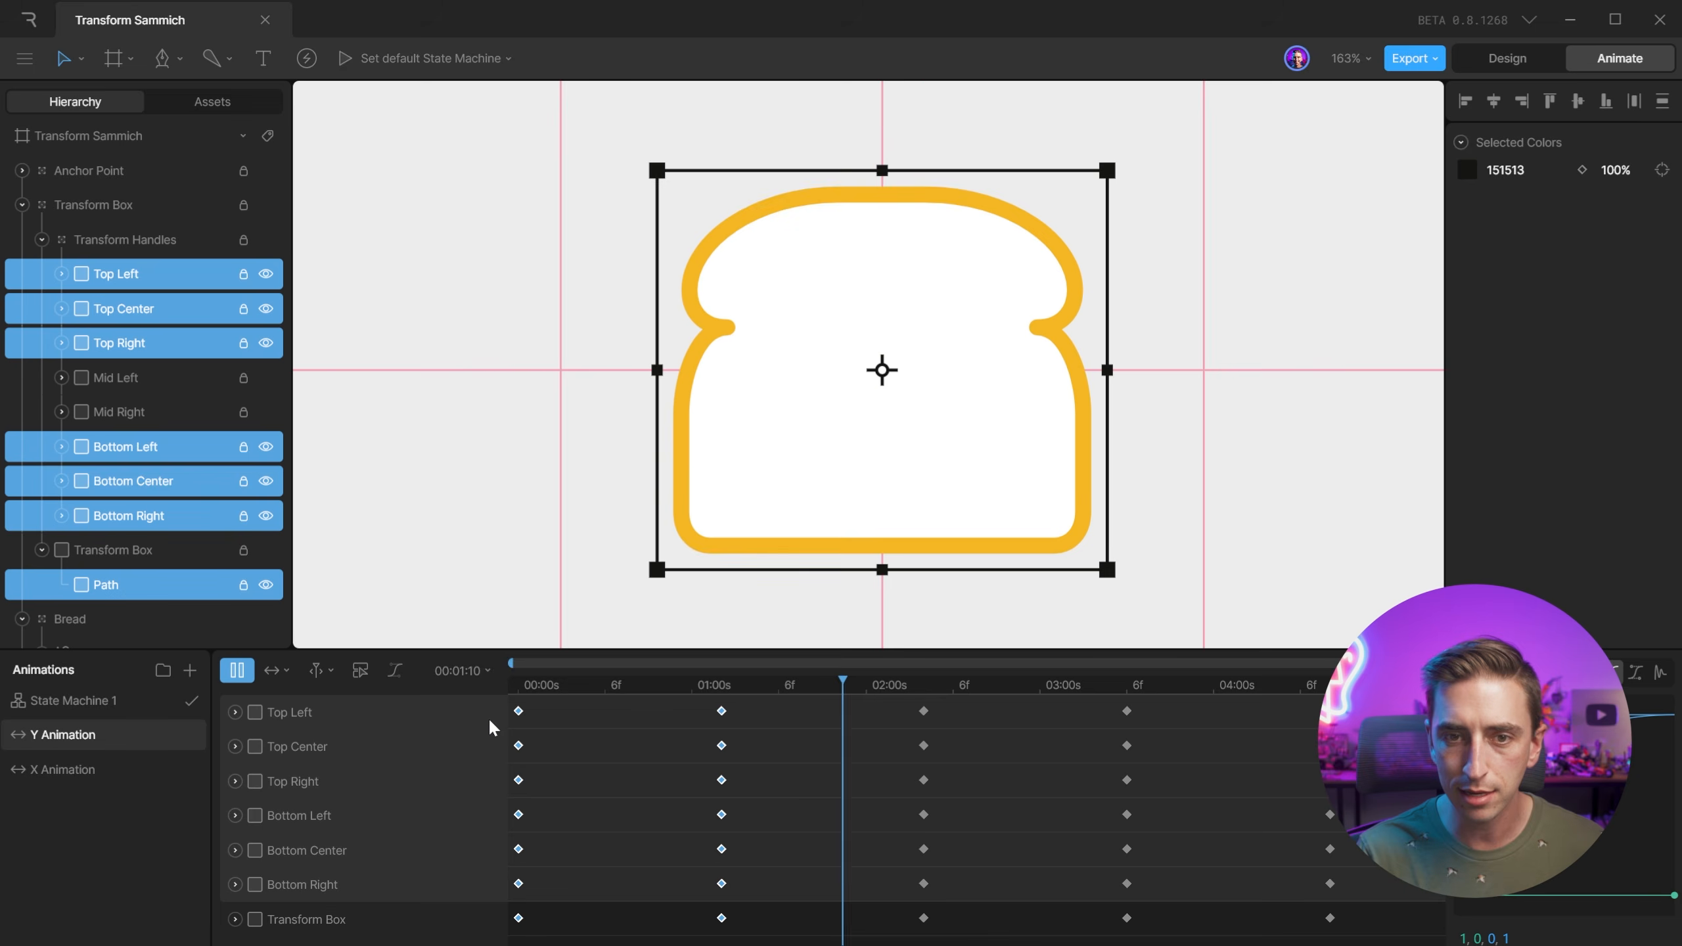
Set the Y Animation's playback mode to Loop and enable its work area.
left_click(276, 676)
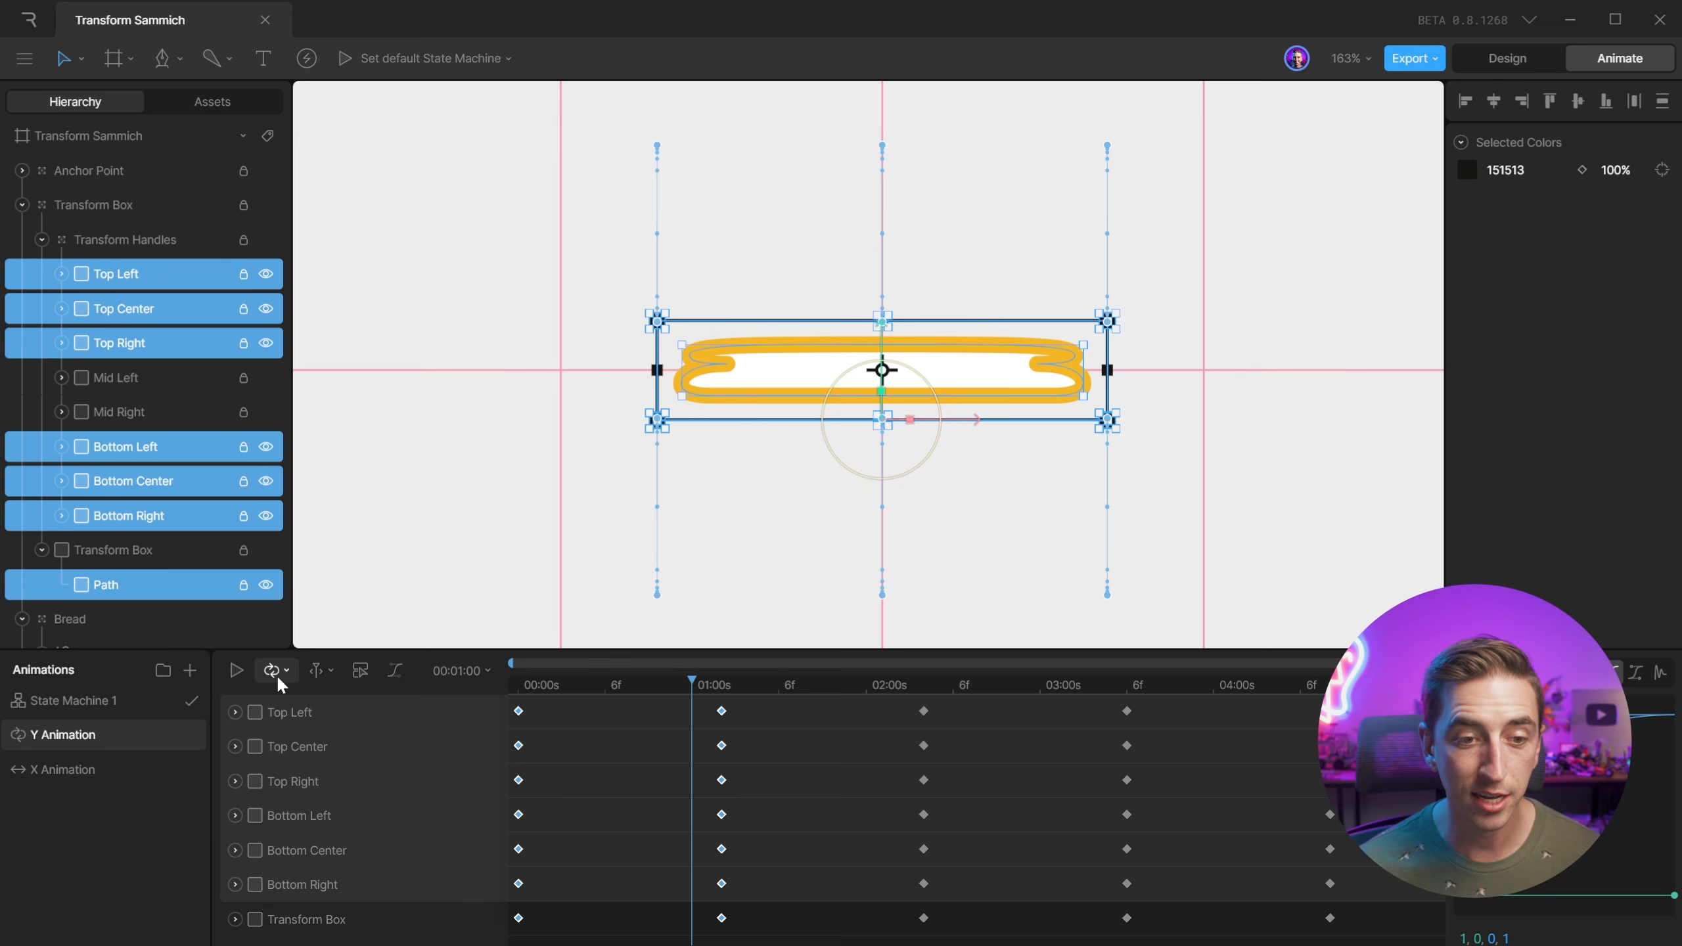
left_click(277, 676)
left_click(338, 866)
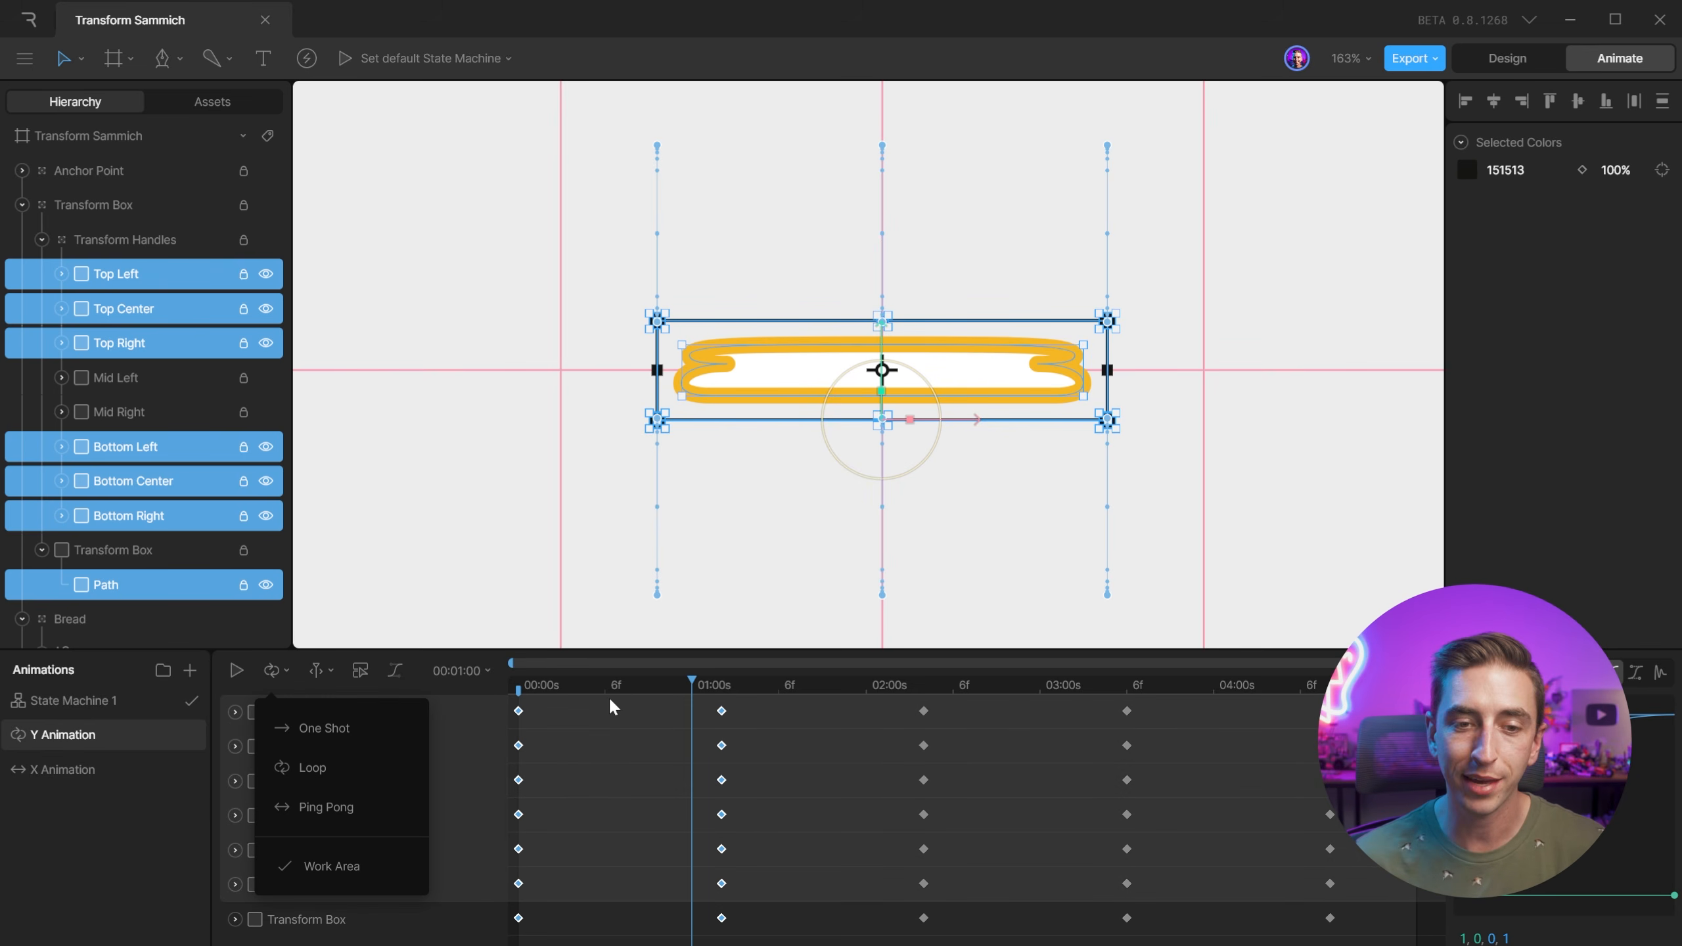
End the Y Animation's work area at the 00:02:04 keyframes and play the loop from the start.
left_click(582, 715)
key("space")
key("space")
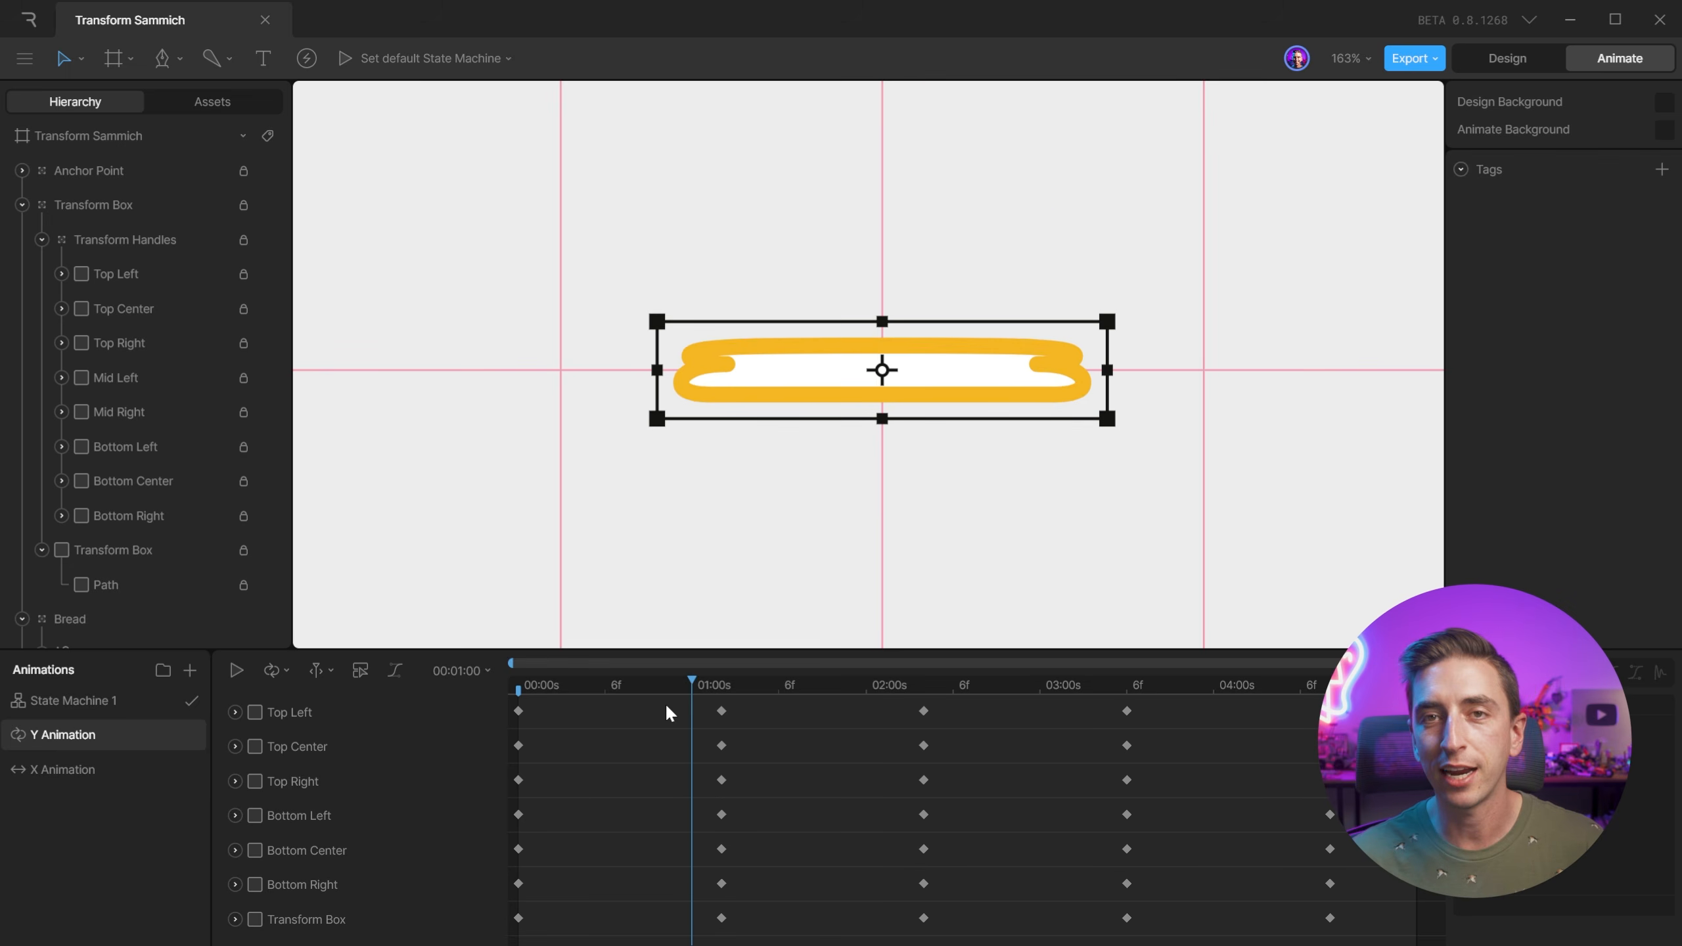
left_click_drag(691, 682, 919, 745)
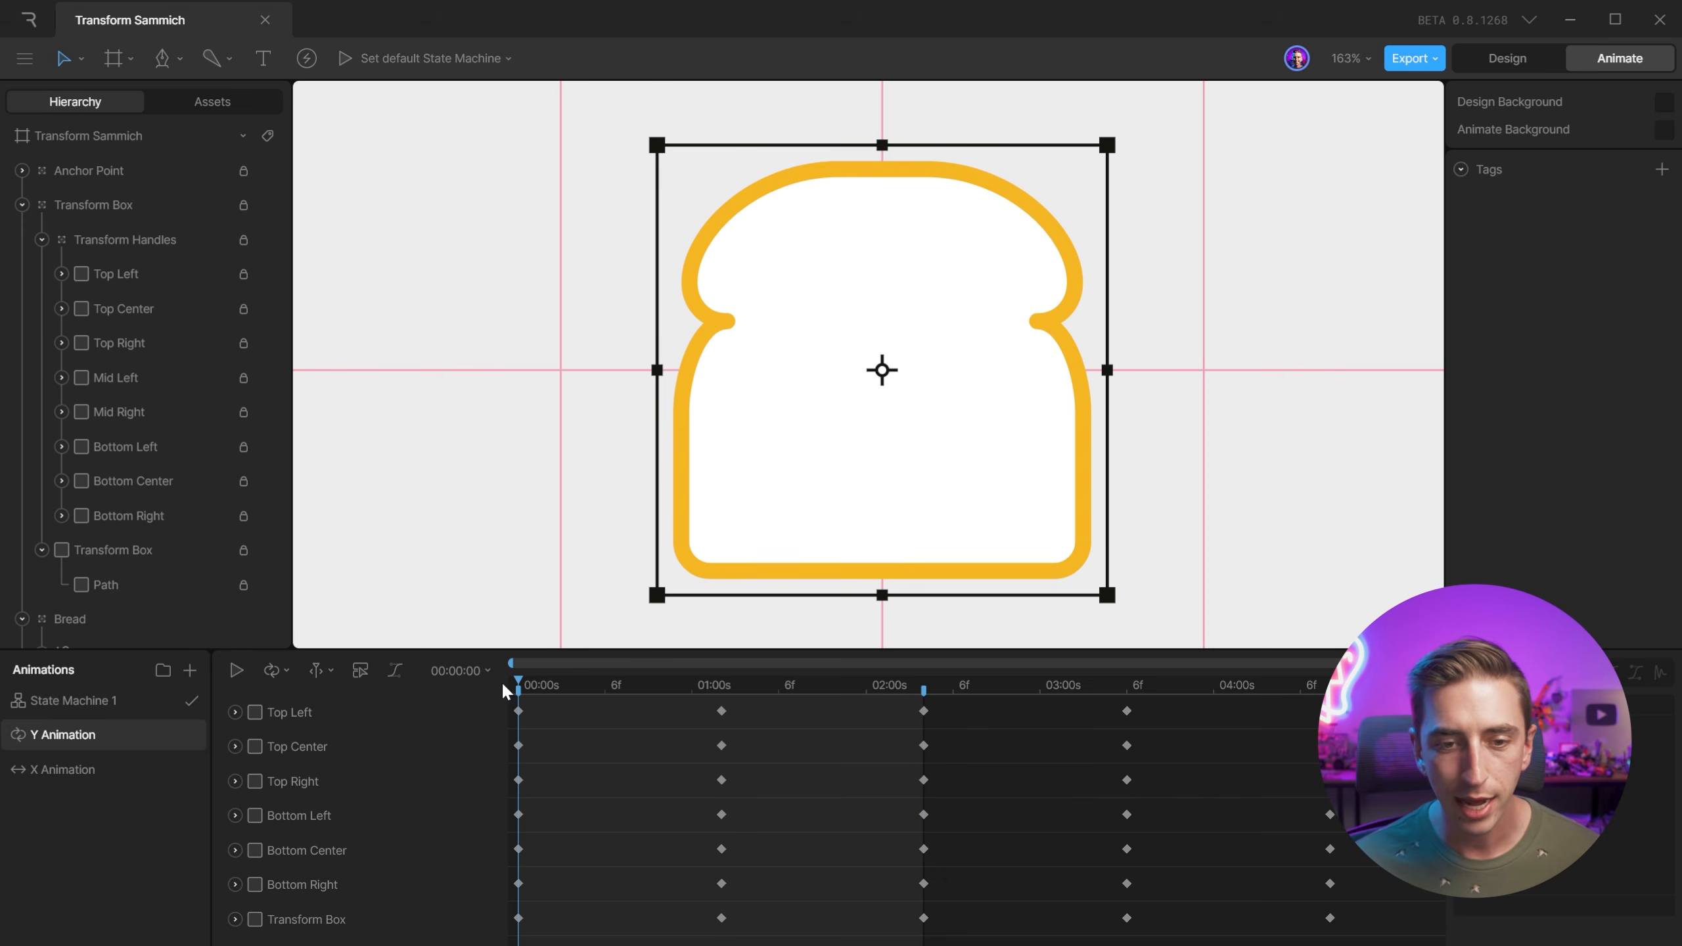
key("space")
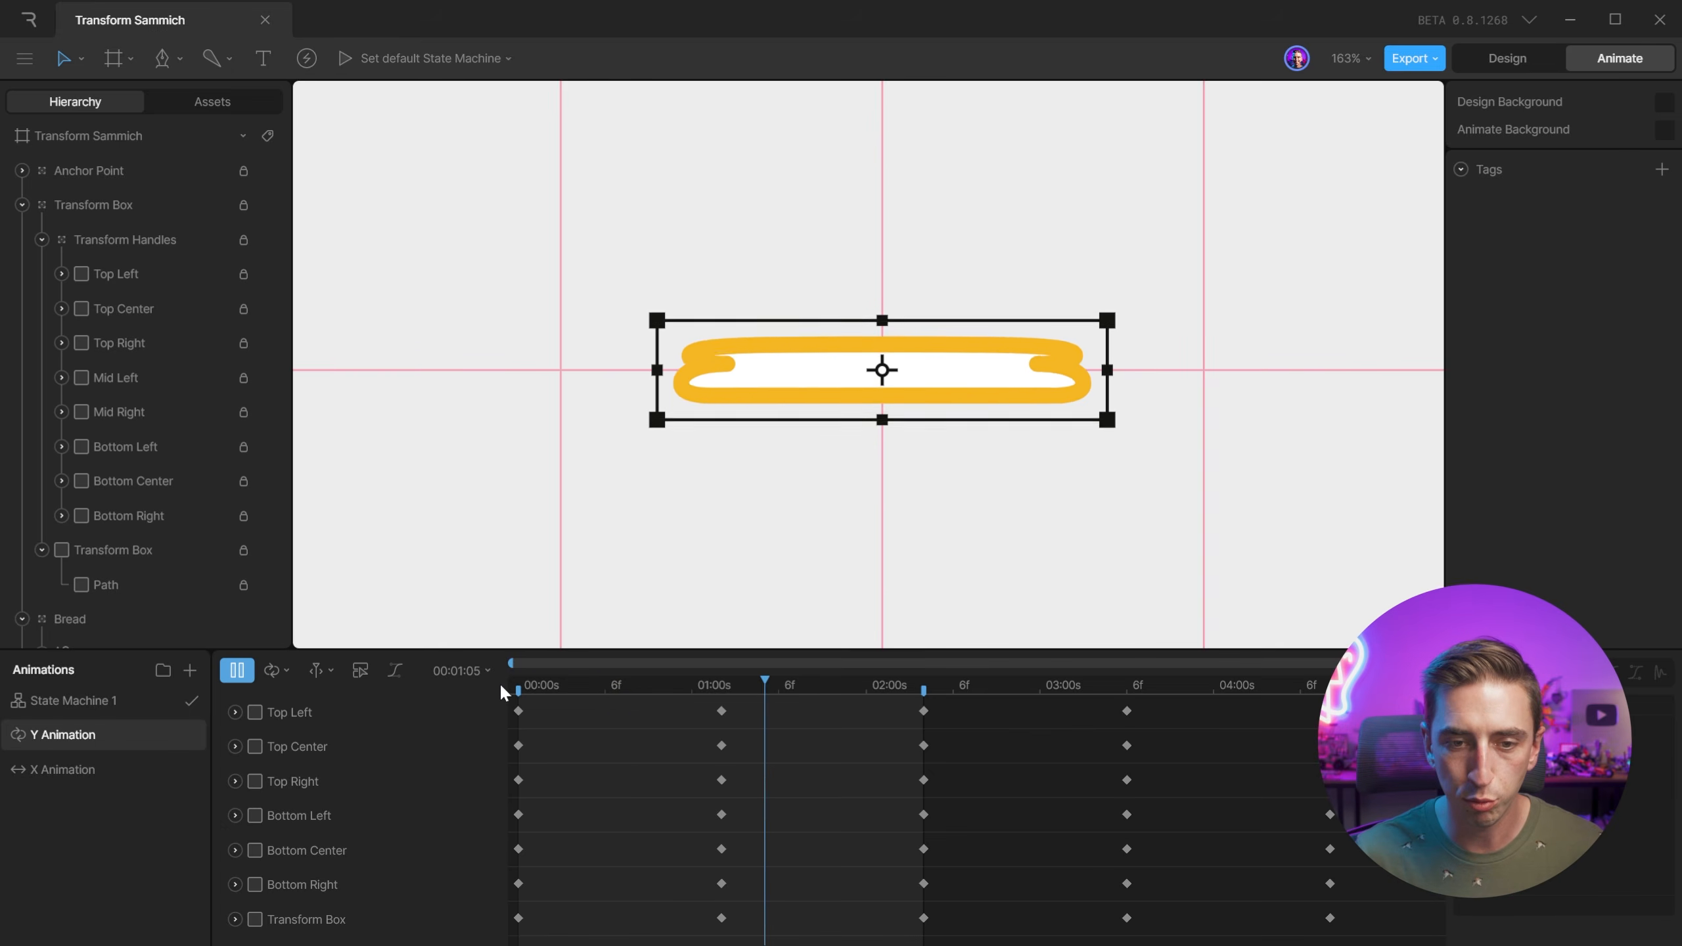
Shift the Y Animation's work area to 00:00:06 through 00:02:10 and preview the loop alone and in State Machine 1.
key("space")
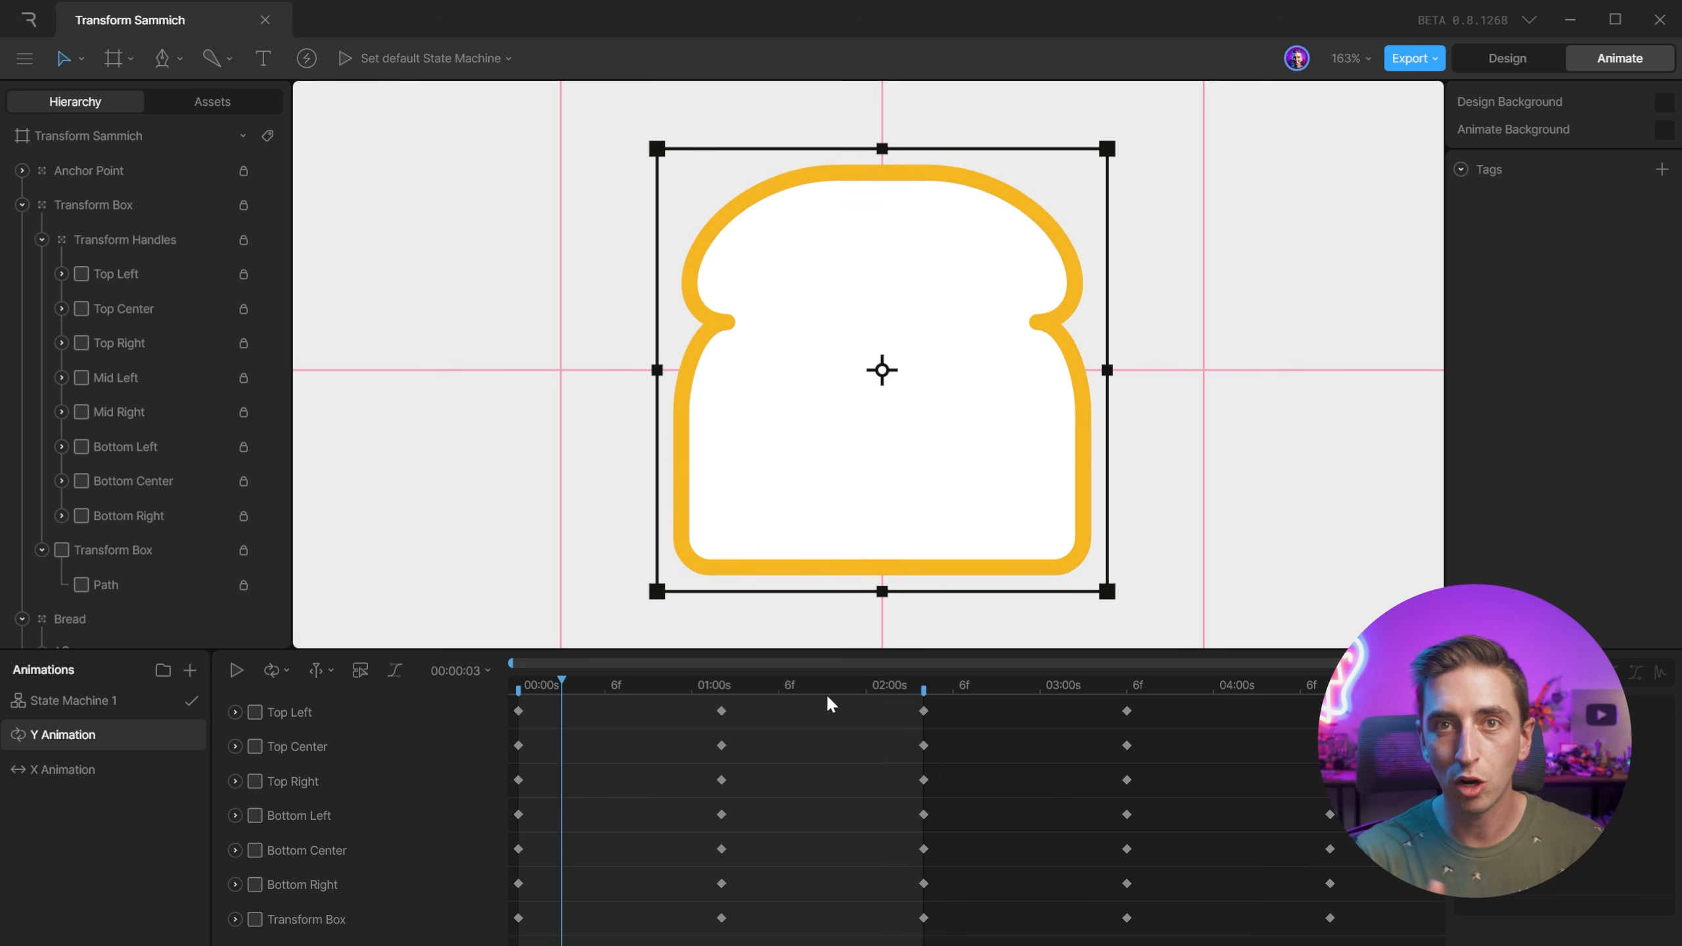
left_click_drag(574, 699, 610, 707)
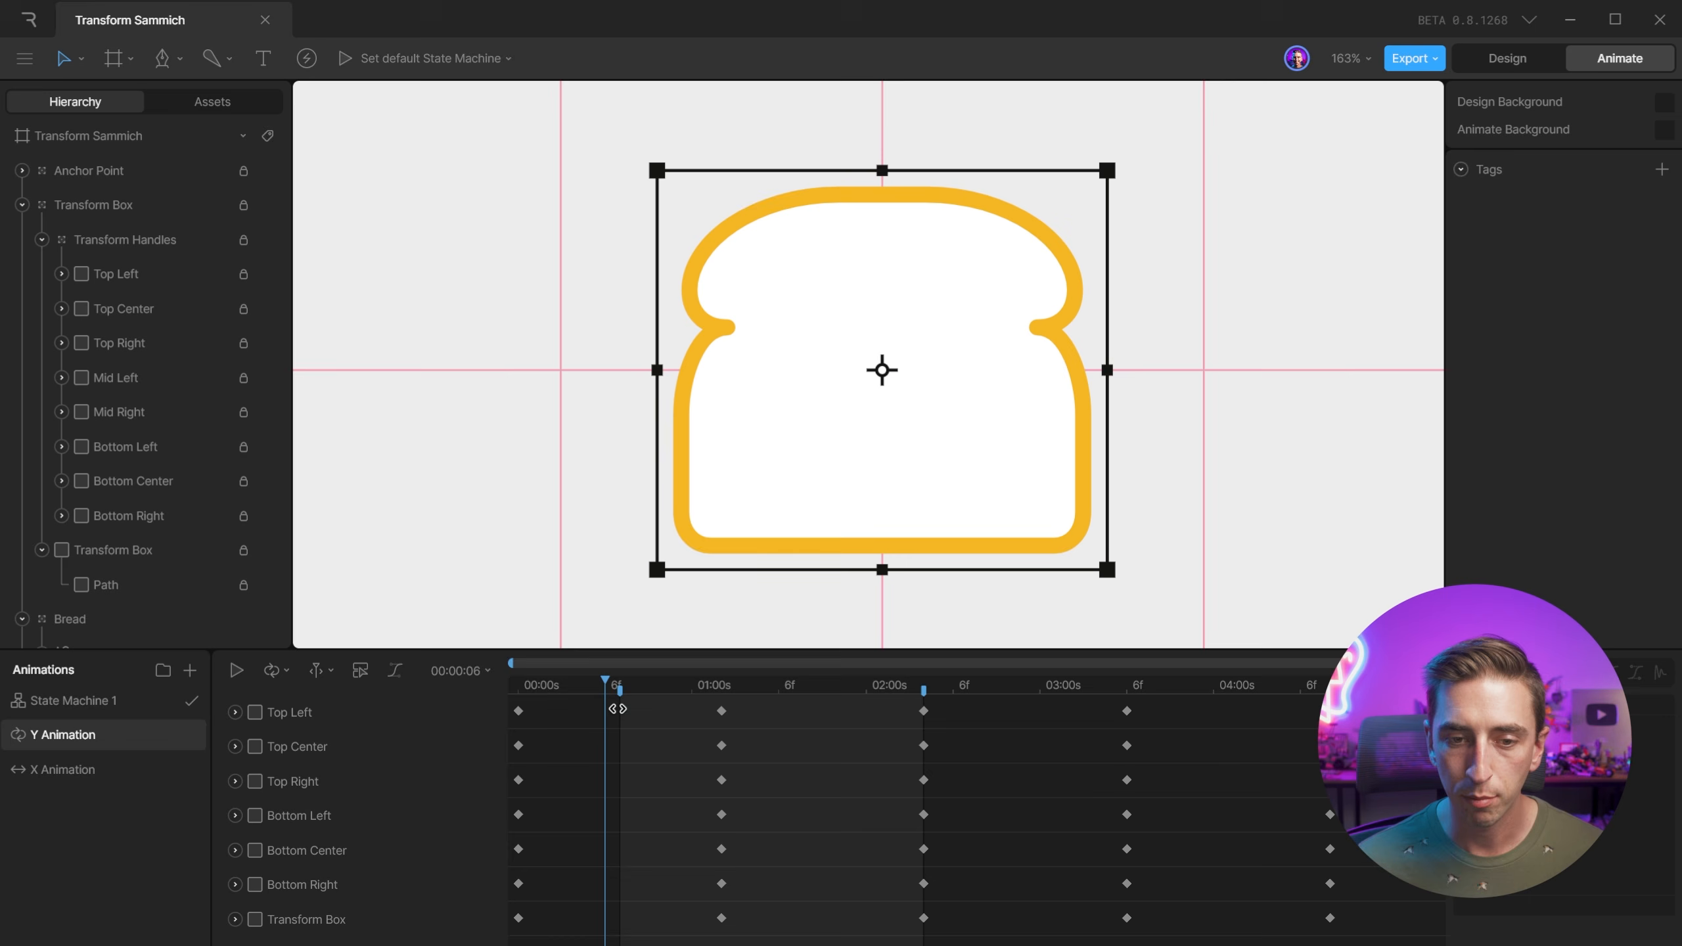
left_click(924, 686)
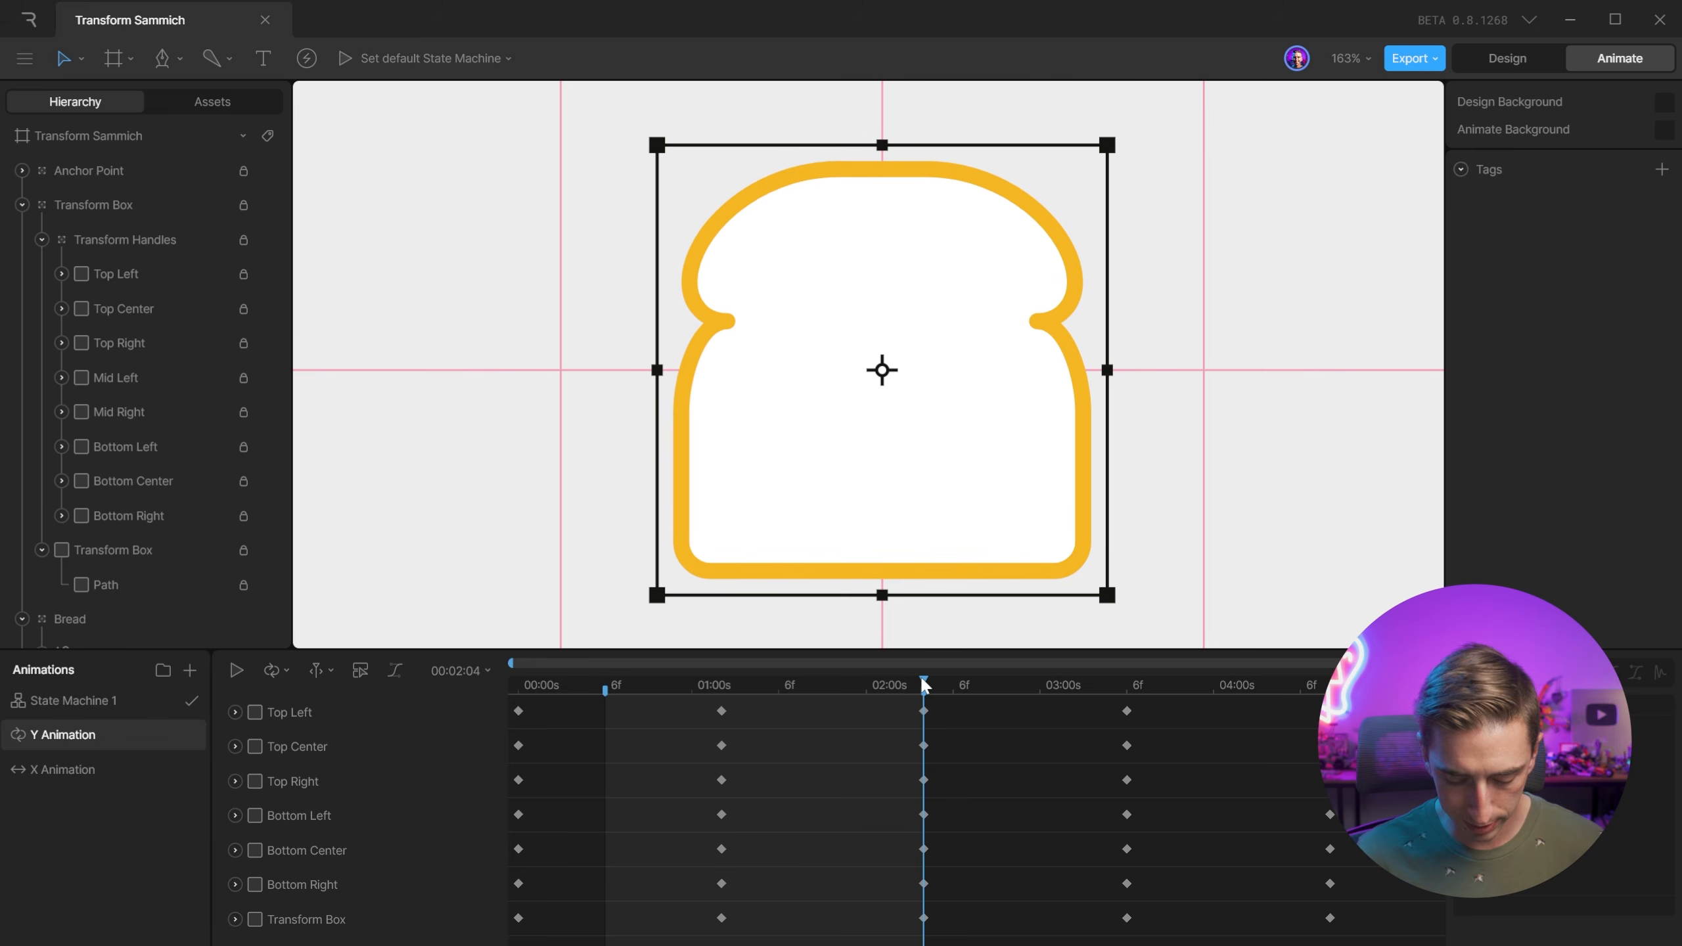
key("period")
key("period")
key("period")
key("period")
key("period")
key("period")
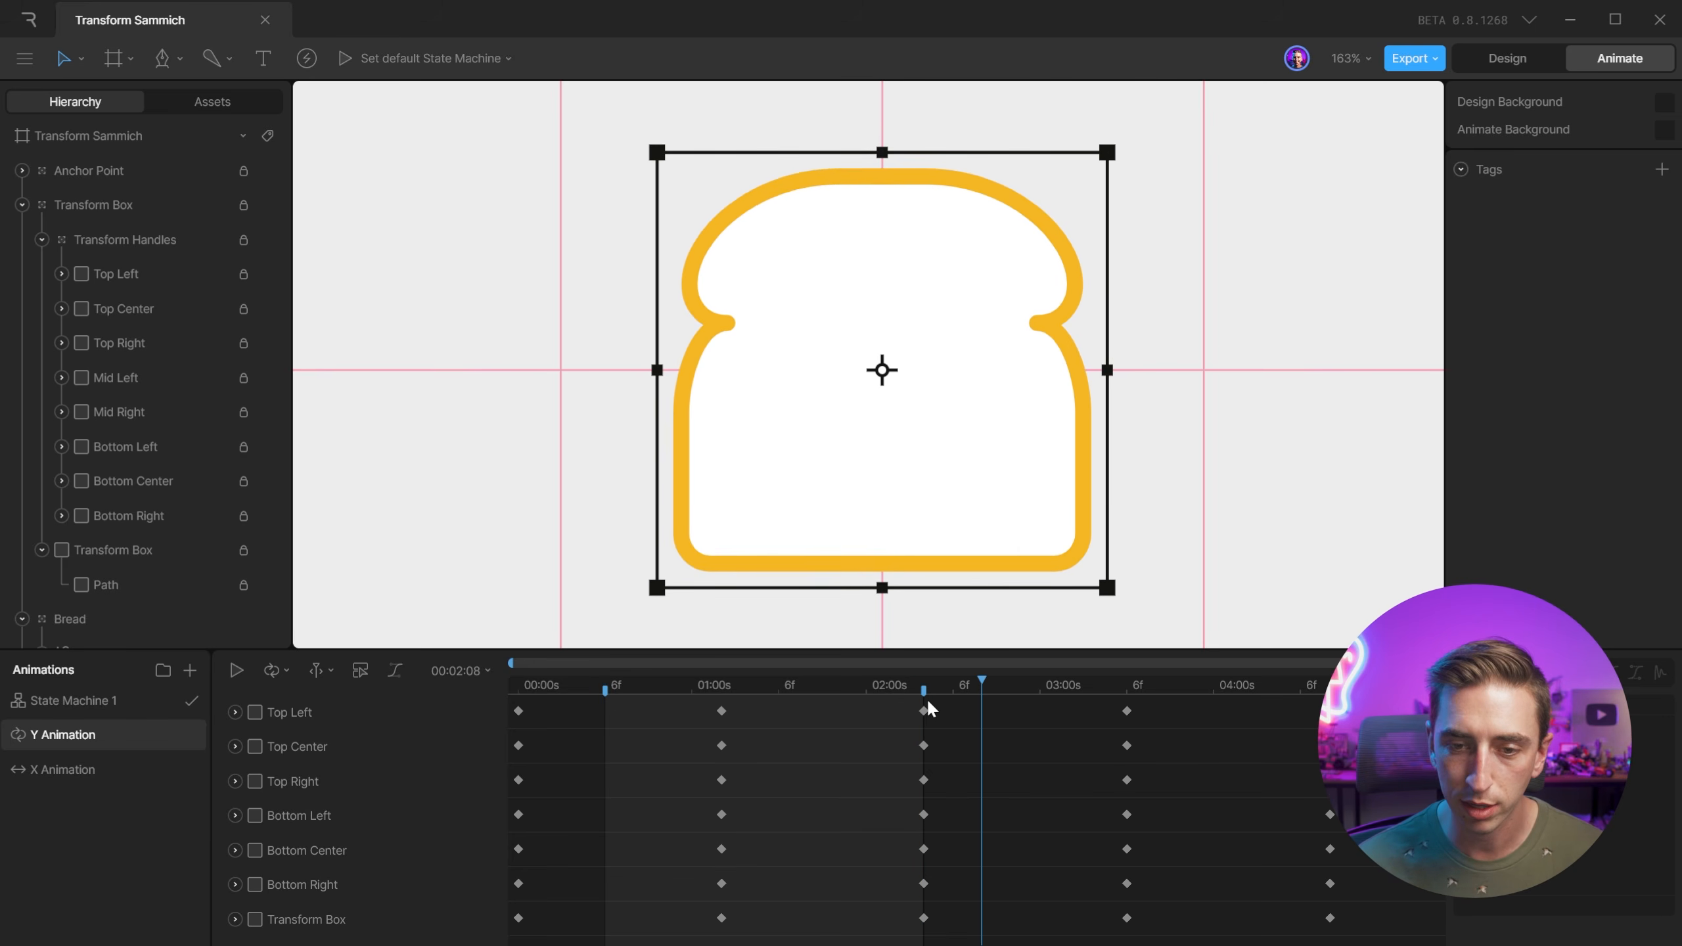
left_click_drag(924, 689, 609, 691)
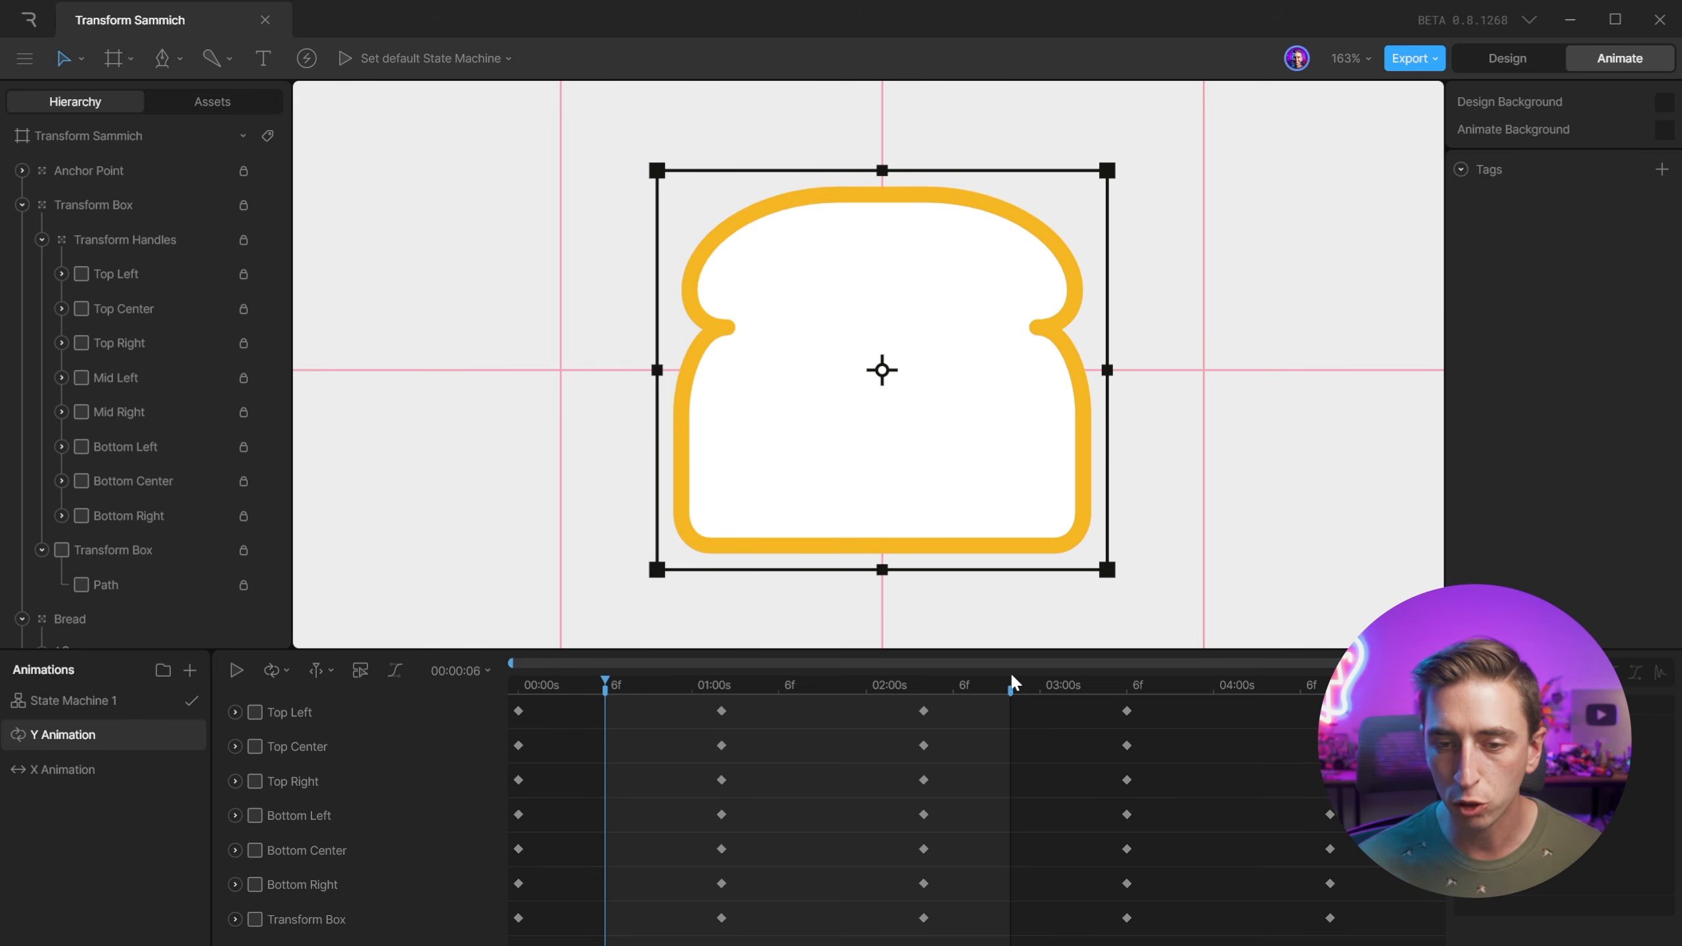
key("space")
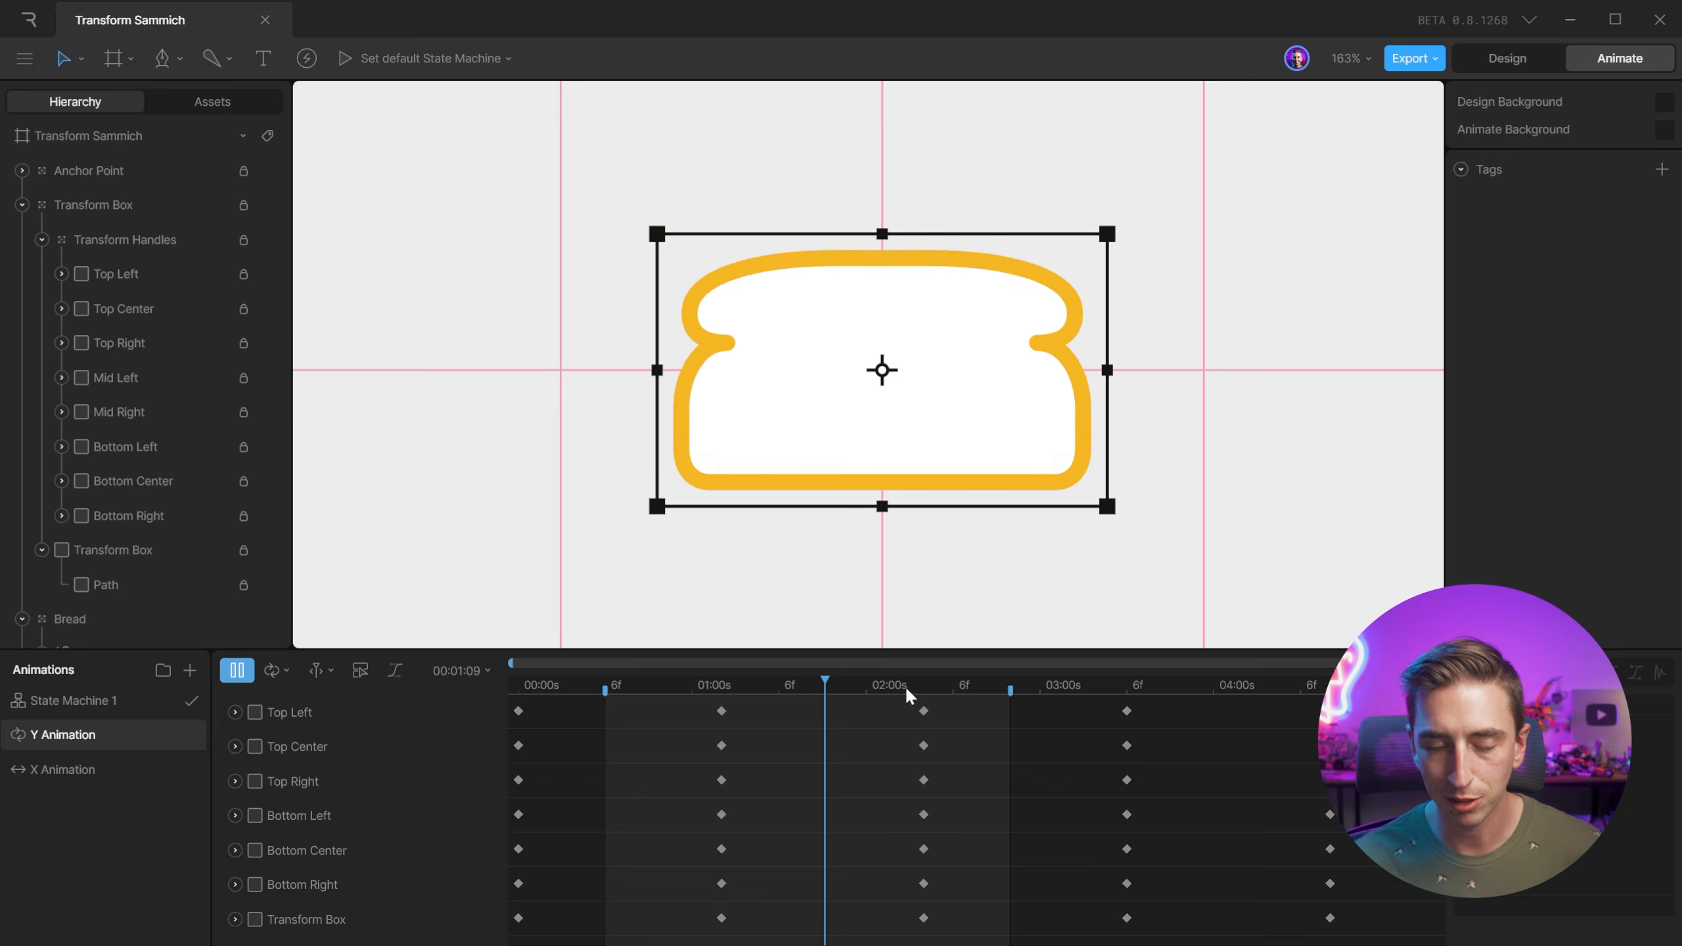
left_click(93, 703)
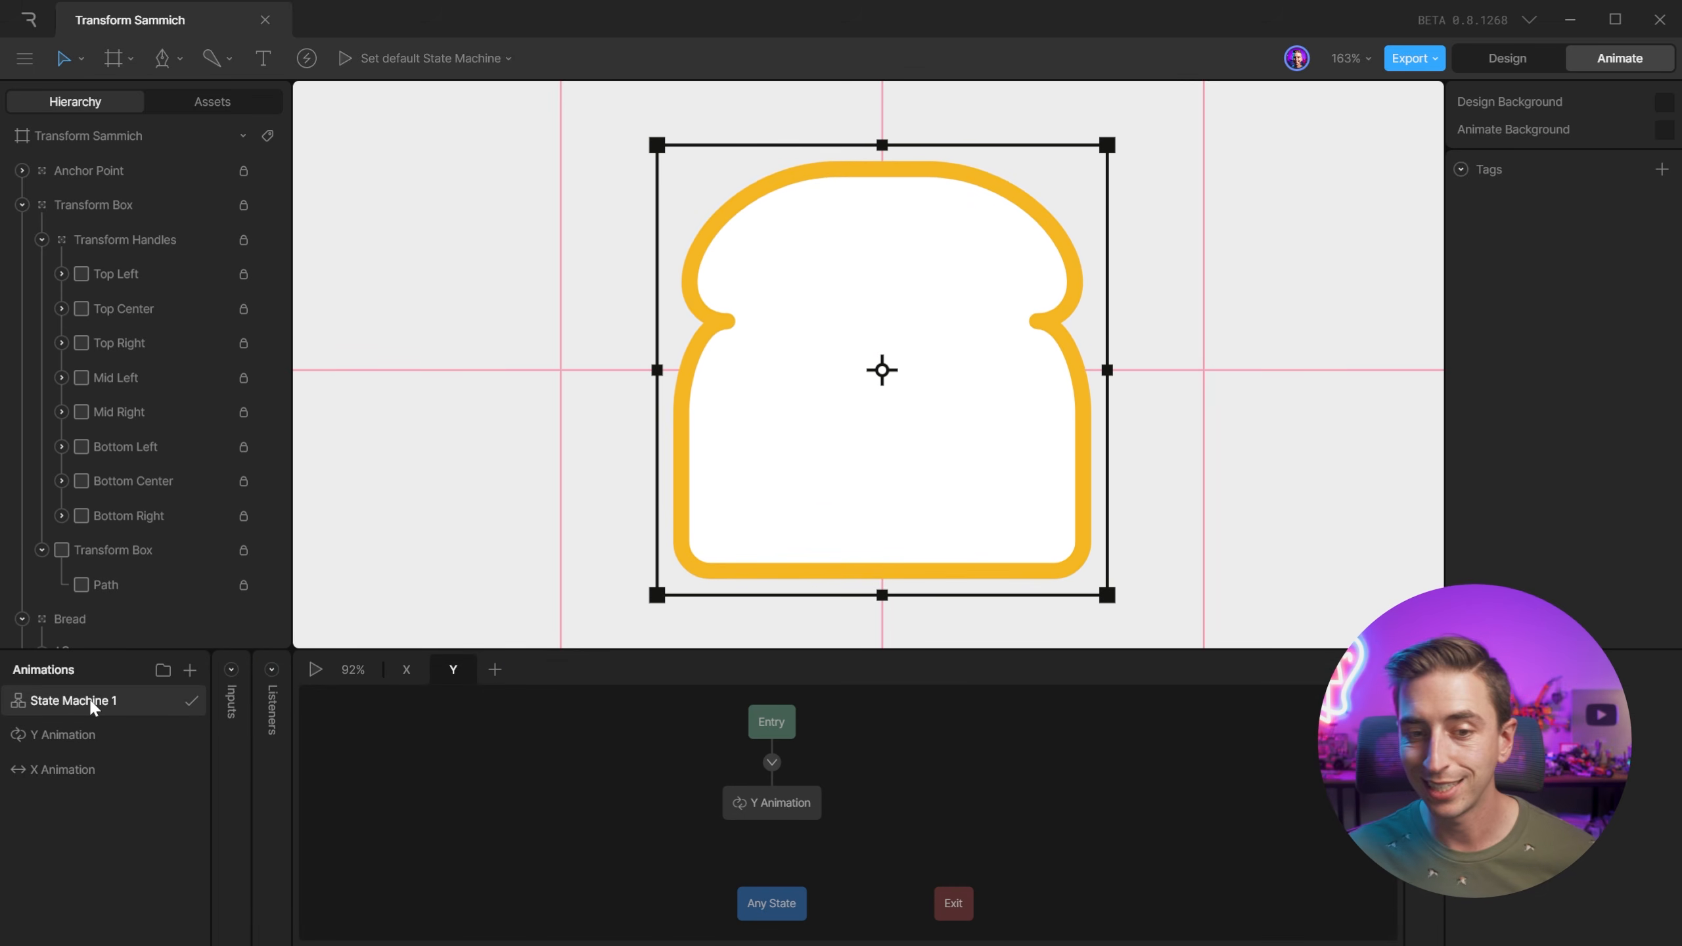
key("space")
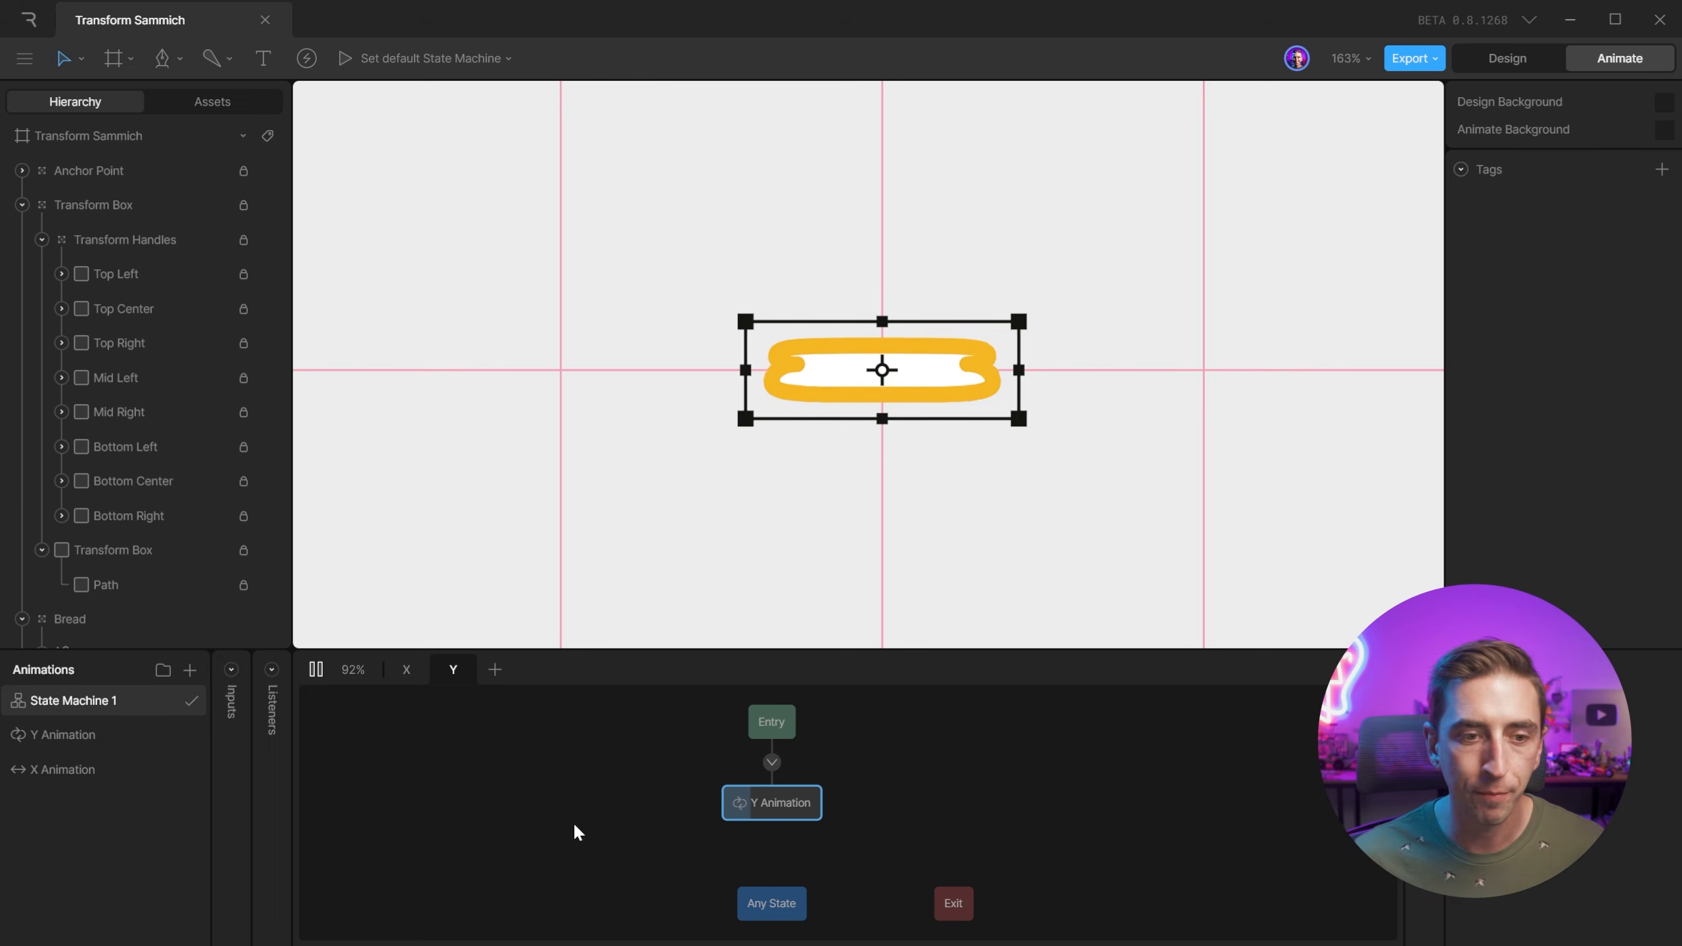
Shift the Y Animation's work area to 00:01:08 through 00:04:00 and preview it alone and in State Machine 1.
left_click(75, 734)
left_click_drag(783, 689, 819, 712)
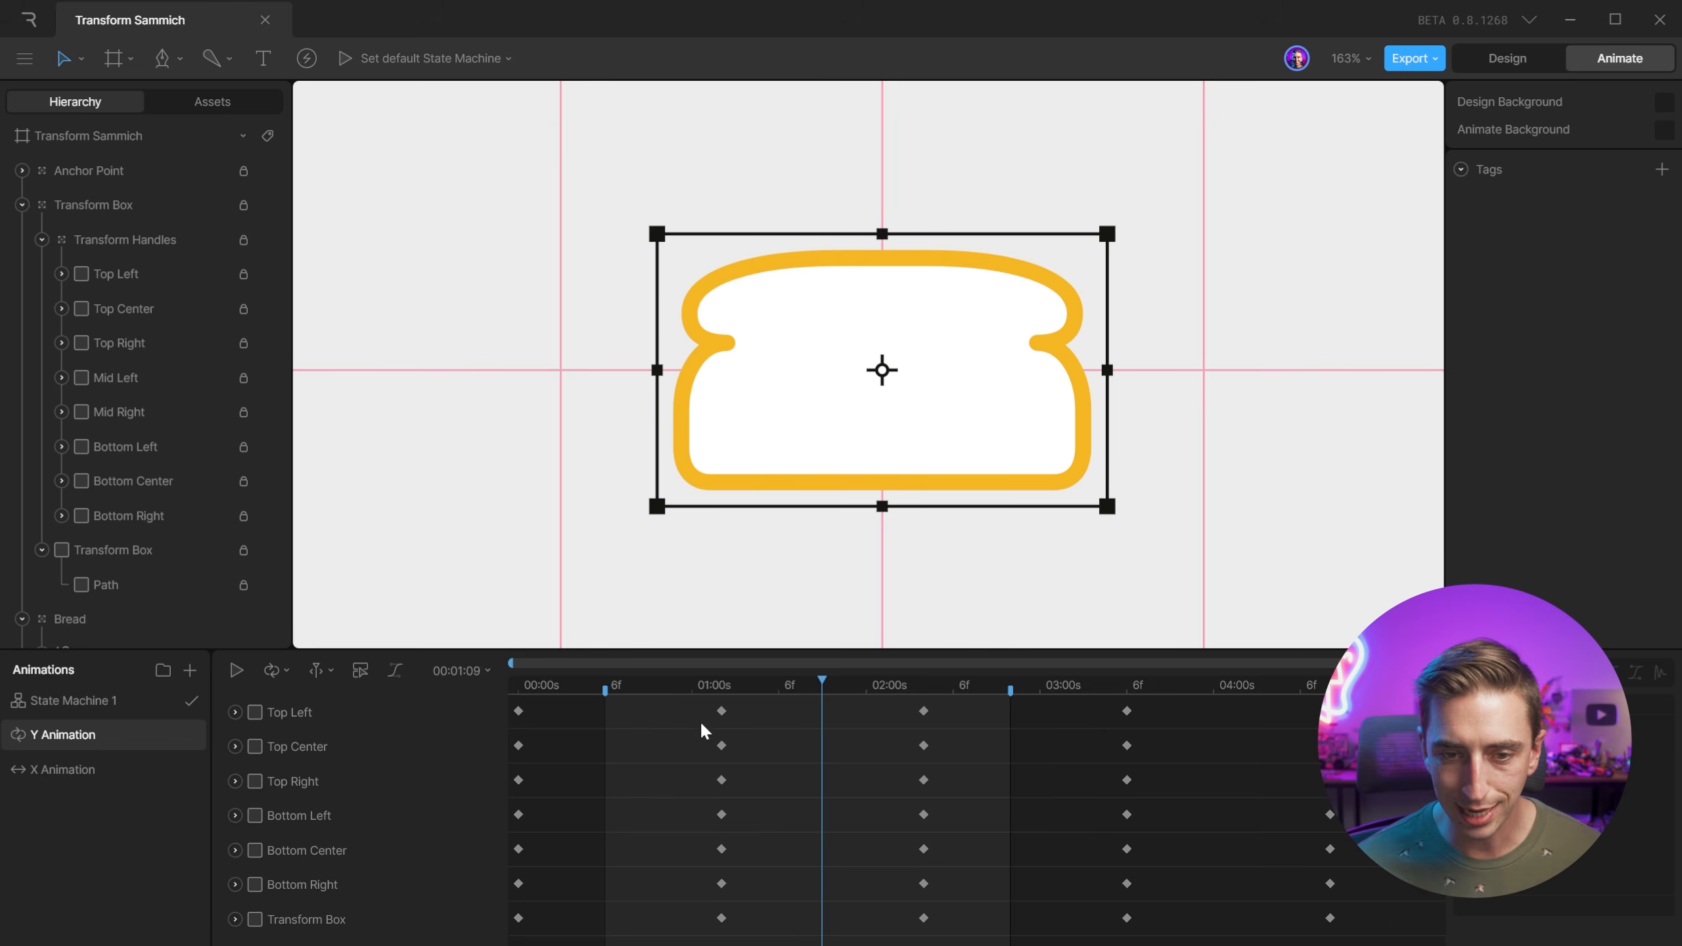
mouse_move(604, 687)
left_mouse_down()
mouse_move(822, 689)
mouse_move(725, 696)
mouse_move(777, 735)
mouse_move(805, 731)
mouse_move(808, 690)
left_mouse_up()
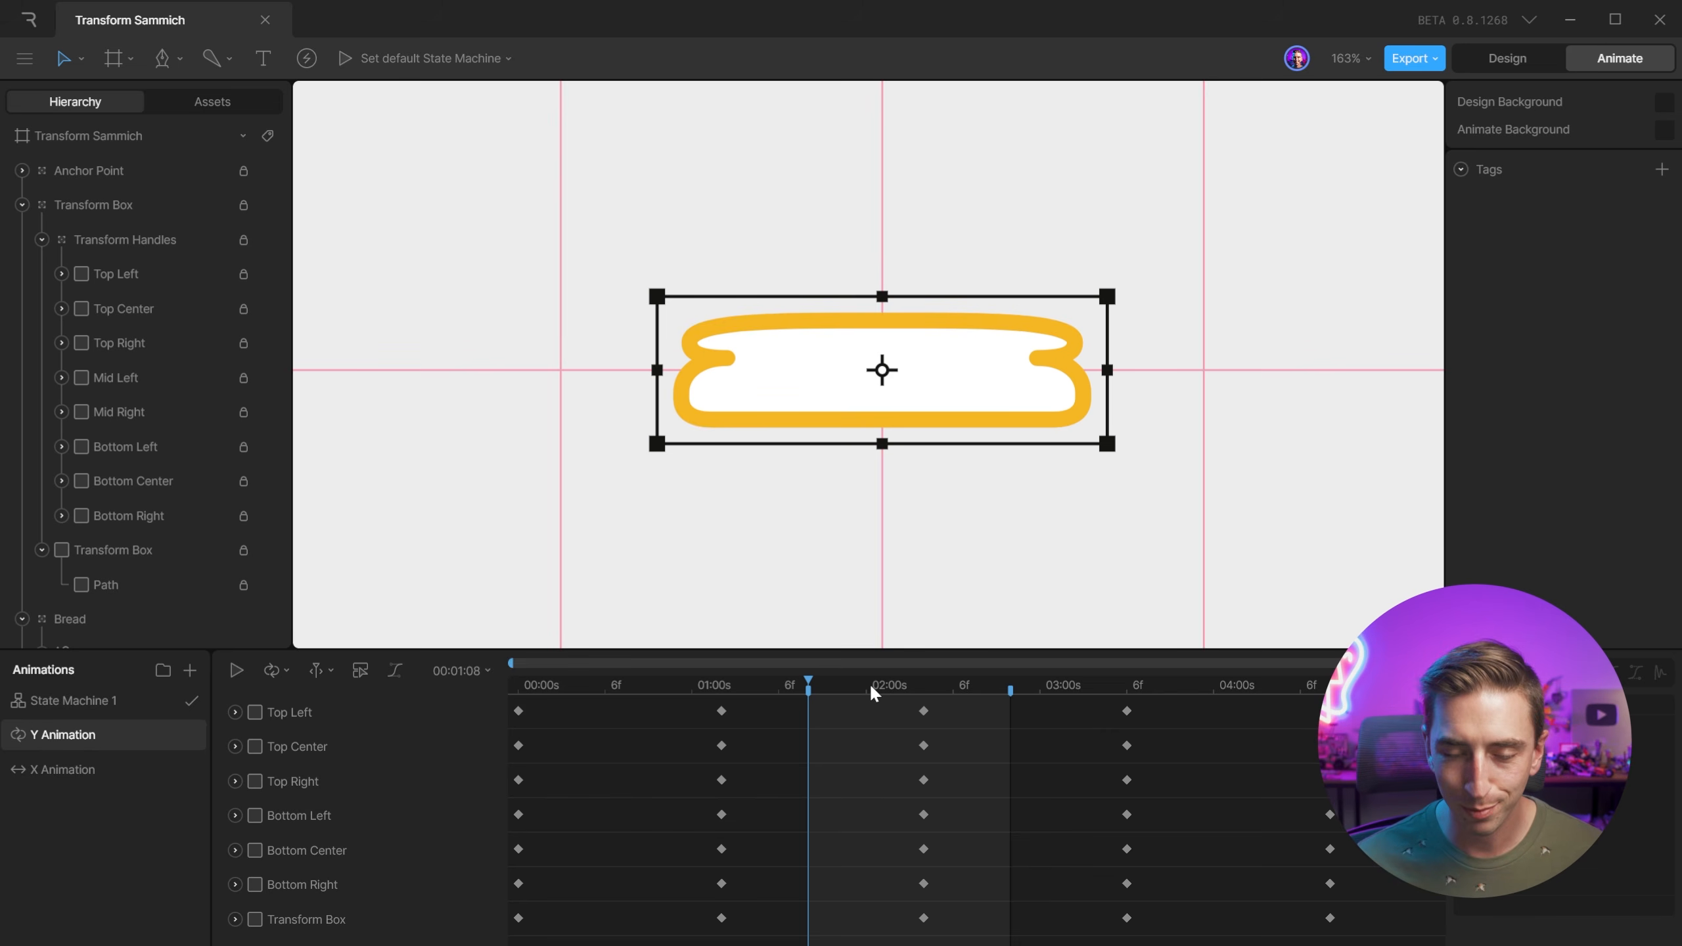
left_click_drag(809, 689, 1123, 745)
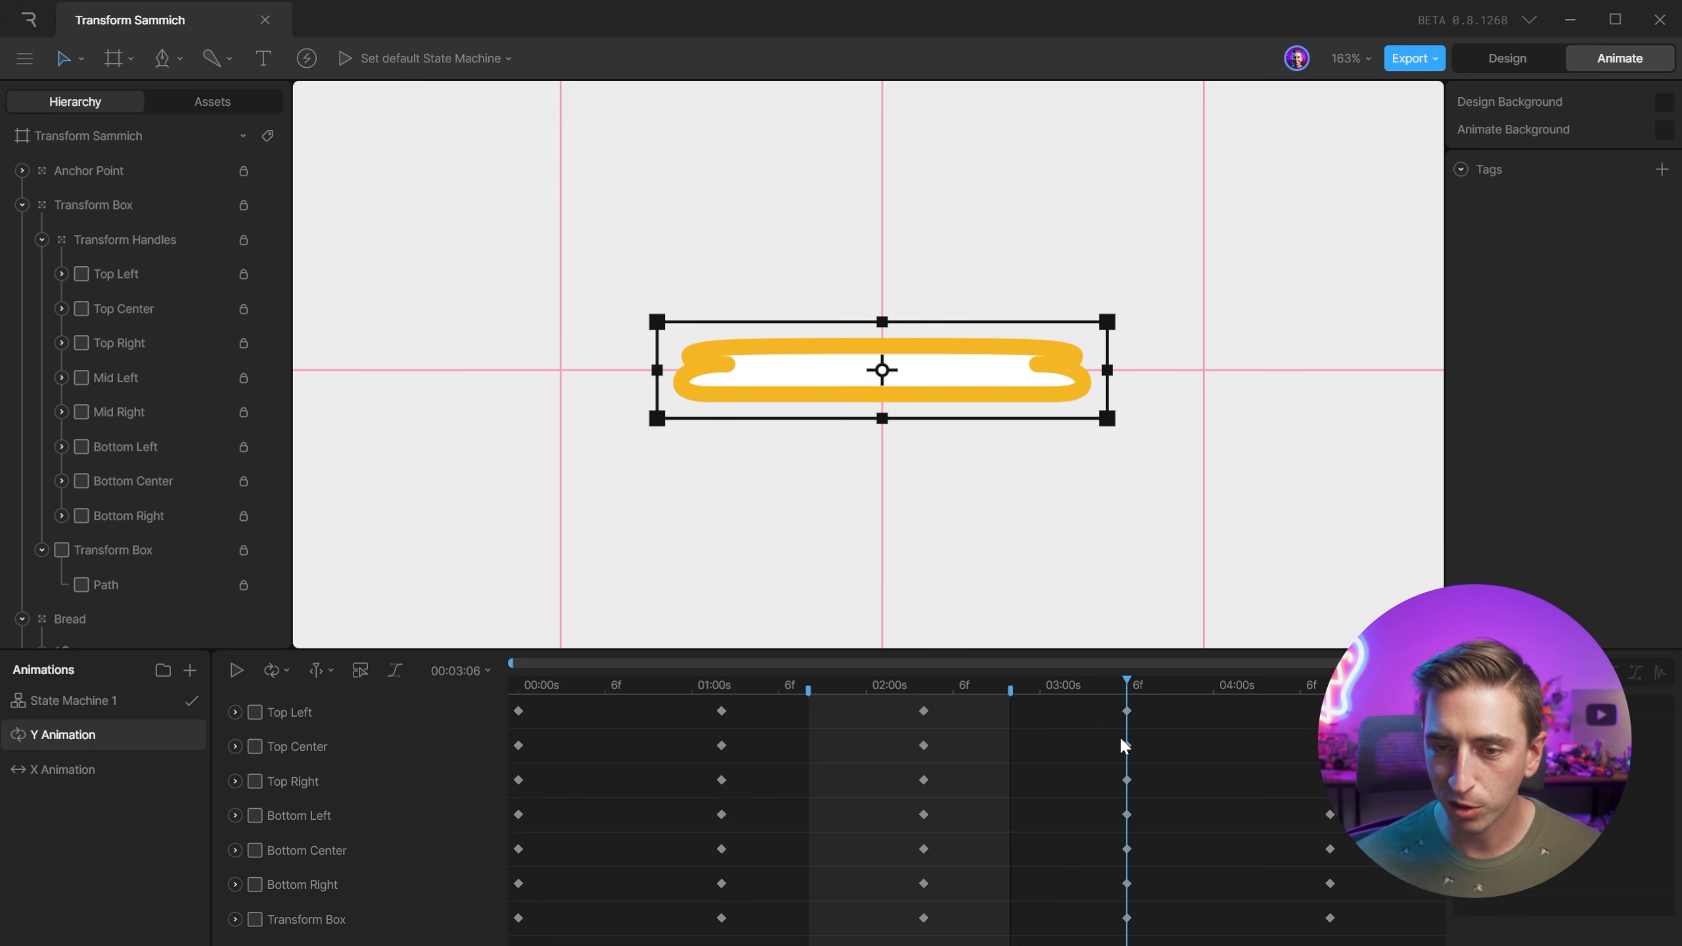
mouse_move(1010, 693)
left_mouse_down()
mouse_move(1007, 706)
mouse_move(1216, 707)
left_mouse_up()
key("space")
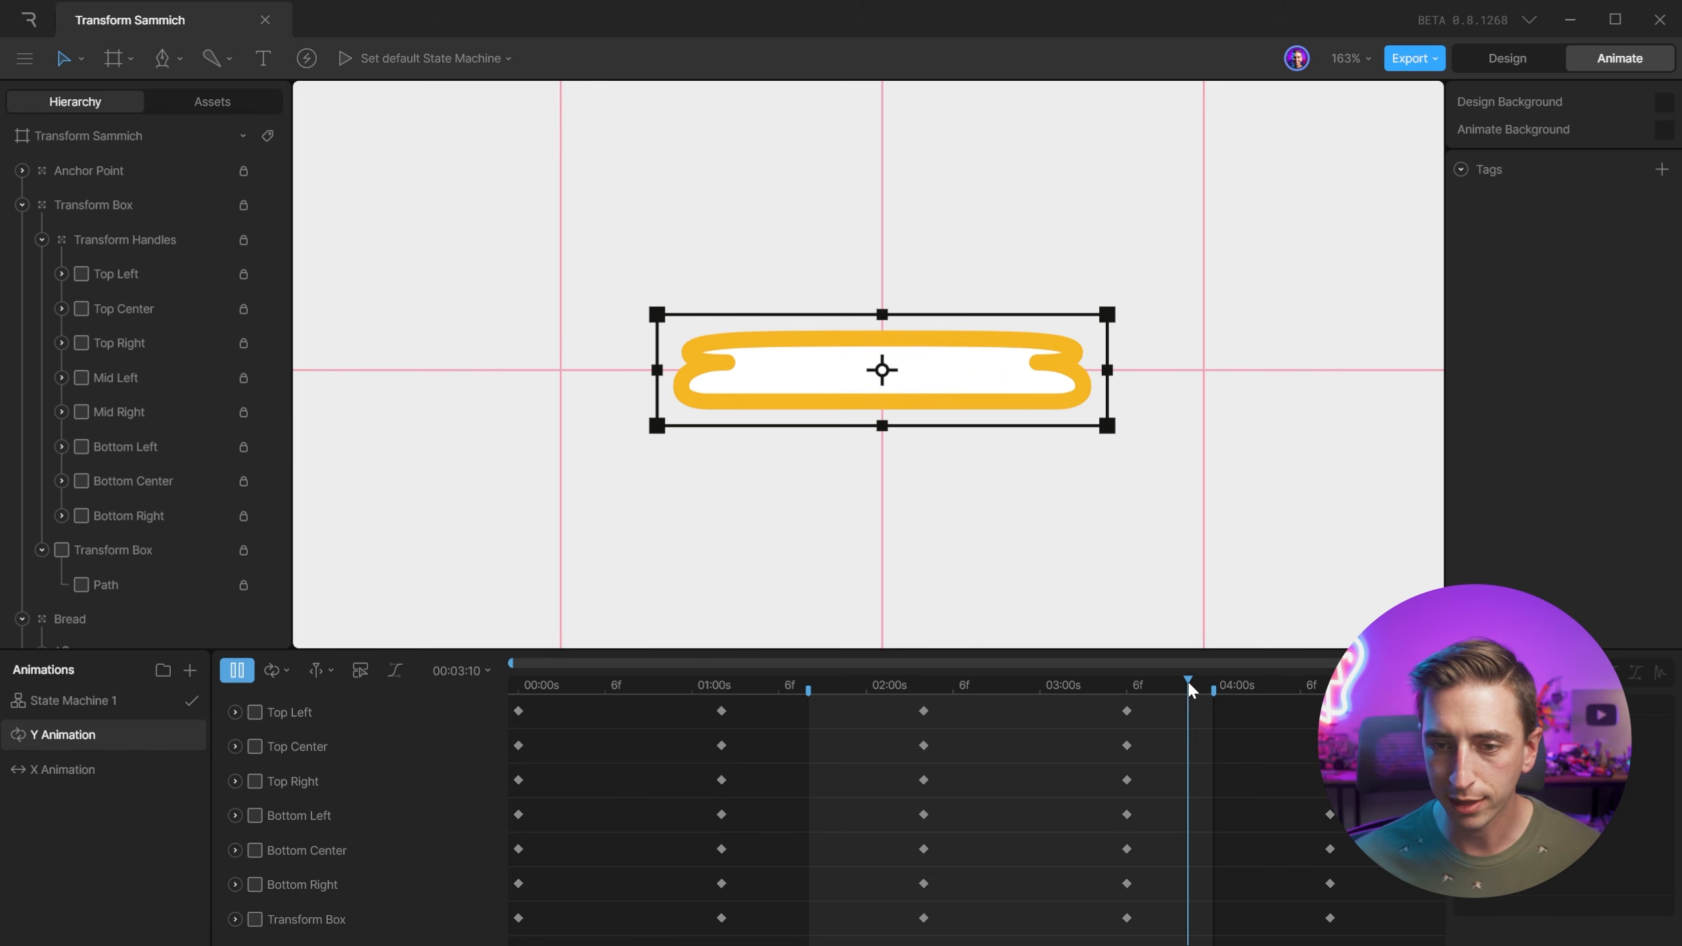
key("space")
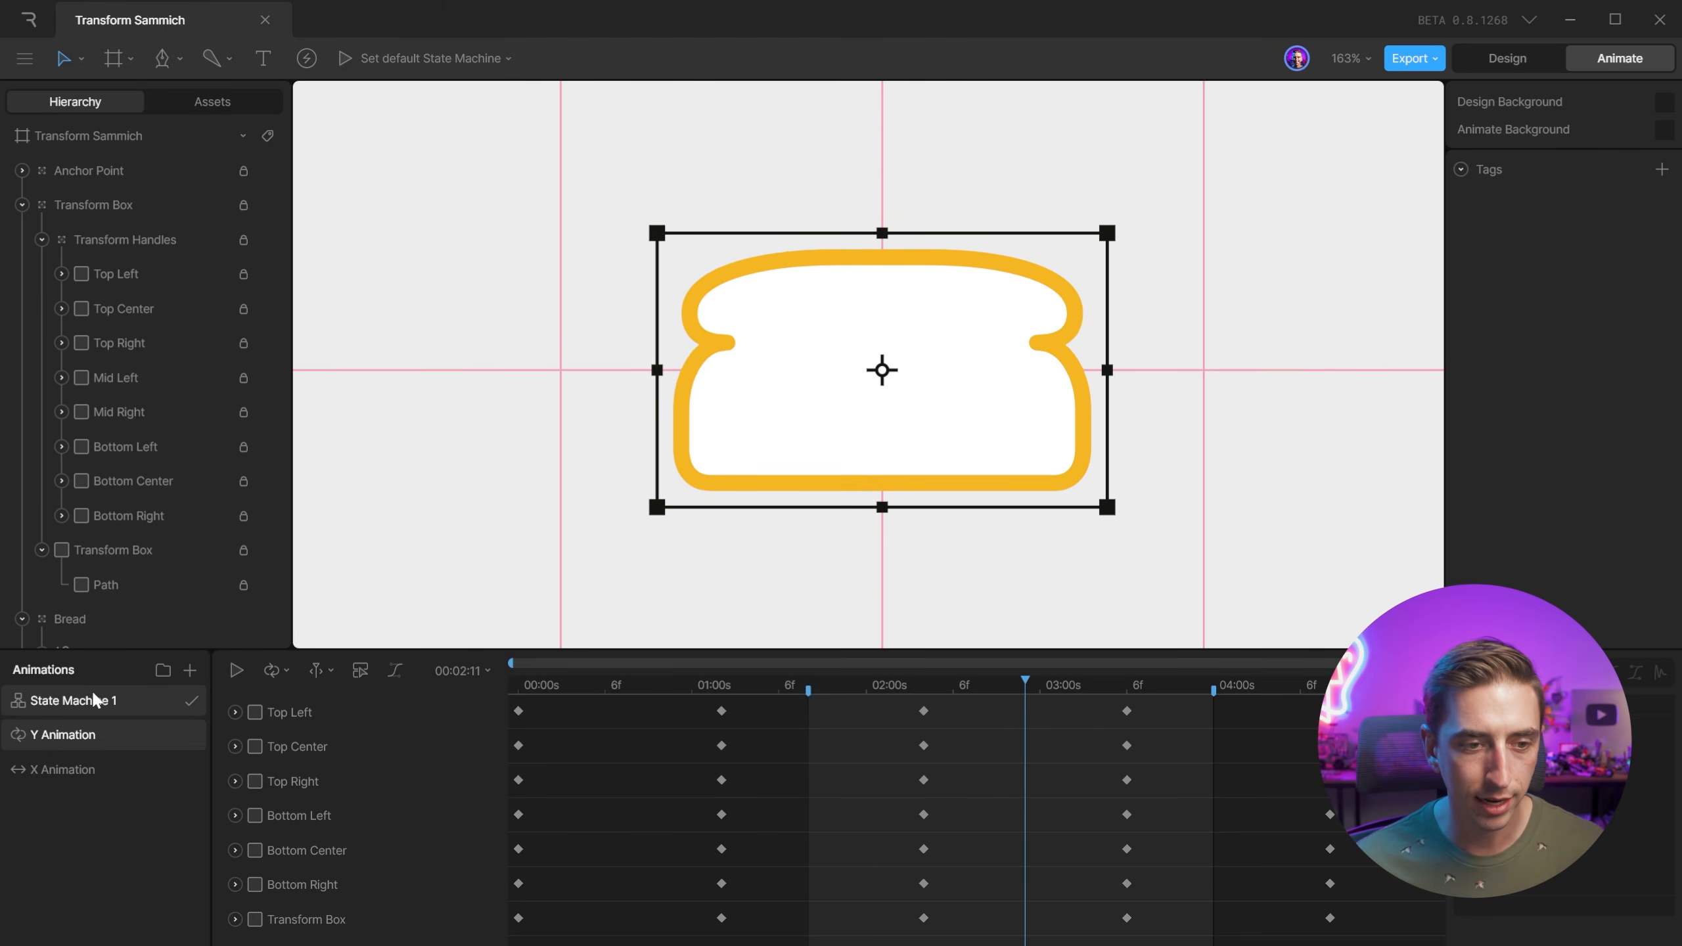
left_click(96, 701)
key("space")
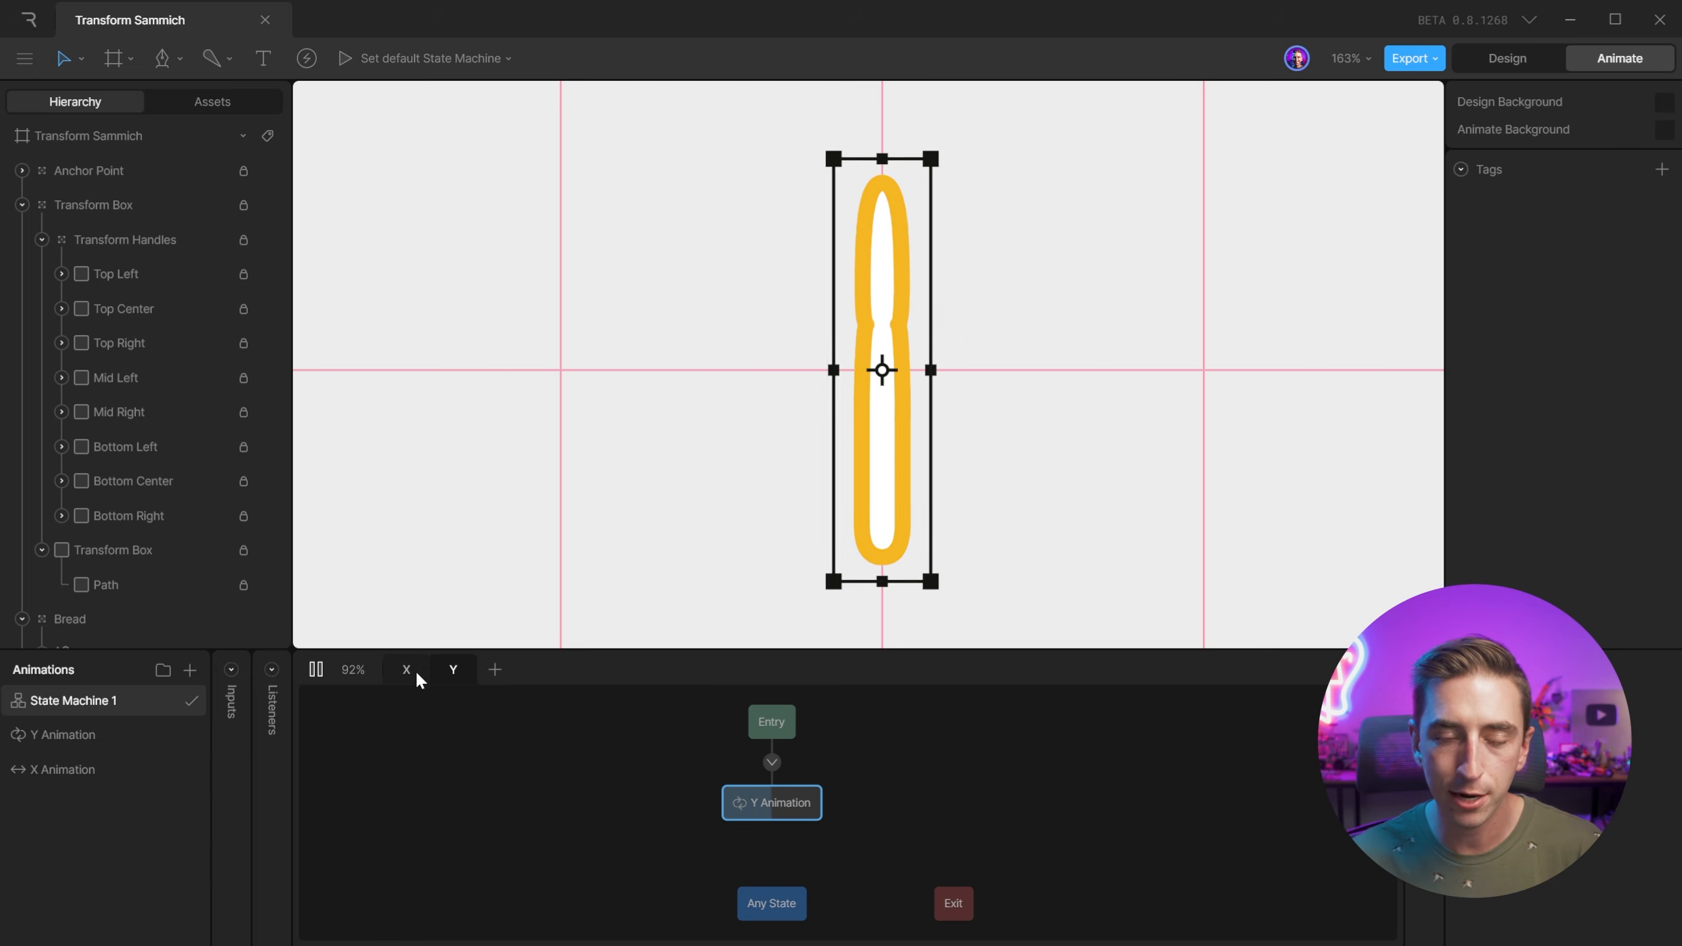
Compare the X Animation and Y Animation timelines and the X and Y layers of State Machine 1.
left_click(71, 767)
left_click_drag(777, 683, 1240, 737)
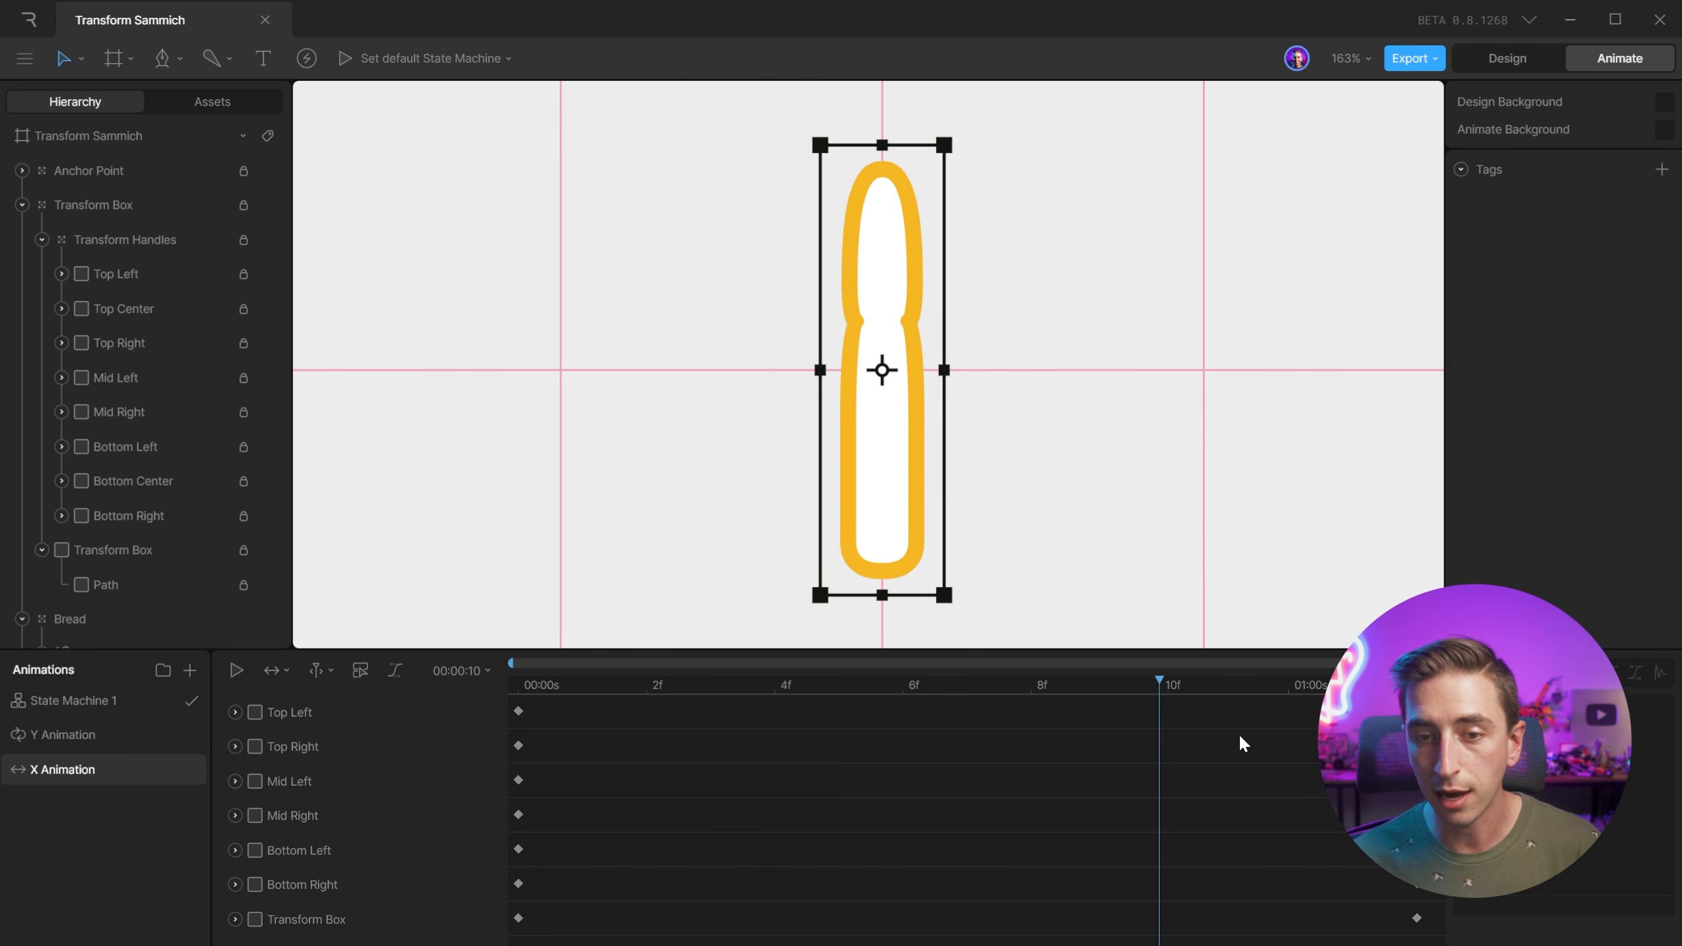
left_click(73, 700)
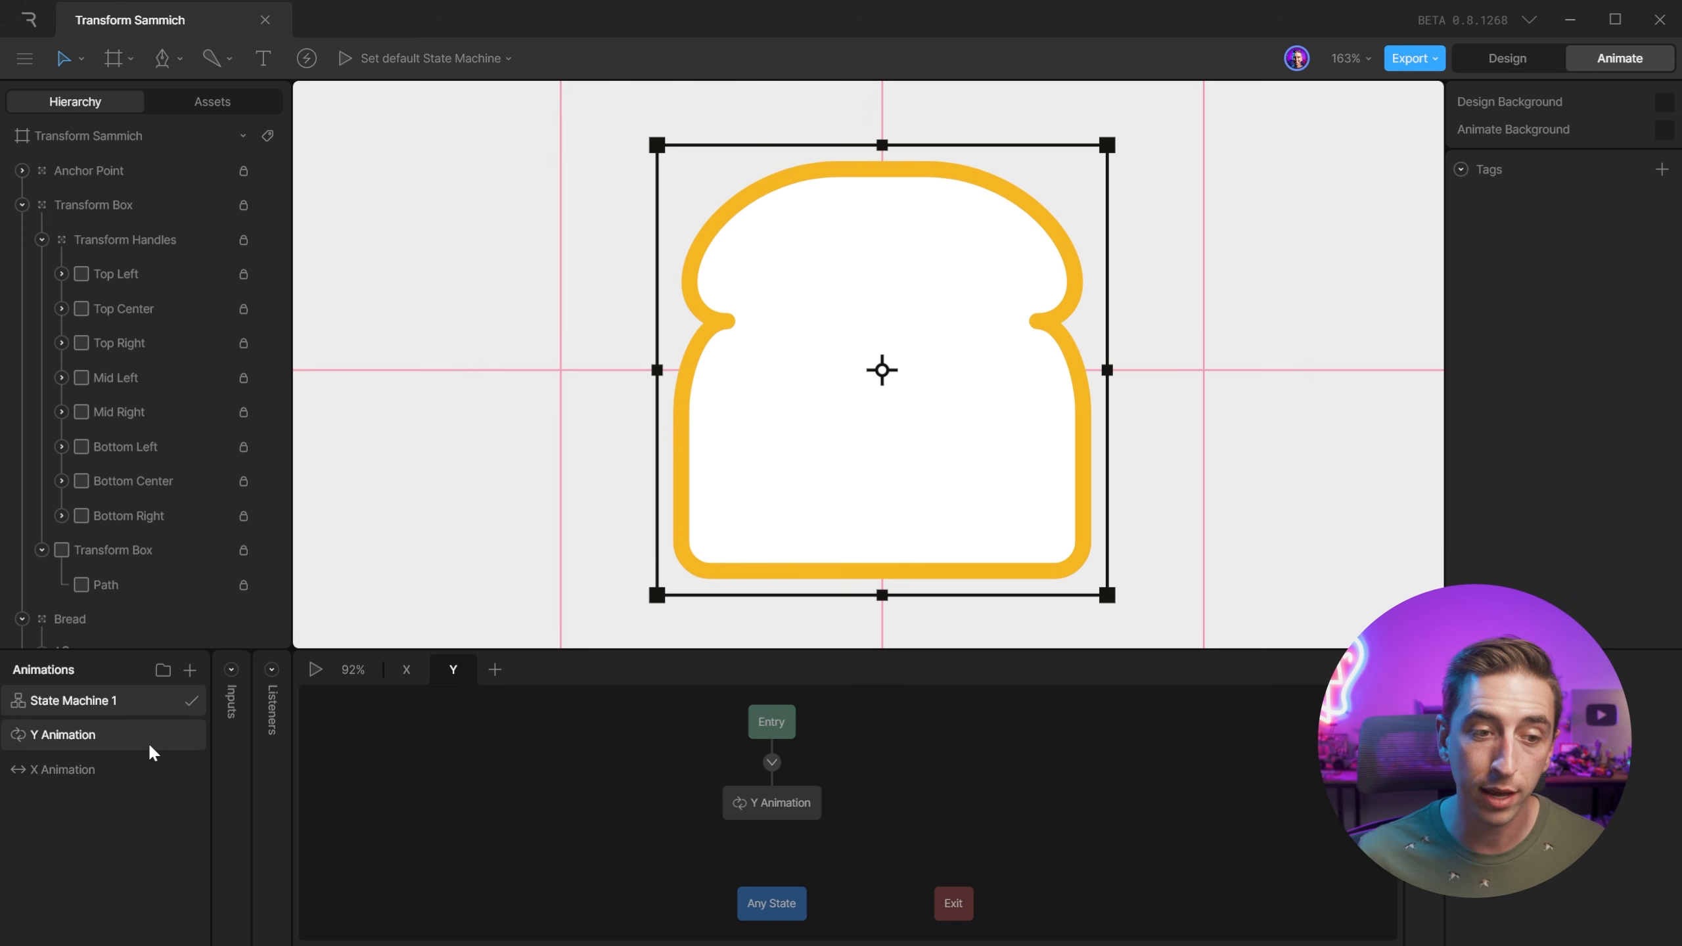
left_click(94, 737)
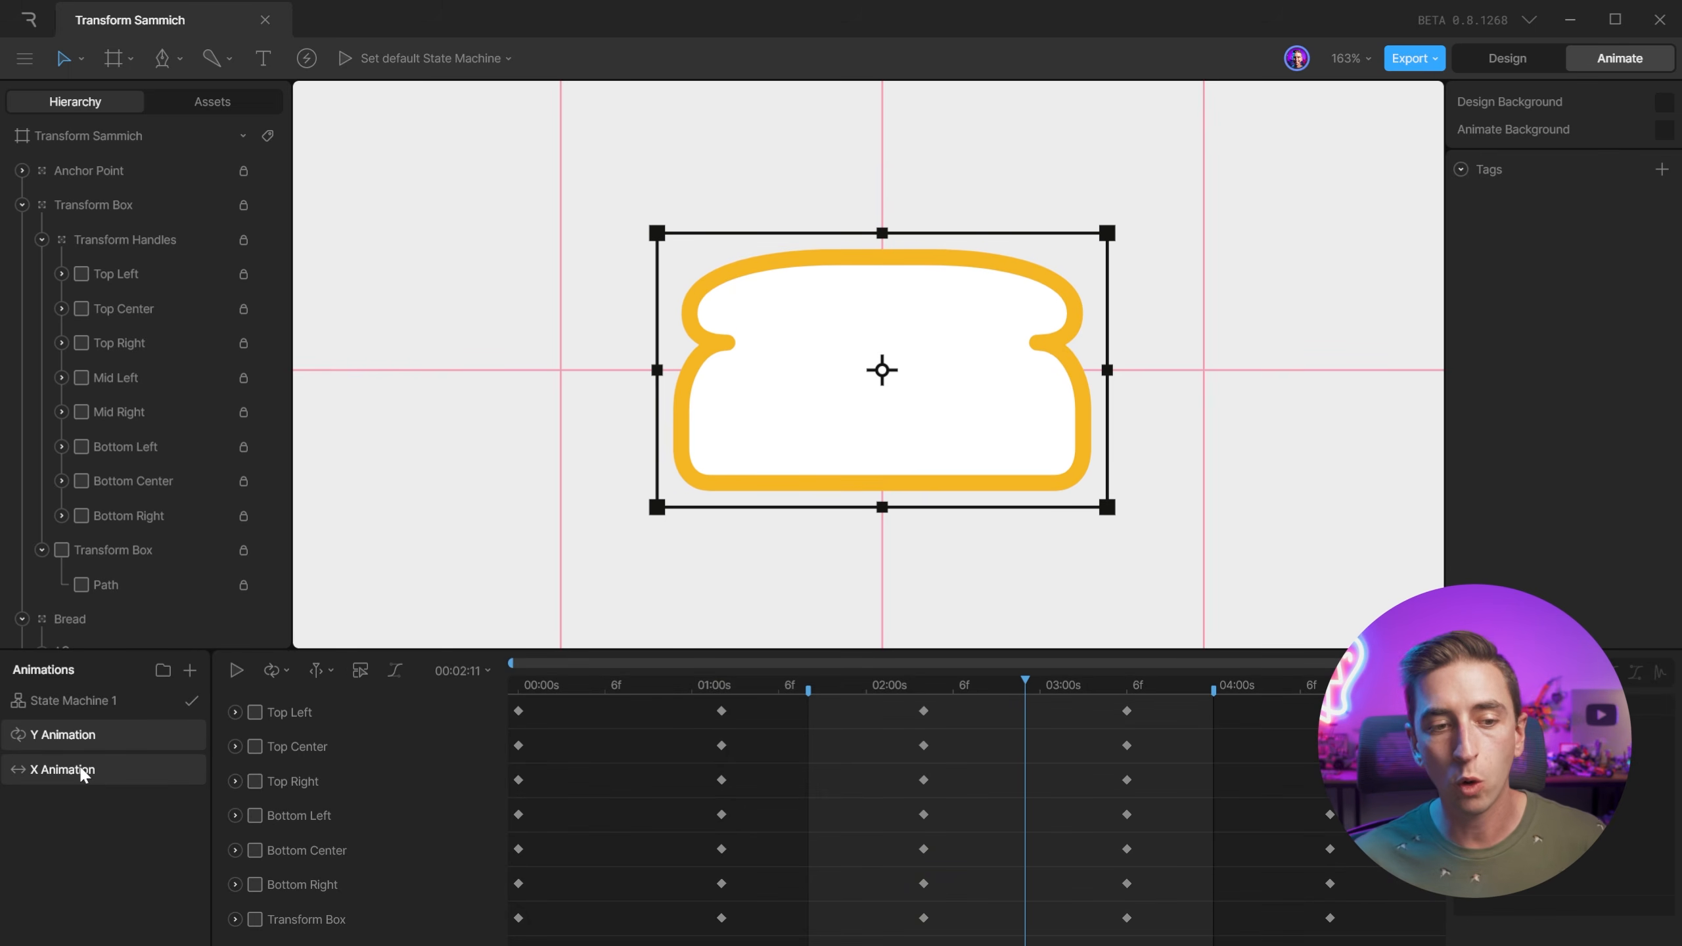
left_click(62, 696)
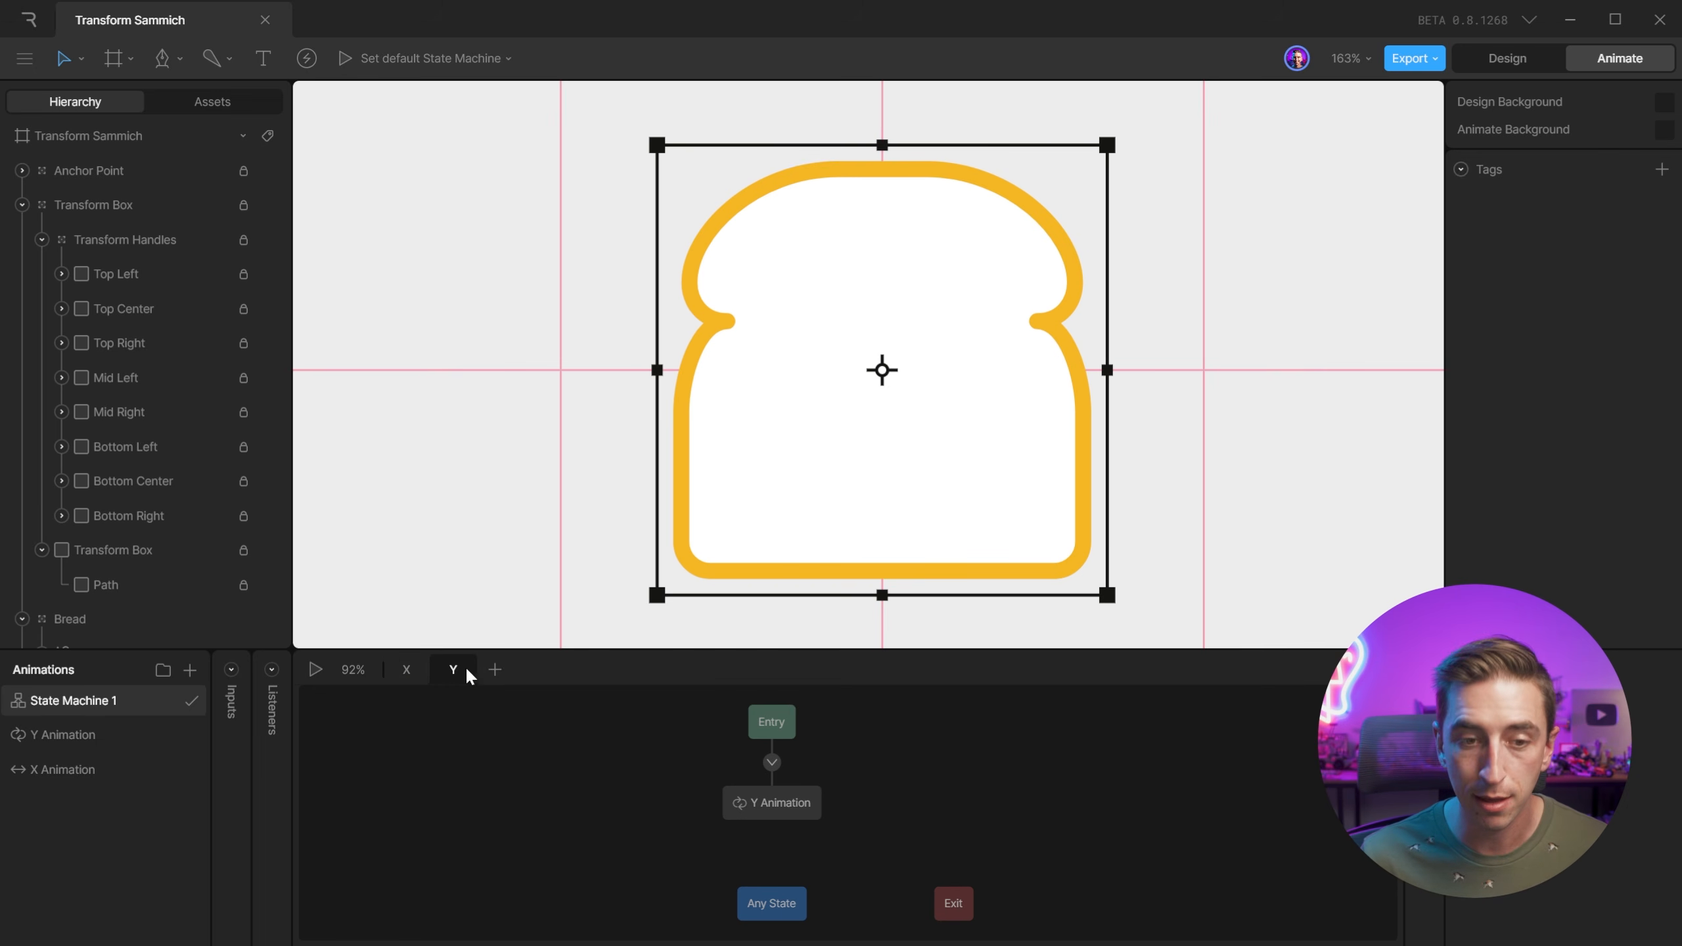
left_click(409, 671)
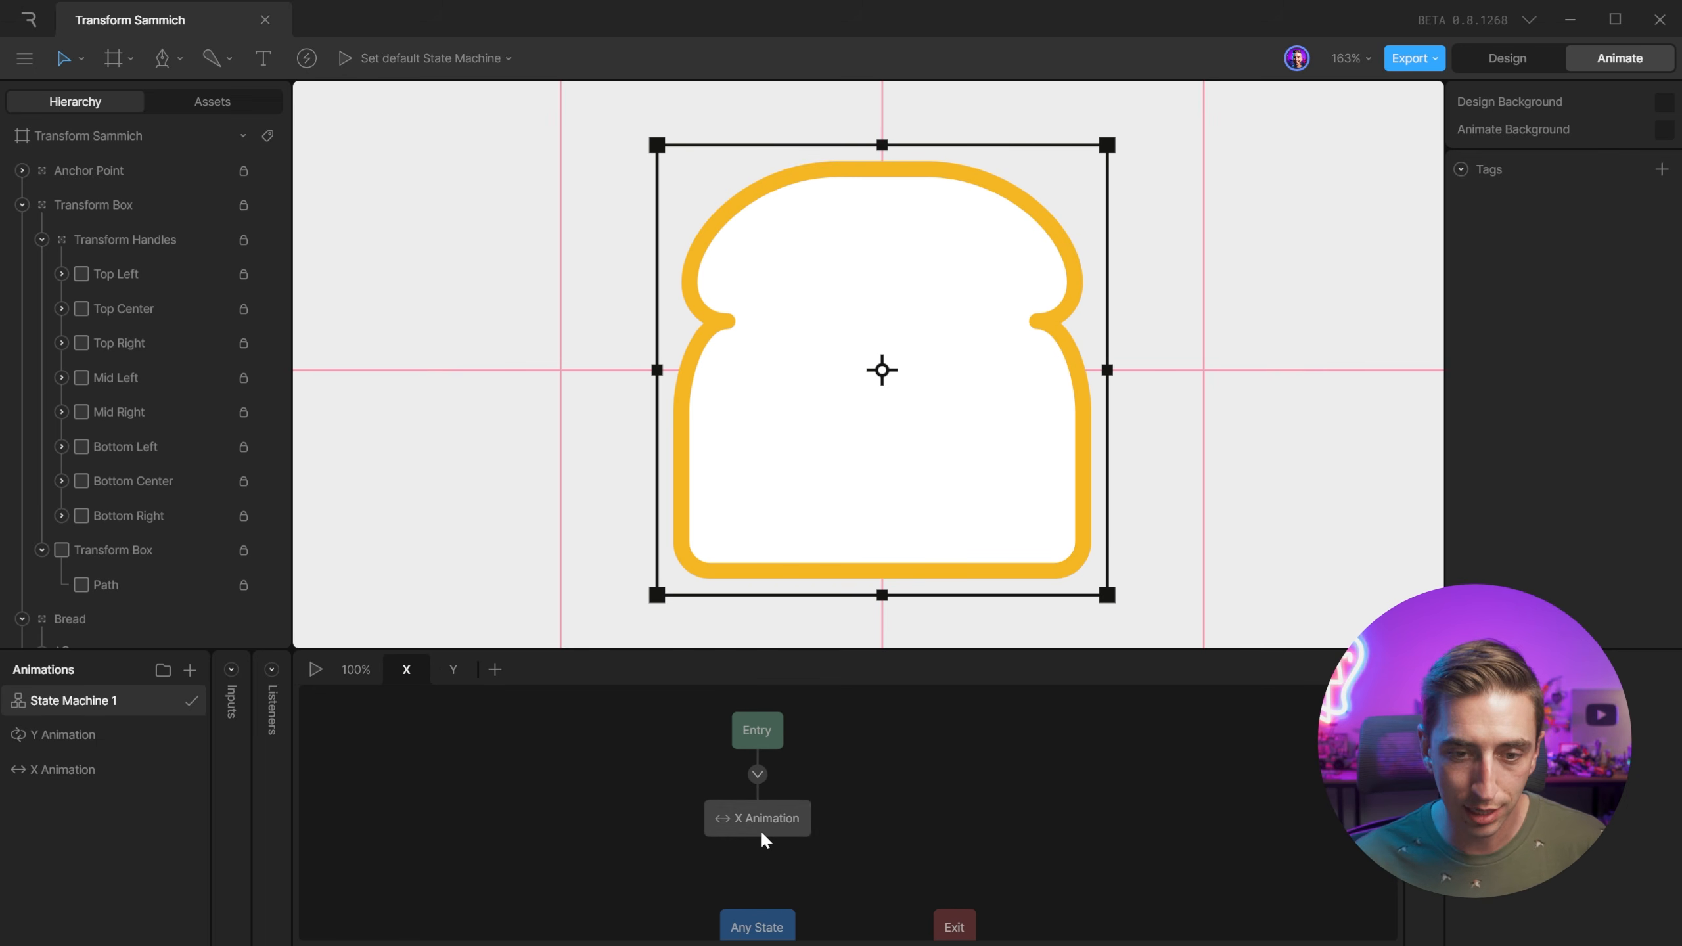
left_click(451, 671)
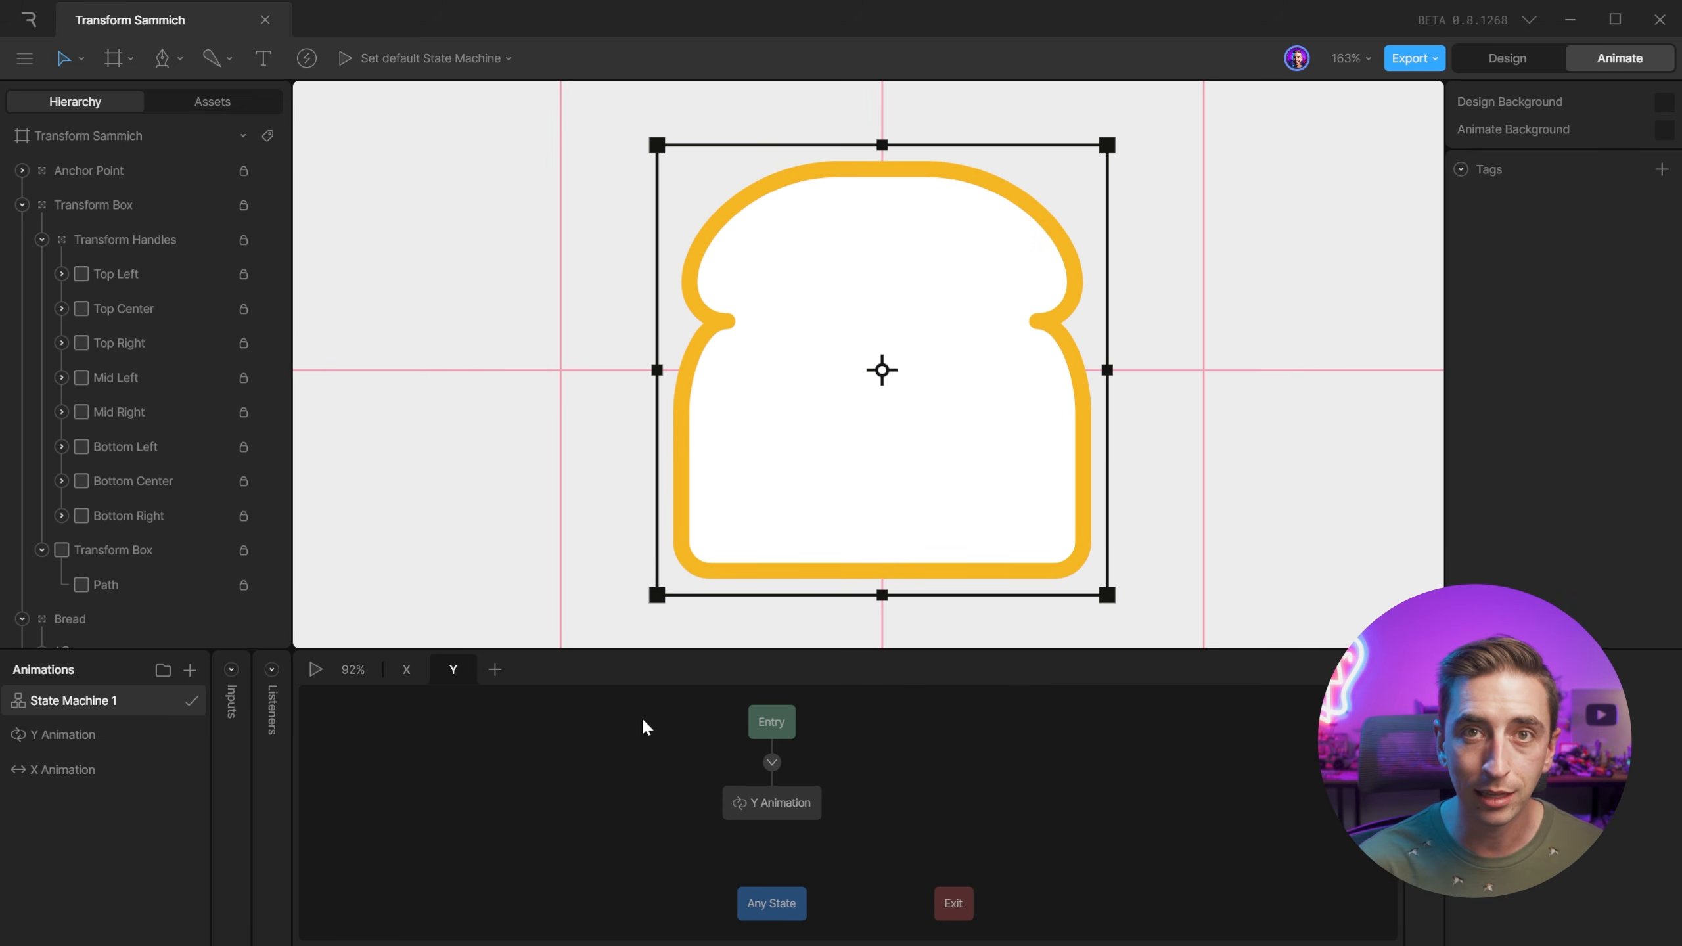
Play State Machine 1 to preview the X and Y turns combined, pausing and restarting playback.
key("space")
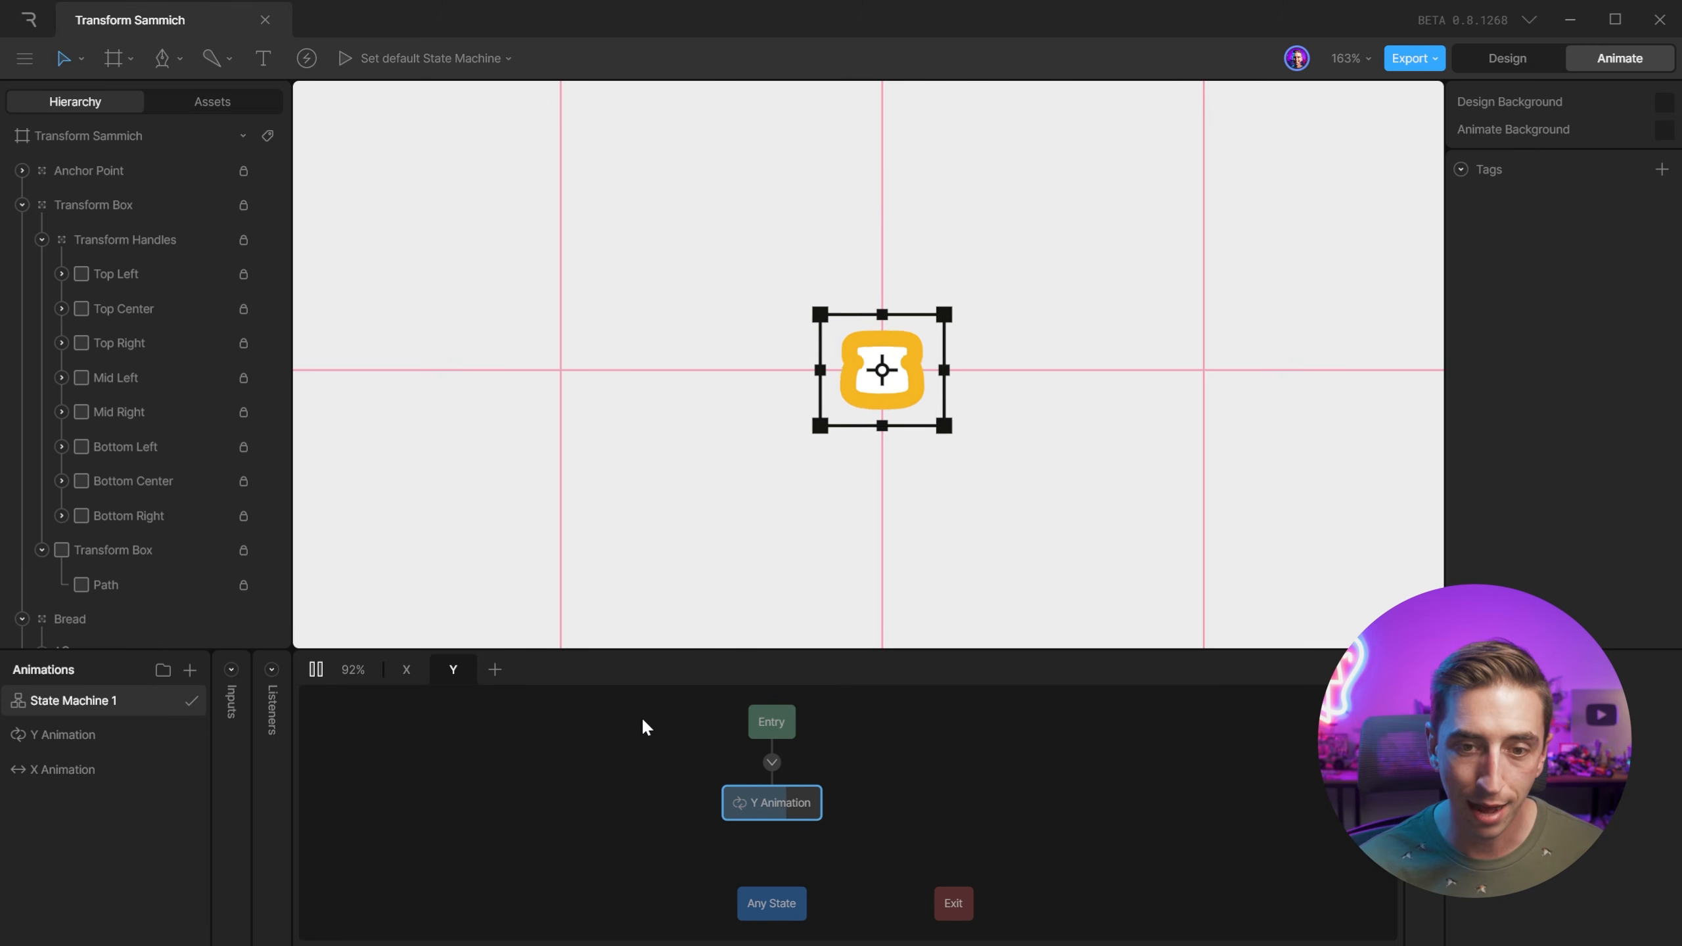
key("space")
key("space")
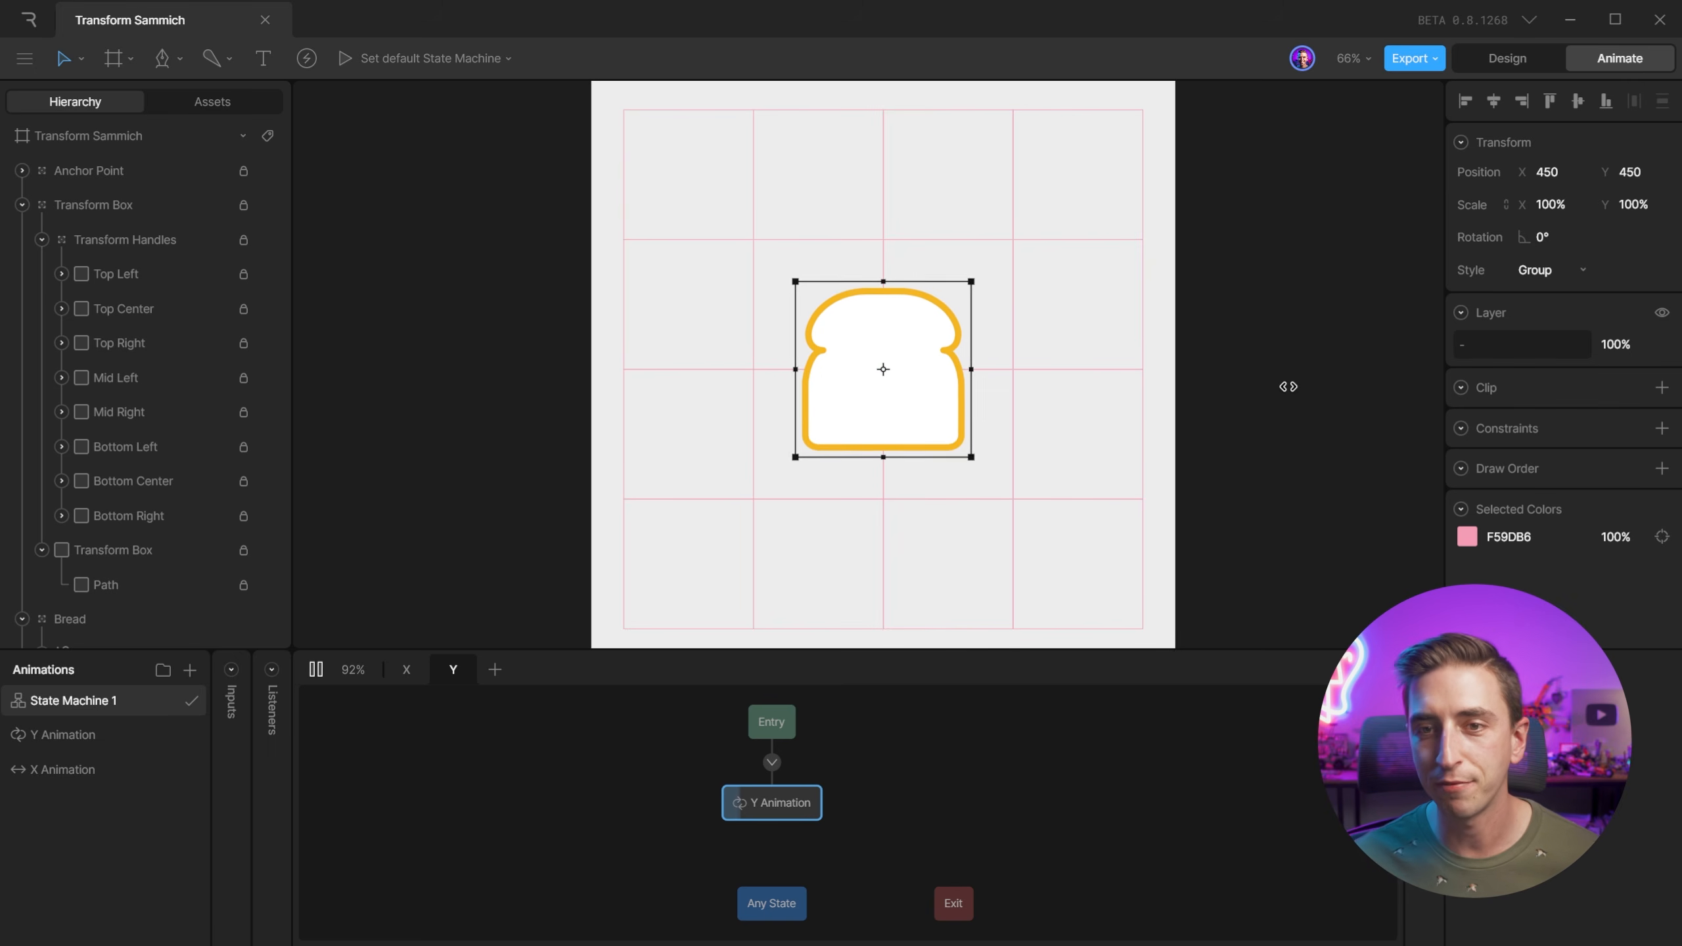